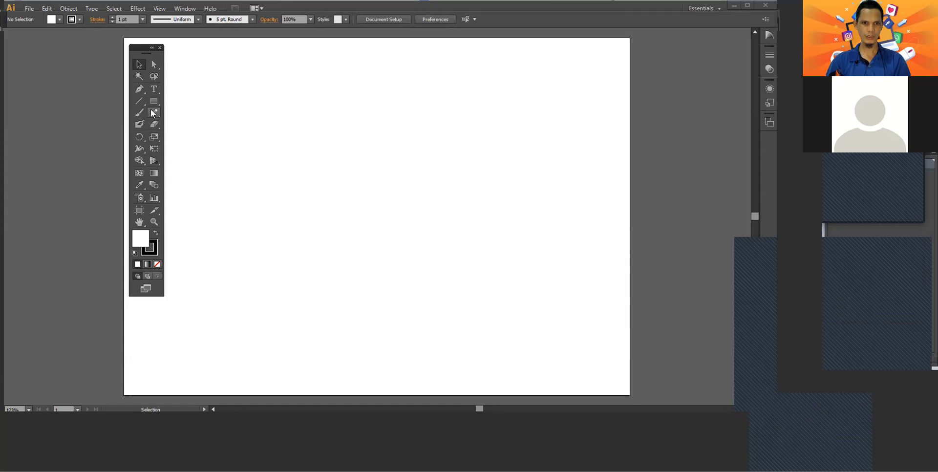
{"action": "left_click", "coordinate": [153, 113]}
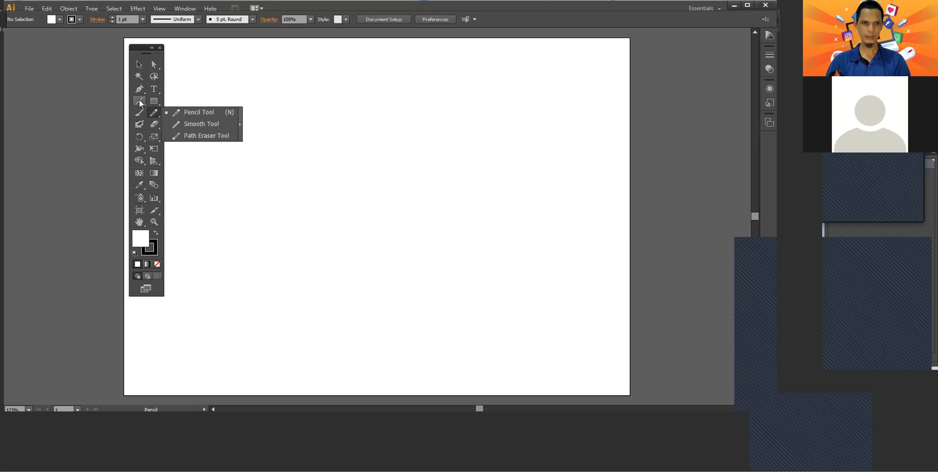
{"action": "left_click", "coordinate": [139, 101]}
{"action": "left_click", "coordinate": [139, 90]}
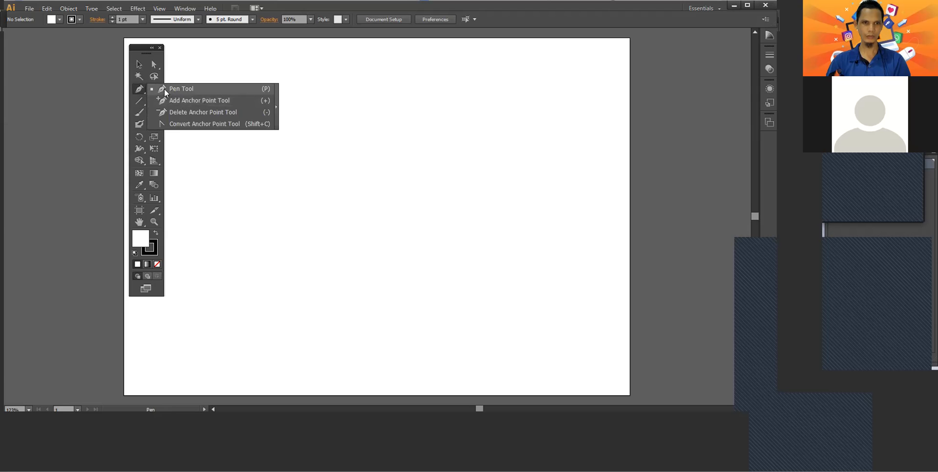
{"action": "left_click", "coordinate": [141, 91]}
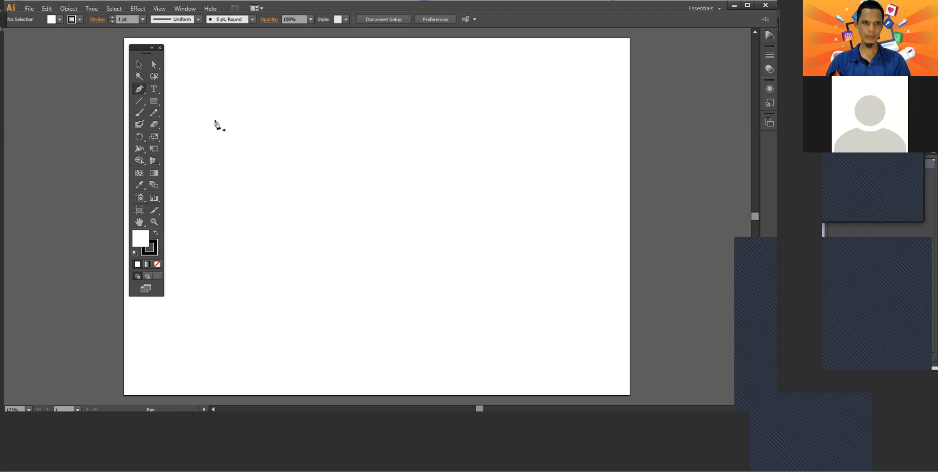
{"action": "left_click", "coordinate": [140, 102]}
{"action": "left_click", "coordinate": [152, 102]}
{"action": "left_click", "coordinate": [153, 114]}
{"action": "left_click", "coordinate": [139, 89]}
{"action": "left_click", "coordinate": [139, 89]}
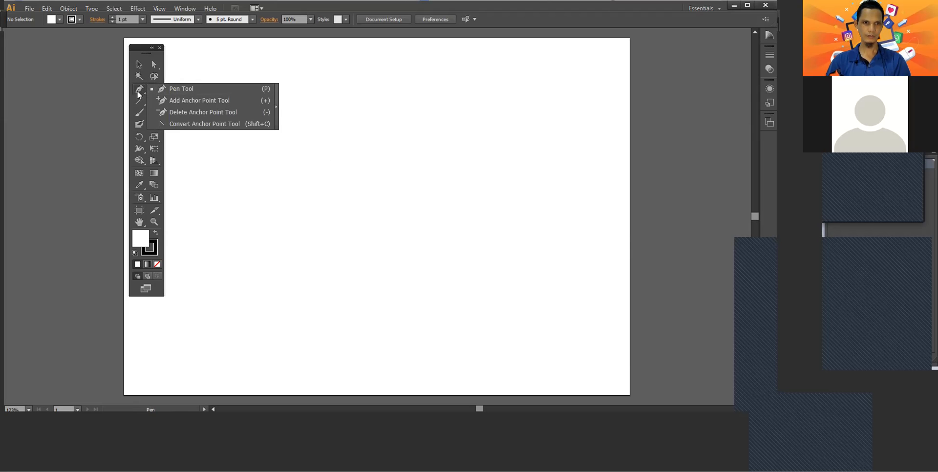
{"action": "left_click", "coordinate": [168, 88]}
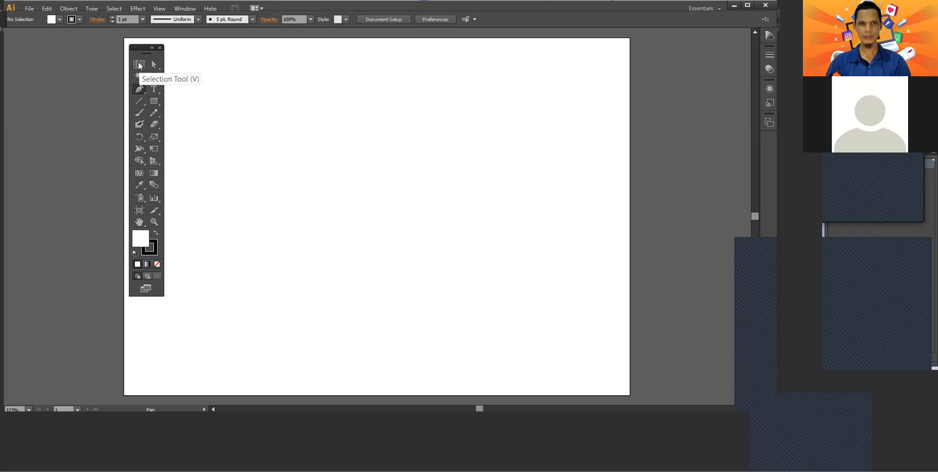
{"action": "left_click", "coordinate": [154, 102]}
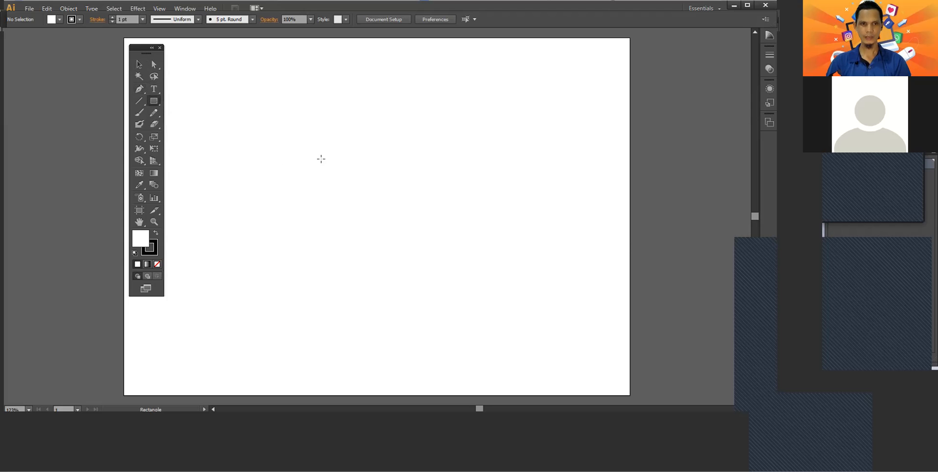
{"action": "left_click_drag", "start_coordinate": [154, 102], "coordinate": [188, 134]}
{"action": "left_click_drag", "start_coordinate": [257, 132], "coordinate": [334, 207]}
{"action": "key", "text": "Delete"}
Step: Draw a circle about 122 mm in diameter near the middle of the artboard and shift it slightly up and to the right
{"action": "left_click_drag", "start_coordinate": [155, 101], "coordinate": [181, 122]}
{"action": "left_click_drag", "start_coordinate": [313, 178], "coordinate": [480, 331]}
{"action": "key", "text": "Delete"}
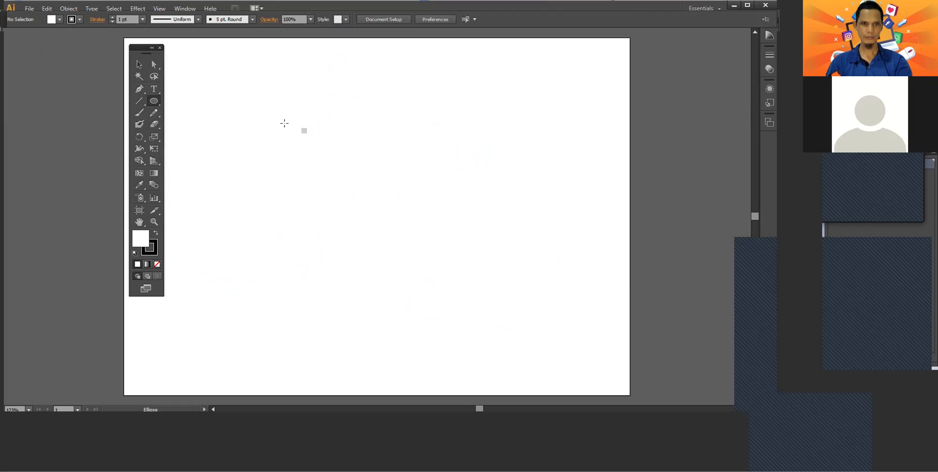
{"action": "left_click_drag", "start_coordinate": [278, 120], "coordinate": [487, 313]}
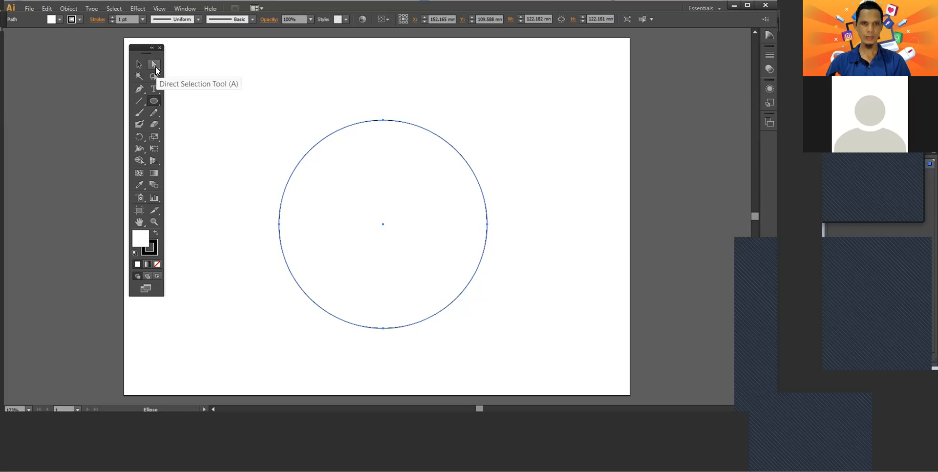
{"action": "left_click", "coordinate": [139, 65]}
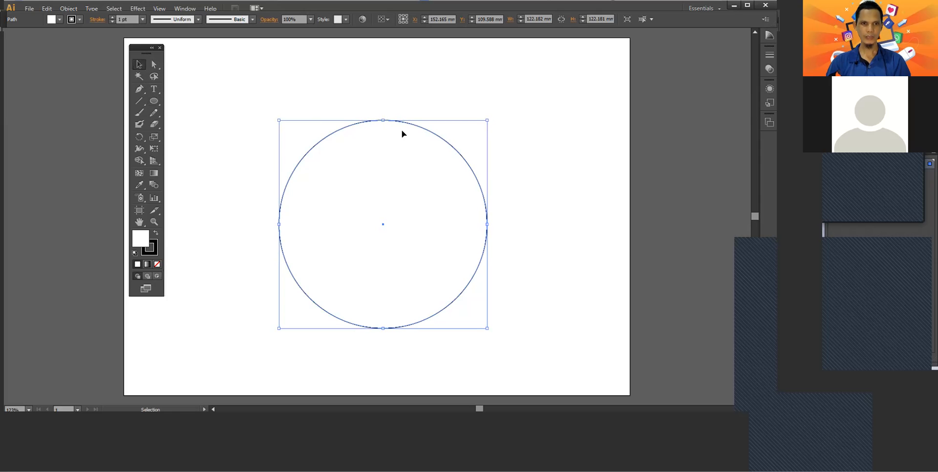
{"action": "left_click_drag", "start_coordinate": [412, 128], "coordinate": [425, 107]}
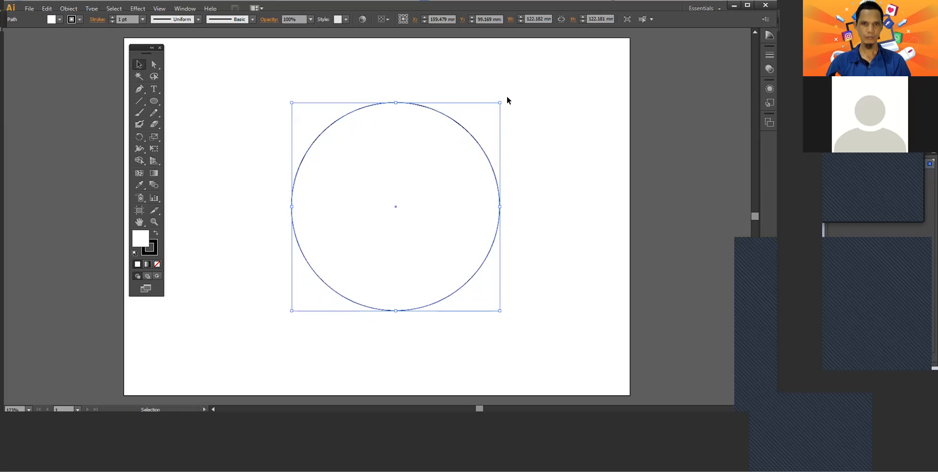
Step: Rotate the circle clockwise, scale it down to about 78 mm, and scale it back up to about 122 mm
{"action": "left_click_drag", "start_coordinate": [504, 100], "coordinate": [542, 155]}
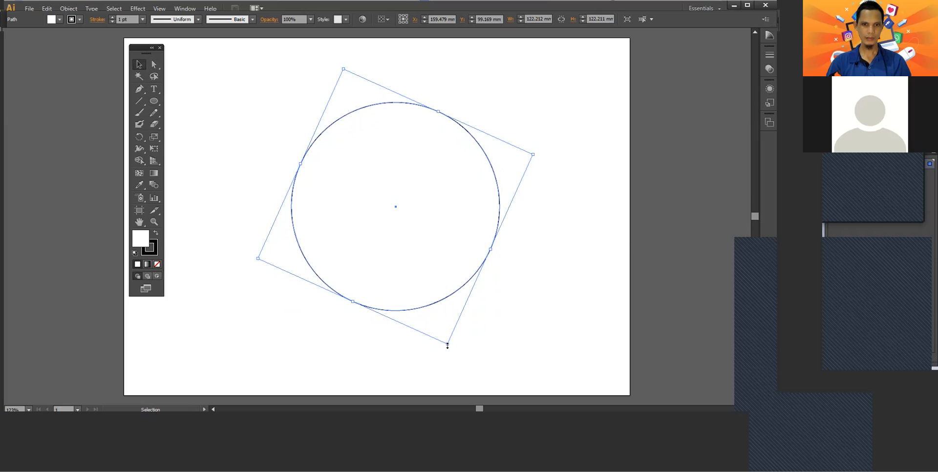
{"action": "left_click_drag", "start_coordinate": [448, 344], "coordinate": [410, 245]}
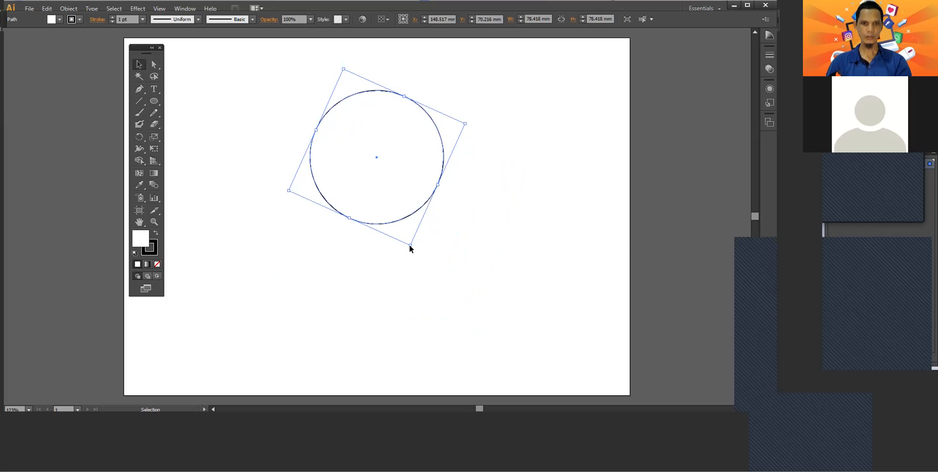
{"action": "left_click_drag", "start_coordinate": [409, 246], "coordinate": [447, 344]}
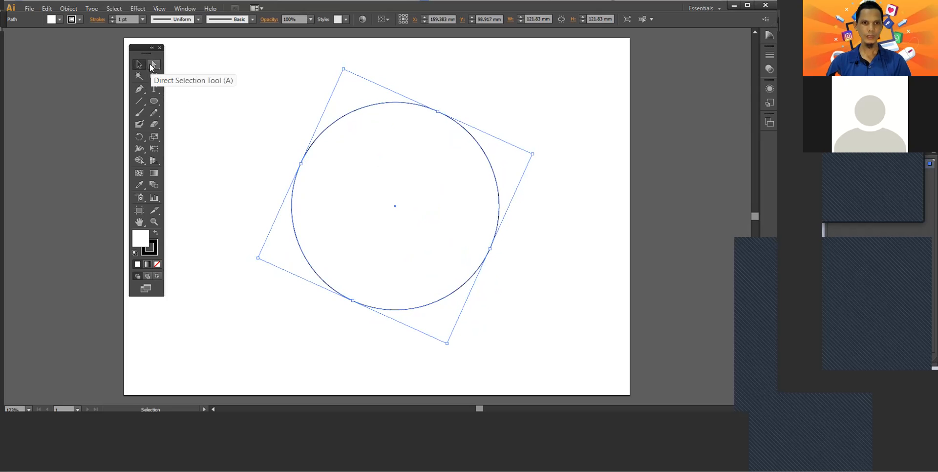
Step: Try direct selection editing by moving the circle, pulling its upper anchor upward and rotating that anchor's handle into a teardrop shape
{"action": "left_click", "coordinate": [153, 65]}
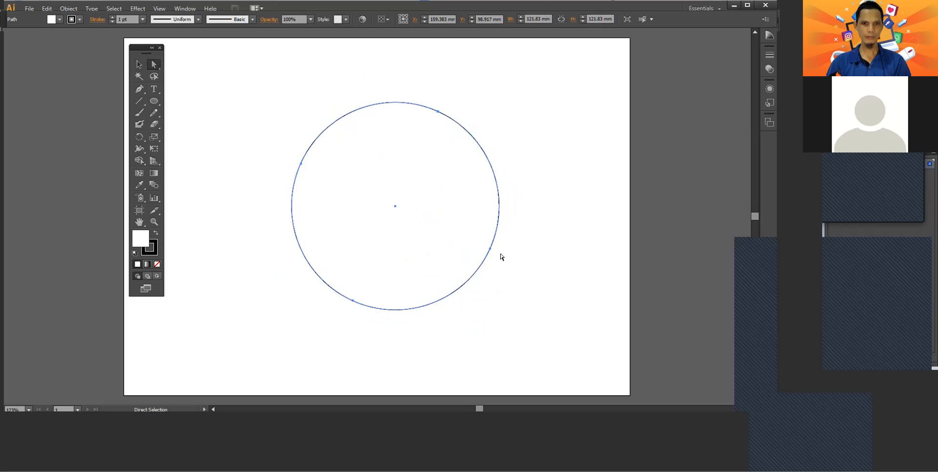
{"action": "left_click_drag", "start_coordinate": [490, 251], "coordinate": [524, 273]}
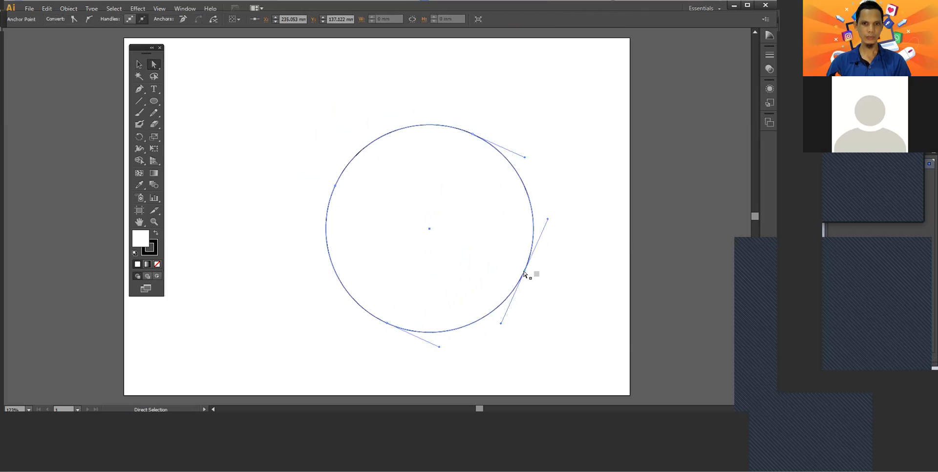
{"action": "left_click", "coordinate": [472, 133]}
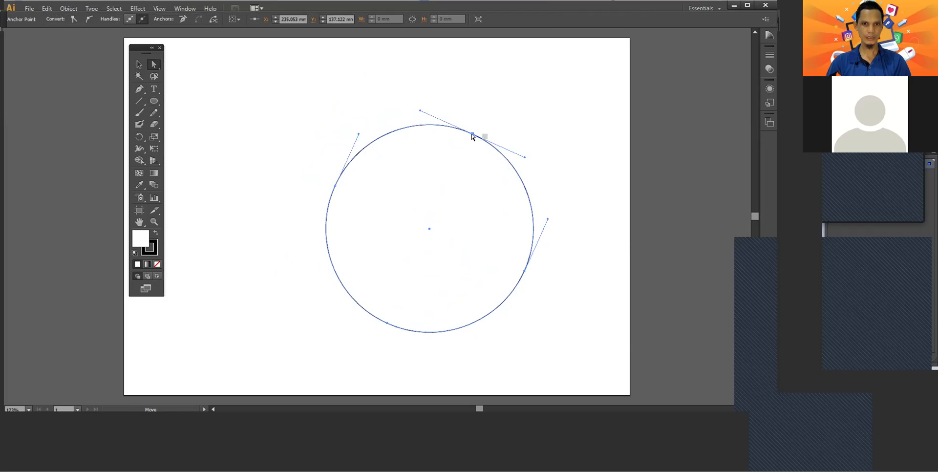
{"action": "left_click_drag", "start_coordinate": [472, 135], "coordinate": [485, 87]}
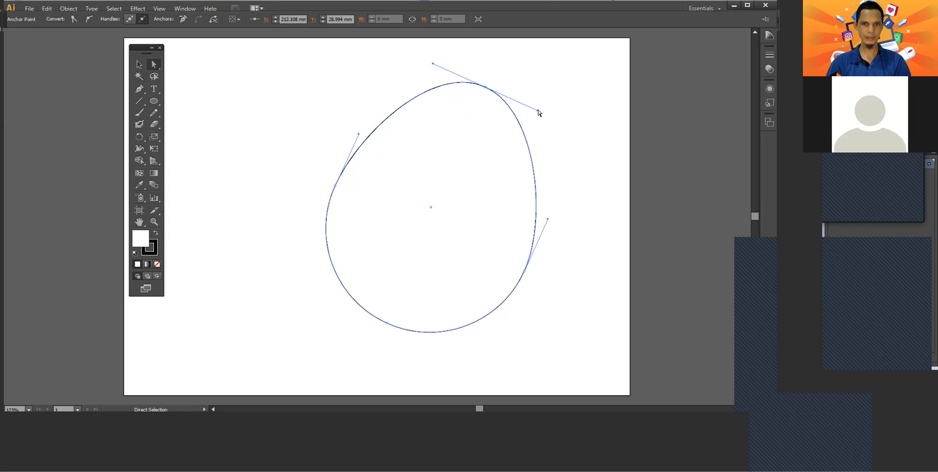
{"action": "left_click_drag", "start_coordinate": [537, 111], "coordinate": [497, 182]}
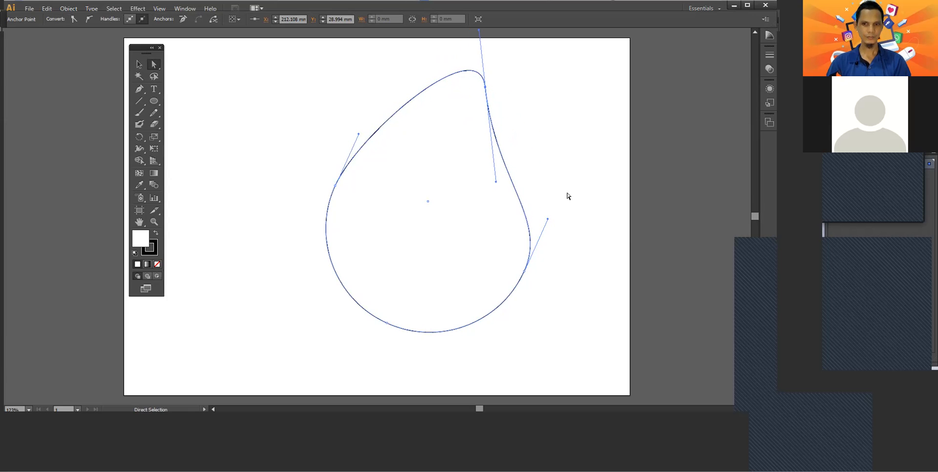
Step: Undo the anchor, handle, move, scale and rotation edits made to the circle since it was first repositioned
{"action": "key", "text": "ctrl+z"}
{"action": "key", "text": "ctrl+z"}
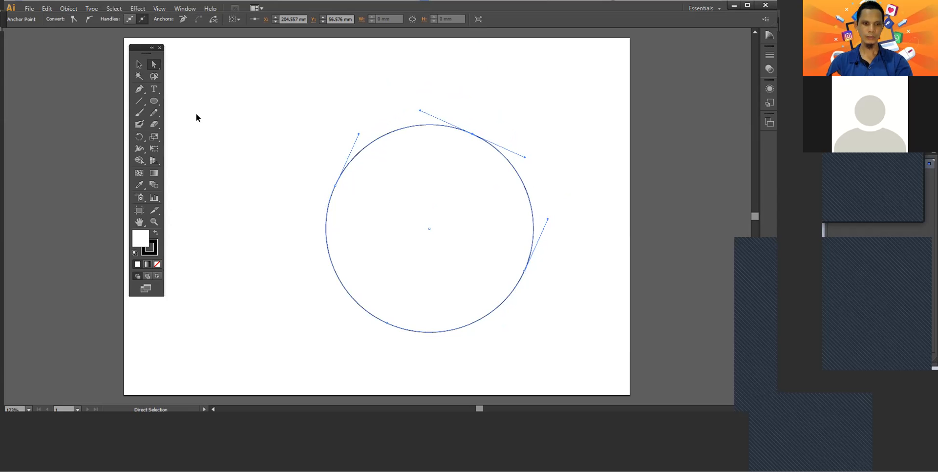
{"action": "key", "text": "ctrl+z"}
{"action": "key", "text": "ctrl+z"}
{"action": "key", "text": "ctrl+z"}
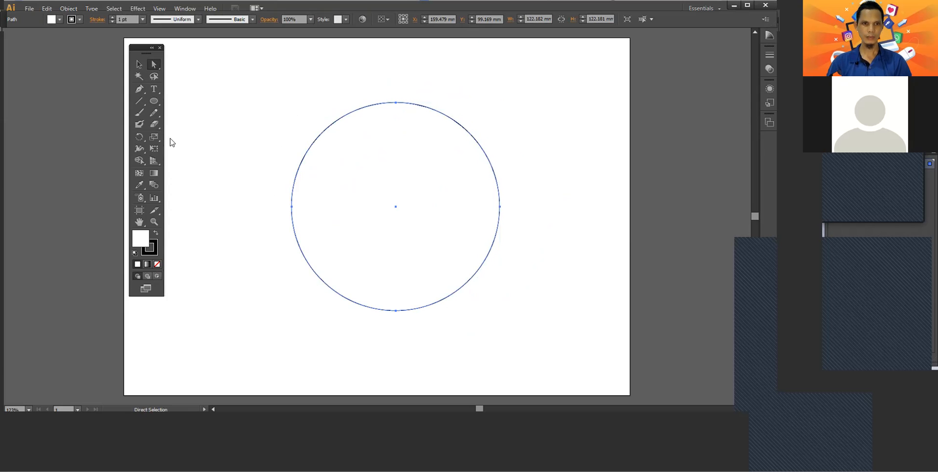
Step: Flatten the circle by moving its top anchor down to about Y 55.7 mm and its bottom anchor up to about Y 154.3 mm
{"action": "left_click", "coordinate": [394, 102]}
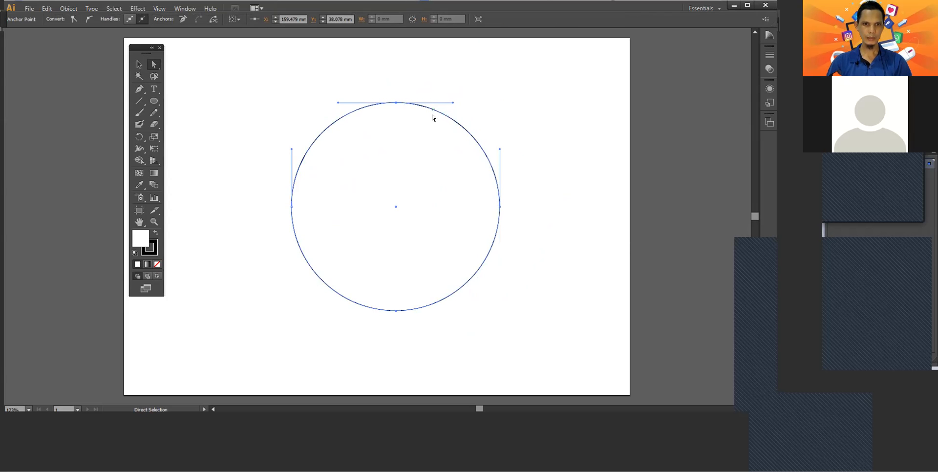
{"action": "left_click_drag", "start_coordinate": [396, 102], "coordinate": [396, 133]}
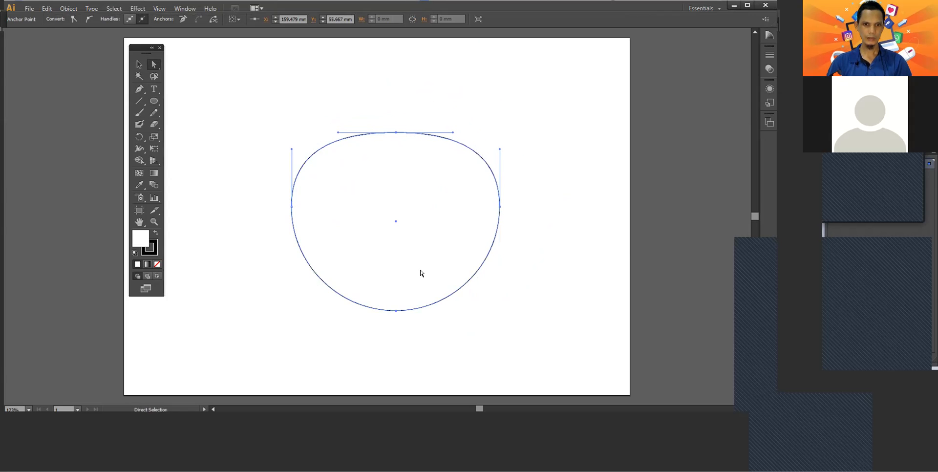
{"action": "left_click_drag", "start_coordinate": [396, 311], "coordinate": [393, 301]}
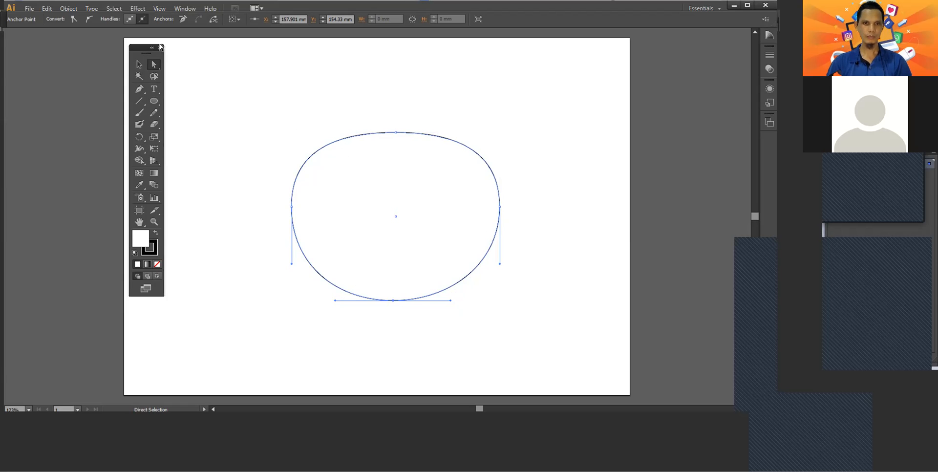
Step: Add four anchor points to the outline, one on each side of the top anchor and one on each side of the bottom anchor
{"action": "left_click", "coordinate": [139, 90]}
{"action": "left_click_drag", "start_coordinate": [140, 94], "coordinate": [345, 146]}
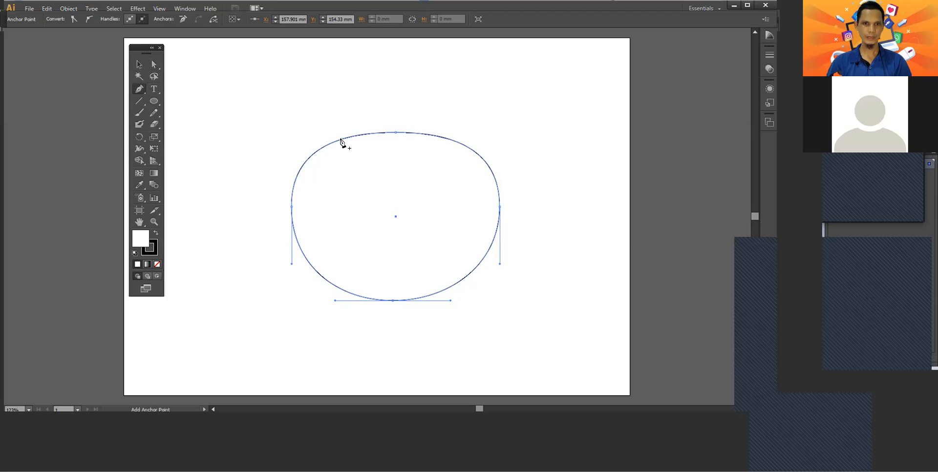
{"action": "left_click", "coordinate": [341, 141]}
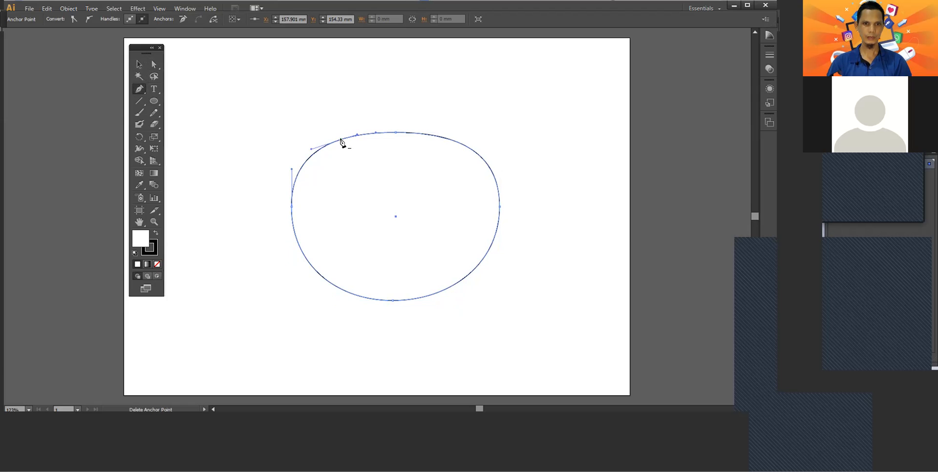
{"action": "left_click", "coordinate": [447, 141]}
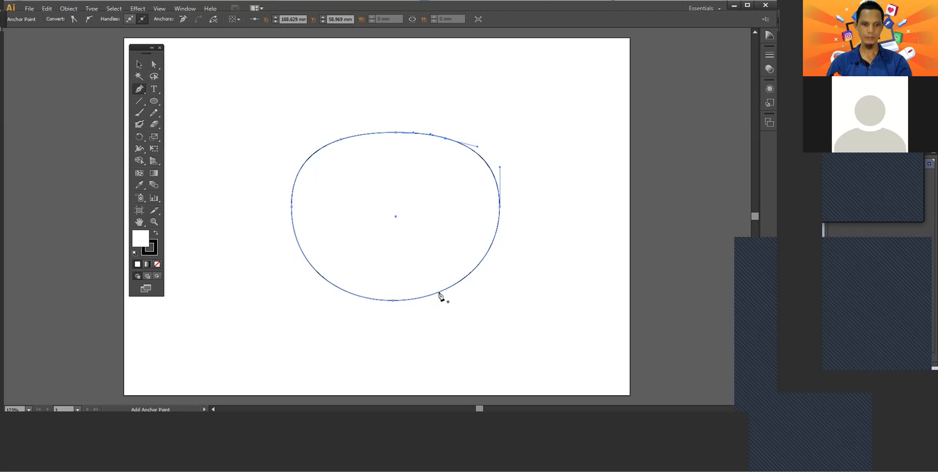
{"action": "scroll", "coordinate": [440, 296], "scroll_direction": "up", "scroll_amount": 2, "text": "alt"}
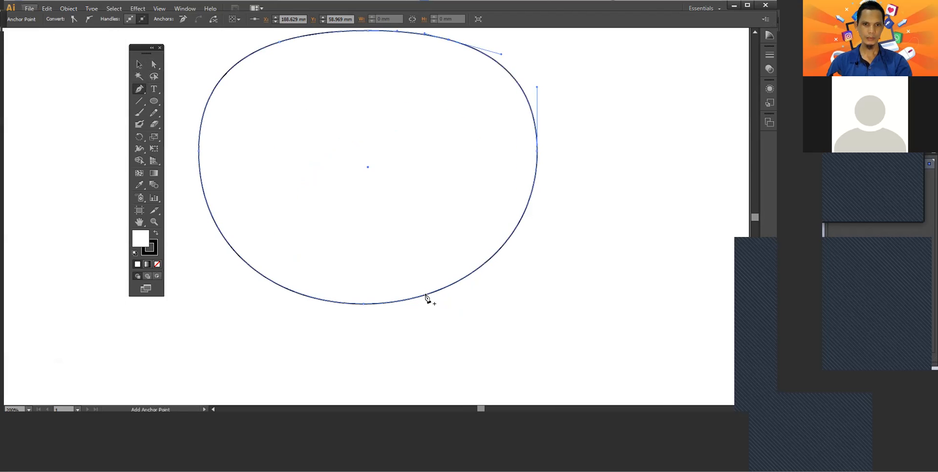
{"action": "left_click", "coordinate": [425, 296]}
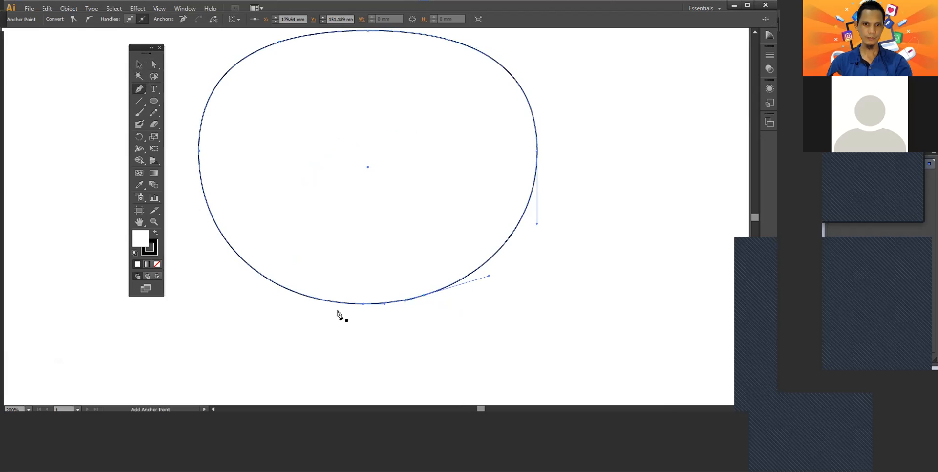
{"action": "left_click", "coordinate": [292, 292]}
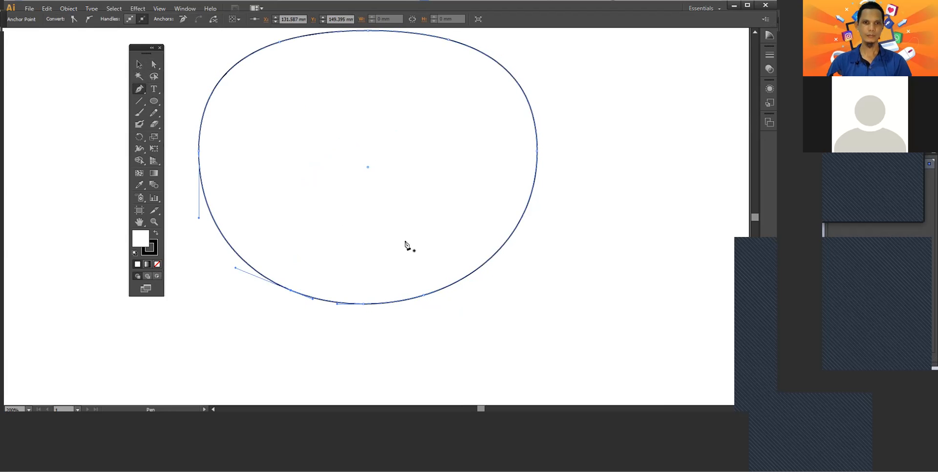
Step: Move the two added upper anchors slightly up and the two added lower anchors slightly down to form a dip at the top and a flatter base
{"action": "left_click_drag", "start_coordinate": [313, 218], "coordinate": [341, 275]}
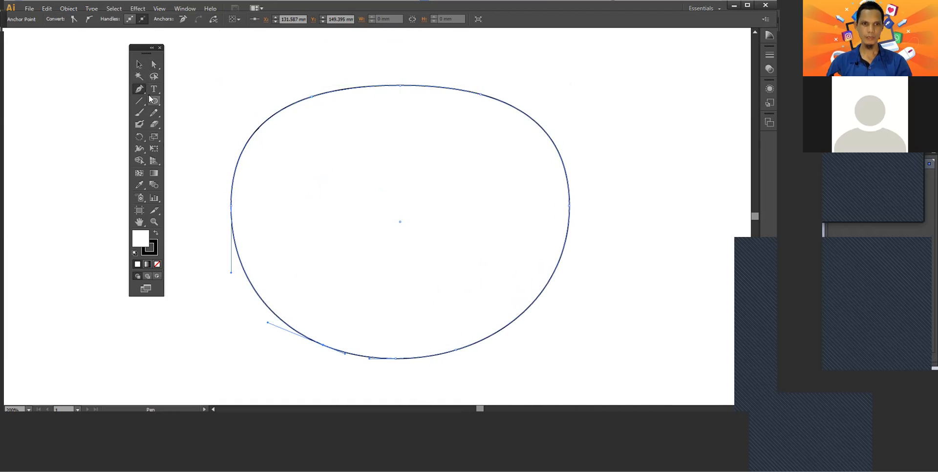
{"action": "key", "text": "ctrl"}
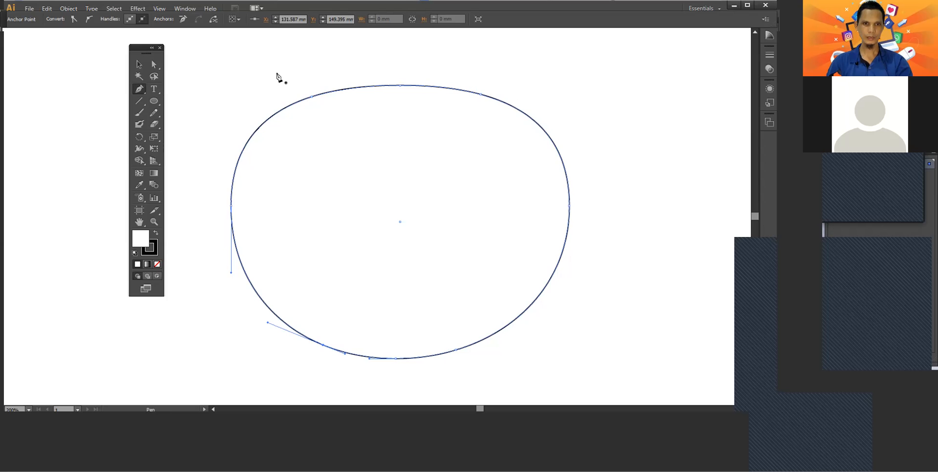
{"action": "left_click", "coordinate": [311, 97], "text": "ctrl"}
{"action": "left_click_drag", "start_coordinate": [311, 97], "coordinate": [306, 86]}
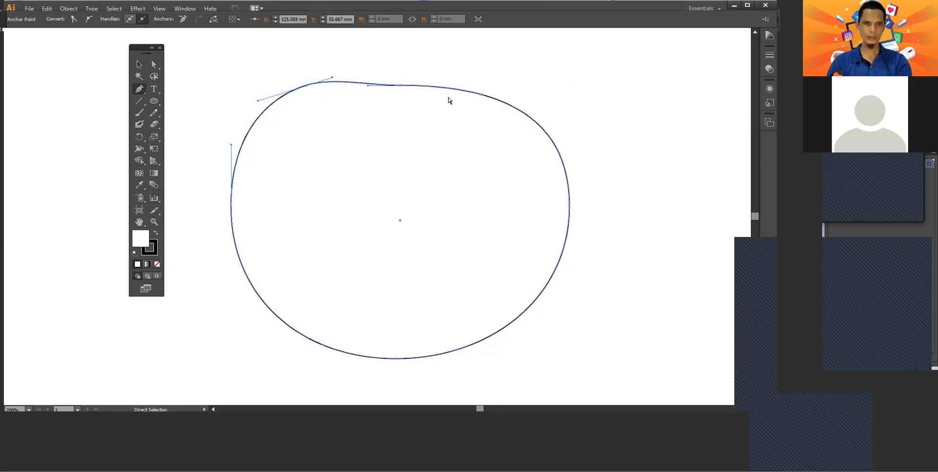
{"action": "left_click", "coordinate": [480, 95], "text": "ctrl"}
{"action": "left_click_drag", "start_coordinate": [480, 95], "coordinate": [478, 82]}
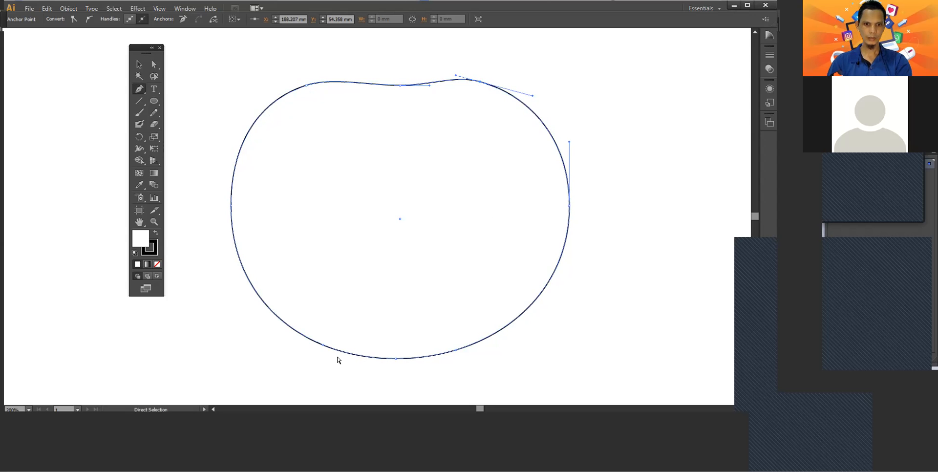
{"action": "left_click_drag", "start_coordinate": [324, 346], "coordinate": [326, 352]}
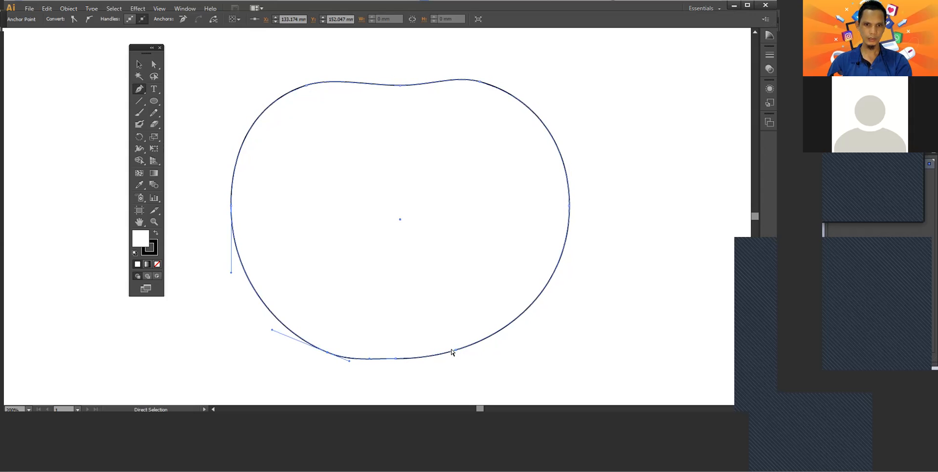
{"action": "left_click_drag", "start_coordinate": [456, 351], "coordinate": [455, 357]}
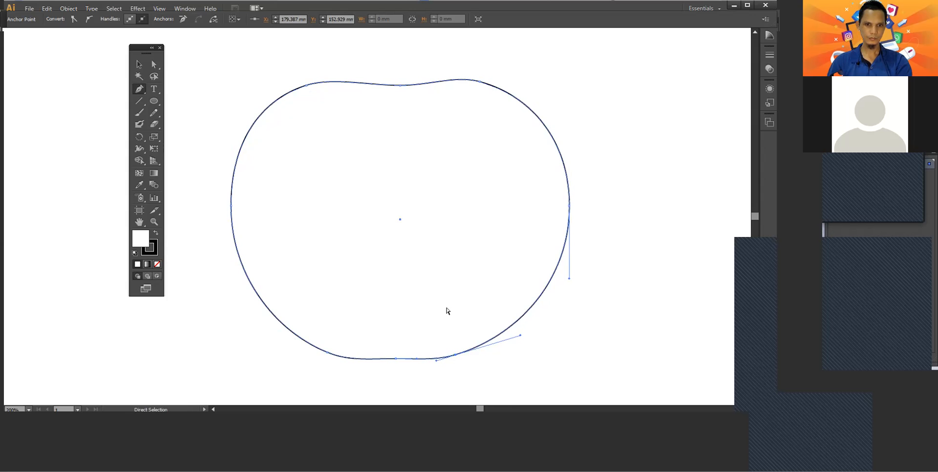
Step: Try to redraw the dip at the top of the outline deeper with the Pencil tool
{"action": "key", "text": "alt"}
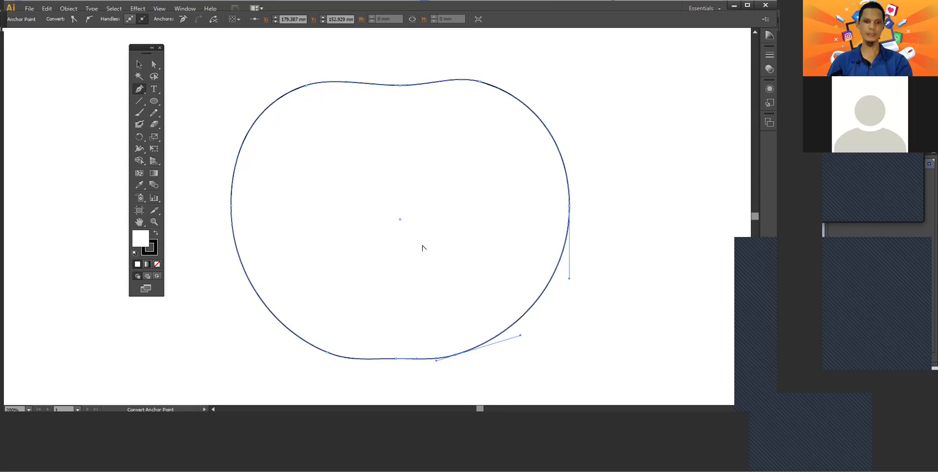
{"action": "scroll", "coordinate": [422, 248], "scroll_direction": "down", "scroll_amount": 1}
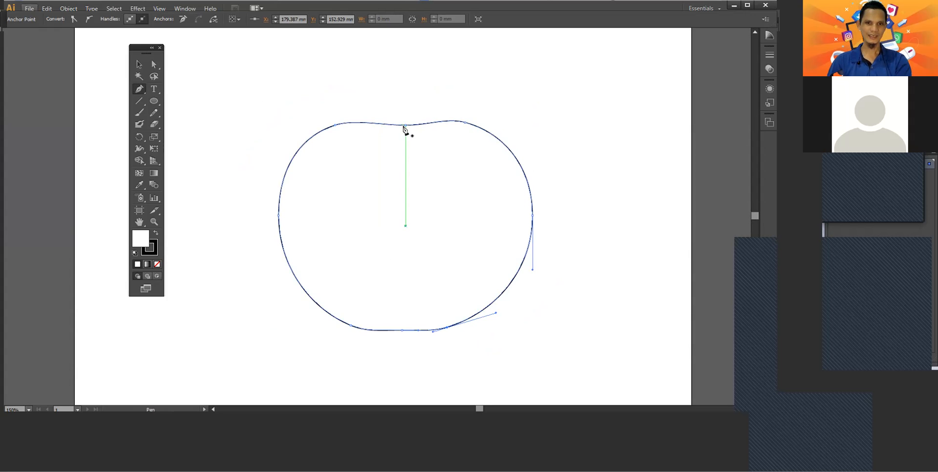
{"action": "key", "text": "ctrl"}
{"action": "left_click_drag", "start_coordinate": [404, 128], "coordinate": [406, 125]}
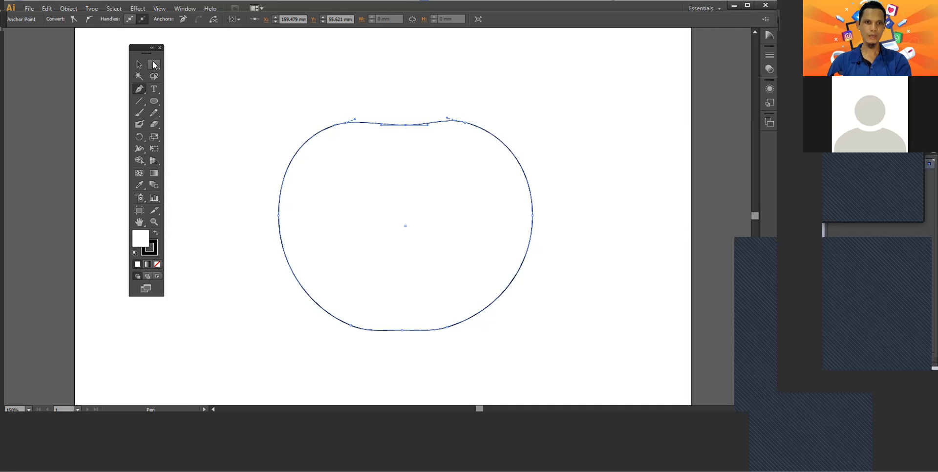
{"action": "left_click", "coordinate": [155, 114]}
{"action": "left_click", "coordinate": [155, 115]}
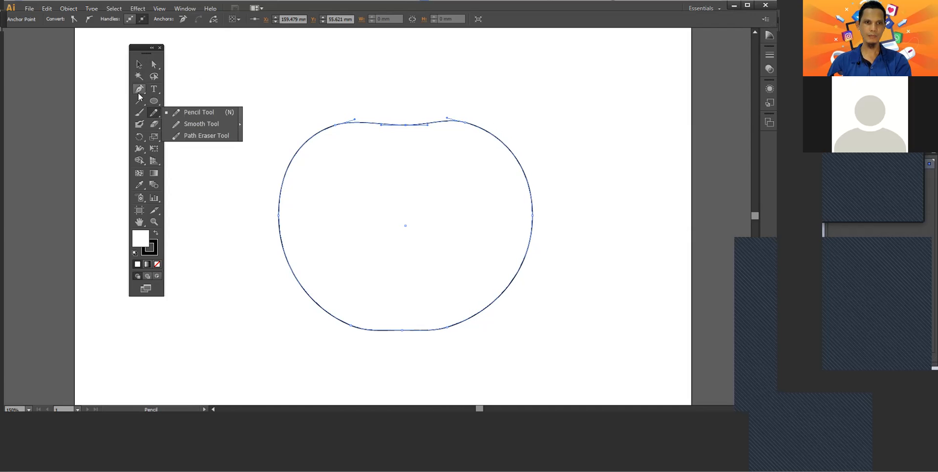
{"action": "left_click", "coordinate": [138, 94]}
{"action": "left_click", "coordinate": [155, 114]}
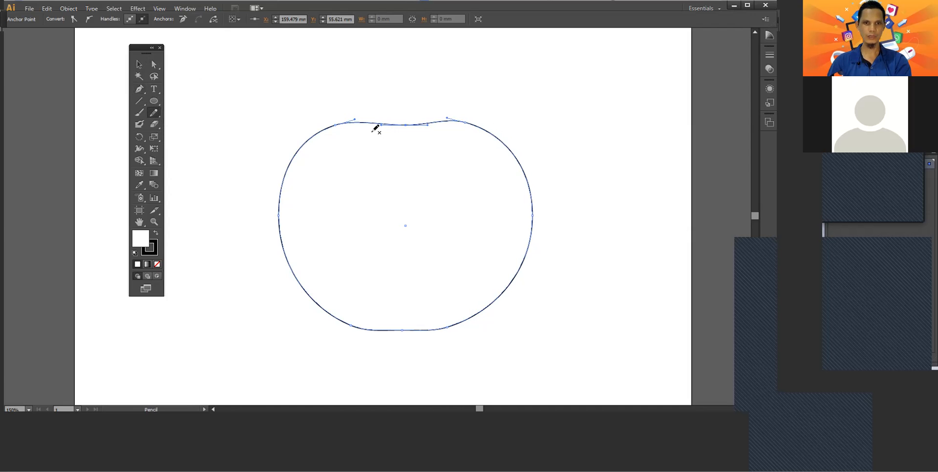
{"action": "mouse_move", "coordinate": [357, 125]}
{"action": "left_mouse_down"}
{"action": "mouse_move", "coordinate": [397, 138]}
{"action": "mouse_move", "coordinate": [449, 120]}
{"action": "left_mouse_up"}
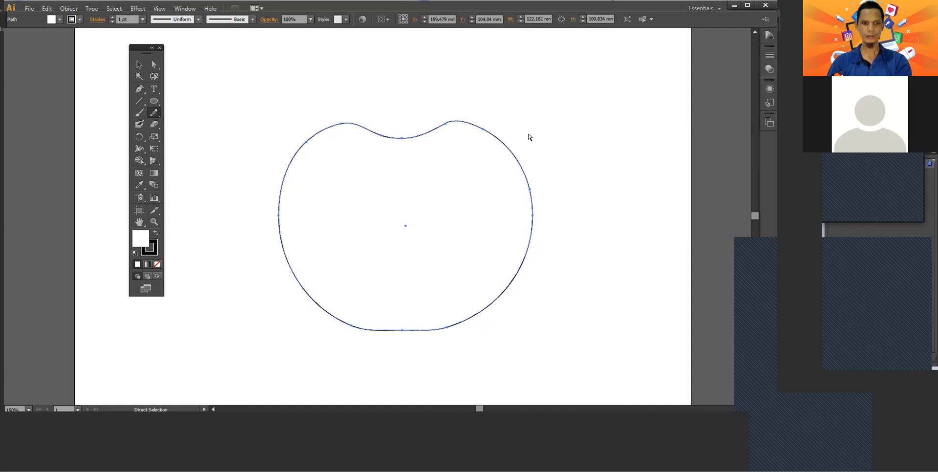
Step: Deselect the outline and draw a freehand Pencil curve about 39.7 mm wide and 5 mm high just beneath the top dip
{"action": "left_click", "coordinate": [380, 105], "text": "ctrl"}
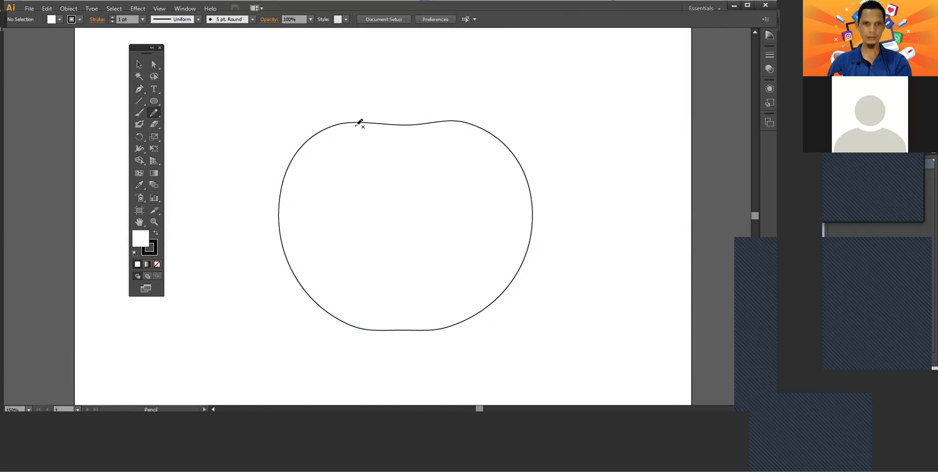
{"action": "mouse_move", "coordinate": [359, 125]}
{"action": "left_mouse_down"}
{"action": "mouse_move", "coordinate": [409, 132]}
{"action": "mouse_move", "coordinate": [441, 123]}
{"action": "left_mouse_up"}
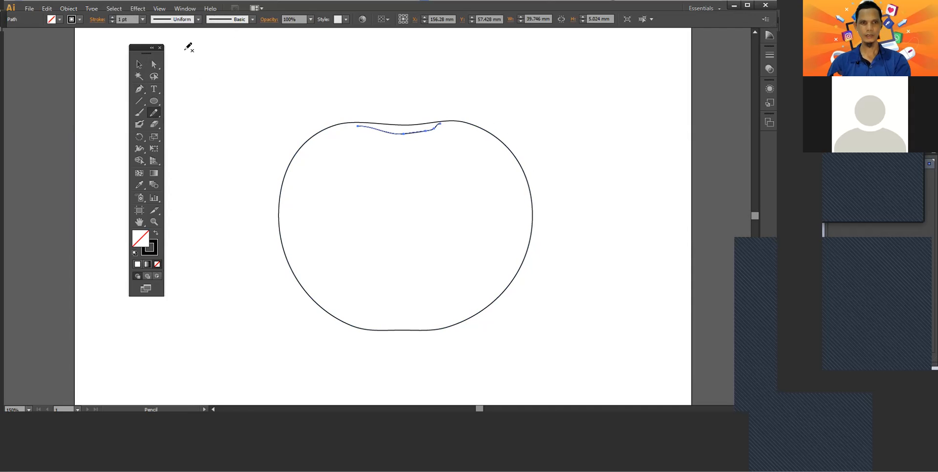
{"action": "left_click", "coordinate": [142, 64]}
{"action": "left_click", "coordinate": [256, 81]}
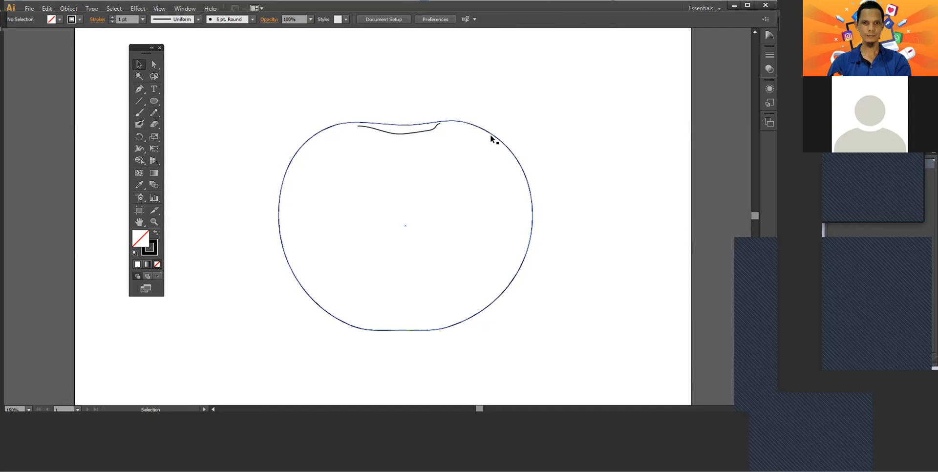
Step: Set the stroke weight of the small curve beneath the dip to 0.75 pt
{"action": "left_click", "coordinate": [401, 133]}
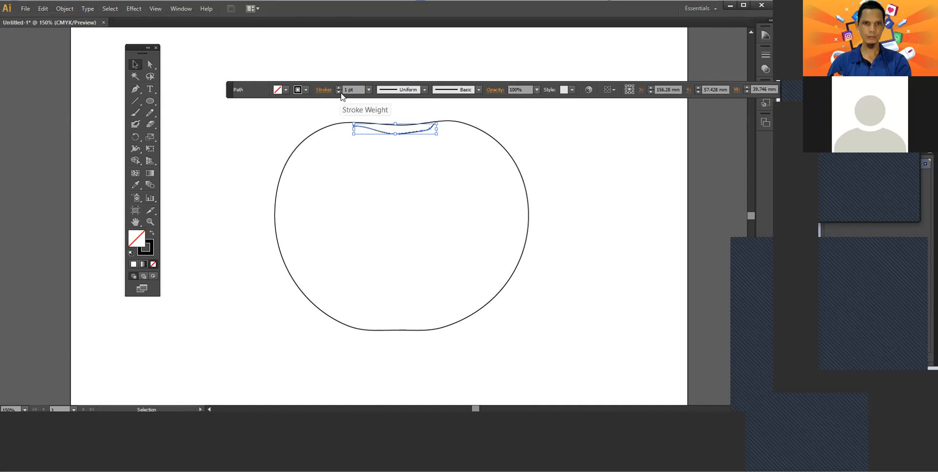
{"action": "left_click", "coordinate": [342, 92]}
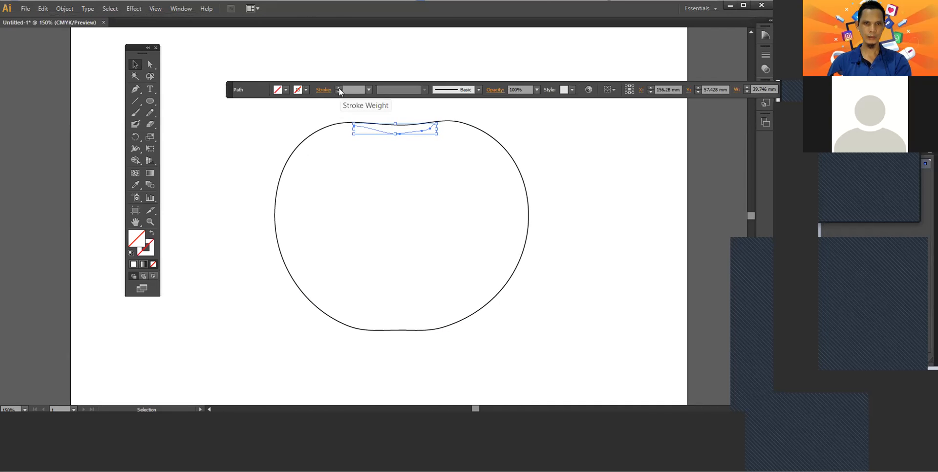
{"action": "left_click", "coordinate": [369, 90]}
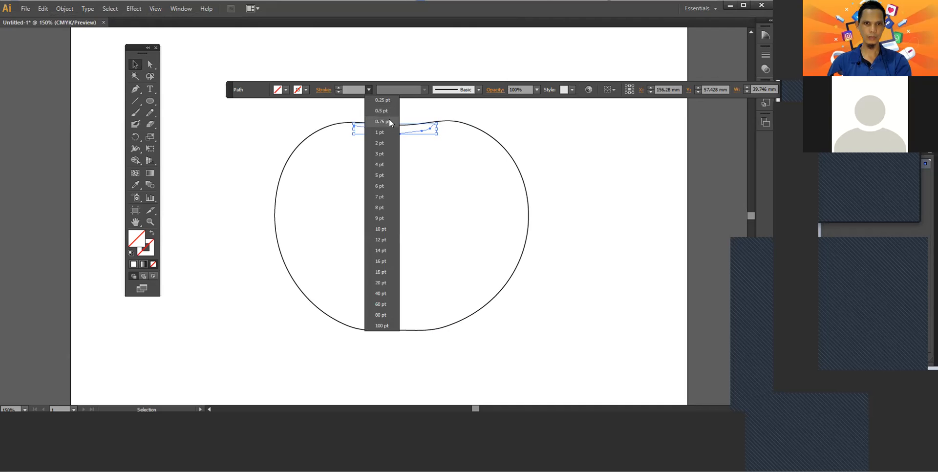
{"action": "left_click", "coordinate": [382, 121]}
{"action": "left_click", "coordinate": [497, 117]}
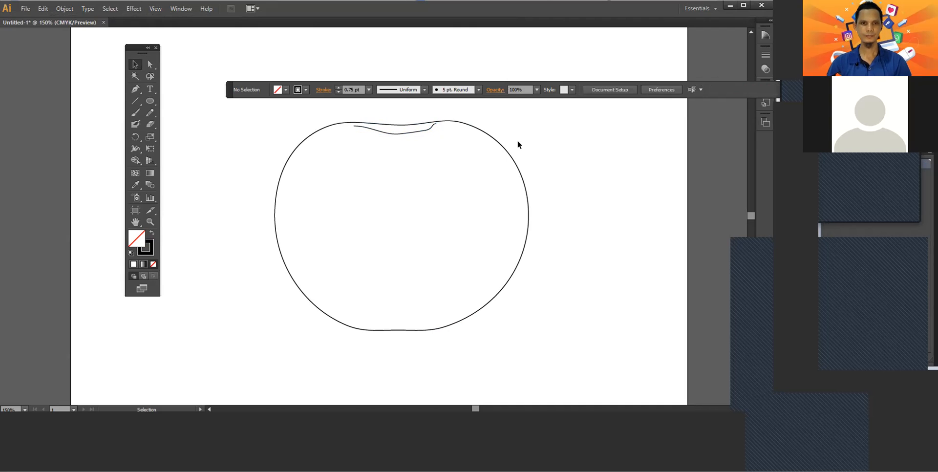
Step: Apply the variable width profile with tapered ends and an off-centre bulge to the small curve beneath the dip
{"action": "left_click", "coordinate": [399, 130]}
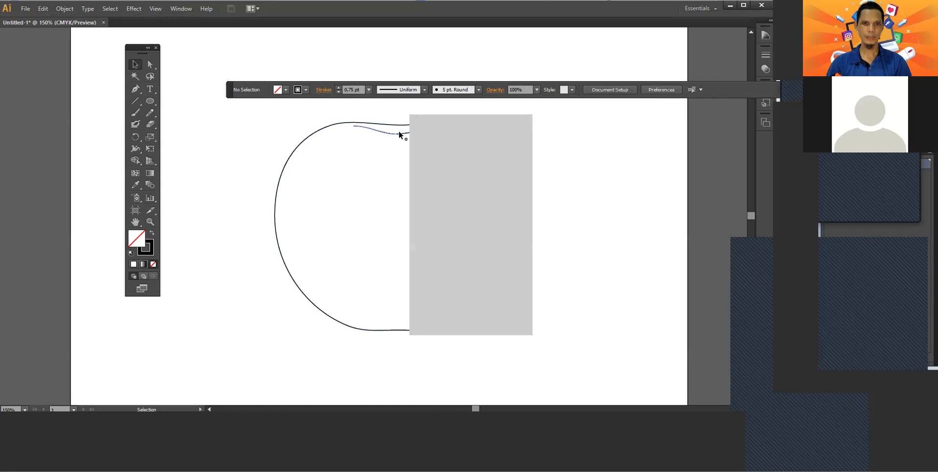
{"action": "left_click", "coordinate": [479, 90]}
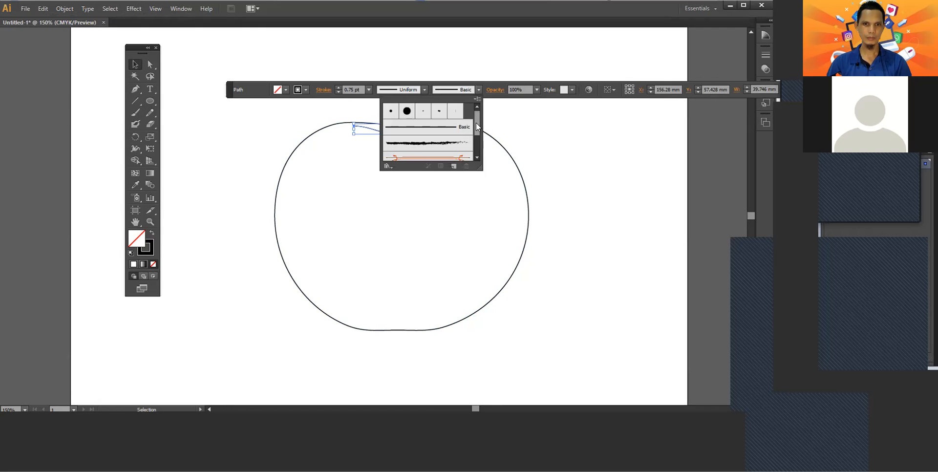
{"action": "left_click_drag", "start_coordinate": [478, 123], "coordinate": [478, 140]}
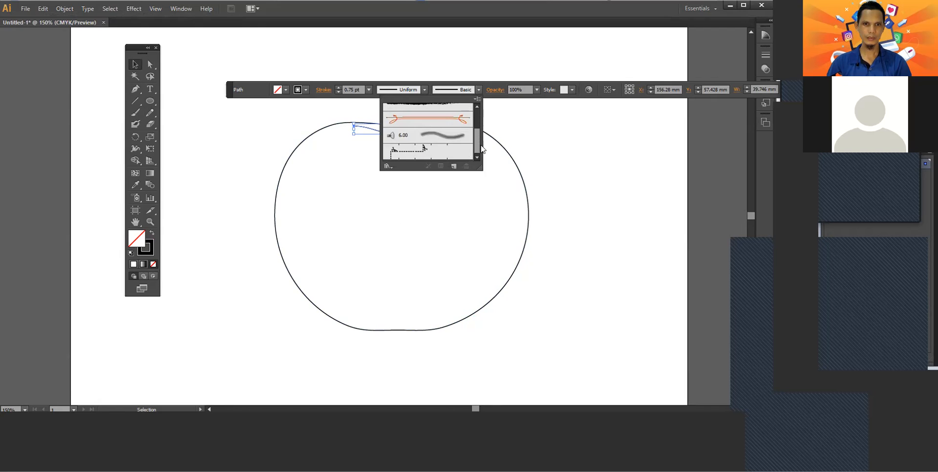
{"action": "left_click", "coordinate": [426, 90]}
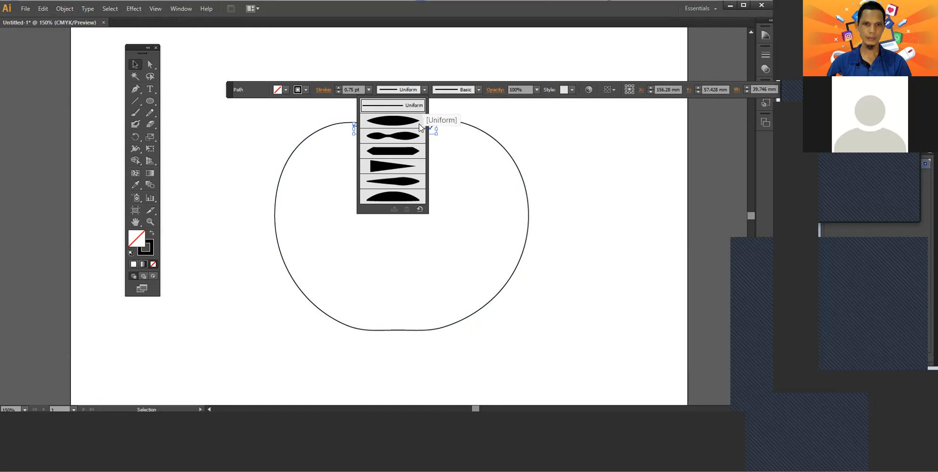
{"action": "left_click", "coordinate": [401, 185]}
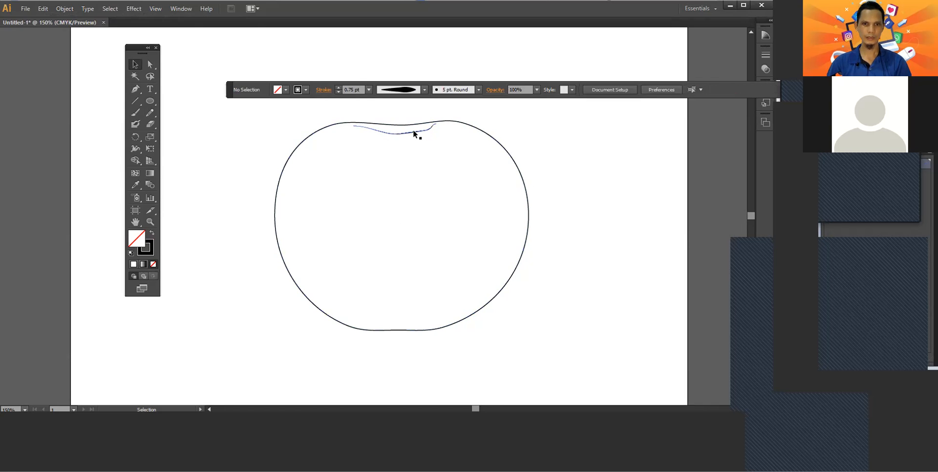
Step: Set the tapered curve's stroke weight to 2 pt and deselect it
{"action": "left_click", "coordinate": [339, 88]}
{"action": "left_click", "coordinate": [339, 86]}
{"action": "left_click", "coordinate": [338, 86]}
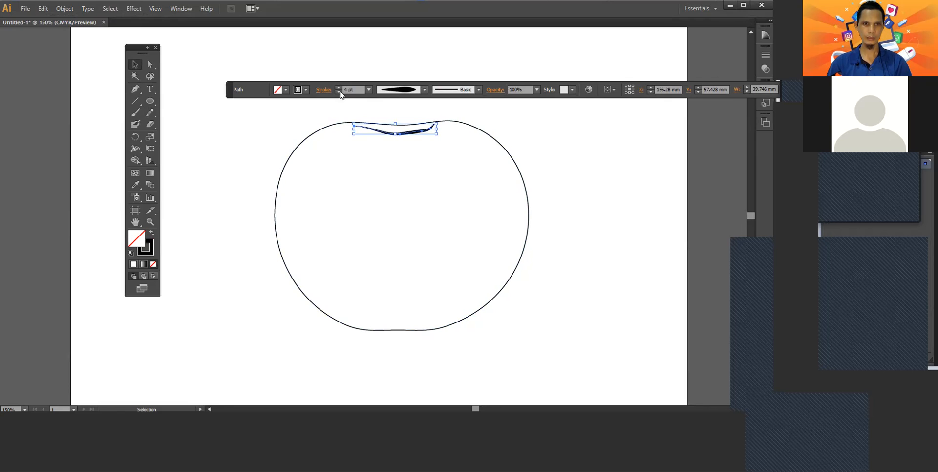
{"action": "left_click", "coordinate": [544, 137]}
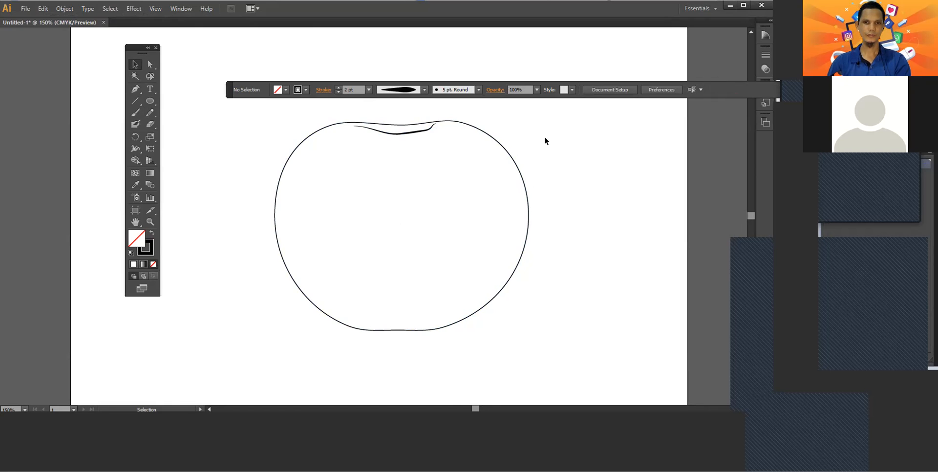
Step: Try to draw a closed, bent stem about 10.2 mm wide above the dip with the Pencil tool
{"action": "scroll", "coordinate": [545, 138], "scroll_direction": "up", "scroll_amount": 3}
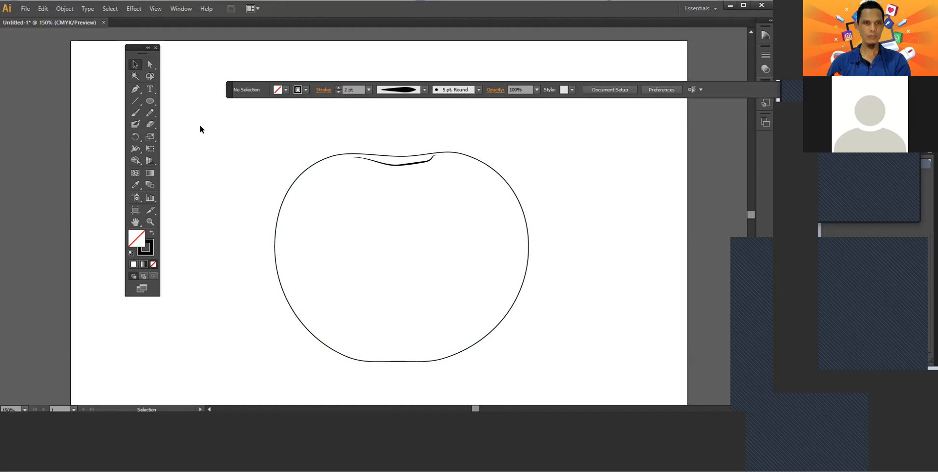
{"action": "left_click", "coordinate": [150, 113]}
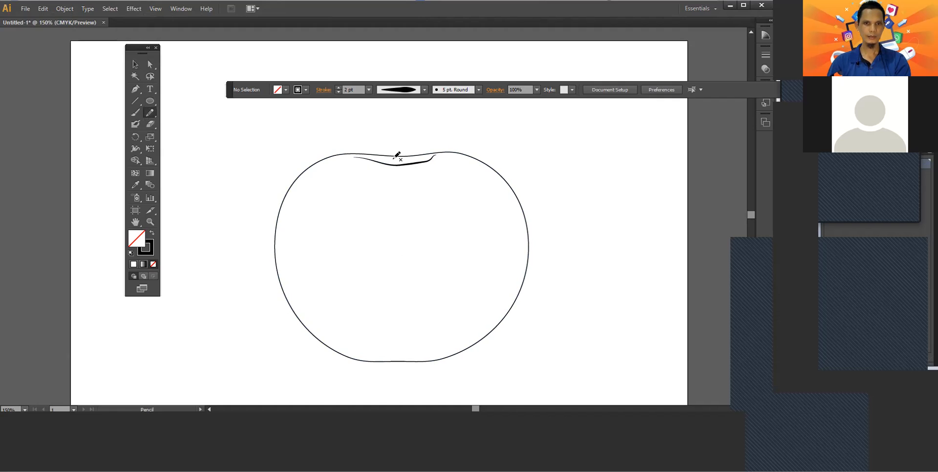
{"action": "mouse_move", "coordinate": [396, 160]}
{"action": "left_mouse_down"}
{"action": "mouse_move", "coordinate": [392, 136]}
{"action": "mouse_move", "coordinate": [408, 112]}
{"action": "mouse_move", "coordinate": [398, 157]}
{"action": "left_mouse_up"}
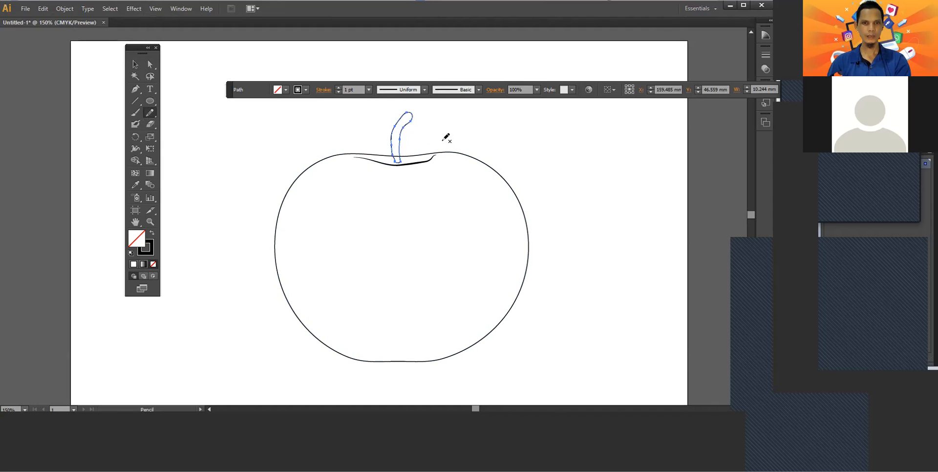
{"action": "key", "text": "ctrl+z"}
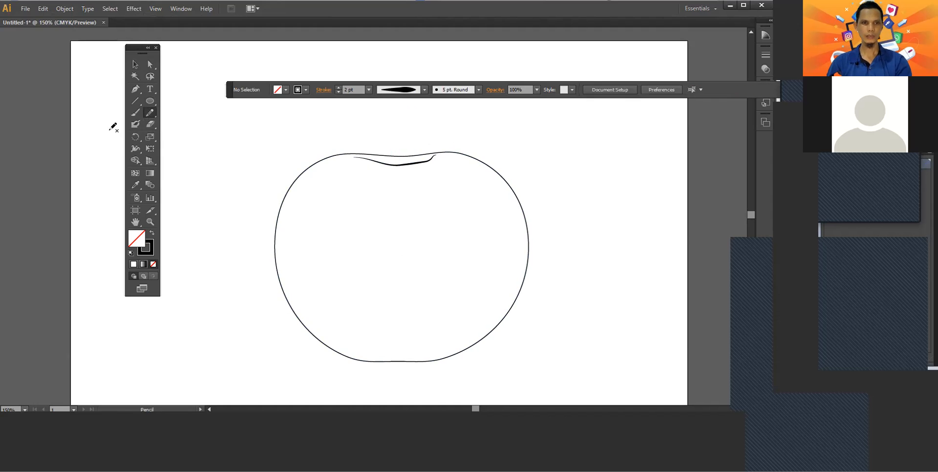
Step: Start the stem with the Pen tool: a short top edge about 4 mm wide, and a curved side down into the dip at about Y 57.4 mm
{"action": "left_click", "coordinate": [137, 92]}
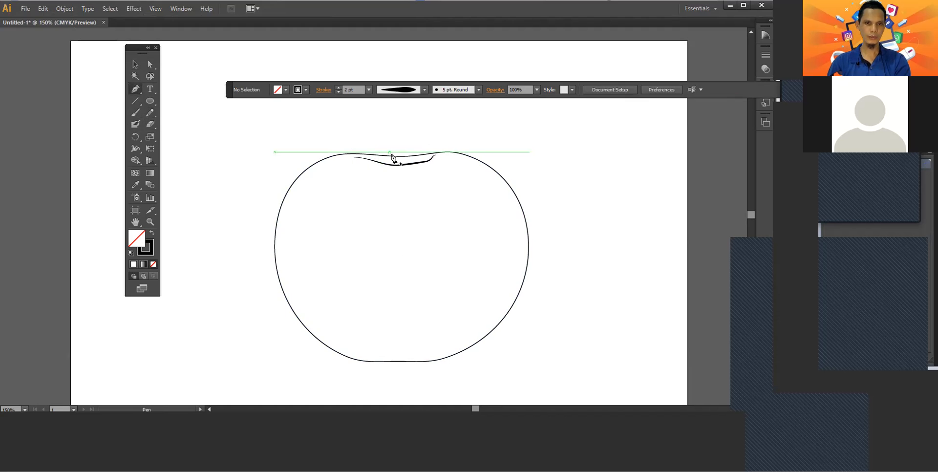
{"action": "left_click", "coordinate": [402, 106]}
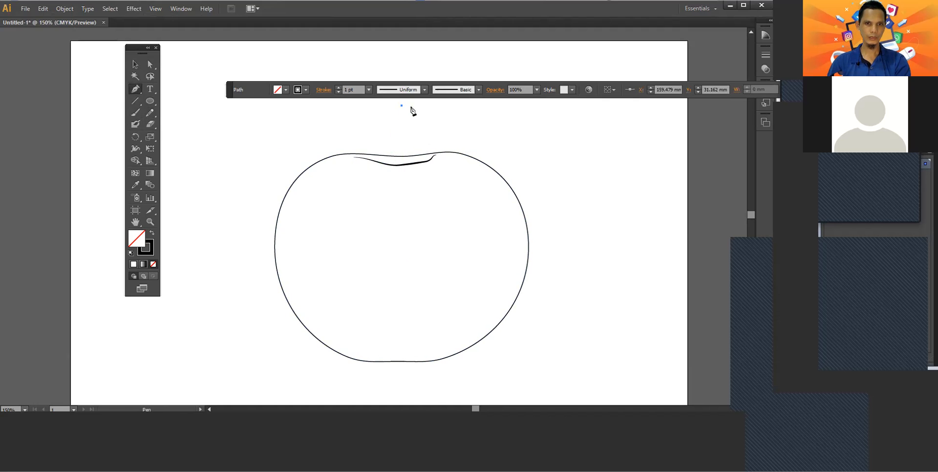
{"action": "left_click", "coordinate": [410, 108]}
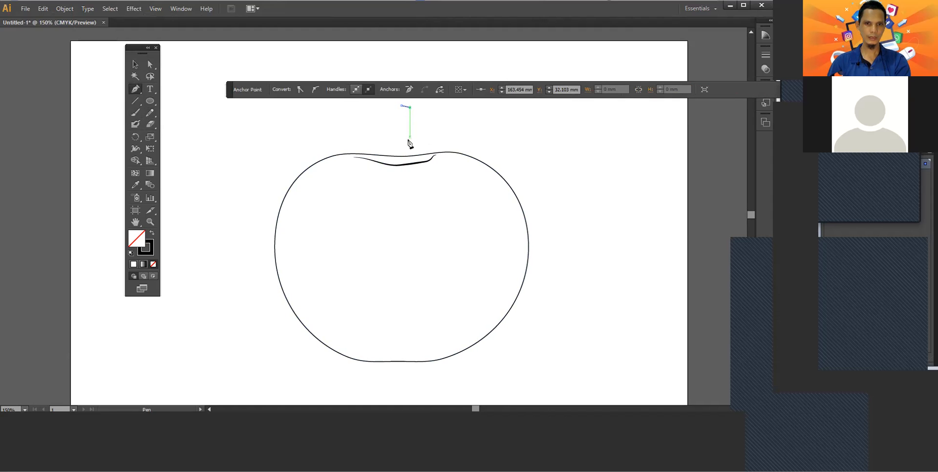
{"action": "left_click_drag", "start_coordinate": [405, 158], "coordinate": [411, 166]}
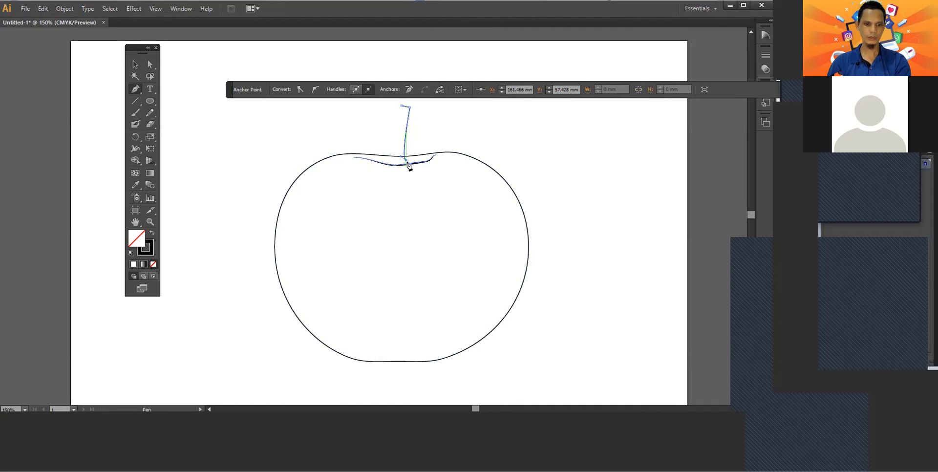
Step: Try to extend the stem's base to an anchor at about X 156.3 mm, Y 57.4 mm
{"action": "scroll", "coordinate": [412, 164], "scroll_direction": "up", "scroll_amount": 1}
{"action": "scroll", "coordinate": [412, 164], "scroll_direction": "up", "scroll_amount": 1}
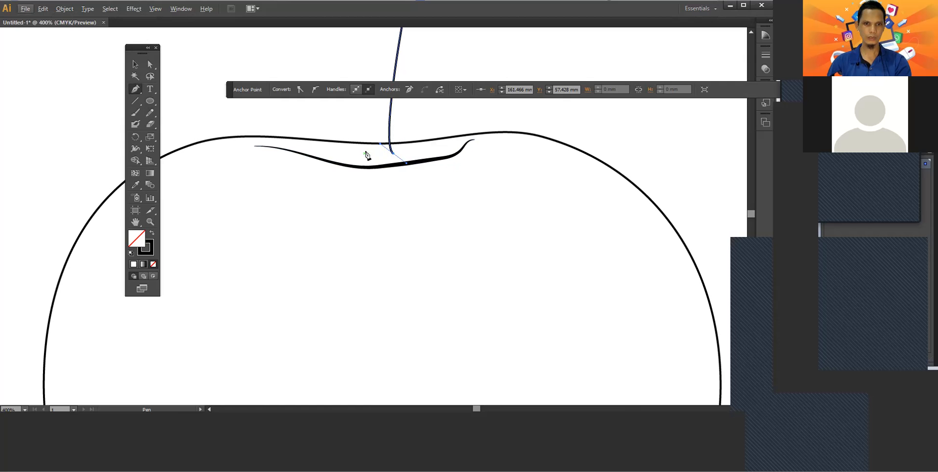
{"action": "left_click", "coordinate": [365, 153]}
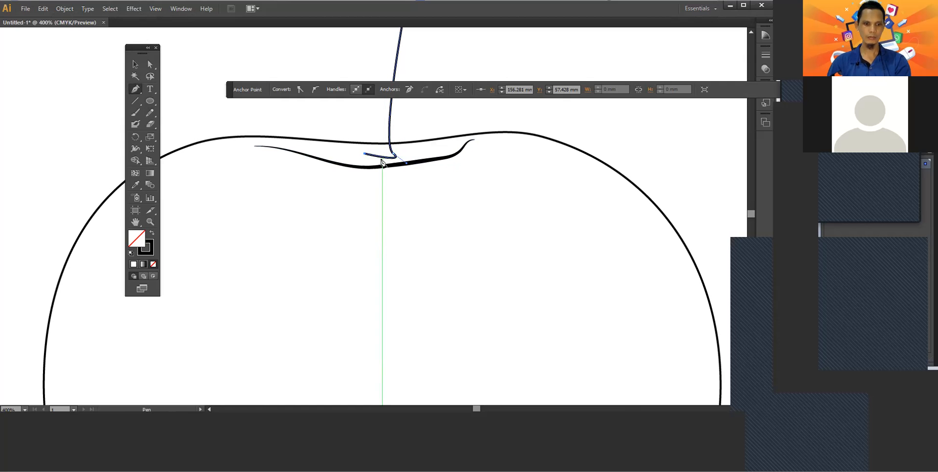
{"action": "key", "text": "ctrl+z"}
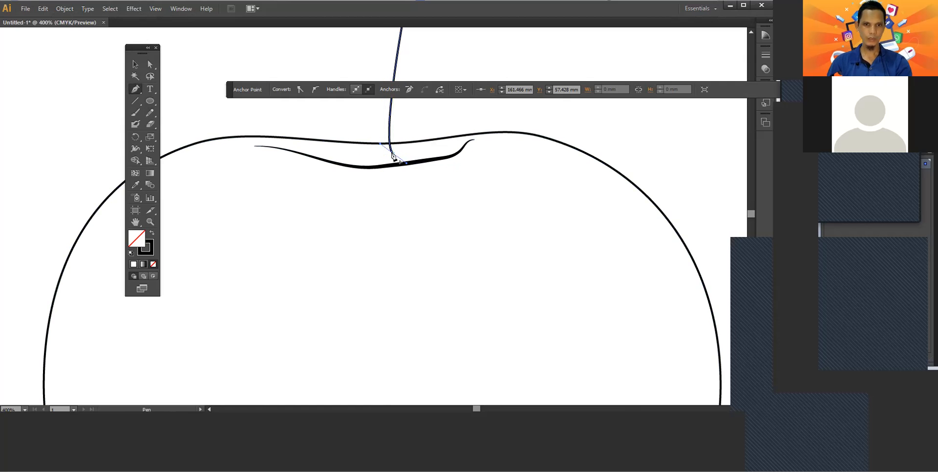
Step: Finish the stem outline with a base anchor at about X 158.3 mm, Y 57.9 mm, a curved side anchor at about Y 42.4 mm, and close the path
{"action": "key", "text": "alt"}
{"action": "left_click", "coordinate": [376, 155]}
{"action": "scroll", "coordinate": [369, 159], "scroll_direction": "up", "scroll_amount": 2}
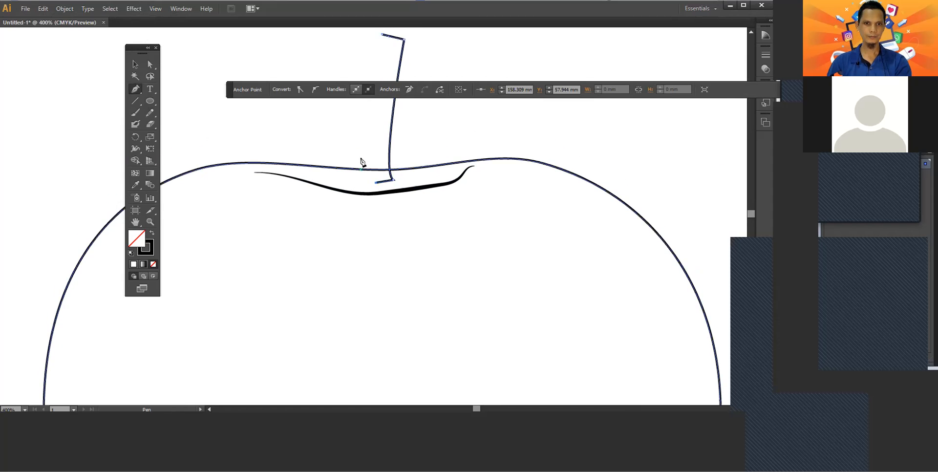
{"action": "scroll", "coordinate": [362, 162], "scroll_direction": "up", "scroll_amount": 2}
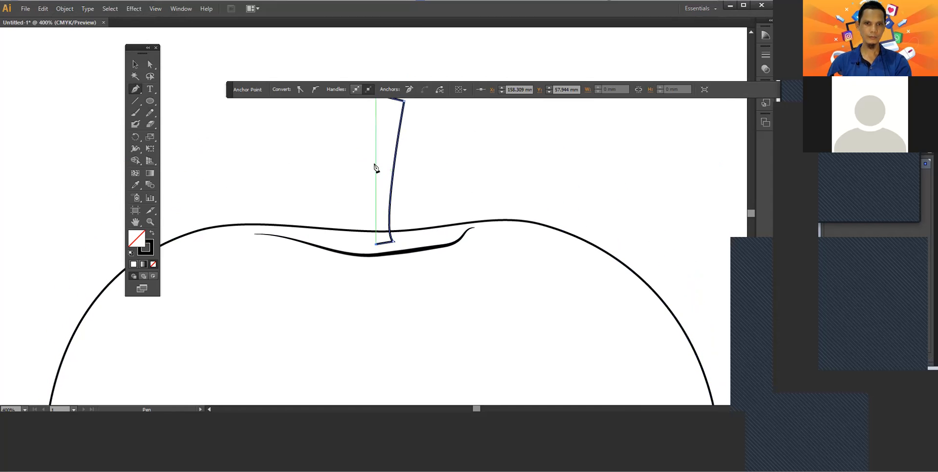
{"action": "left_click_drag", "start_coordinate": [379, 159], "coordinate": [384, 145]}
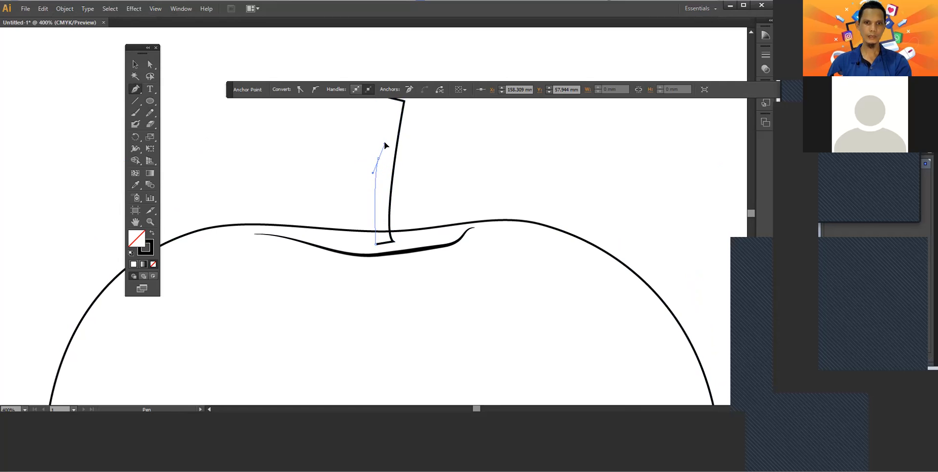
{"action": "scroll", "coordinate": [383, 140], "scroll_direction": "up", "scroll_amount": 1}
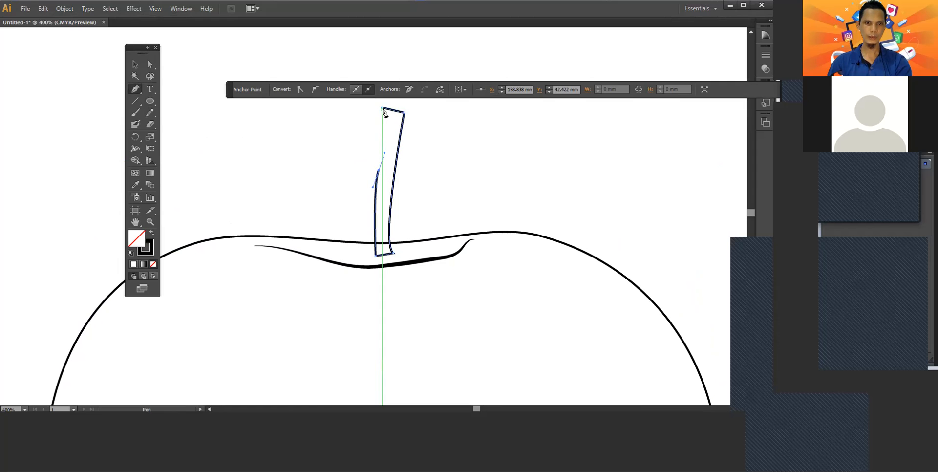
{"action": "left_click", "coordinate": [383, 108]}
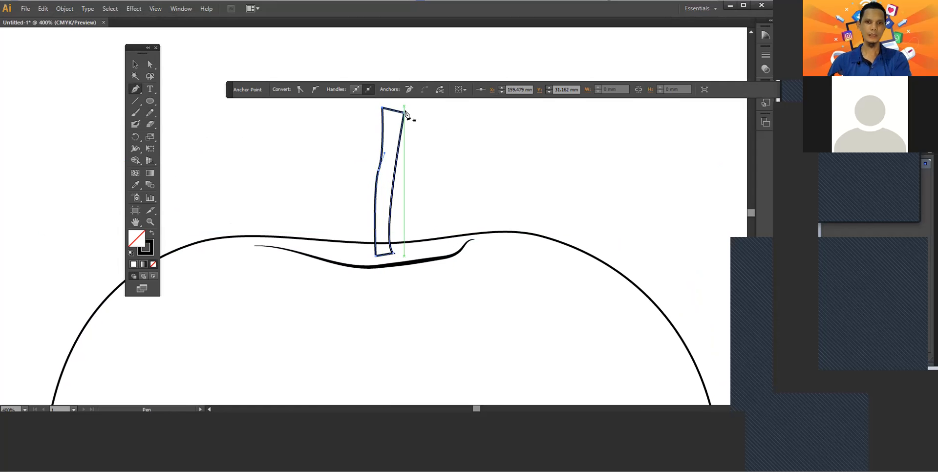
{"action": "left_click", "coordinate": [408, 116], "text": "ctrl"}
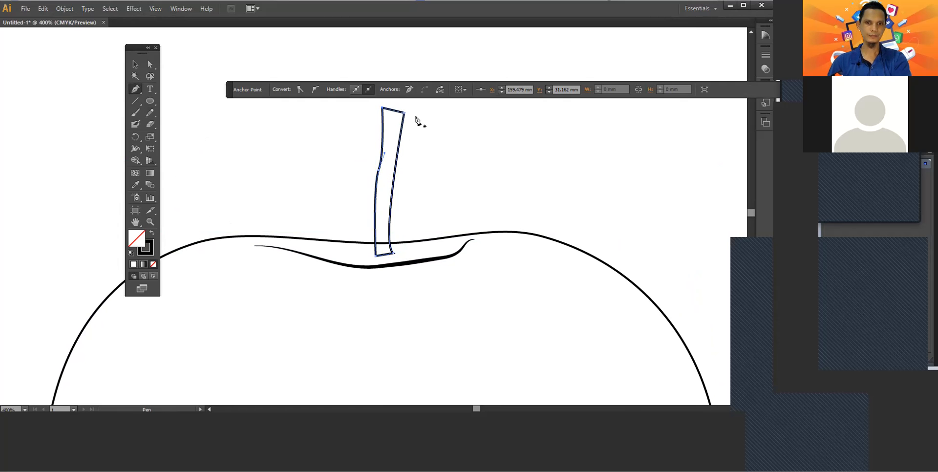
{"action": "key", "text": "alt"}
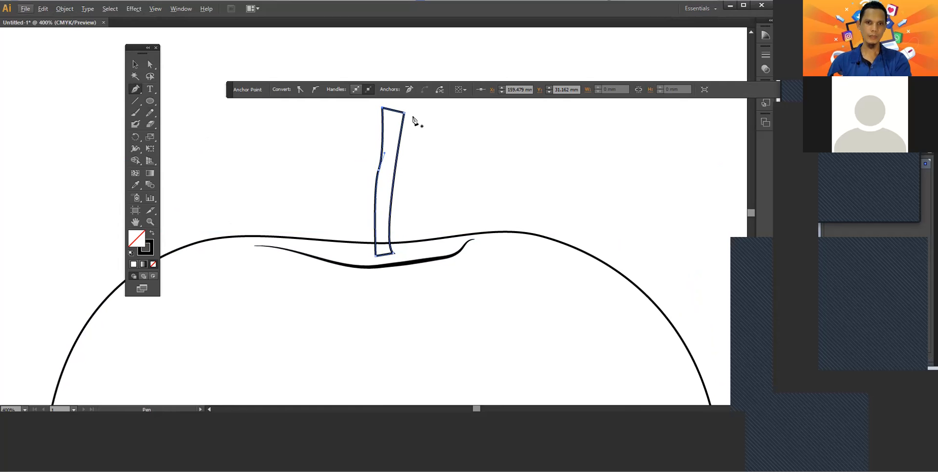
{"action": "key", "text": "ctrl"}
{"action": "left_click", "coordinate": [380, 173], "text": "ctrl"}
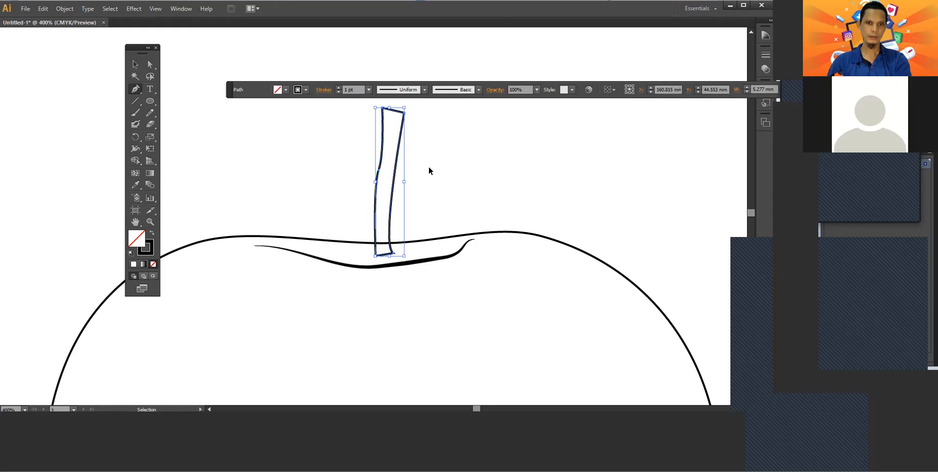
{"action": "left_click", "coordinate": [429, 167], "text": "ctrl"}
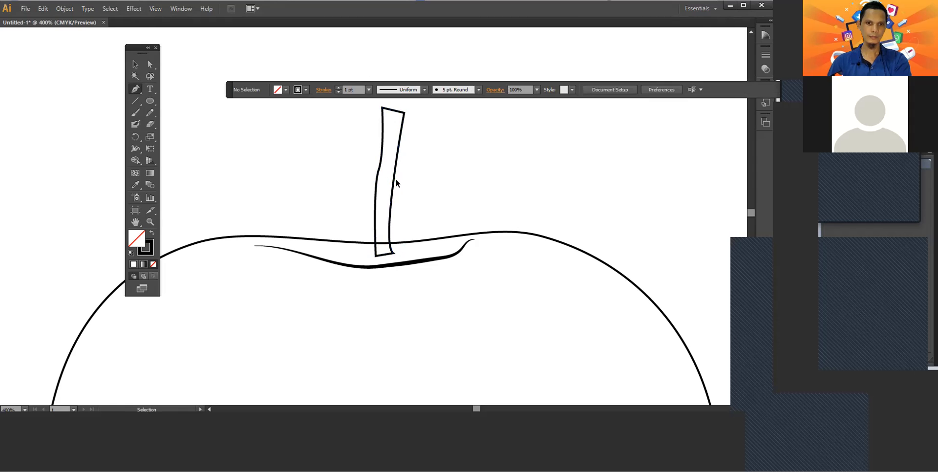
Step: Narrow the stem to about 4.5 mm wide by moving its right top and base corner anchors slightly inward, and deselect it
{"action": "left_click", "coordinate": [394, 254], "text": "ctrl"}
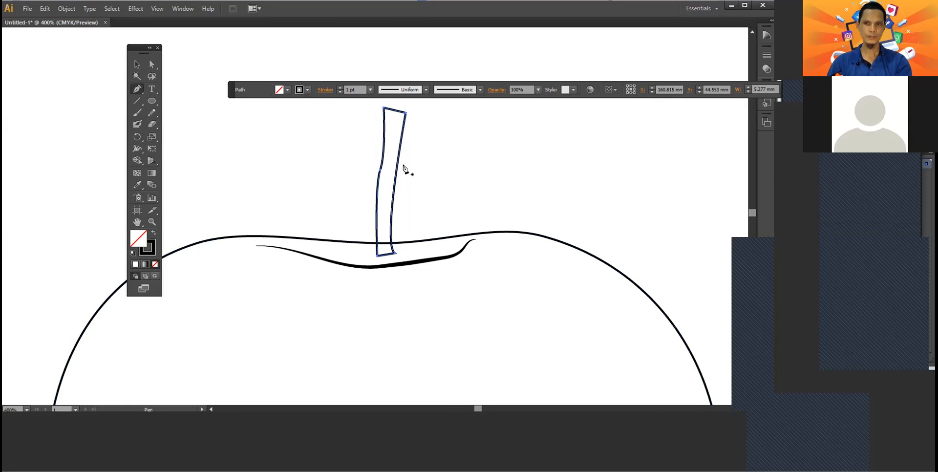
{"action": "left_click", "coordinate": [152, 65]}
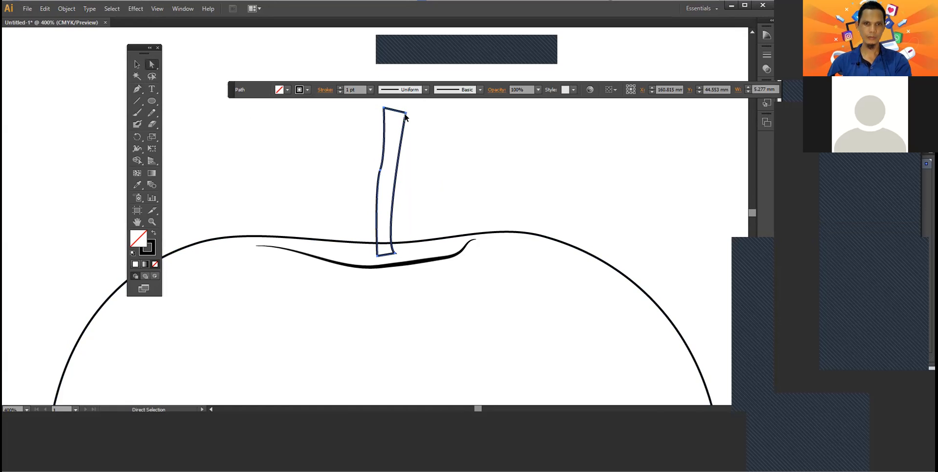
{"action": "left_click_drag", "start_coordinate": [406, 115], "coordinate": [401, 111]}
{"action": "left_click", "coordinate": [381, 172]}
{"action": "left_click_drag", "start_coordinate": [395, 253], "coordinate": [390, 256]}
{"action": "scroll", "coordinate": [392, 257], "scroll_direction": "down", "scroll_amount": 1}
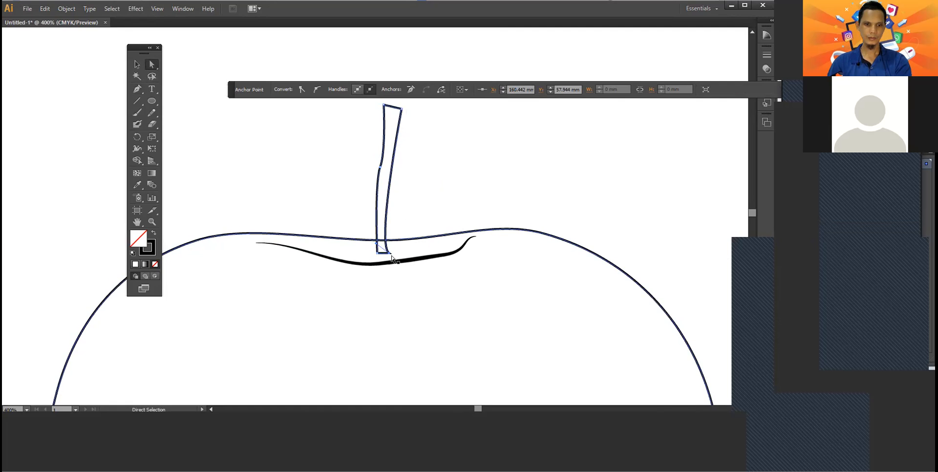
{"action": "scroll", "coordinate": [393, 258], "scroll_direction": "down", "scroll_amount": 2}
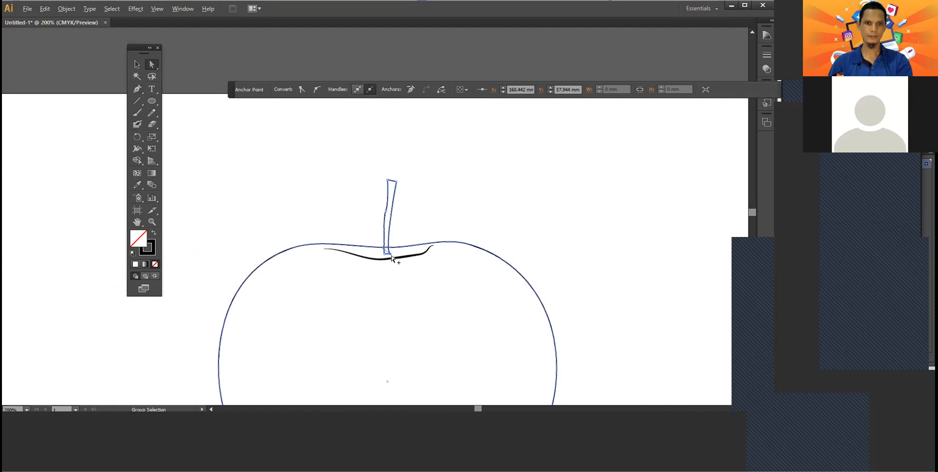
{"action": "left_click", "coordinate": [408, 201]}
{"action": "left_click_drag", "start_coordinate": [451, 203], "coordinate": [406, 178]}
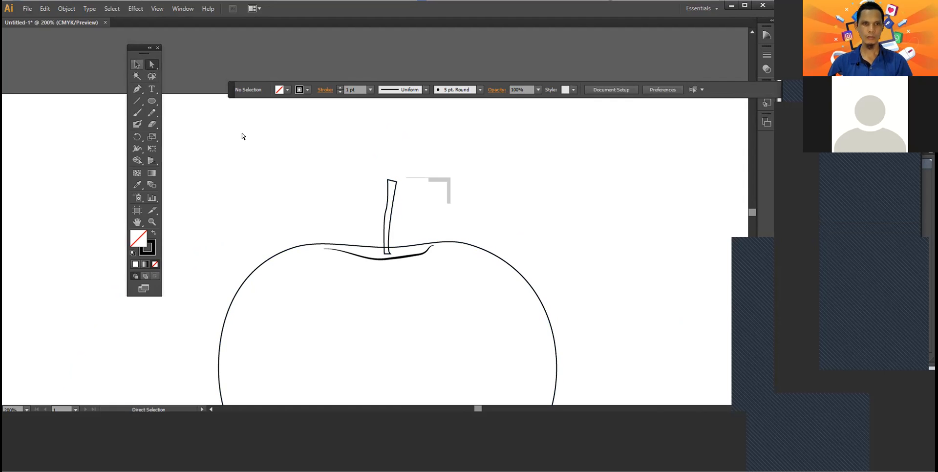
Step: Swap the stem's fill and stroke, set the fill to dark olive green #2C350C, and deselect it
{"action": "left_click", "coordinate": [390, 215]}
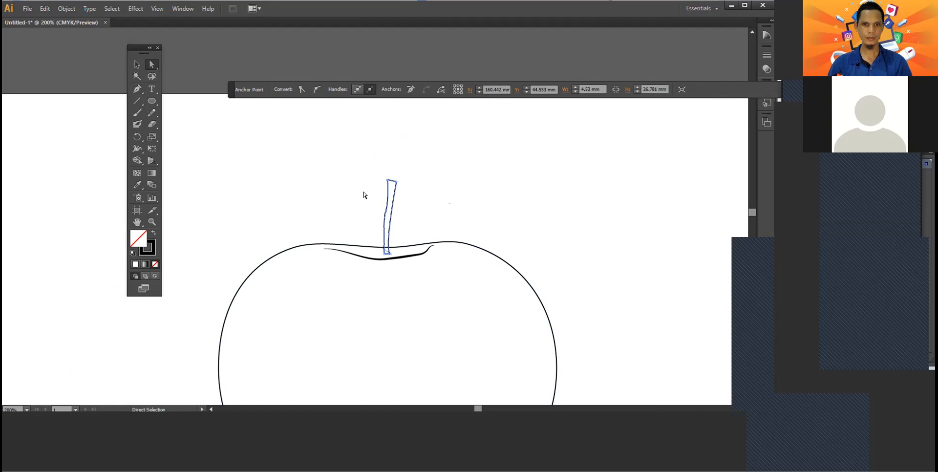
{"action": "left_click", "coordinate": [154, 234]}
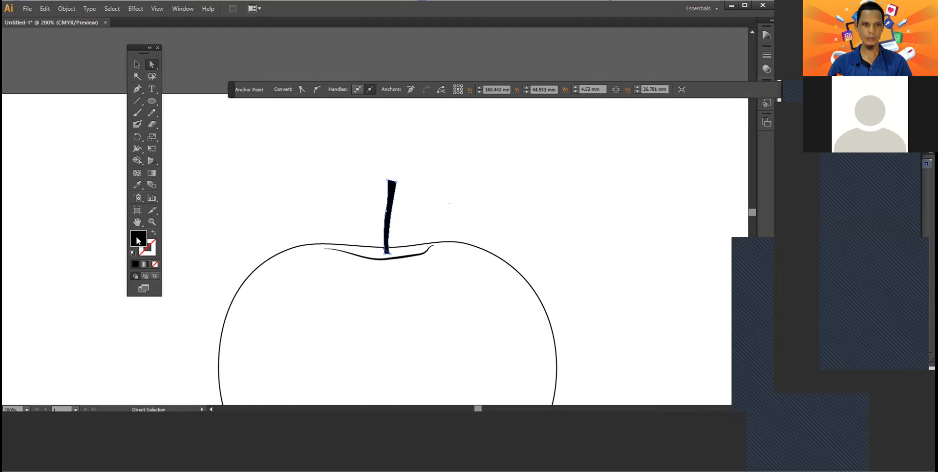
{"action": "double_click", "coordinate": [138, 241]}
{"action": "left_click", "coordinate": [366, 258]}
{"action": "left_click", "coordinate": [354, 248]}
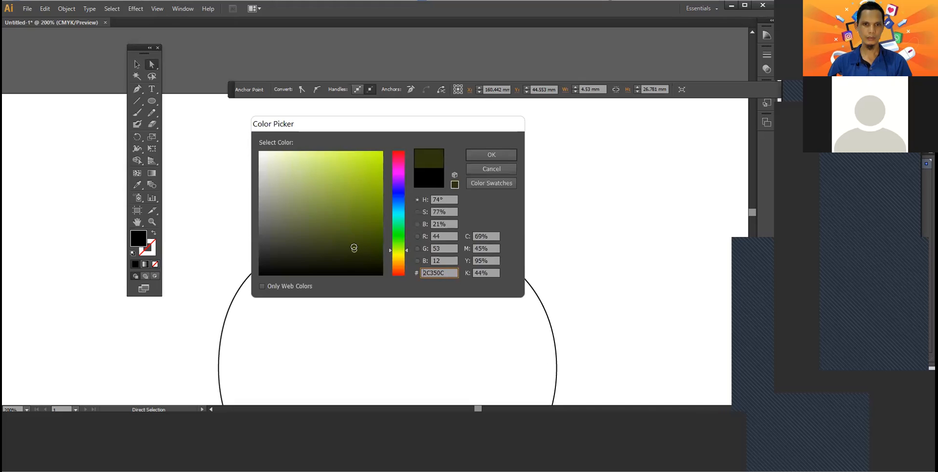
{"action": "left_click", "coordinate": [491, 155]}
{"action": "left_click", "coordinate": [417, 216]}
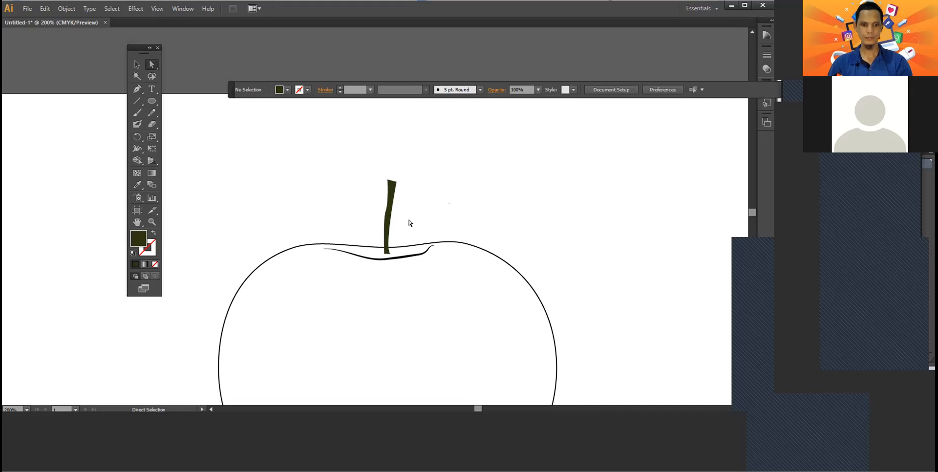
Step: Recolor the stem's fill to a dark brown of about #443807 and deselect it
{"action": "scroll", "coordinate": [410, 223], "scroll_direction": "up", "scroll_amount": 2}
{"action": "left_click", "coordinate": [370, 228]}
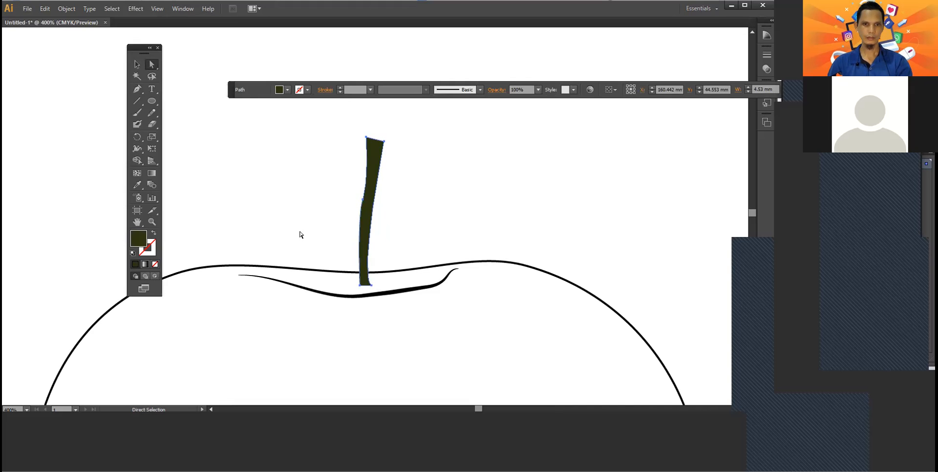
{"action": "double_click", "coordinate": [138, 238]}
{"action": "left_click_drag", "start_coordinate": [398, 254], "coordinate": [398, 259]}
{"action": "left_click_drag", "start_coordinate": [344, 230], "coordinate": [370, 242]}
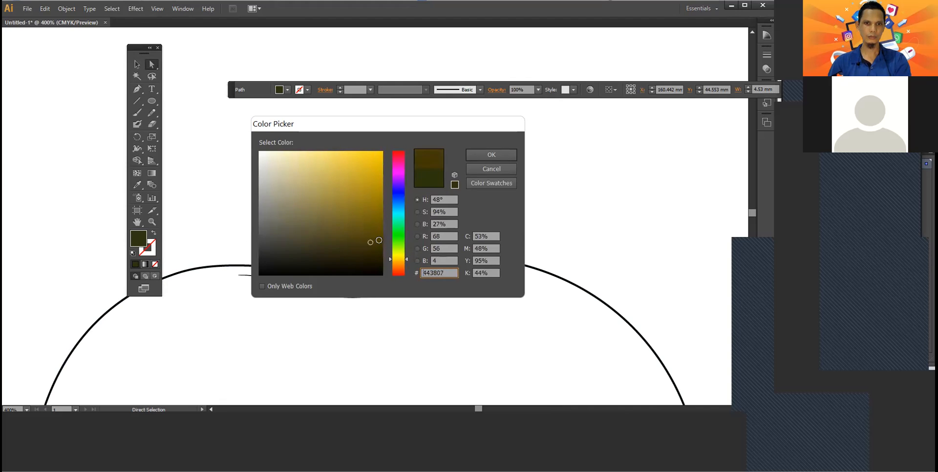
{"action": "left_click", "coordinate": [492, 155]}
{"action": "left_click", "coordinate": [492, 156]}
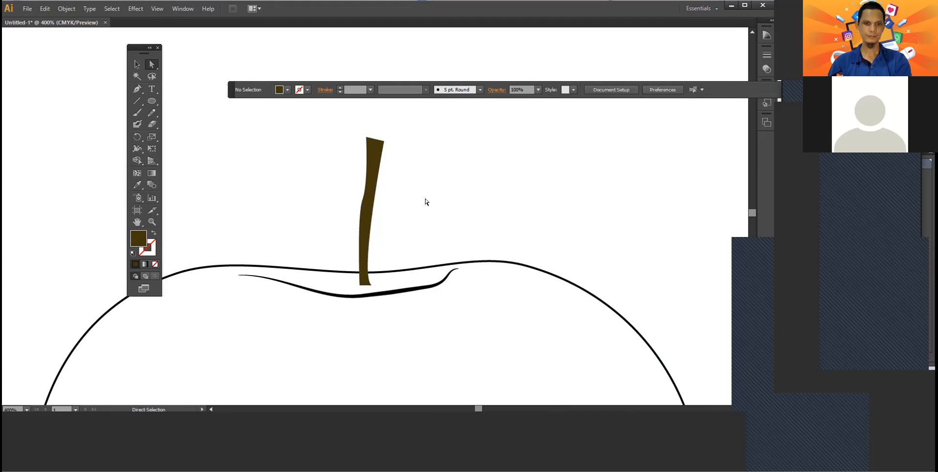
Step: Move the whole stem down about 2 mm so its base meets the tapered dip line, and deselect it
{"action": "left_click", "coordinate": [138, 66]}
{"action": "left_click_drag", "start_coordinate": [372, 150], "coordinate": [371, 167]}
{"action": "left_click", "coordinate": [291, 172]}
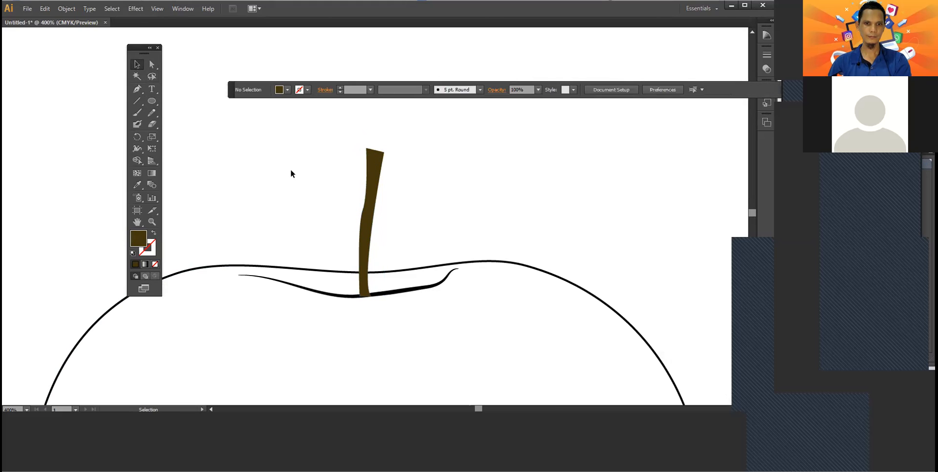
{"action": "scroll", "coordinate": [436, 241], "scroll_direction": "down", "scroll_amount": 4}
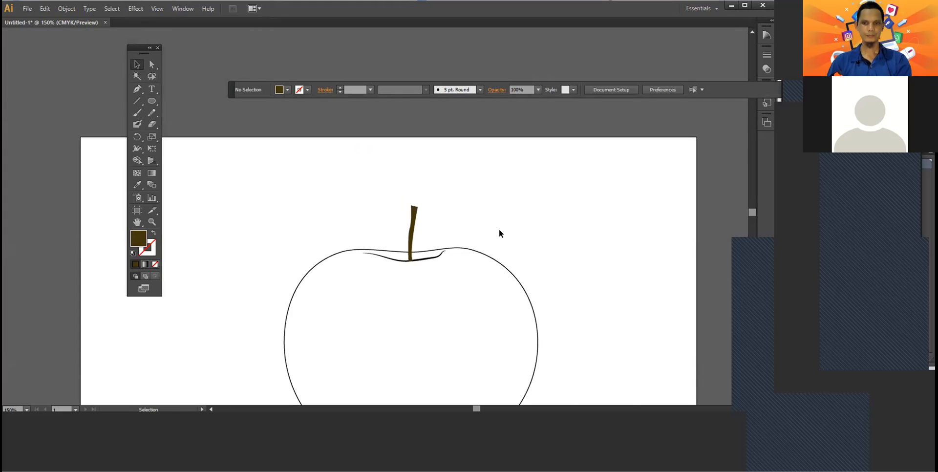
{"action": "left_click_drag", "start_coordinate": [585, 297], "coordinate": [572, 228]}
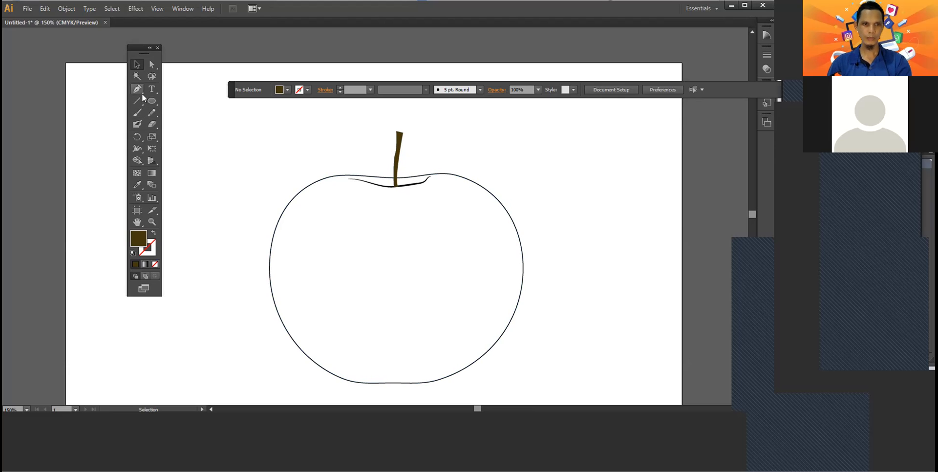
Step: Convert the stem's top-left corner anchor to a smooth point and steepen its handles to round the top edge
{"action": "scroll", "coordinate": [410, 134], "scroll_direction": "up", "scroll_amount": 3}
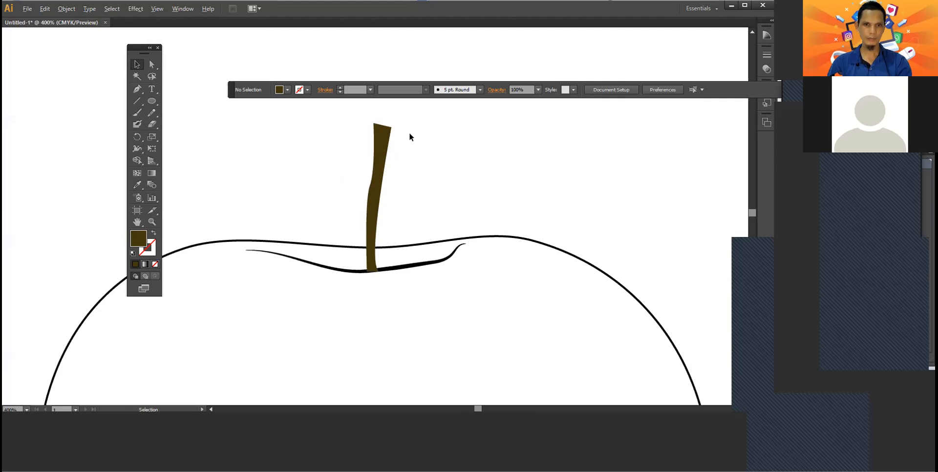
{"action": "scroll", "coordinate": [410, 134], "scroll_direction": "up", "scroll_amount": 2}
{"action": "left_click", "coordinate": [377, 125]}
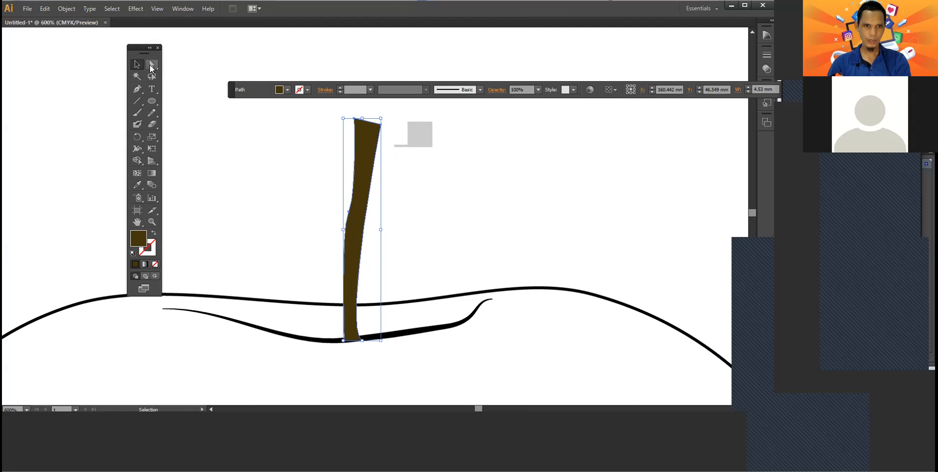
{"action": "left_click", "coordinate": [152, 65]}
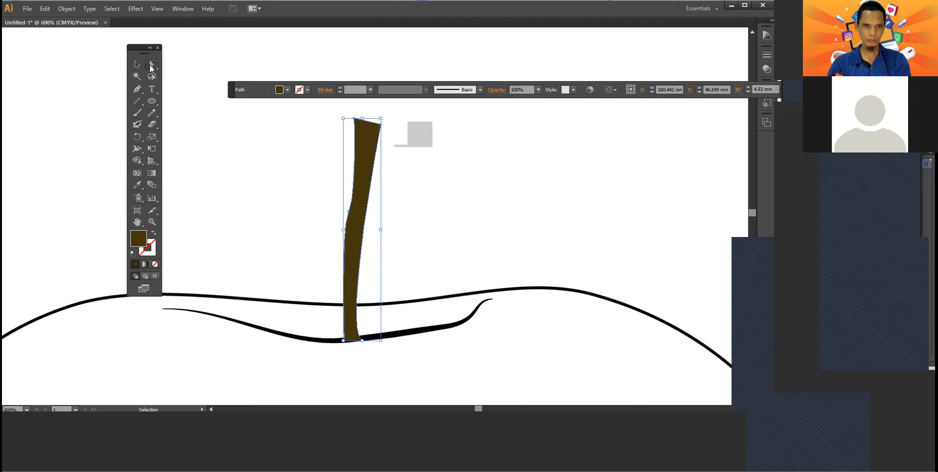
{"action": "left_click", "coordinate": [355, 118]}
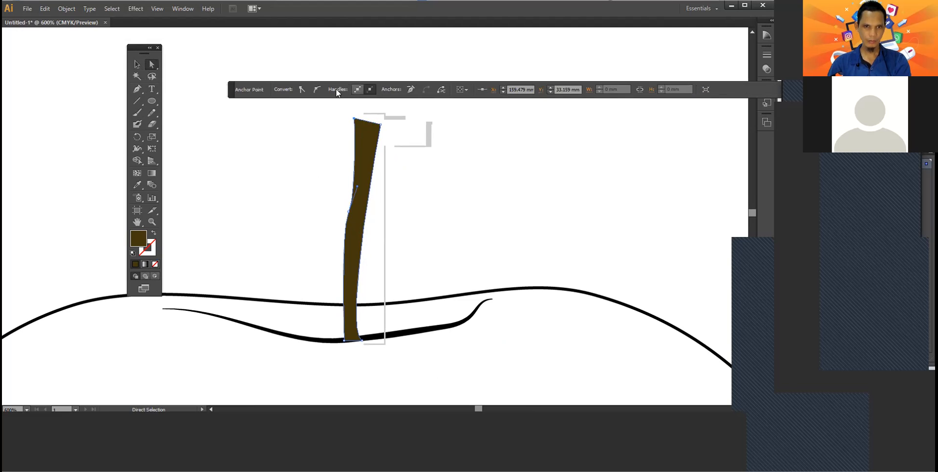
{"action": "left_click", "coordinate": [317, 92]}
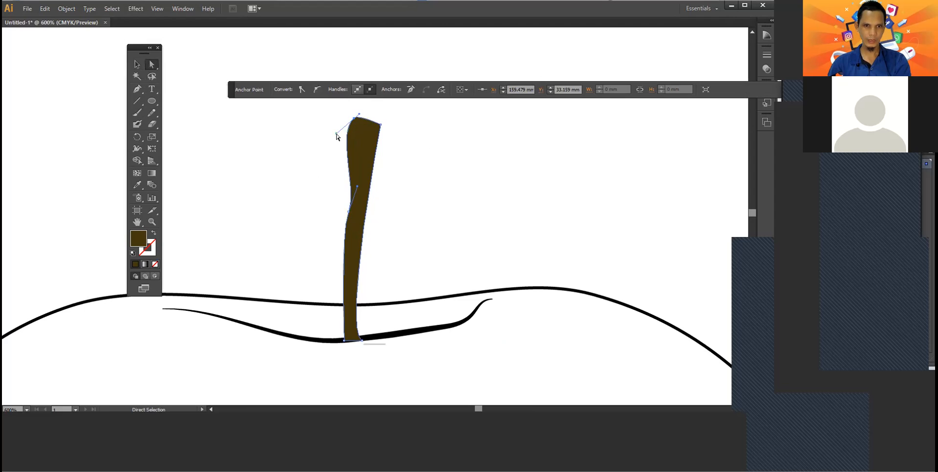
{"action": "left_click_drag", "start_coordinate": [337, 136], "coordinate": [362, 100]}
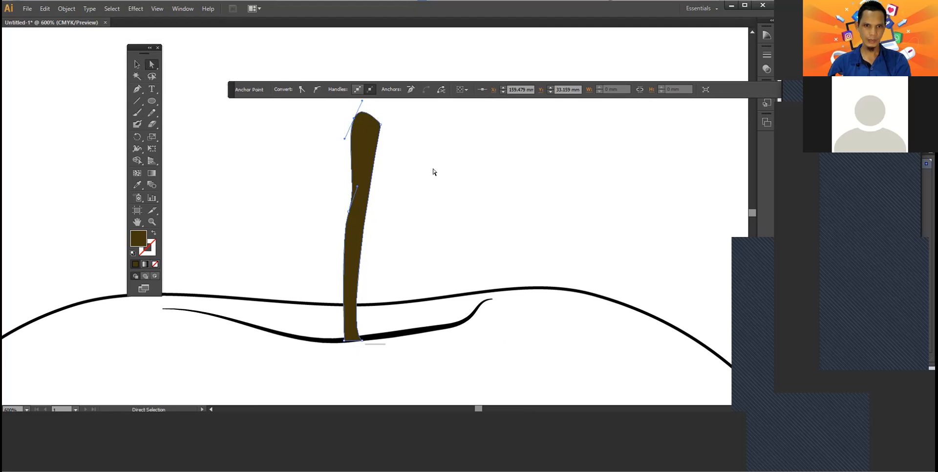
{"action": "left_click", "coordinate": [434, 172]}
Step: Move the stem's top-right anchor to about X 161.6 mm, Y 33.6 mm and curve it with handles to notch the top edge
{"action": "left_click", "coordinate": [137, 89]}
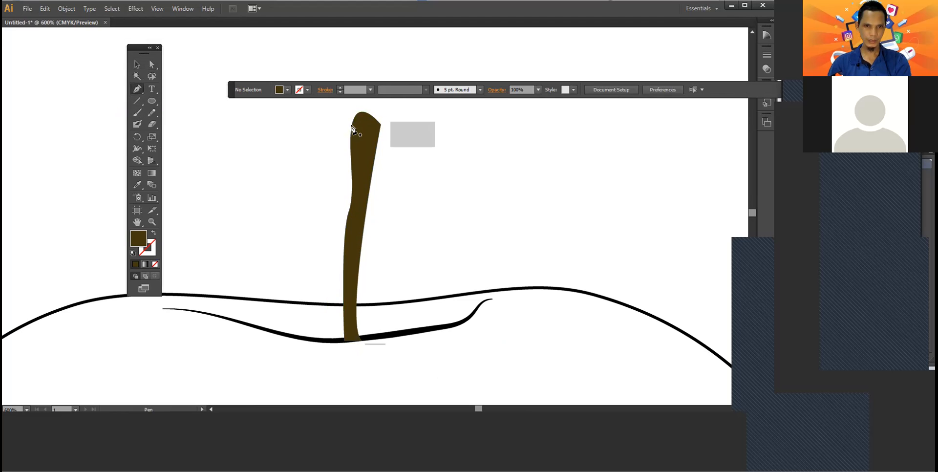
{"action": "key", "text": "alt"}
{"action": "key", "text": "ctrl"}
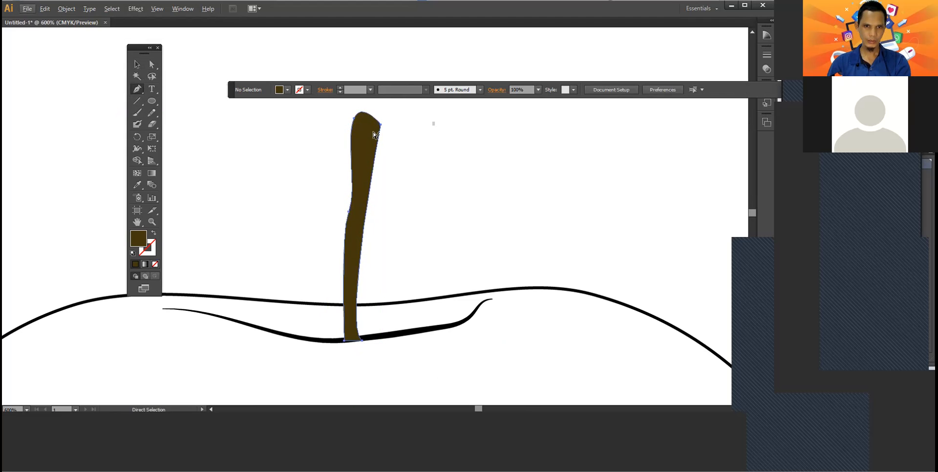
{"action": "left_click", "coordinate": [374, 135], "text": "ctrl"}
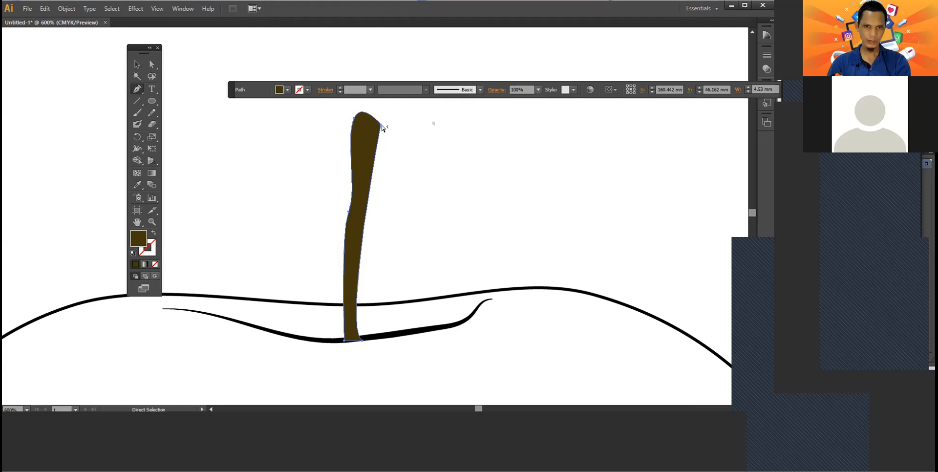
{"action": "key", "text": "alt"}
{"action": "mouse_move", "coordinate": [380, 126]}
{"action": "left_mouse_down"}
{"action": "mouse_move", "coordinate": [396, 119]}
{"action": "mouse_move", "coordinate": [391, 105]}
{"action": "mouse_move", "coordinate": [387, 139]}
{"action": "mouse_move", "coordinate": [368, 148]}
{"action": "mouse_move", "coordinate": [383, 143]}
{"action": "mouse_move", "coordinate": [381, 106]}
{"action": "mouse_move", "coordinate": [396, 111]}
{"action": "mouse_move", "coordinate": [372, 122]}
{"action": "left_mouse_up"}
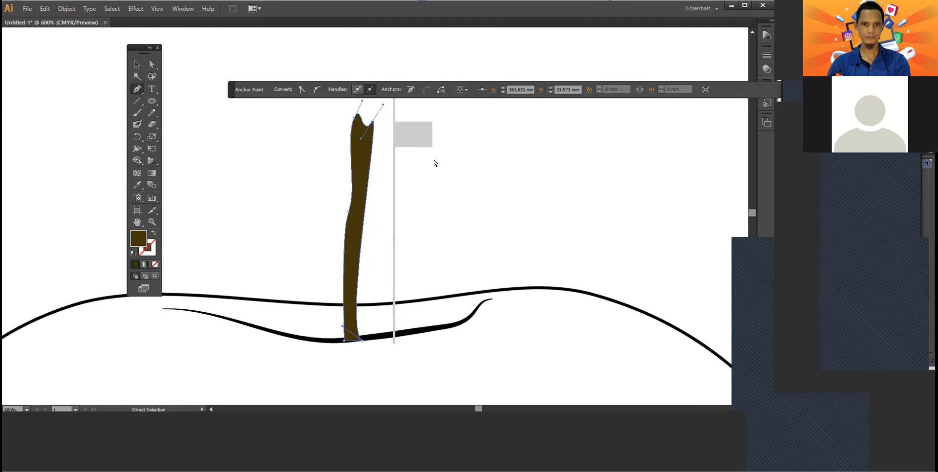
{"action": "left_click", "coordinate": [436, 163]}
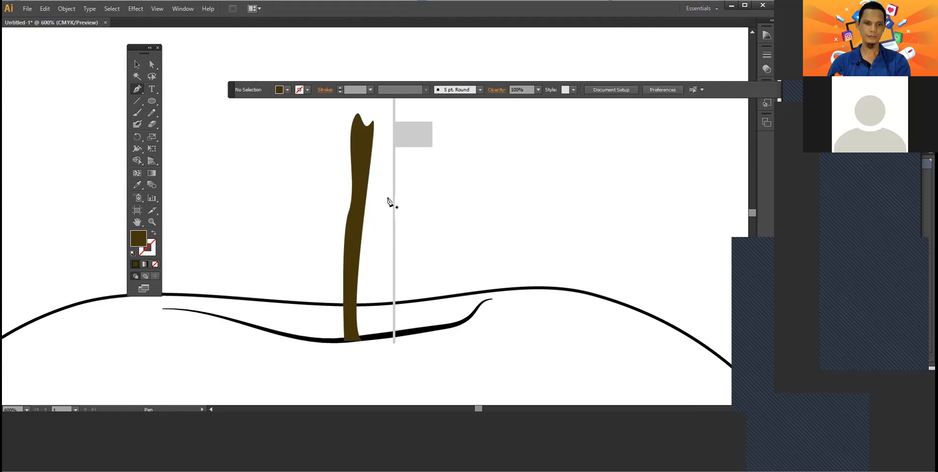
Step: Swap the apple body's fill and stroke to give it a white outline, fill it with the yellow-to-red gradient swatch, and deselect it
{"action": "scroll", "coordinate": [388, 200], "scroll_direction": "down", "scroll_amount": 2}
{"action": "scroll", "coordinate": [388, 200], "scroll_direction": "down", "scroll_amount": 2}
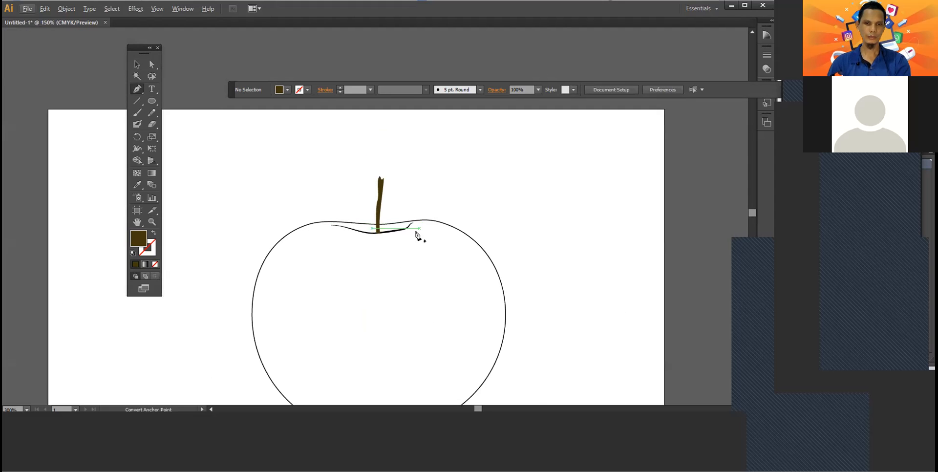
{"action": "left_click_drag", "start_coordinate": [428, 177], "coordinate": [428, 173]}
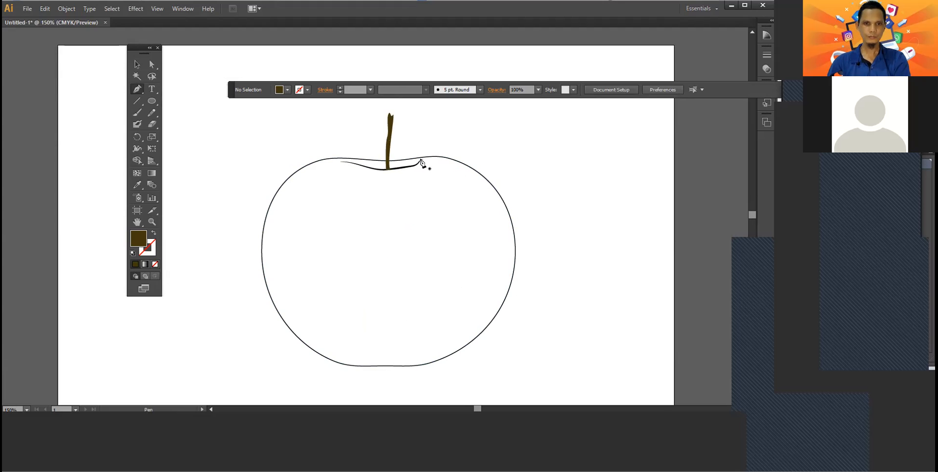
{"action": "left_click", "coordinate": [137, 64]}
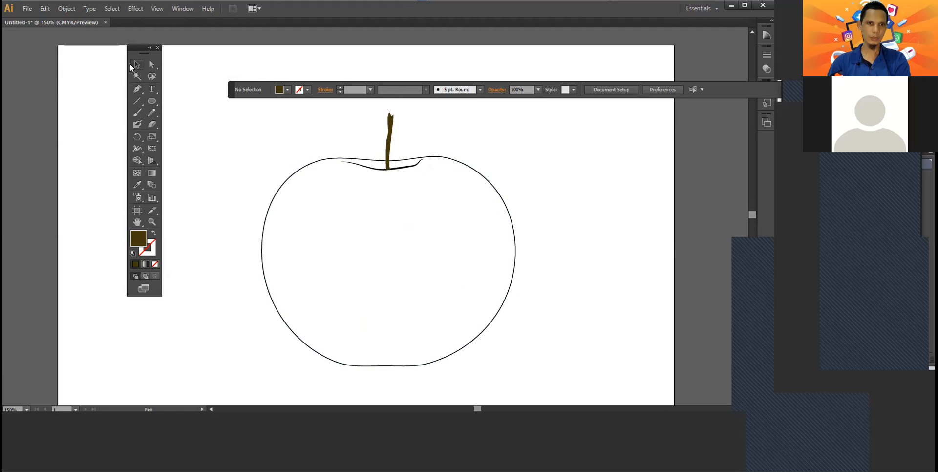
{"action": "left_click", "coordinate": [301, 168]}
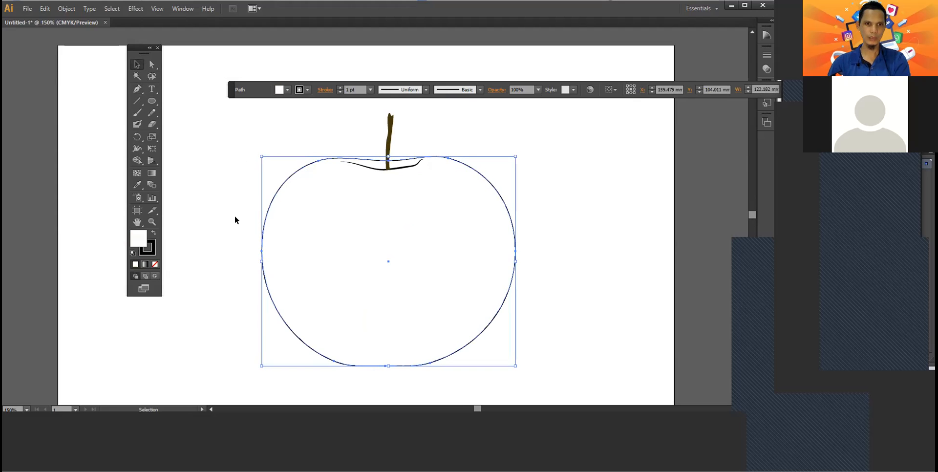
{"action": "left_click", "coordinate": [153, 234]}
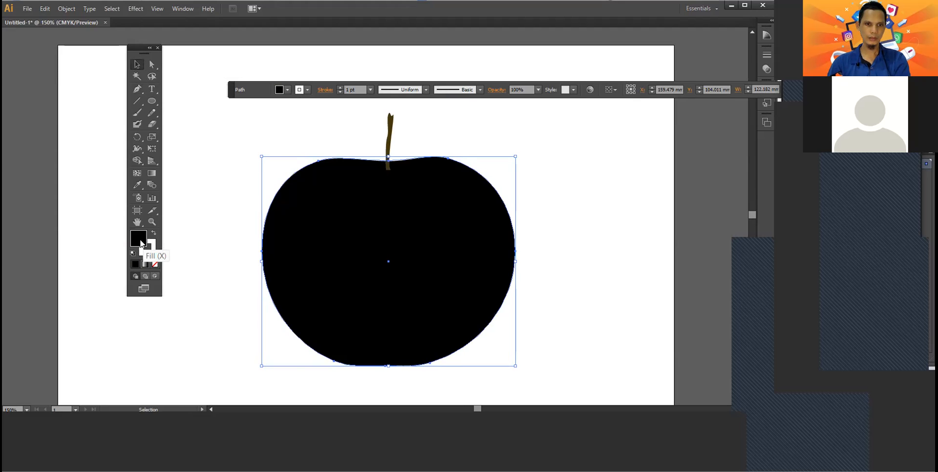
{"action": "left_click", "coordinate": [289, 90]}
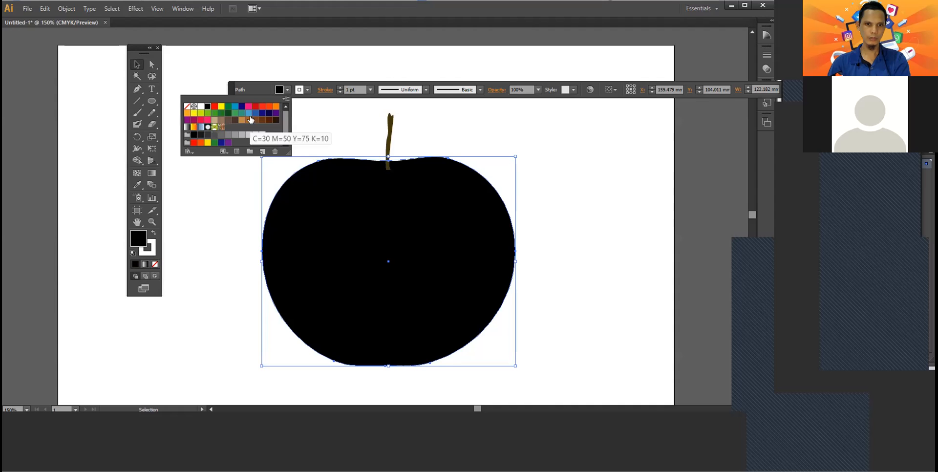
{"action": "left_click", "coordinate": [262, 107]}
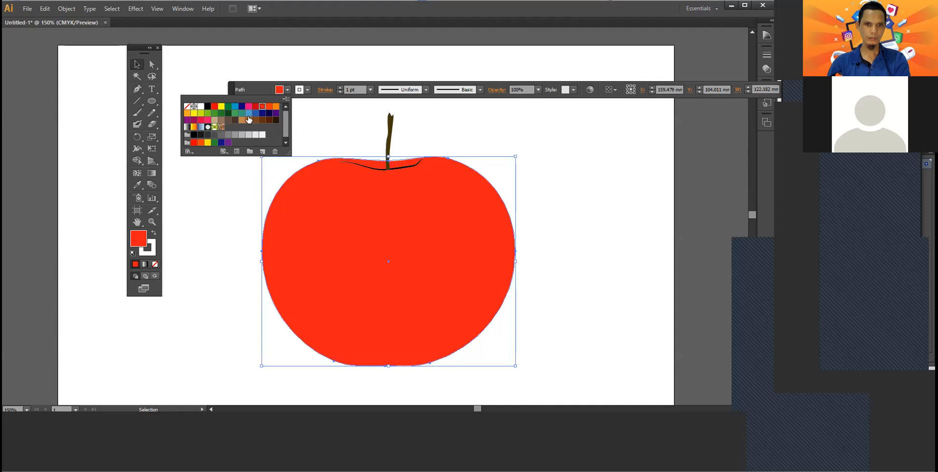
{"action": "left_click", "coordinate": [194, 127]}
{"action": "left_click", "coordinate": [194, 129]}
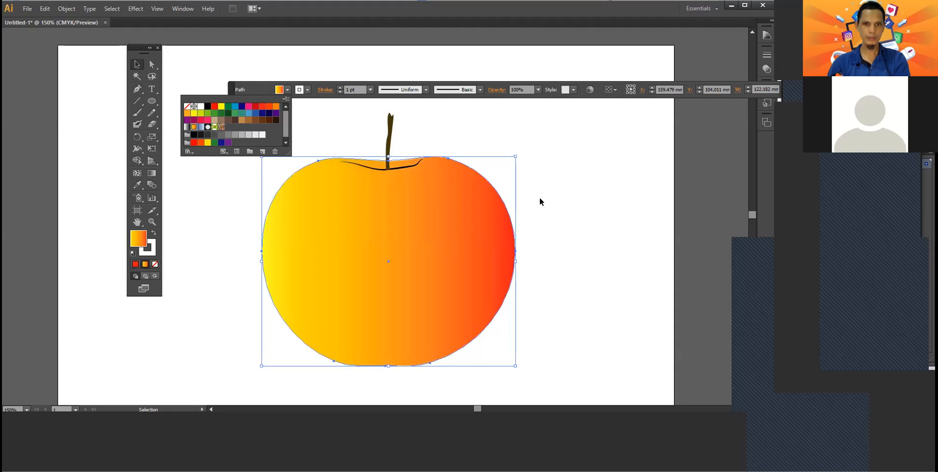
{"action": "left_click", "coordinate": [545, 214]}
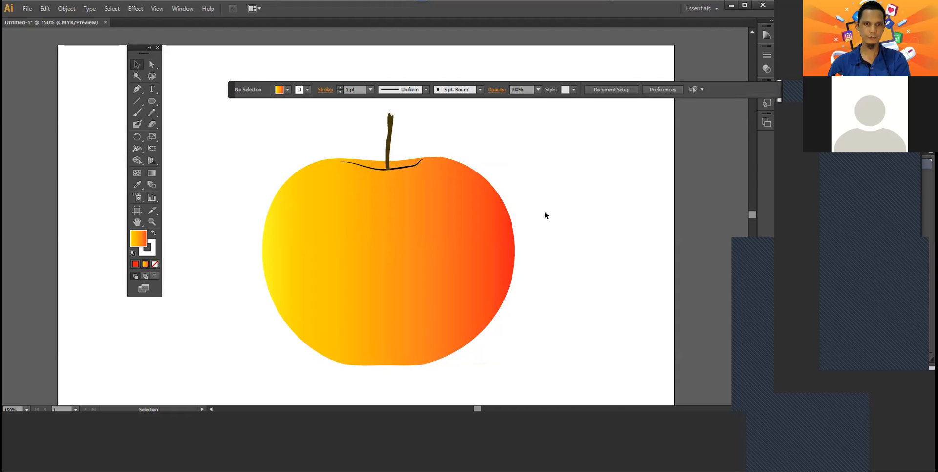
Step: Apply the yellow-to-red linear gradient to the tapered dip line's stroke and deselect it
{"action": "left_click", "coordinate": [408, 168]}
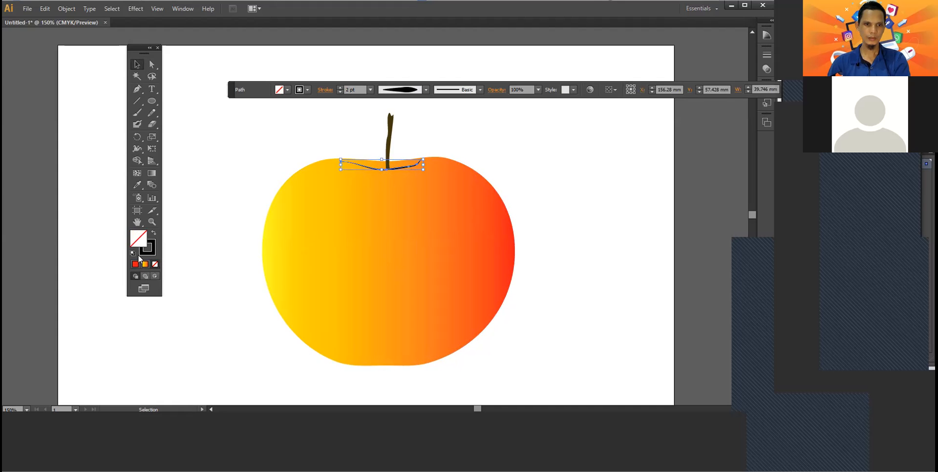
{"action": "left_click", "coordinate": [154, 249]}
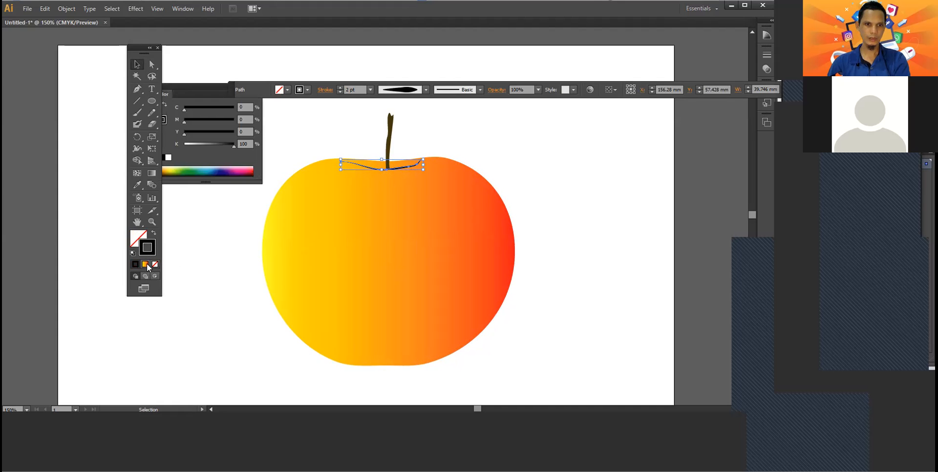
{"action": "left_click", "coordinate": [145, 264]}
{"action": "left_click", "coordinate": [230, 251]}
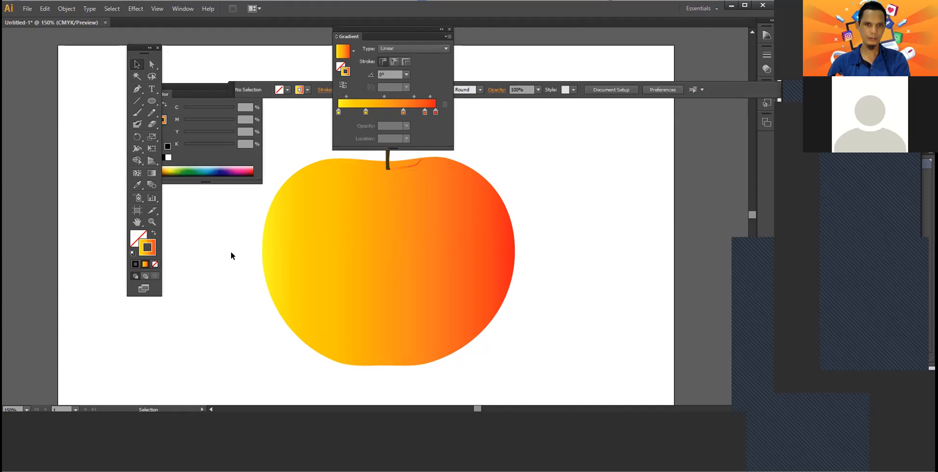
Step: Recolor the first and last stops of the dip line's stroke gradient to near-white, with the last at C 2.35, K 2
{"action": "left_click", "coordinate": [403, 167]}
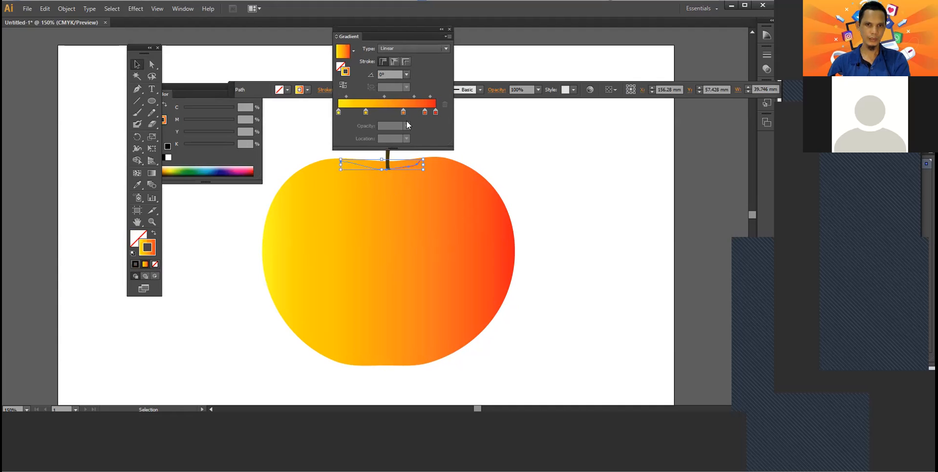
{"action": "left_click", "coordinate": [339, 114]}
{"action": "left_click_drag", "start_coordinate": [231, 134], "coordinate": [206, 140]}
{"action": "left_click", "coordinate": [435, 113]}
{"action": "left_click", "coordinate": [185, 147]}
{"action": "left_click_drag", "start_coordinate": [191, 134], "coordinate": [172, 123]}
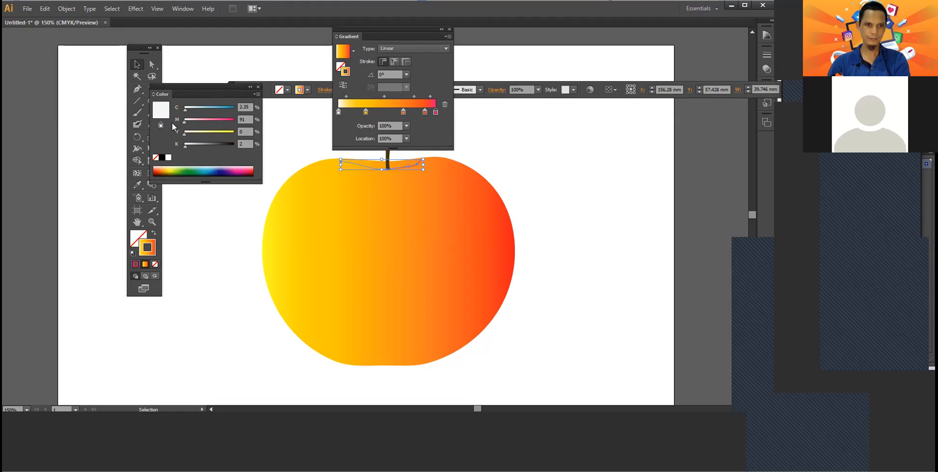
{"action": "left_click", "coordinate": [560, 160]}
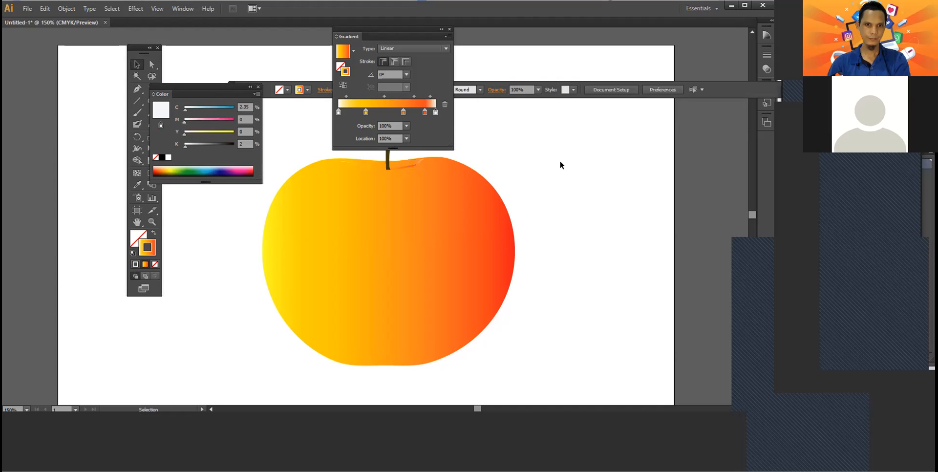
Step: Remove the two inner orange stops from the dip line's stroke gradient, keeping the yellow stop between the near-white ends
{"action": "left_click", "coordinate": [409, 167]}
{"action": "mouse_move", "coordinate": [424, 114]}
{"action": "left_mouse_down"}
{"action": "mouse_move", "coordinate": [416, 130]}
{"action": "mouse_move", "coordinate": [406, 119]}
{"action": "left_mouse_up"}
{"action": "left_click", "coordinate": [528, 137]}
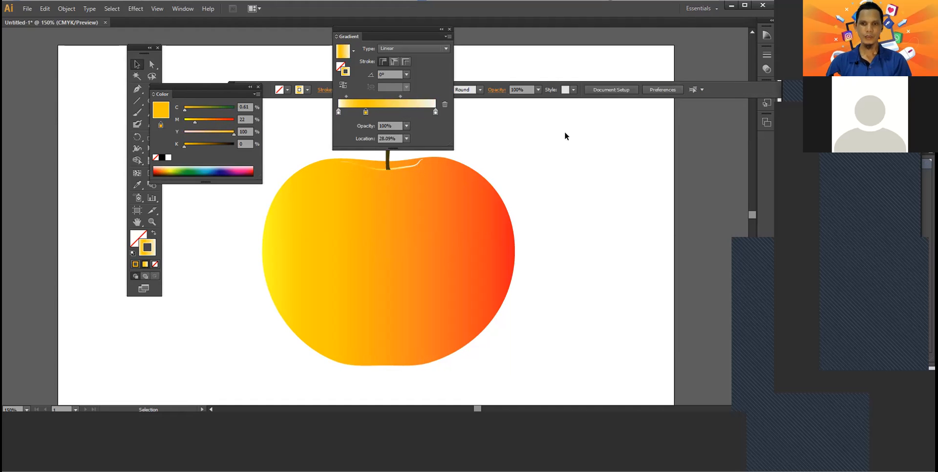
{"action": "left_click", "coordinate": [439, 231]}
{"action": "left_click", "coordinate": [593, 237]}
{"action": "left_click", "coordinate": [469, 239]}
{"action": "left_click", "coordinate": [575, 236]}
{"action": "left_click", "coordinate": [431, 342]}
{"action": "left_click", "coordinate": [430, 341]}
{"action": "left_click", "coordinate": [412, 390]}
{"action": "left_click", "coordinate": [412, 345]}
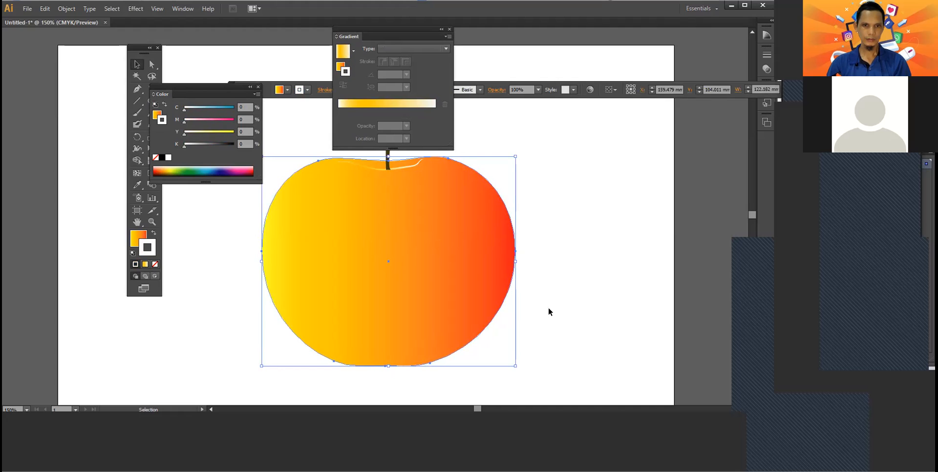
{"action": "left_click", "coordinate": [555, 305]}
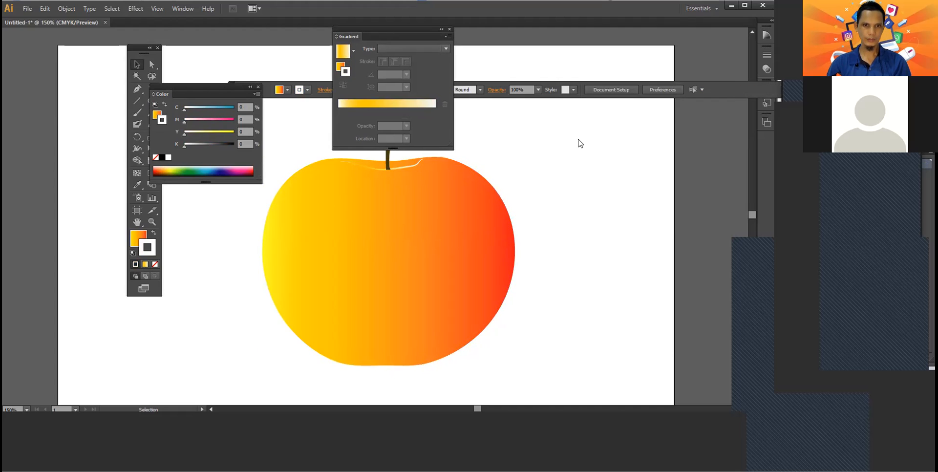
Step: Close the floating Color and Gradient windows to clear the canvas around the apple
{"action": "left_click_drag", "start_coordinate": [581, 144], "coordinate": [580, 142]}
{"action": "left_click", "coordinate": [258, 87]}
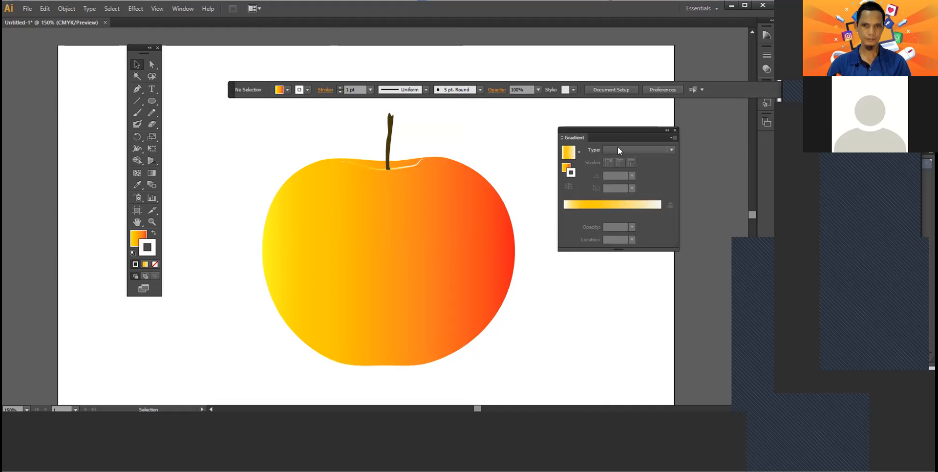
{"action": "left_click", "coordinate": [675, 131]}
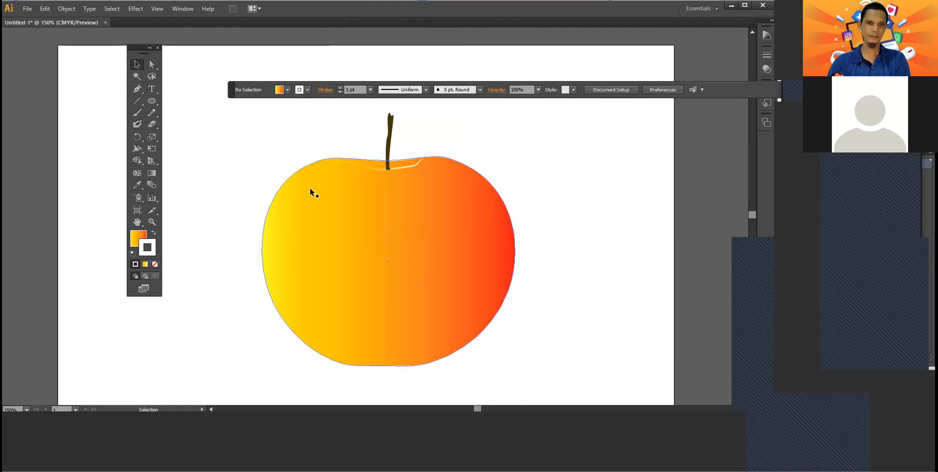
{"action": "left_click", "coordinate": [151, 64]}
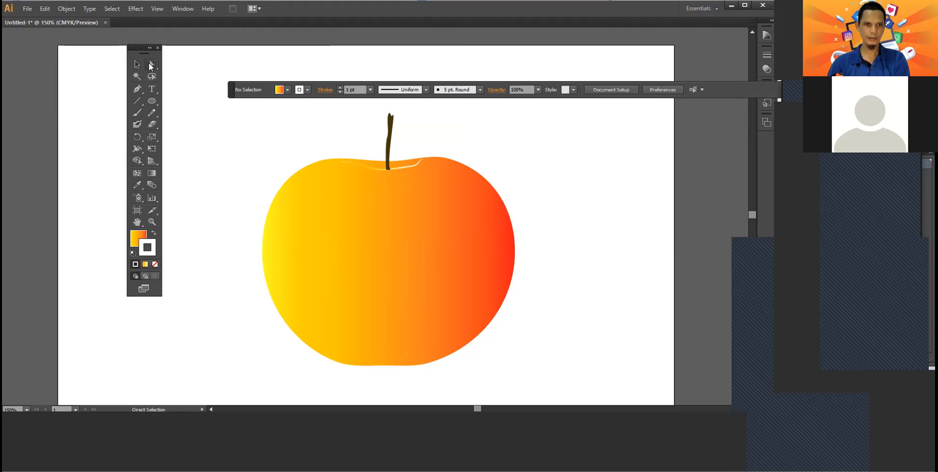
{"action": "left_click", "coordinate": [137, 91]}
{"action": "left_click", "coordinate": [139, 88]}
{"action": "left_click", "coordinate": [140, 65]}
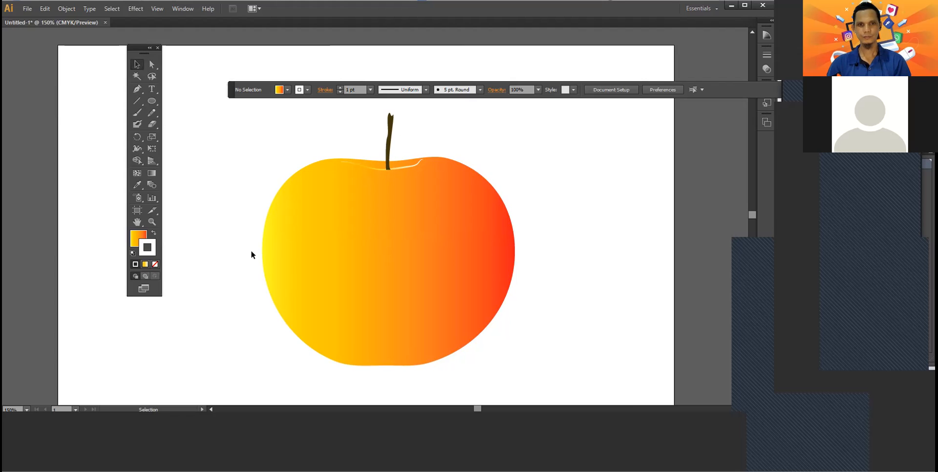
{"action": "scroll", "coordinate": [251, 254], "scroll_direction": "up", "scroll_amount": 1}
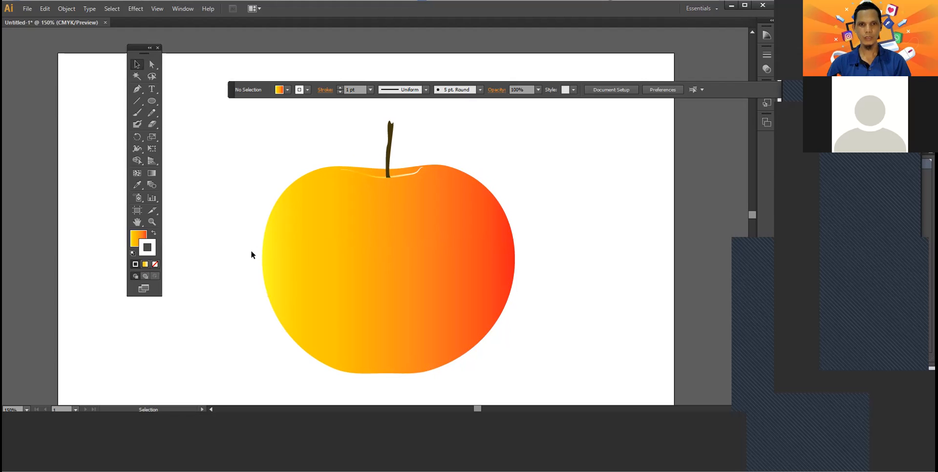
Step: Start a leaf with the Pen tool: tip at about X 184.9 mm, Y 28.6 mm, curved lower edge to a base anchor beside the stem
{"action": "left_click", "coordinate": [137, 89]}
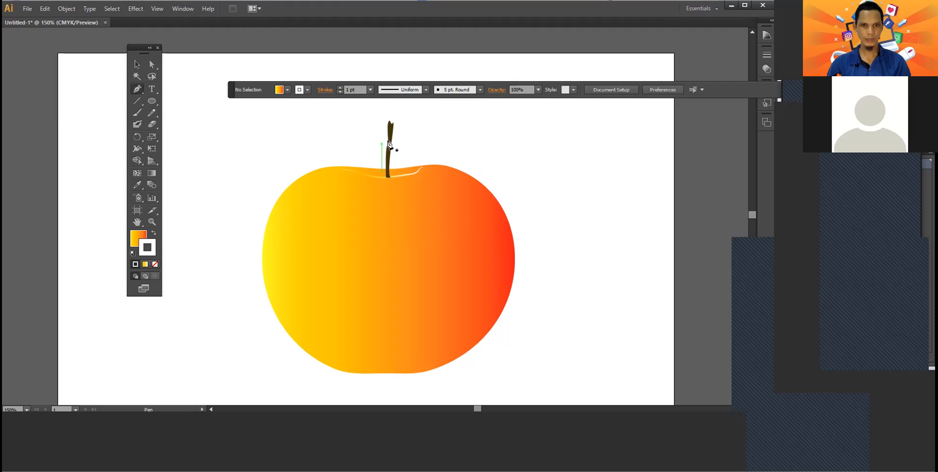
{"action": "left_click", "coordinate": [440, 113]}
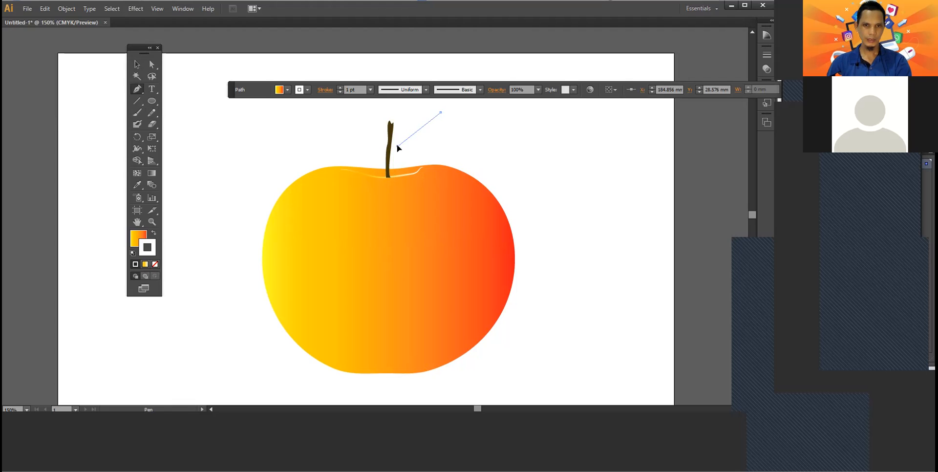
{"action": "left_click_drag", "start_coordinate": [397, 145], "coordinate": [357, 149]}
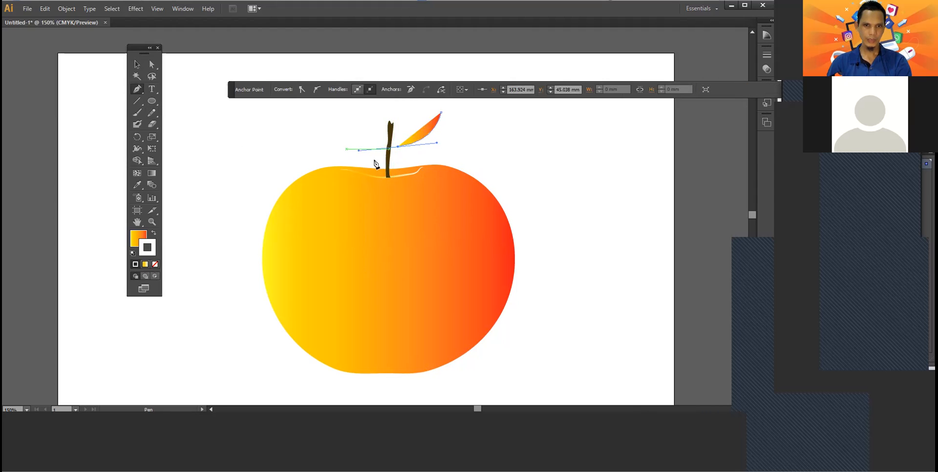
{"action": "left_click", "coordinate": [441, 113]}
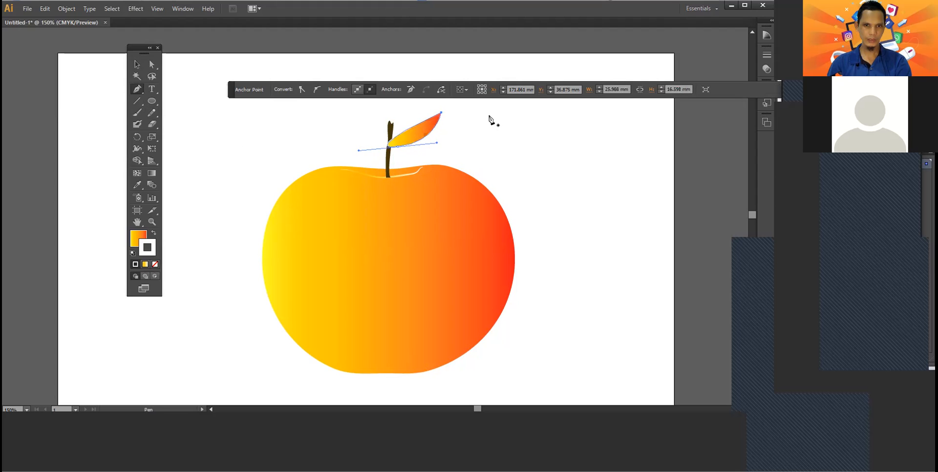
{"action": "key", "text": "ctrl"}
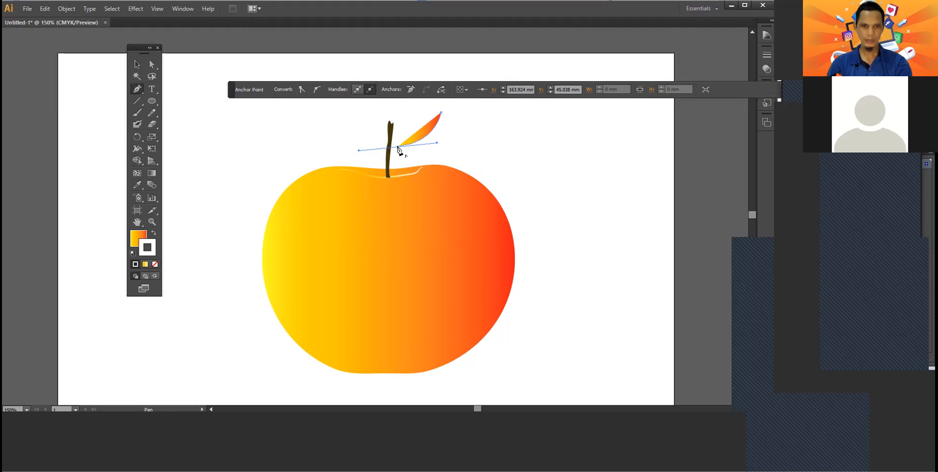
{"action": "key", "text": "ctrl"}
Step: Retract the leaf base's outgoing handle, close the leaf with a curved upper edge at about 20.9 by 16.5 mm, and remove its stroke
{"action": "left_click", "coordinate": [399, 148]}
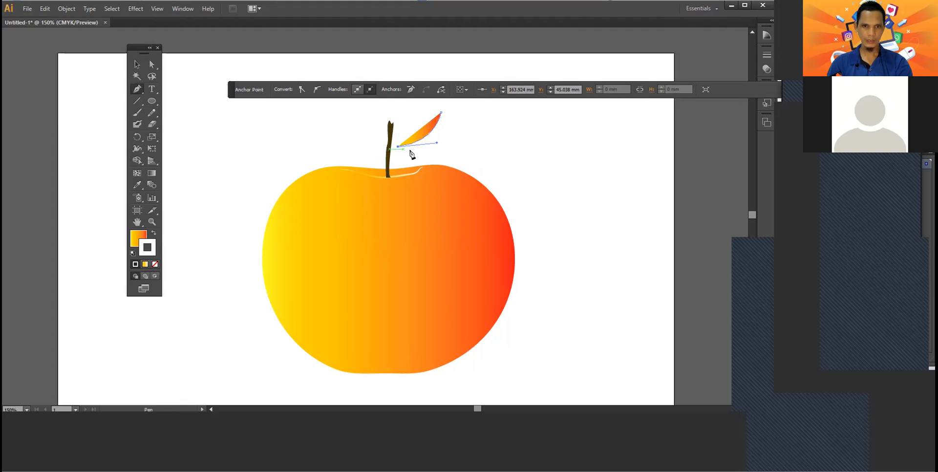
{"action": "scroll", "coordinate": [415, 150], "scroll_direction": "up", "scroll_amount": 2}
{"action": "scroll", "coordinate": [415, 150], "scroll_direction": "up", "scroll_amount": 1}
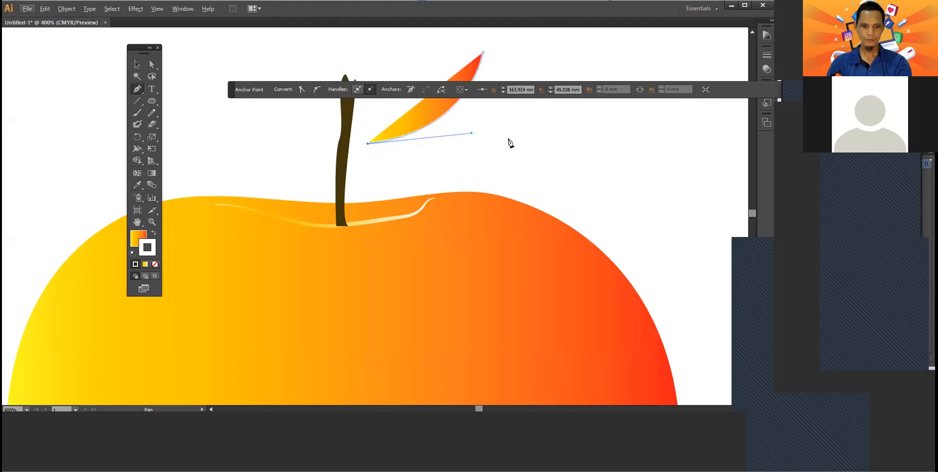
{"action": "left_click_drag", "start_coordinate": [507, 137], "coordinate": [501, 230]}
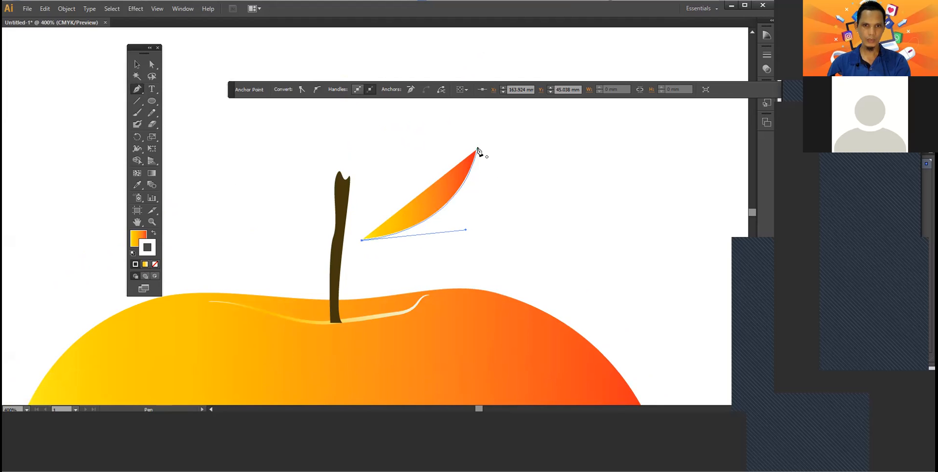
{"action": "left_click_drag", "start_coordinate": [477, 147], "coordinate": [599, 118]}
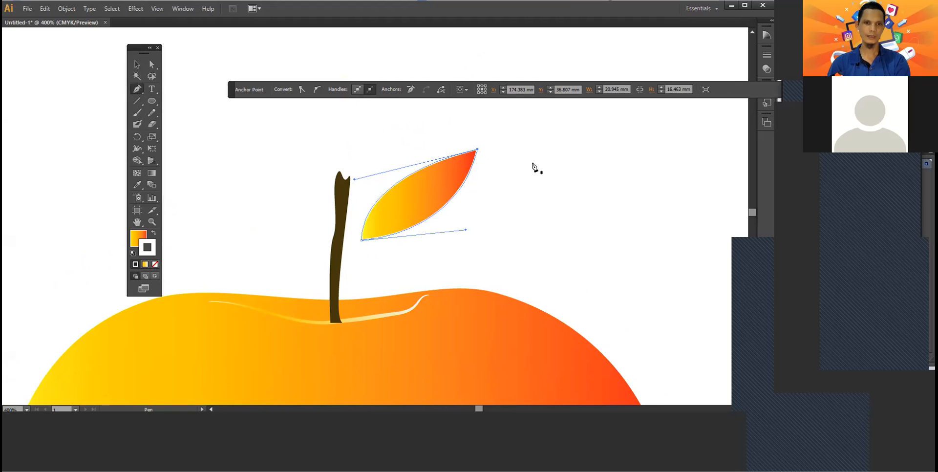
{"action": "left_click", "coordinate": [155, 264]}
{"action": "left_click", "coordinate": [137, 244]}
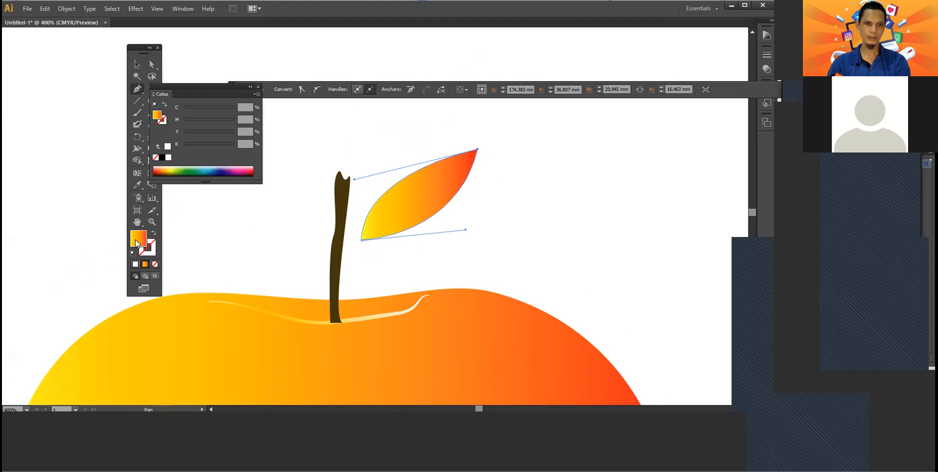
{"action": "left_click", "coordinate": [143, 239]}
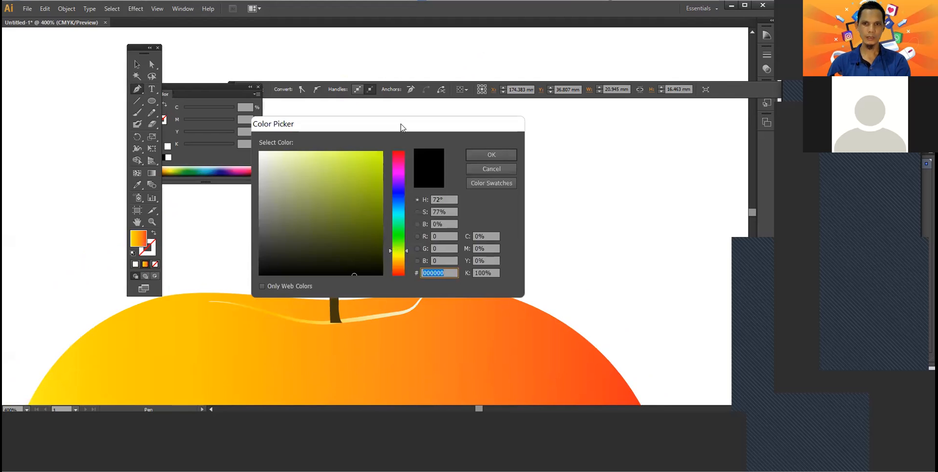
{"action": "left_click_drag", "start_coordinate": [401, 125], "coordinate": [590, 92]}
{"action": "left_click", "coordinate": [677, 139]}
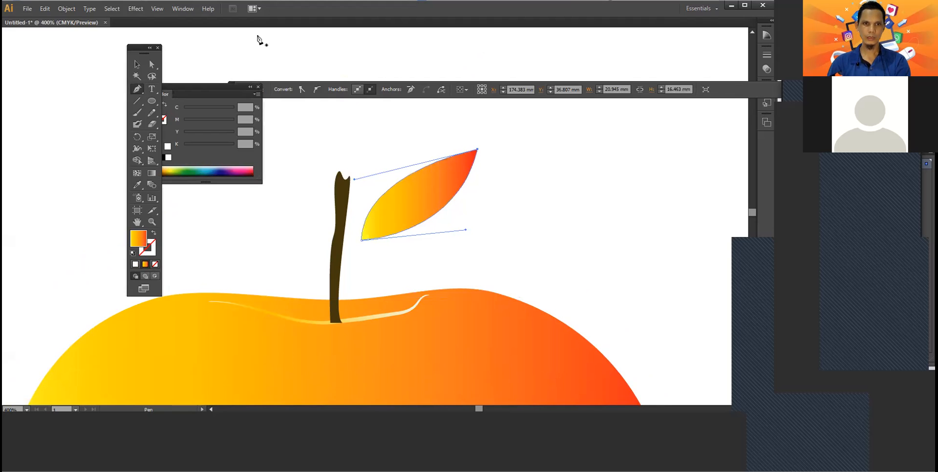
Step: Show the Gradient settings and redraw the leaf's linear gradient diagonally from near its tip to its base, at about -143.8°
{"action": "left_click", "coordinate": [189, 10]}
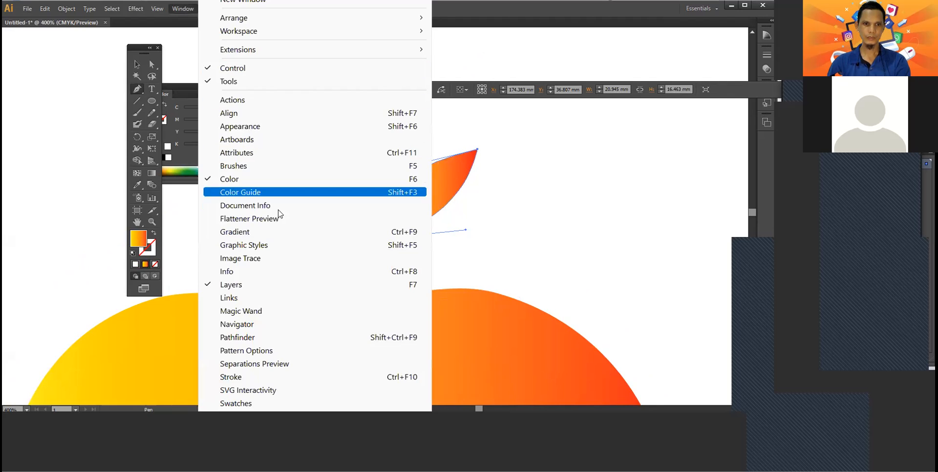
{"action": "left_click", "coordinate": [287, 231]}
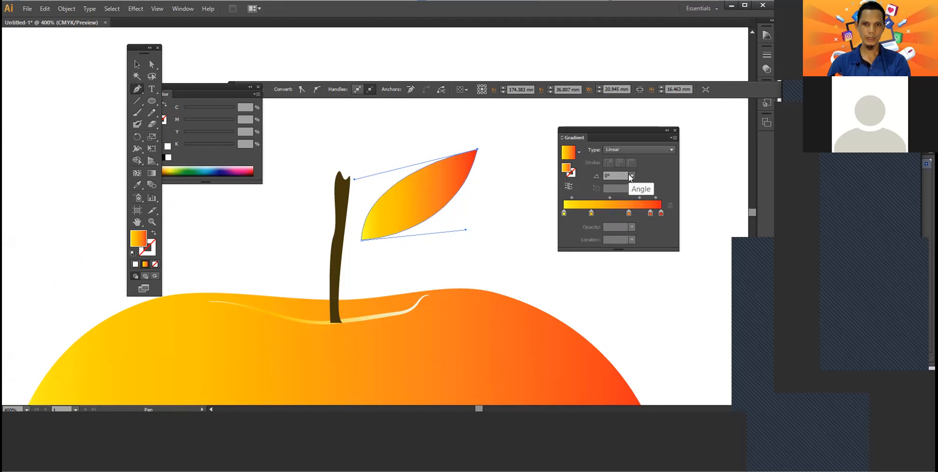
{"action": "left_click", "coordinate": [149, 169]}
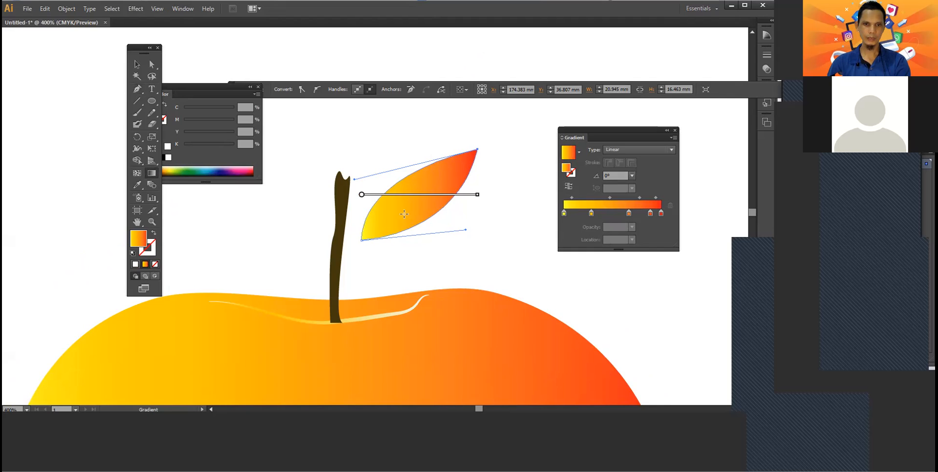
{"action": "left_click_drag", "start_coordinate": [444, 181], "coordinate": [370, 233]}
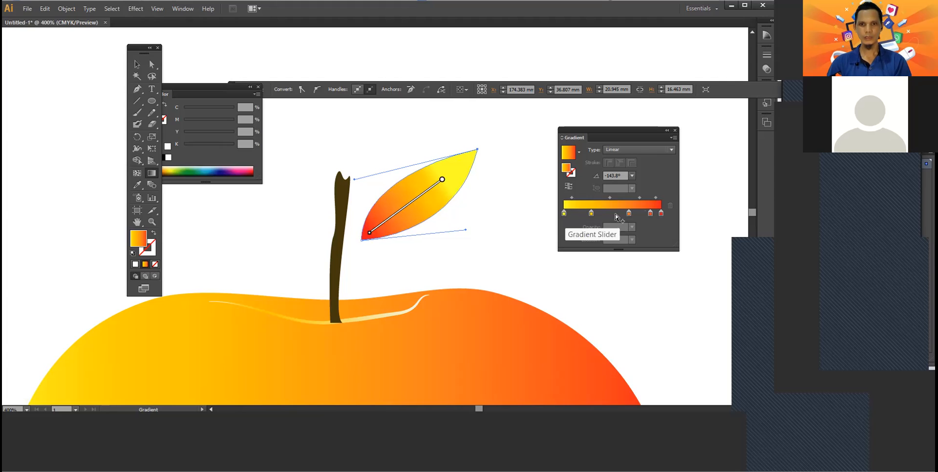
Step: Remove the two red stops from the leaf's gradient and move the orange stop to location 100%
{"action": "left_click_drag", "start_coordinate": [662, 214], "coordinate": [648, 244]}
{"action": "left_click", "coordinate": [651, 213]}
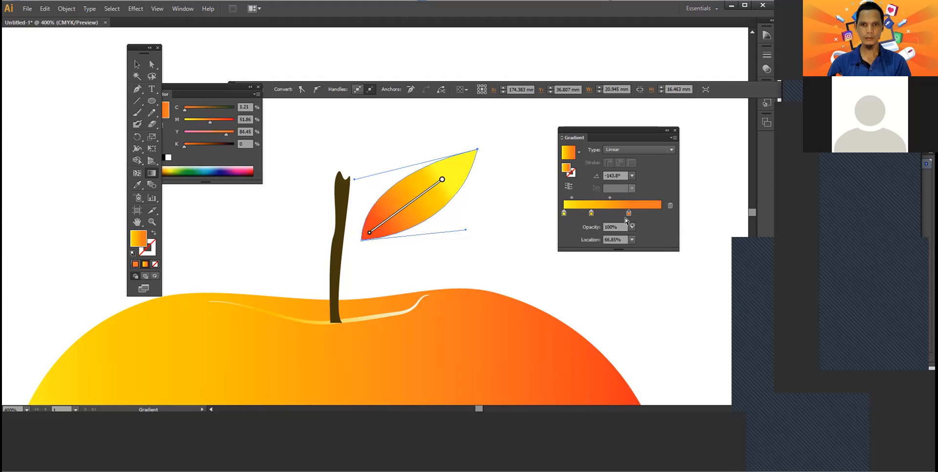
{"action": "left_click_drag", "start_coordinate": [629, 214], "coordinate": [668, 214]}
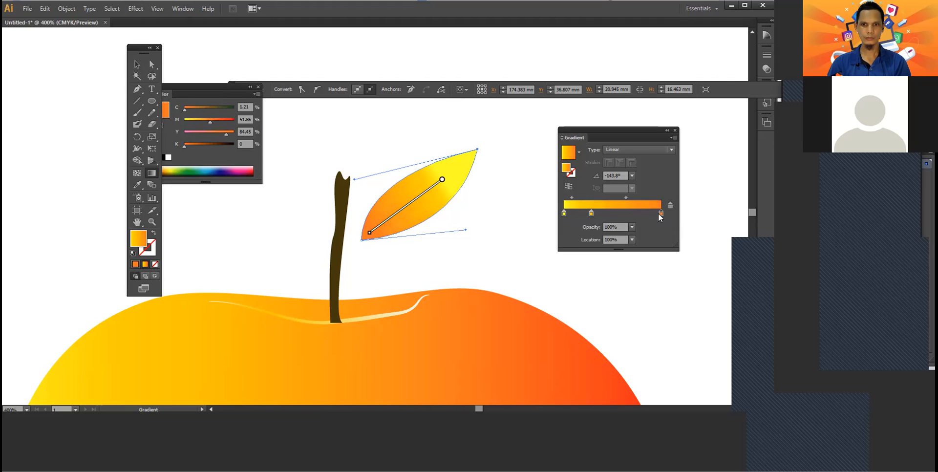
Step: Recolor the leaf gradient's end stop green (C 55, M 0, Y 86, K 0) and remove the orange-yellow middle stop
{"action": "double_click", "coordinate": [662, 213]}
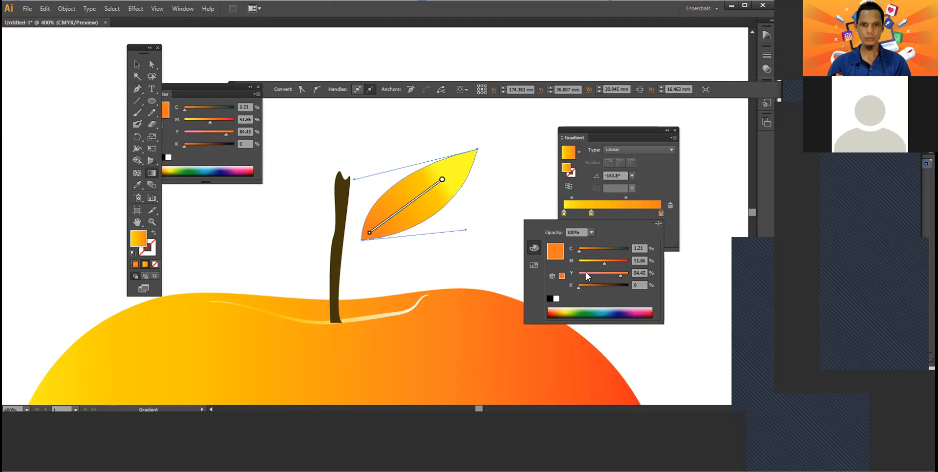
{"action": "left_click_drag", "start_coordinate": [605, 264], "coordinate": [623, 279]}
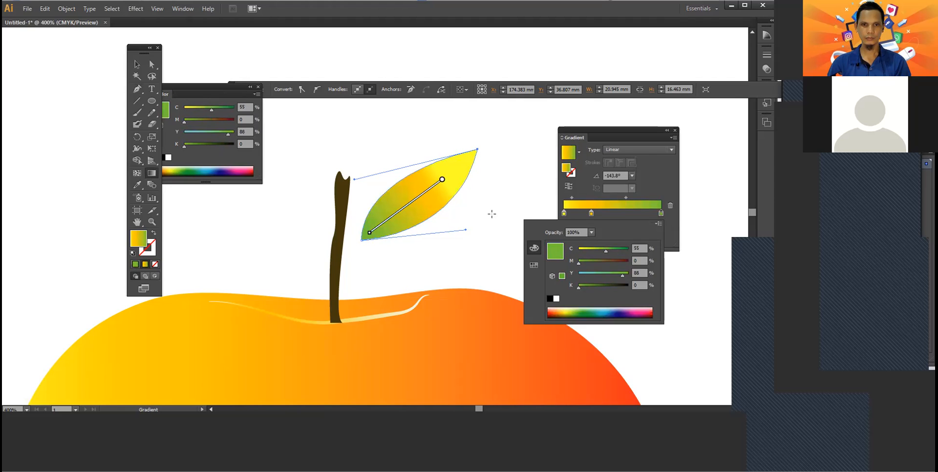
{"action": "left_click", "coordinate": [591, 212]}
{"action": "left_click", "coordinate": [564, 213]}
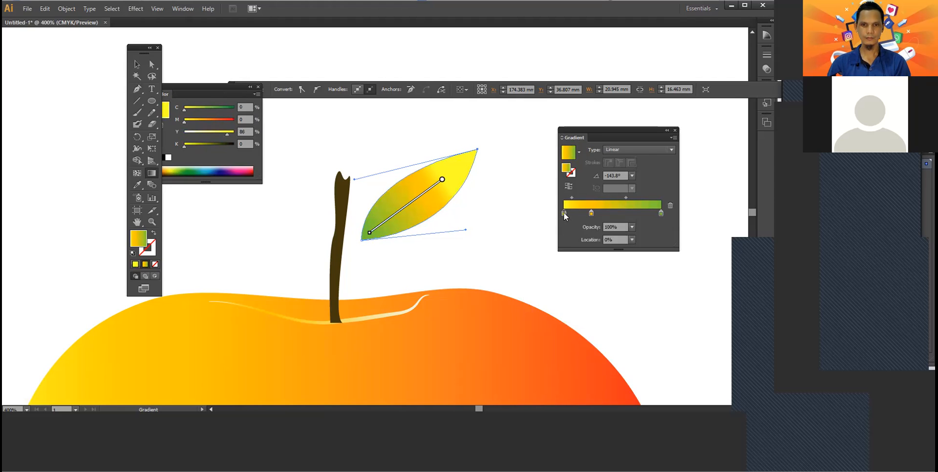
{"action": "left_click", "coordinate": [567, 213]}
{"action": "left_click_drag", "start_coordinate": [567, 214], "coordinate": [578, 232]}
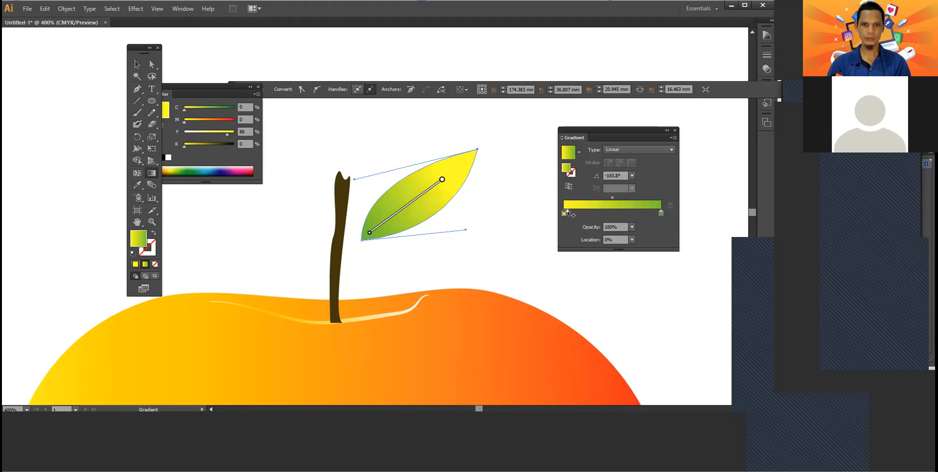
Step: Move the leaf so its base touches the upper part of the stem, at about X 171.4 mm, Y 33.7 mm, and deselect it
{"action": "left_click", "coordinate": [137, 64]}
{"action": "left_click", "coordinate": [400, 145]}
{"action": "left_click_drag", "start_coordinate": [410, 197], "coordinate": [394, 209]}
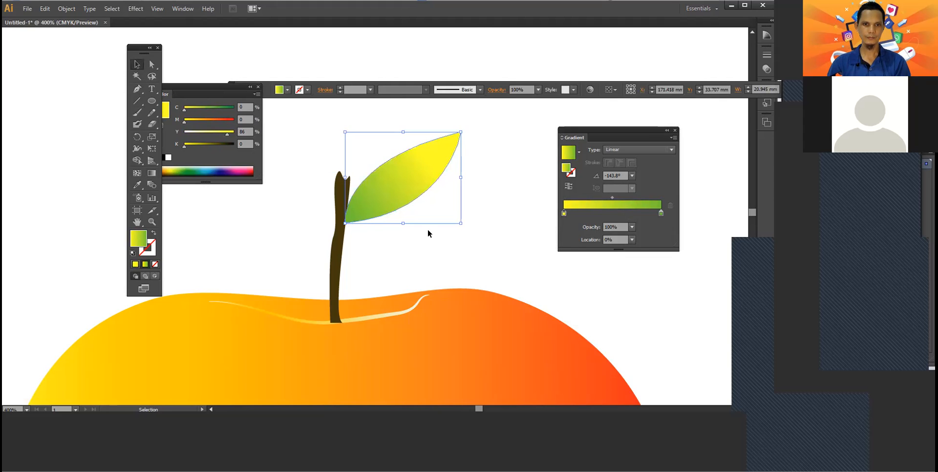
{"action": "left_click", "coordinate": [456, 254]}
{"action": "scroll", "coordinate": [452, 257], "scroll_direction": "down", "scroll_amount": 2}
{"action": "scroll", "coordinate": [453, 257], "scroll_direction": "down", "scroll_amount": 1}
{"action": "left_click_drag", "start_coordinate": [530, 282], "coordinate": [479, 182]}
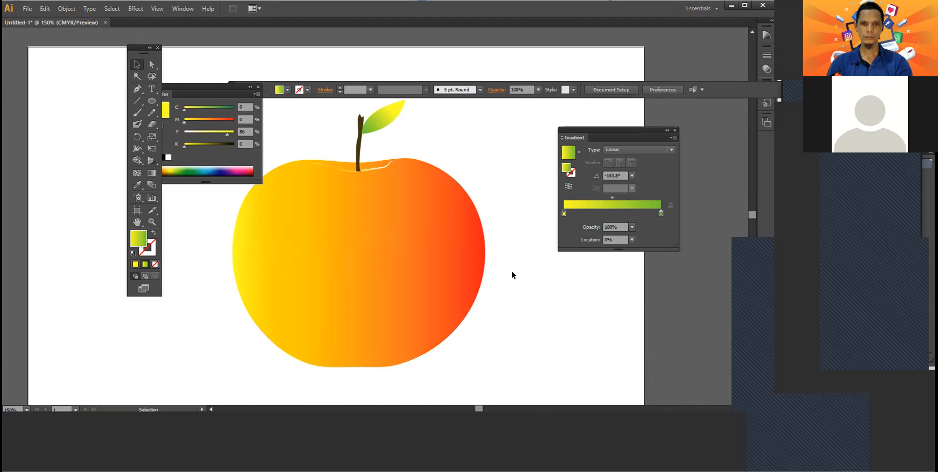
{"action": "left_click_drag", "start_coordinate": [512, 272], "coordinate": [523, 296]}
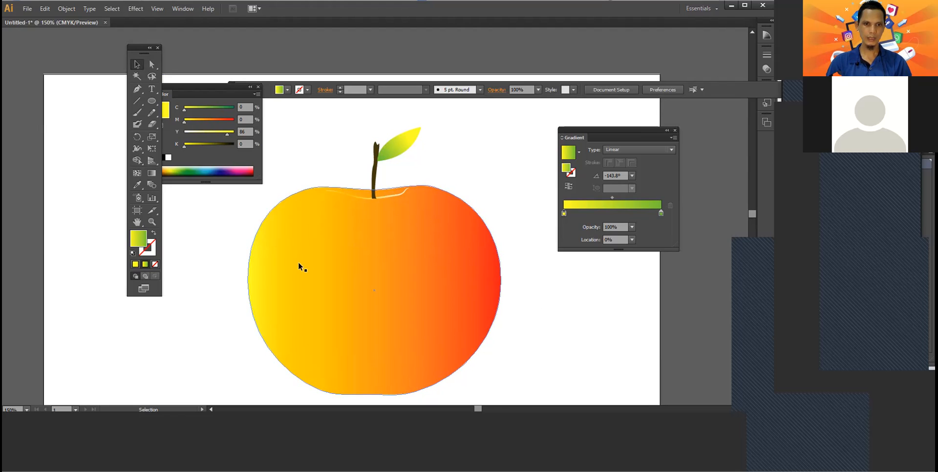
Step: Add a near-white stop (C 0.4, M 0, Y 0, K 0) at location 11.33% to the apple body's fill gradient
{"action": "left_click", "coordinate": [322, 274]}
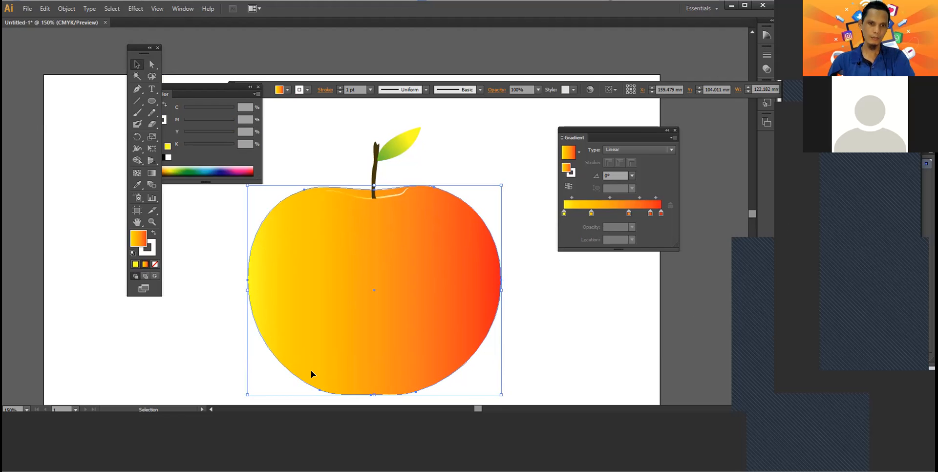
{"action": "left_click", "coordinate": [576, 214]}
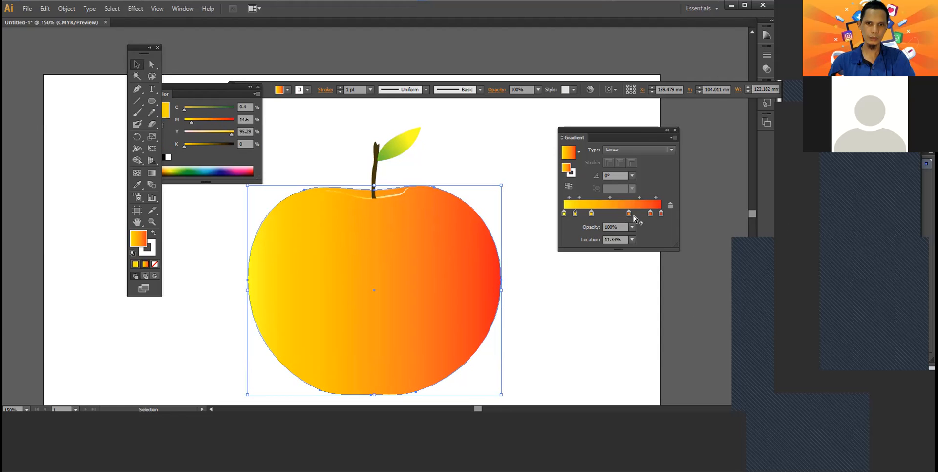
{"action": "double_click", "coordinate": [575, 214]}
{"action": "left_click_drag", "start_coordinate": [586, 274], "coordinate": [571, 260]}
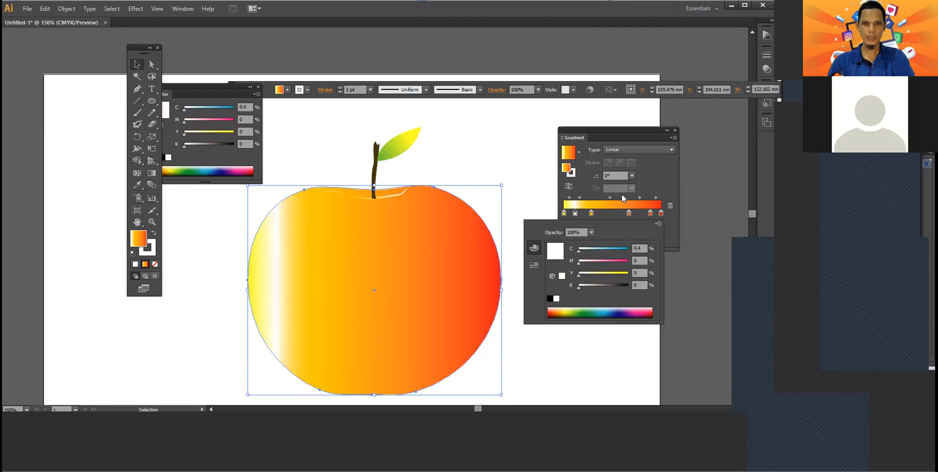
Step: Make the apple body's gradient Radial and center it on the upper-left of the apple, running toward the middle at about -37.1°
{"action": "left_click", "coordinate": [631, 150]}
{"action": "left_click", "coordinate": [631, 165]}
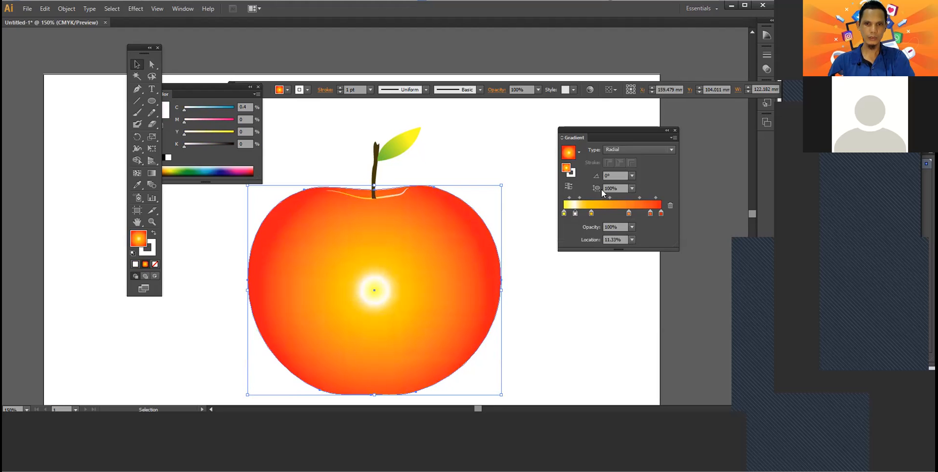
{"action": "key", "text": "g"}
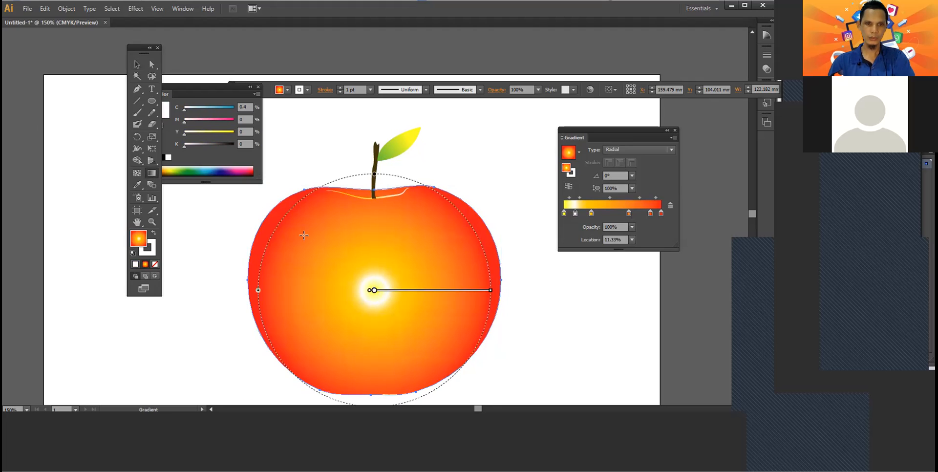
{"action": "left_click_drag", "start_coordinate": [262, 259], "coordinate": [484, 270]}
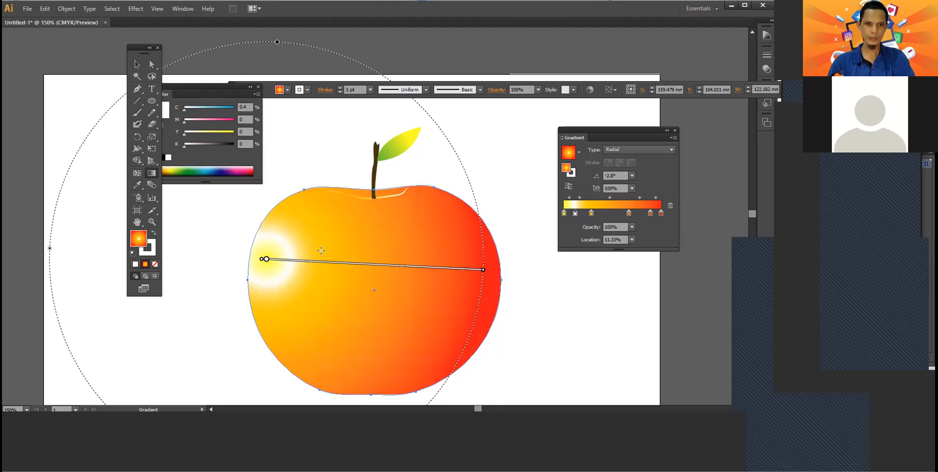
{"action": "left_click_drag", "start_coordinate": [311, 253], "coordinate": [384, 269]}
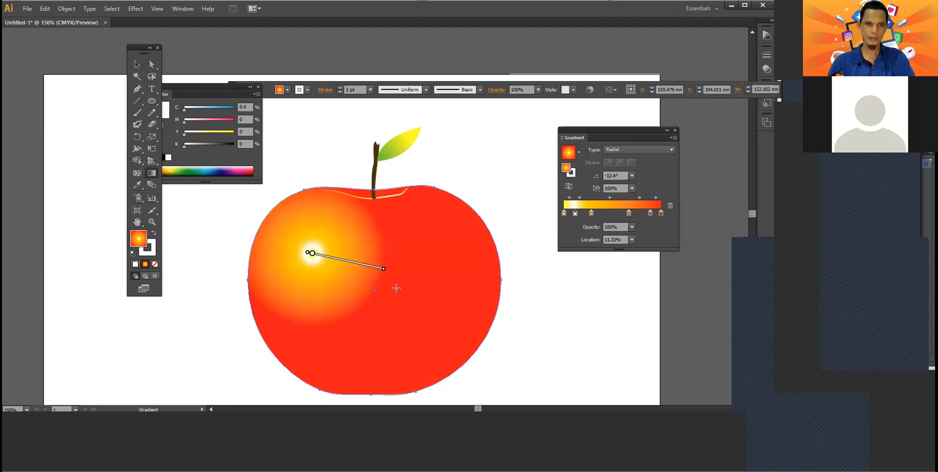
{"action": "mouse_move", "coordinate": [305, 225]}
{"action": "left_mouse_down"}
{"action": "mouse_move", "coordinate": [334, 247]}
{"action": "mouse_move", "coordinate": [305, 238]}
{"action": "mouse_move", "coordinate": [355, 281]}
{"action": "left_mouse_up"}
{"action": "left_click_drag", "start_coordinate": [353, 250], "coordinate": [380, 273]}
{"action": "left_click_drag", "start_coordinate": [309, 238], "coordinate": [391, 301]}
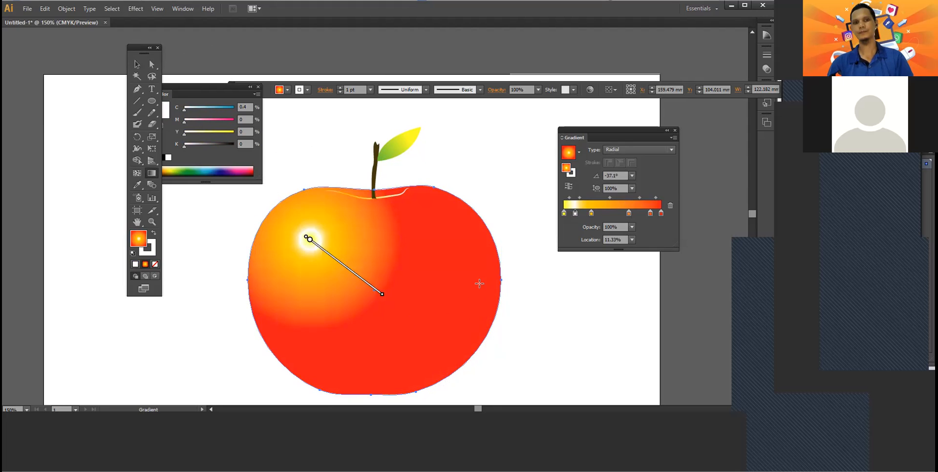
{"action": "left_click", "coordinate": [137, 64]}
{"action": "left_click", "coordinate": [496, 150]}
Step: Remove the orange-red stop beside the end of the apple's gradient and darken the red end stop to 25% cyan
{"action": "left_click", "coordinate": [450, 267]}
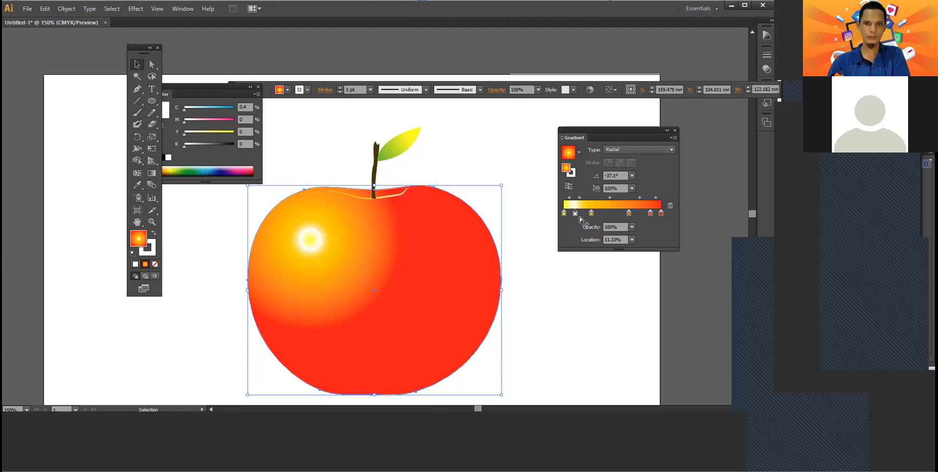
{"action": "left_click_drag", "start_coordinate": [650, 213], "coordinate": [653, 232]}
{"action": "left_click", "coordinate": [661, 212]}
{"action": "double_click", "coordinate": [661, 213]}
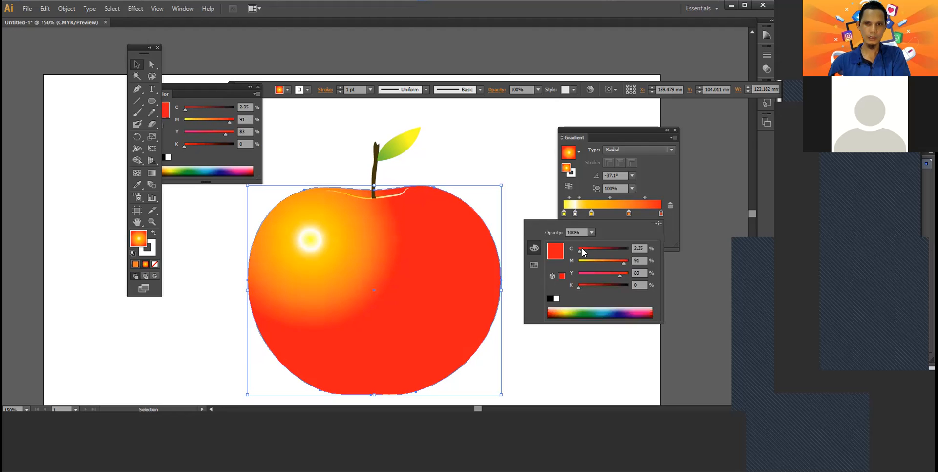
{"action": "left_click_drag", "start_coordinate": [582, 248], "coordinate": [591, 254]}
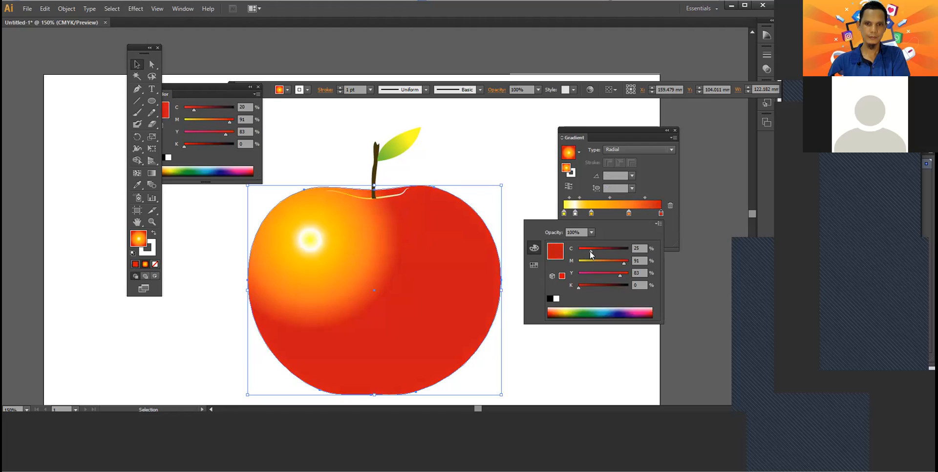
Step: Widen the apple's highlight by moving the orange-yellow stop toward the orange one and the white stop to location 17.24%
{"action": "left_click", "coordinate": [628, 214]}
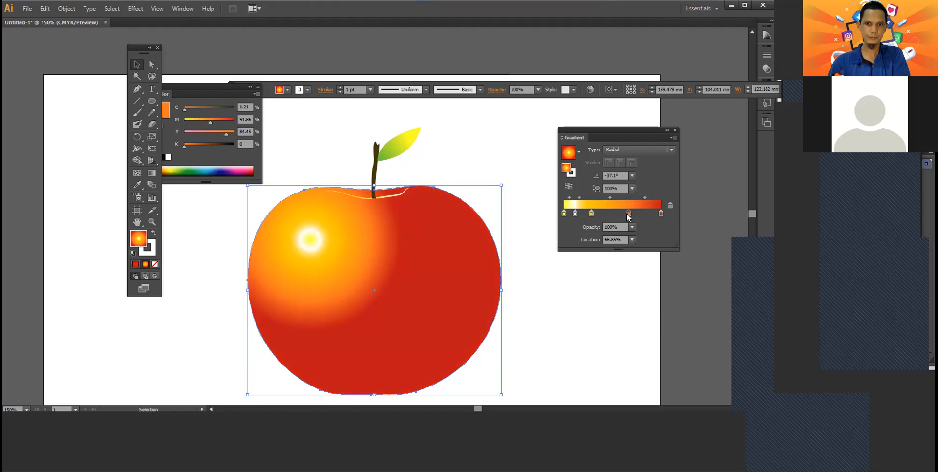
{"action": "mouse_move", "coordinate": [591, 214]}
{"action": "left_mouse_down"}
{"action": "mouse_move", "coordinate": [611, 215]}
{"action": "mouse_move", "coordinate": [583, 213]}
{"action": "left_mouse_up"}
{"action": "left_click", "coordinate": [576, 213]}
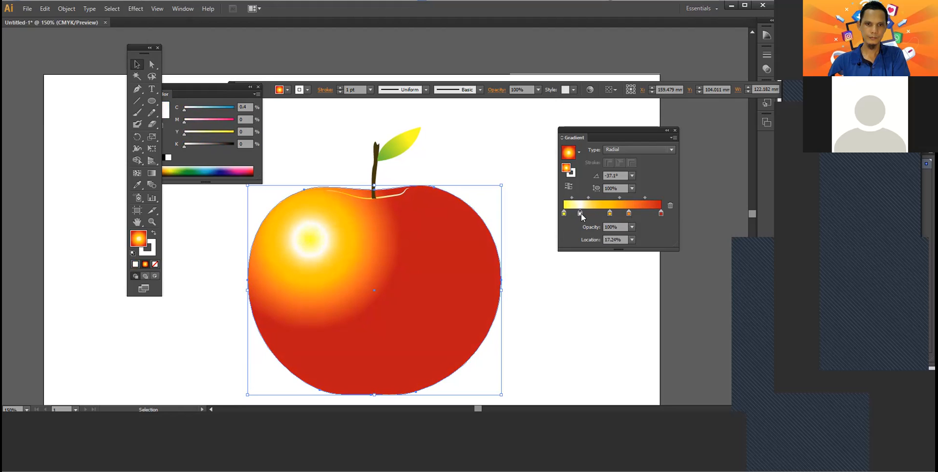
{"action": "left_click_drag", "start_coordinate": [575, 214], "coordinate": [581, 214]}
Step: Add a gradient stop at 34.48% between the white and orange-yellow stops and color it pale yellow (C 0, M 9, Y 65, K 0)
{"action": "left_click", "coordinate": [597, 214]}
{"action": "double_click", "coordinate": [597, 213]}
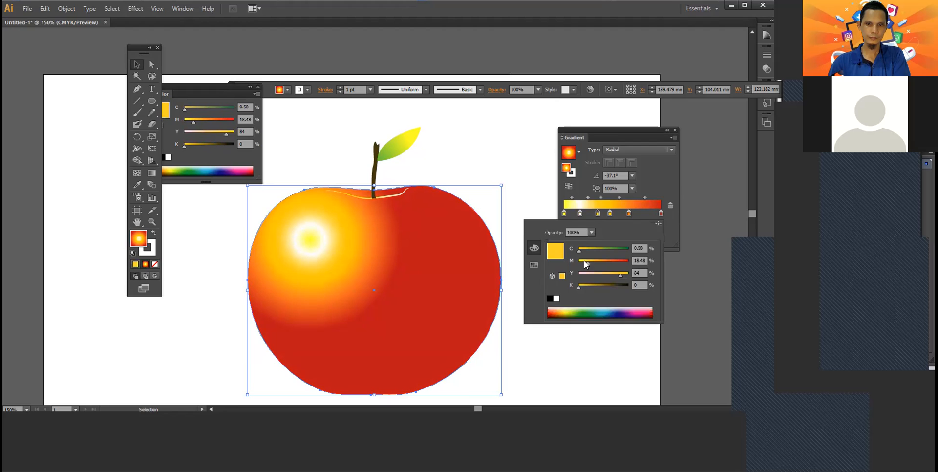
{"action": "left_click", "coordinate": [583, 262]}
{"action": "left_click", "coordinate": [604, 274]}
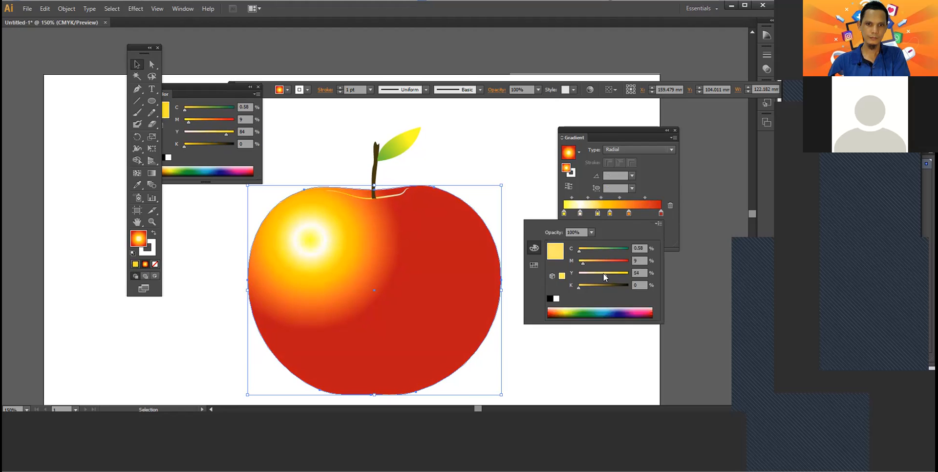
{"action": "left_click_drag", "start_coordinate": [602, 274], "coordinate": [606, 274]}
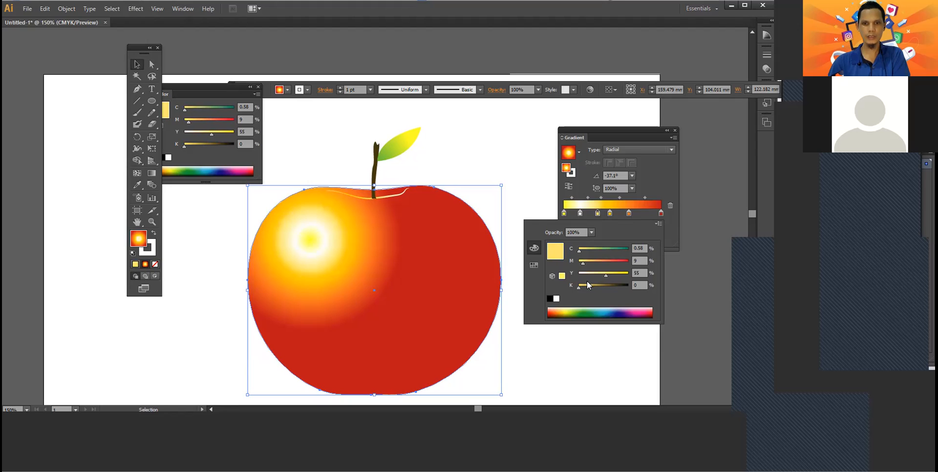
{"action": "left_click_drag", "start_coordinate": [578, 250], "coordinate": [576, 250]}
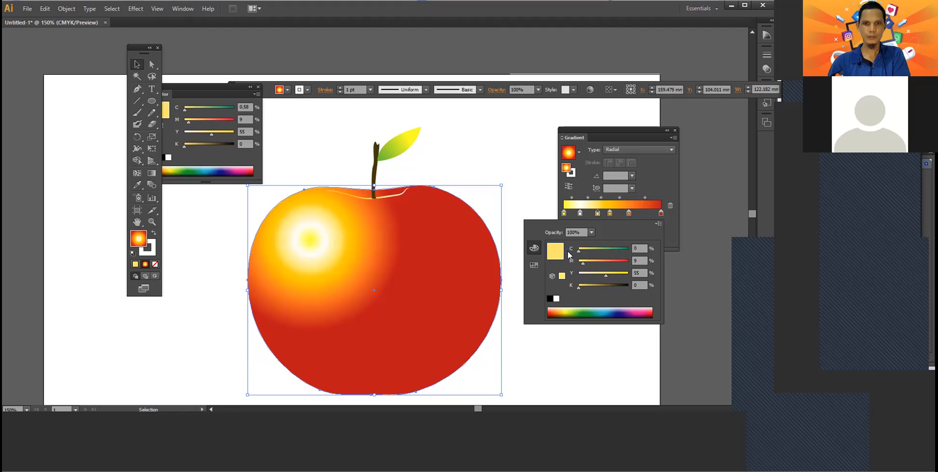
{"action": "mouse_move", "coordinate": [606, 277]}
{"action": "left_mouse_down"}
{"action": "mouse_move", "coordinate": [614, 277]}
{"action": "mouse_move", "coordinate": [597, 275]}
{"action": "mouse_move", "coordinate": [611, 277]}
{"action": "left_mouse_up"}
{"action": "left_click", "coordinate": [673, 234]}
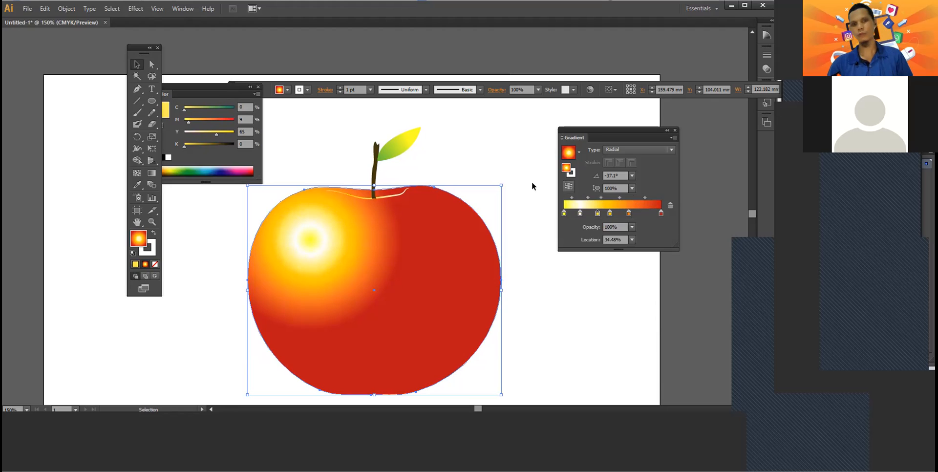
Step: Move the apple gradient's red stop inward to 80.3% and add a dark red end stop (C 50, M 91, Y 83, K 0) at 100%
{"action": "left_click", "coordinate": [661, 214]}
{"action": "left_click_drag", "start_coordinate": [662, 214], "coordinate": [648, 214]}
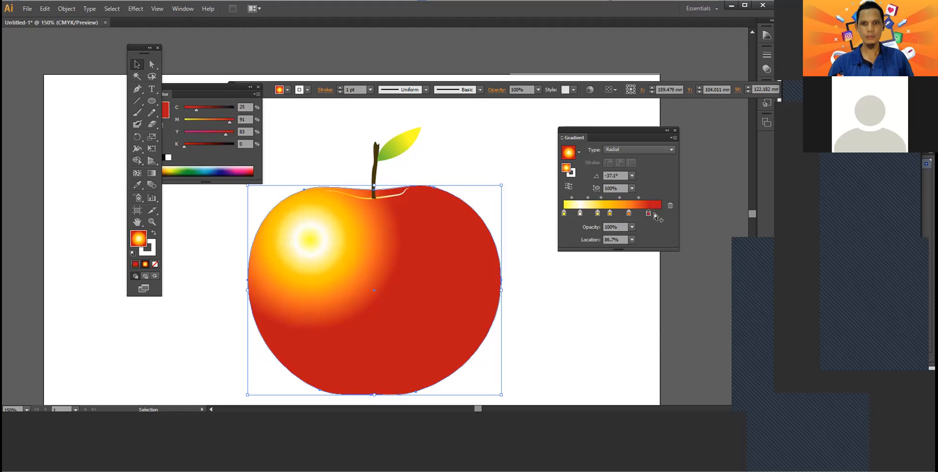
{"action": "left_click", "coordinate": [660, 212]}
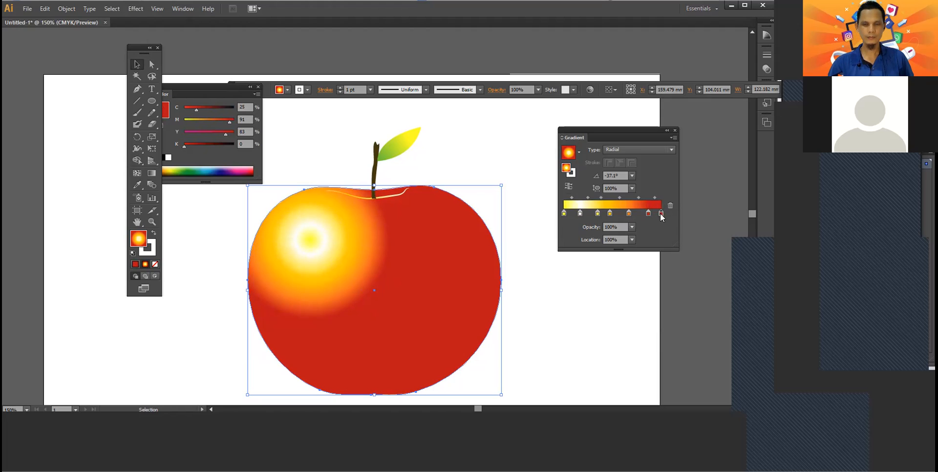
{"action": "double_click", "coordinate": [662, 213]}
{"action": "left_click_drag", "start_coordinate": [595, 248], "coordinate": [604, 252]}
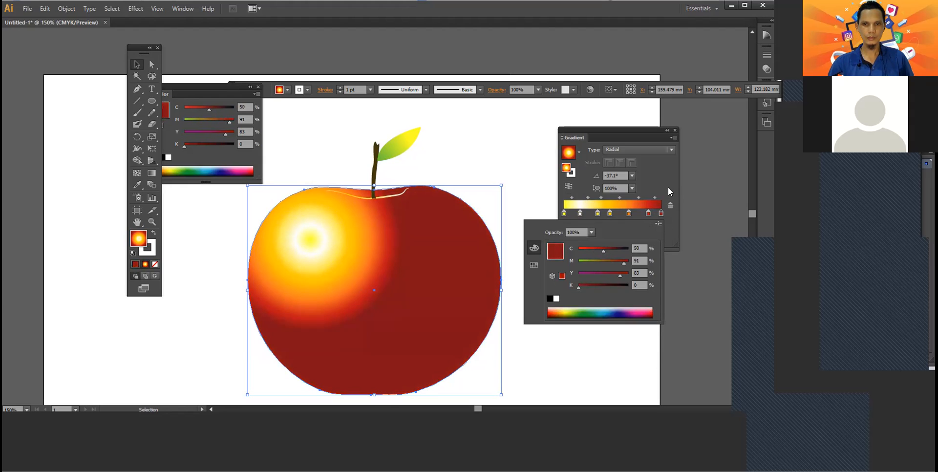
{"action": "left_click", "coordinate": [645, 214]}
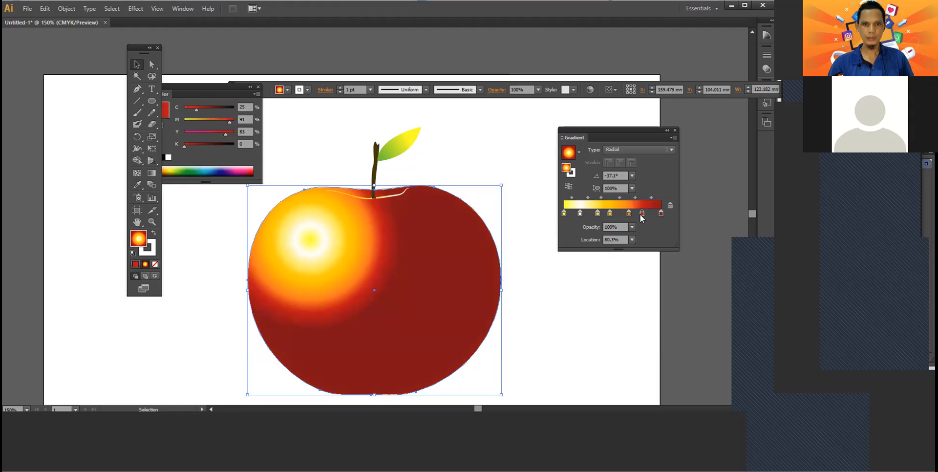
Step: Move the apple gradient's inner red stop to 83.74% and stretch the radial gradient from the upper-left highlight to the apple's right edge
{"action": "left_click_drag", "start_coordinate": [644, 215], "coordinate": [647, 215]}
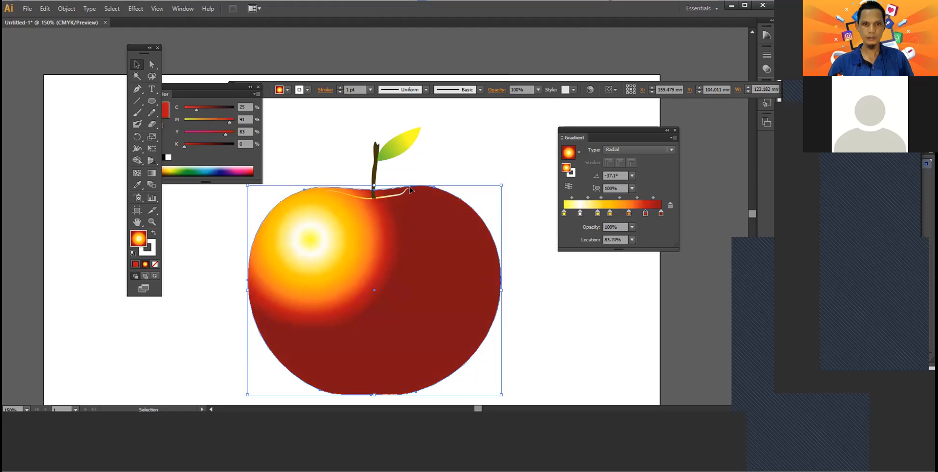
{"action": "left_click", "coordinate": [152, 173]}
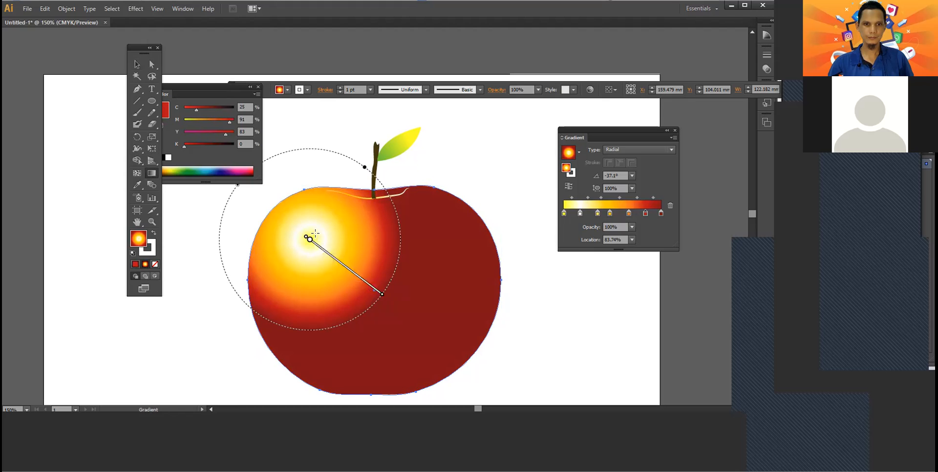
{"action": "mouse_move", "coordinate": [308, 230]}
{"action": "left_mouse_down"}
{"action": "mouse_move", "coordinate": [463, 308]}
{"action": "mouse_move", "coordinate": [485, 315]}
{"action": "mouse_move", "coordinate": [489, 294]}
{"action": "mouse_move", "coordinate": [471, 303]}
{"action": "left_mouse_up"}
{"action": "mouse_move", "coordinate": [298, 236]}
{"action": "left_mouse_down"}
{"action": "mouse_move", "coordinate": [459, 268]}
{"action": "mouse_move", "coordinate": [484, 284]}
{"action": "left_mouse_up"}
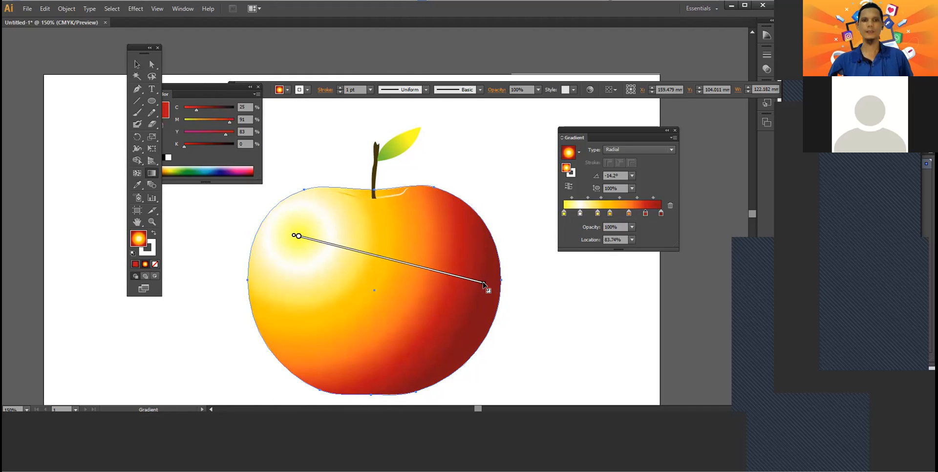
Step: Nudge the apple body slightly left and down, and deselect it
{"action": "left_click", "coordinate": [137, 64]}
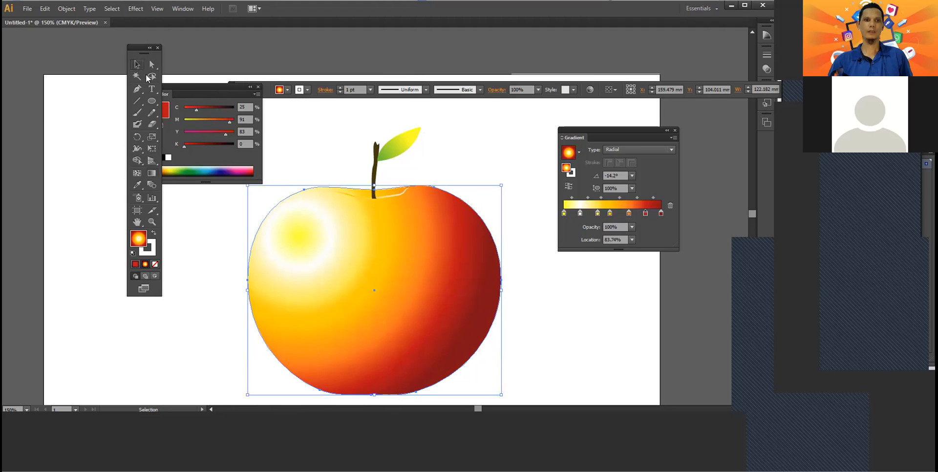
{"action": "left_click", "coordinate": [310, 134]}
{"action": "left_click_drag", "start_coordinate": [312, 290], "coordinate": [309, 291]}
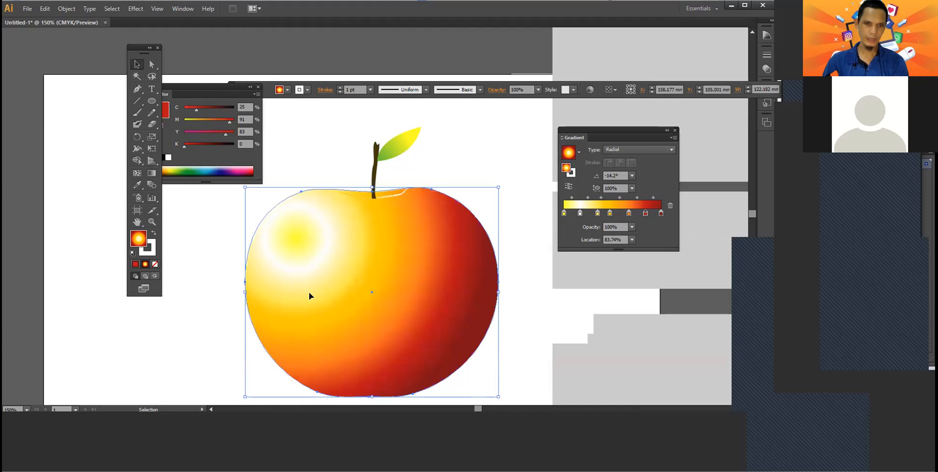
{"action": "left_click", "coordinate": [206, 319]}
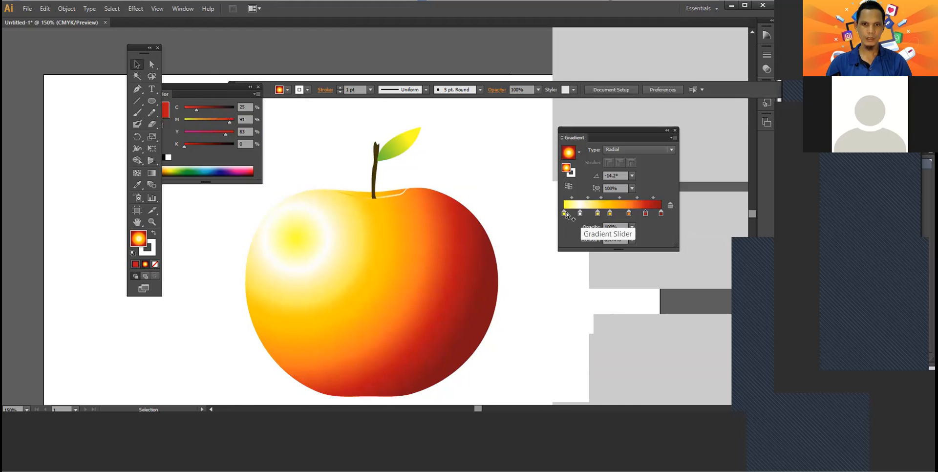
Step: Remove the white stop from the apple's gradient and change the gradient type to Linear
{"action": "left_click_drag", "start_coordinate": [580, 214], "coordinate": [582, 239]}
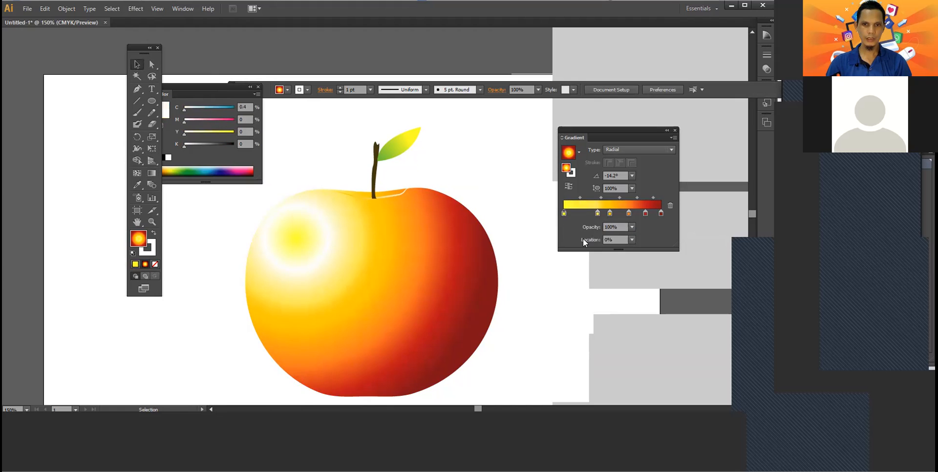
{"action": "left_click", "coordinate": [408, 275]}
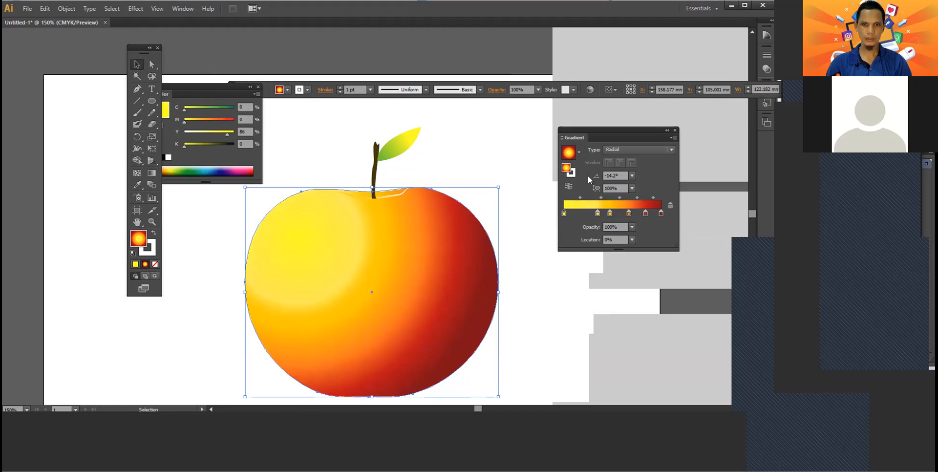
{"action": "left_click", "coordinate": [629, 150]}
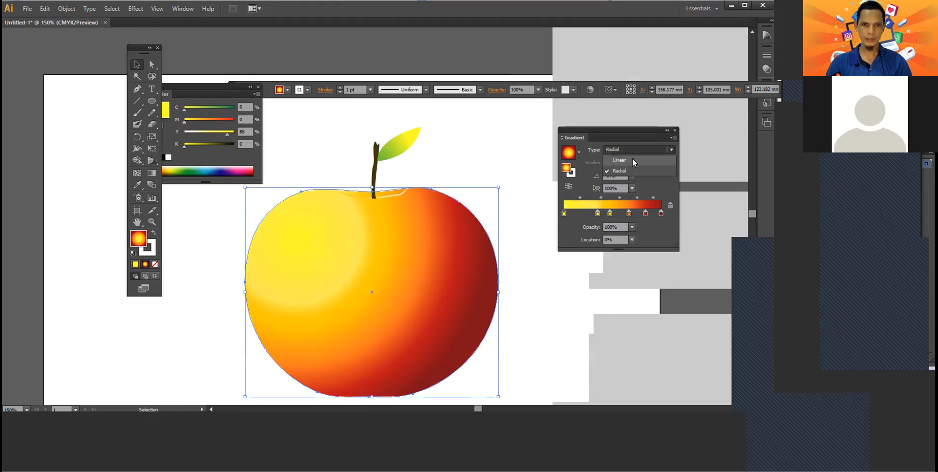
{"action": "left_click", "coordinate": [632, 159]}
Step: Remove the pale yellow, orange-yellow and orange stops from the apple's linear gradient, leaving only the yellow, red and dark red stops
{"action": "left_click", "coordinate": [475, 154]}
{"action": "left_click", "coordinate": [447, 252]}
{"action": "left_click", "coordinate": [480, 152]}
{"action": "left_click", "coordinate": [459, 242]}
{"action": "left_click", "coordinate": [527, 160]}
{"action": "left_click", "coordinate": [493, 265]}
{"action": "left_click_drag", "start_coordinate": [607, 212], "coordinate": [588, 237]}
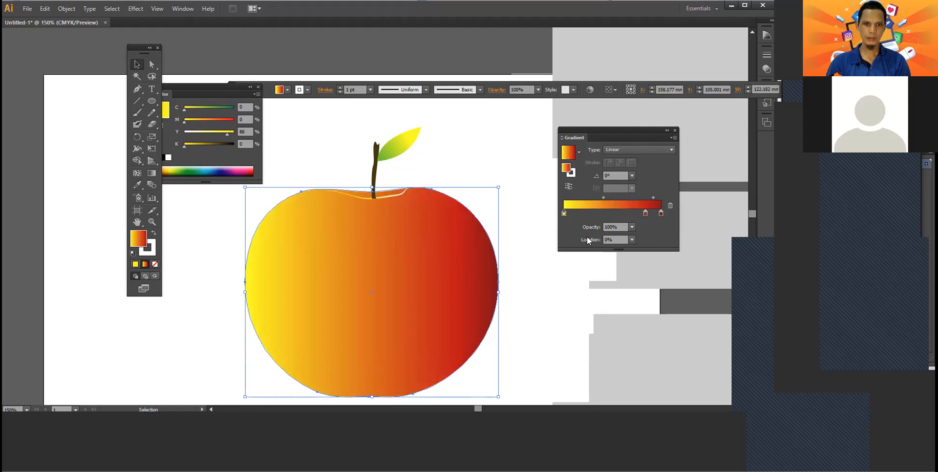
{"action": "left_click", "coordinate": [201, 235]}
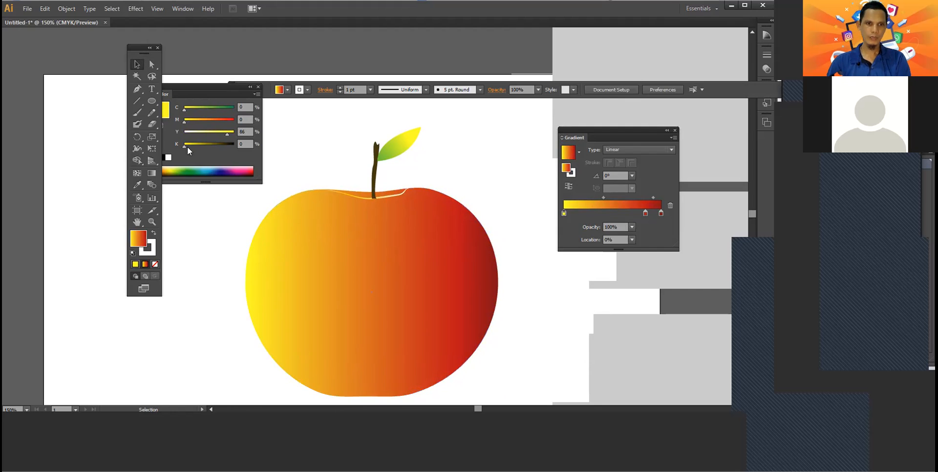
{"action": "left_click", "coordinate": [151, 113]}
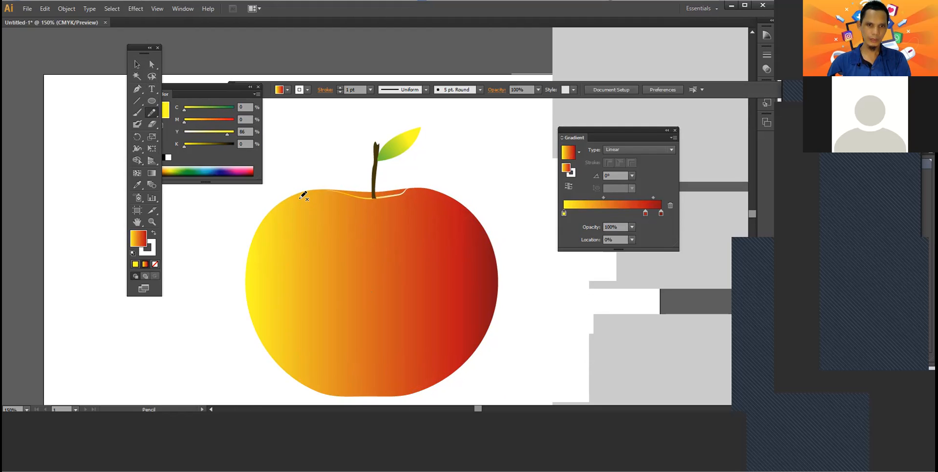
{"action": "mouse_move", "coordinate": [269, 228]}
{"action": "left_mouse_down"}
{"action": "mouse_move", "coordinate": [257, 302]}
{"action": "mouse_move", "coordinate": [290, 359]}
{"action": "mouse_move", "coordinate": [317, 376]}
{"action": "mouse_move", "coordinate": [300, 358]}
{"action": "left_mouse_up"}
{"action": "left_click_drag", "start_coordinate": [272, 316], "coordinate": [270, 274]}
{"action": "left_click_drag", "start_coordinate": [294, 216], "coordinate": [302, 198]}
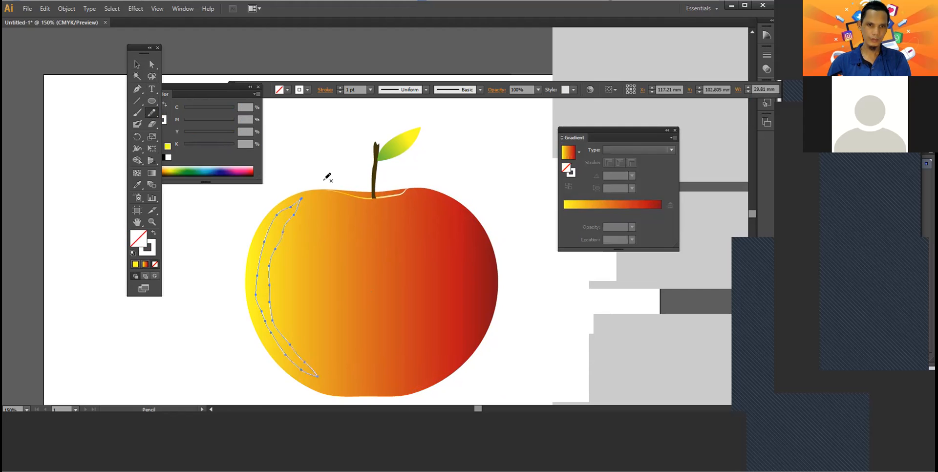
{"action": "key", "text": "ctrl"}
{"action": "key", "text": "ctrl+z"}
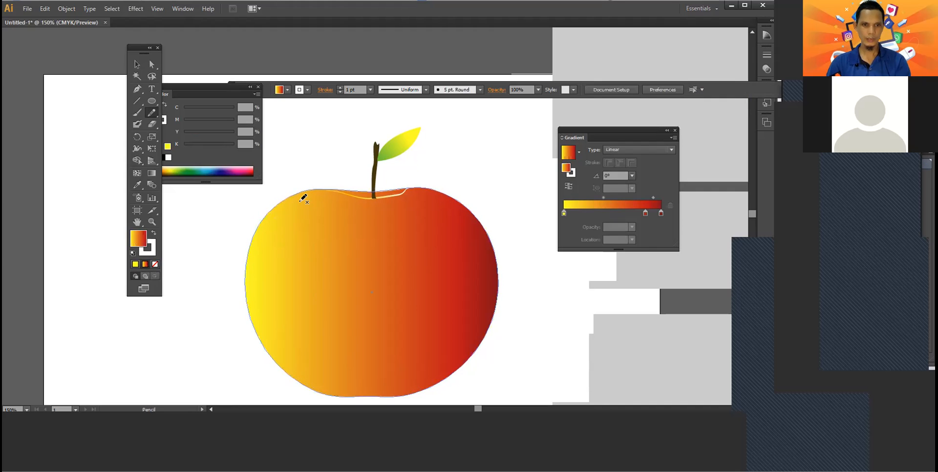
{"action": "mouse_move", "coordinate": [296, 203]}
{"action": "left_mouse_down"}
{"action": "mouse_move", "coordinate": [273, 254]}
{"action": "mouse_move", "coordinate": [270, 297]}
{"action": "mouse_move", "coordinate": [314, 372]}
{"action": "mouse_move", "coordinate": [349, 387]}
{"action": "left_mouse_up"}
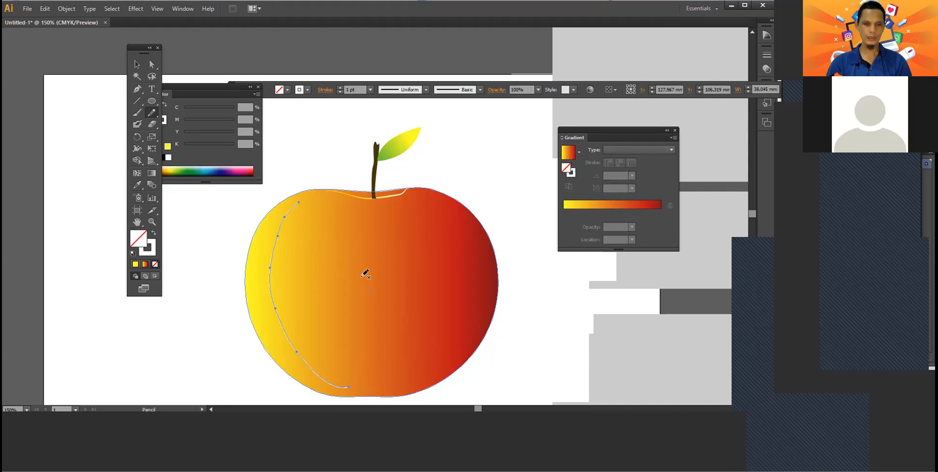
{"action": "key", "text": "ctrl+z"}
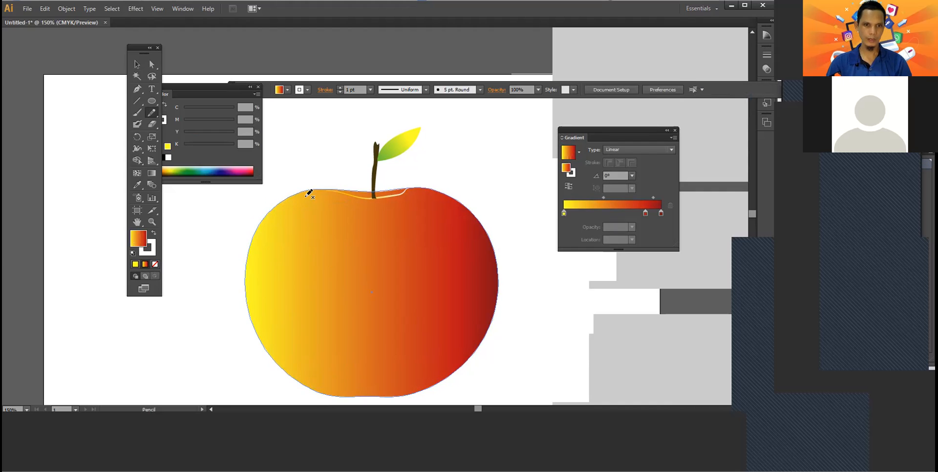
Step: Draw a freehand Pencil highlight along the apple's left side and give its stroke the tapered Width Profile 5
{"action": "mouse_move", "coordinate": [303, 199]}
{"action": "left_mouse_down"}
{"action": "mouse_move", "coordinate": [259, 242]}
{"action": "mouse_move", "coordinate": [259, 281]}
{"action": "left_mouse_up"}
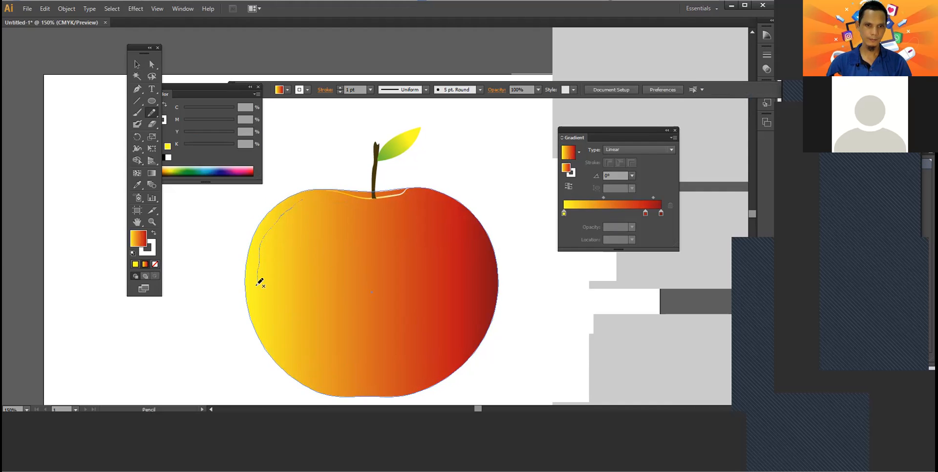
{"action": "left_click_drag", "start_coordinate": [279, 324], "coordinate": [294, 359]}
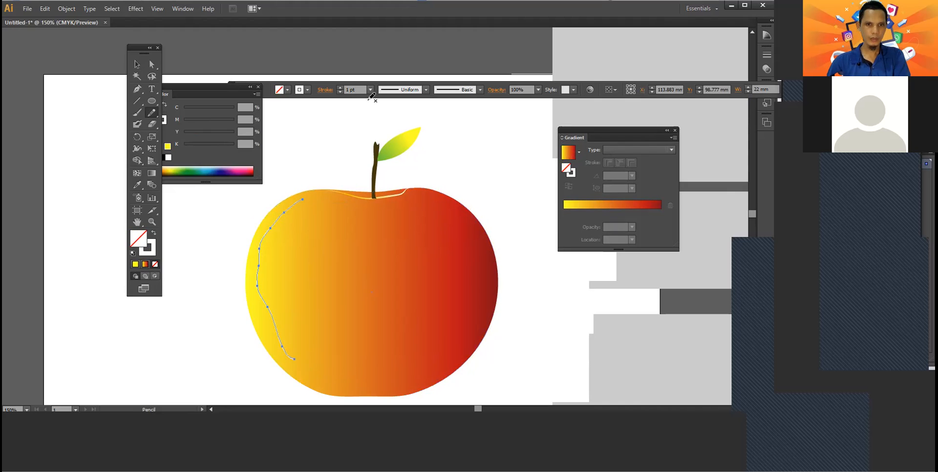
{"action": "left_click", "coordinate": [426, 89]}
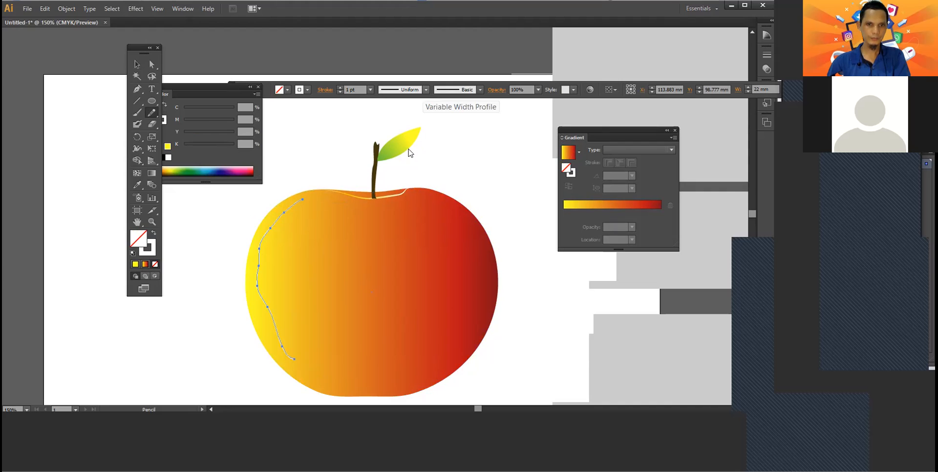
{"action": "left_click", "coordinate": [406, 184]}
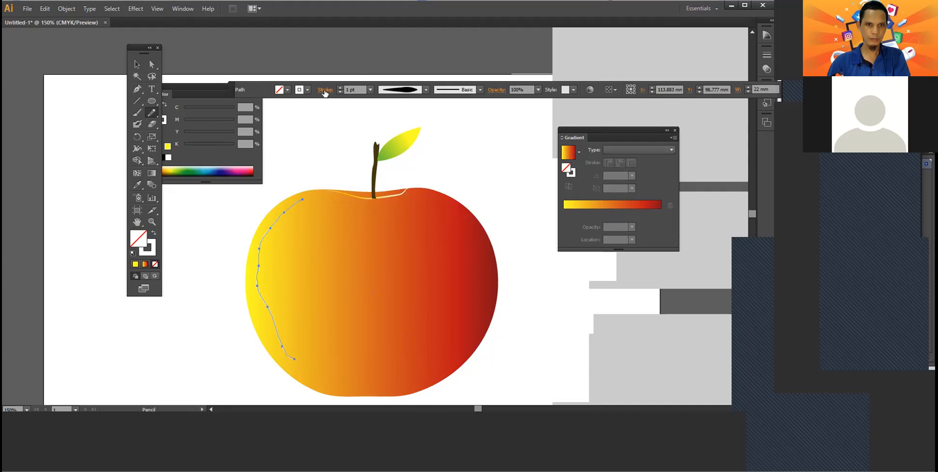
Step: Increase the highlight's stroke weight to 18 pt
{"action": "left_click", "coordinate": [340, 88]}
{"action": "left_click", "coordinate": [340, 88]}
{"action": "left_click", "coordinate": [339, 87]}
{"action": "left_click", "coordinate": [340, 88]}
{"action": "left_click", "coordinate": [340, 88]}
{"action": "left_click", "coordinate": [340, 87]}
{"action": "left_click", "coordinate": [340, 87]}
{"action": "left_click", "coordinate": [340, 87]}
{"action": "left_click", "coordinate": [340, 88]}
{"action": "left_click", "coordinate": [339, 88]}
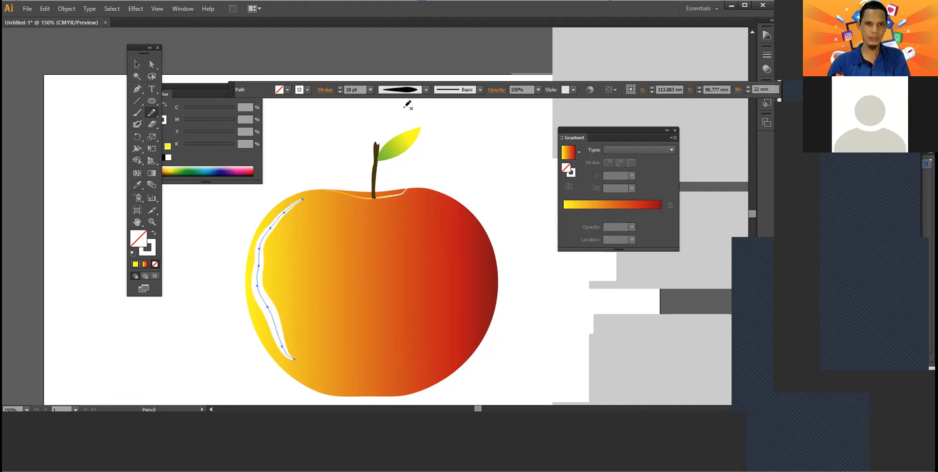
Step: Undo the last stroke weight increases and delete the wavy highlight stroke
{"action": "left_click", "coordinate": [426, 90]}
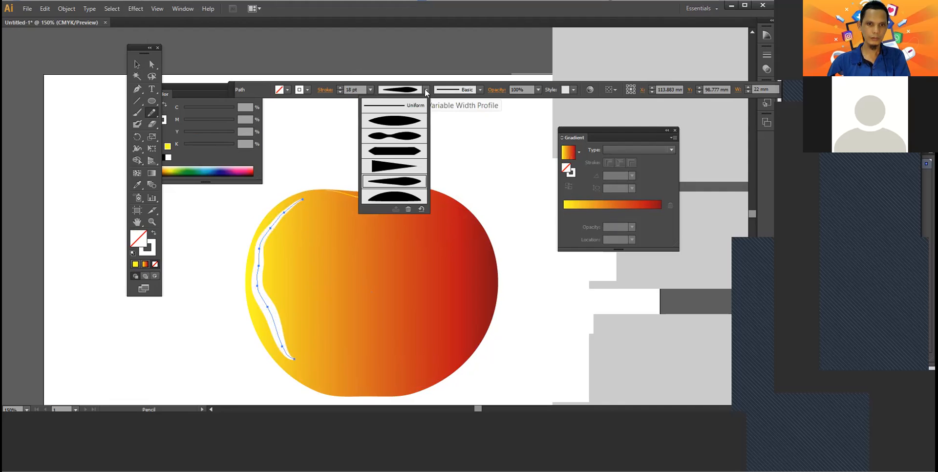
{"action": "left_click", "coordinate": [316, 105]}
{"action": "key", "text": "v"}
{"action": "key", "text": "ctrl+z"}
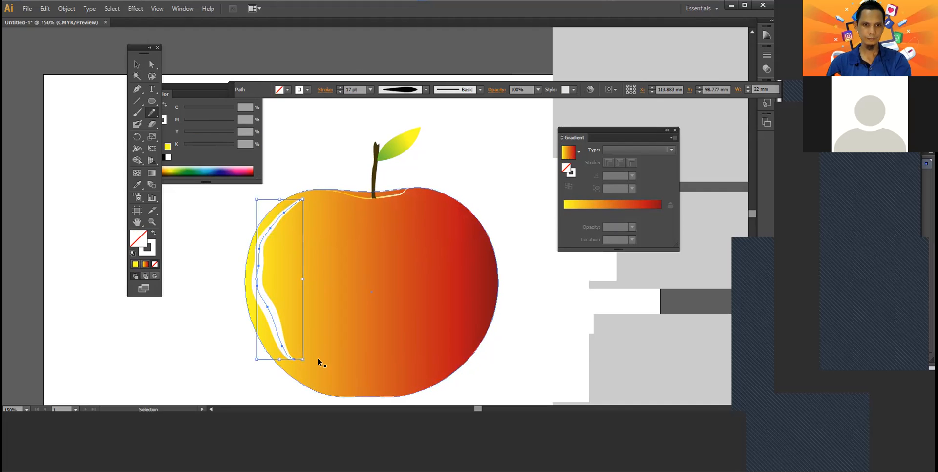
{"action": "key", "text": "ctrl+z"}
{"action": "key", "text": "n"}
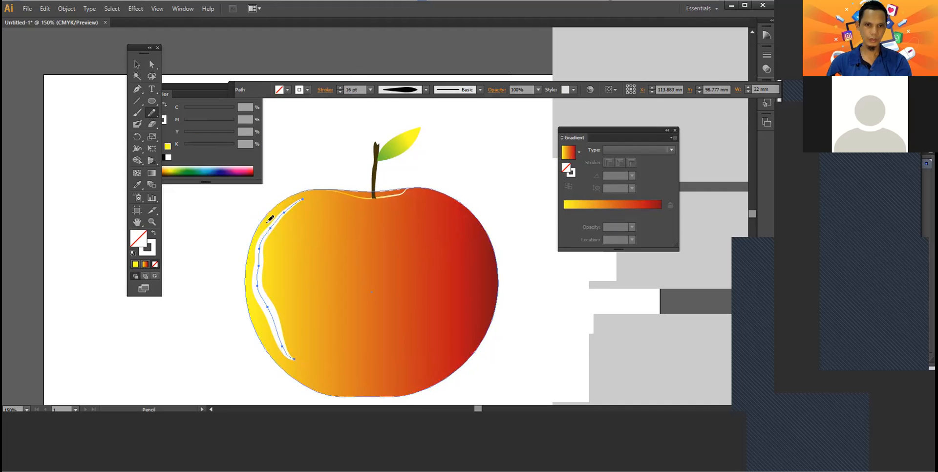
{"action": "key", "text": "v"}
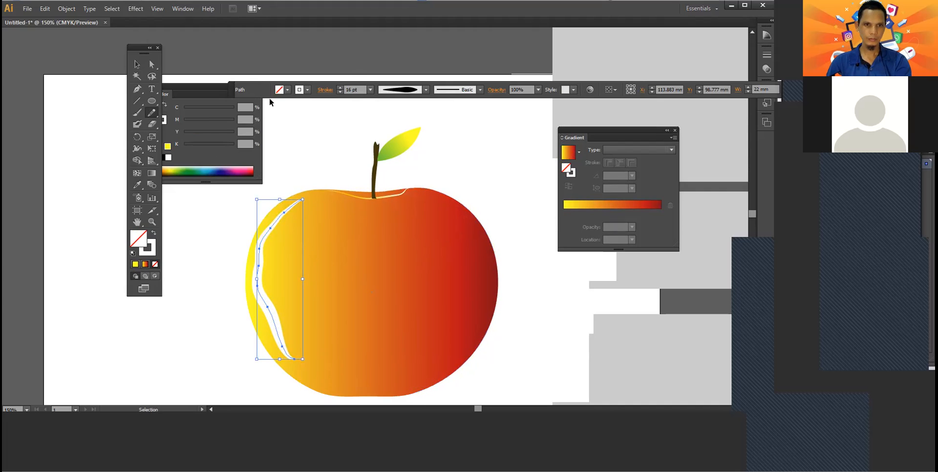
{"action": "left_click", "coordinate": [136, 64]}
{"action": "key", "text": "Delete"}
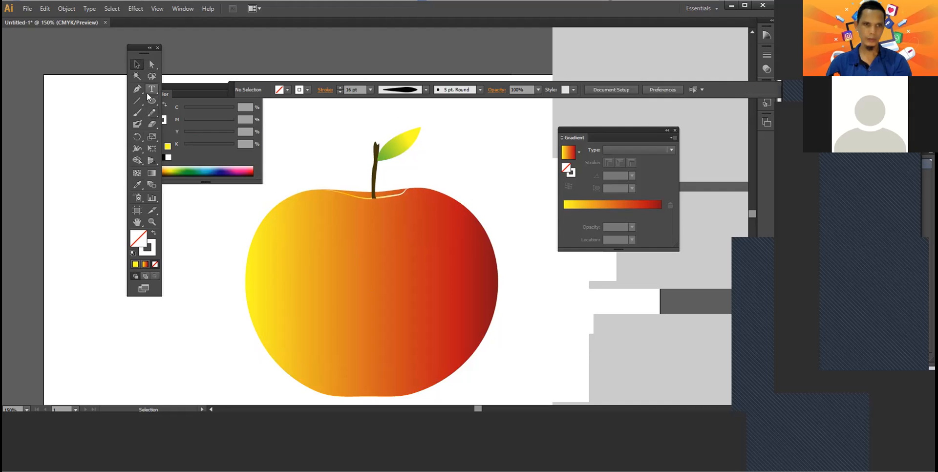
Step: Draw a new Pencil highlight curve from the apple's lower left up to its upper left, with Width Profile 5 on the stroke
{"action": "left_click", "coordinate": [152, 113]}
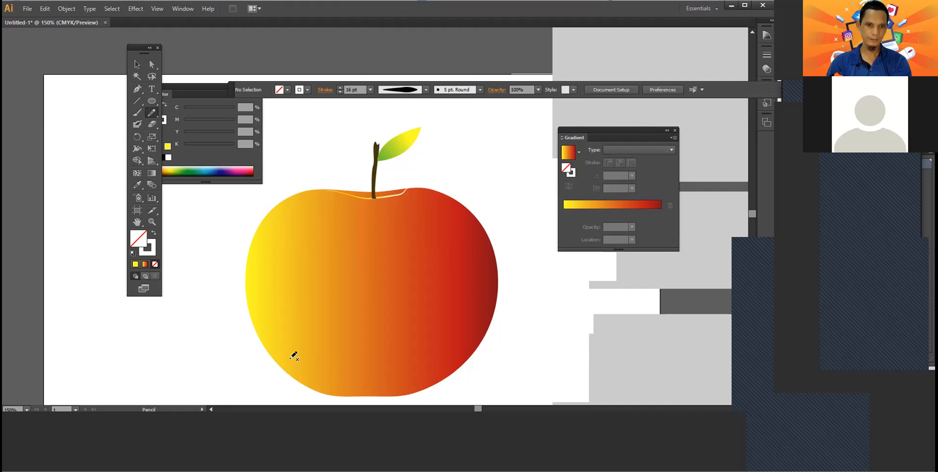
{"action": "left_click_drag", "start_coordinate": [270, 261], "coordinate": [304, 205]}
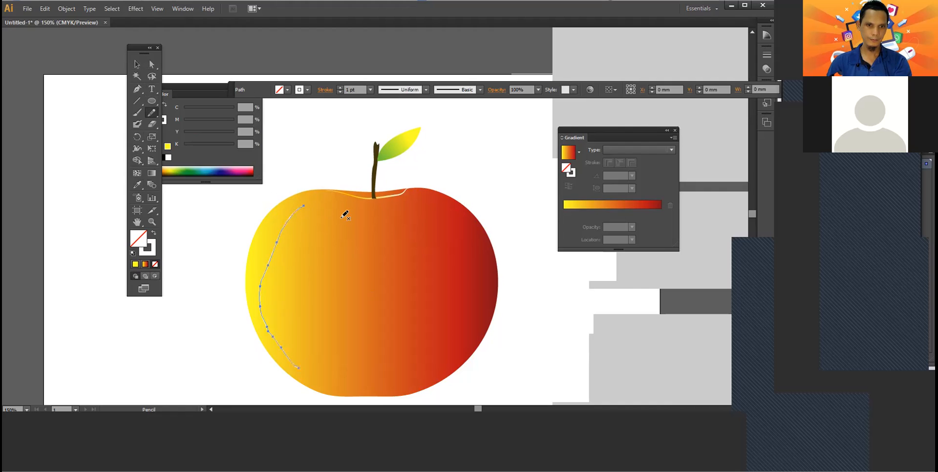
{"action": "left_click", "coordinate": [429, 92]}
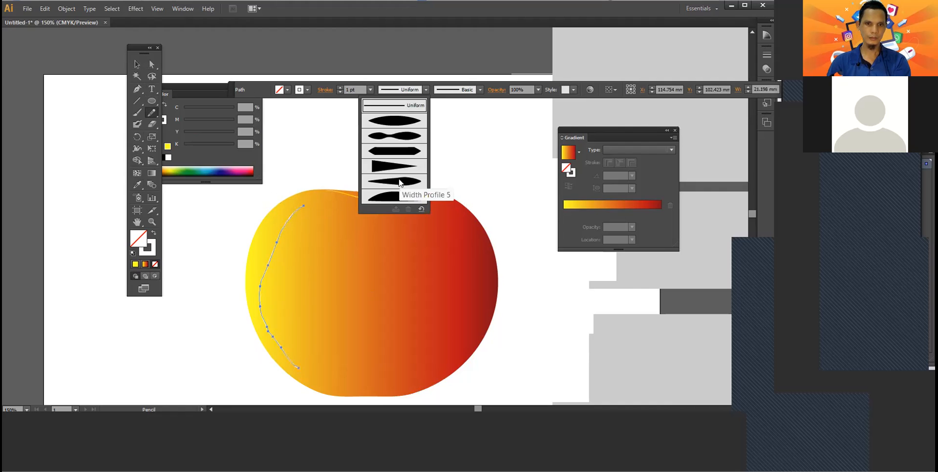
{"action": "left_click", "coordinate": [400, 181]}
Step: Thicken the new highlight's stroke to 11 pt
{"action": "left_click", "coordinate": [340, 88]}
{"action": "left_click", "coordinate": [341, 88]}
{"action": "left_click", "coordinate": [341, 88]}
{"action": "left_click", "coordinate": [341, 87]}
{"action": "left_click", "coordinate": [340, 88]}
{"action": "left_click", "coordinate": [341, 87]}
{"action": "left_click", "coordinate": [341, 87]}
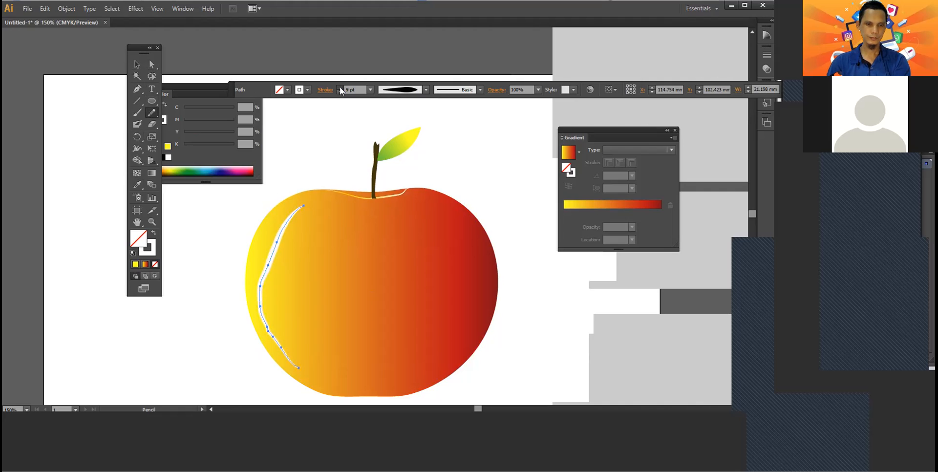
{"action": "left_click", "coordinate": [341, 88]}
Step: Delete the surplus anchor points in the upper and lower parts of the highlight curve to smooth it
{"action": "left_click", "coordinate": [151, 65]}
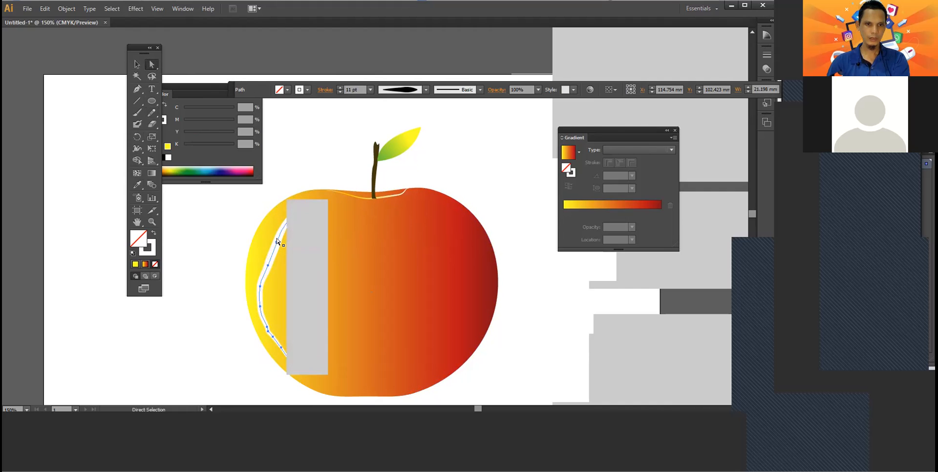
{"action": "left_click", "coordinate": [137, 89]}
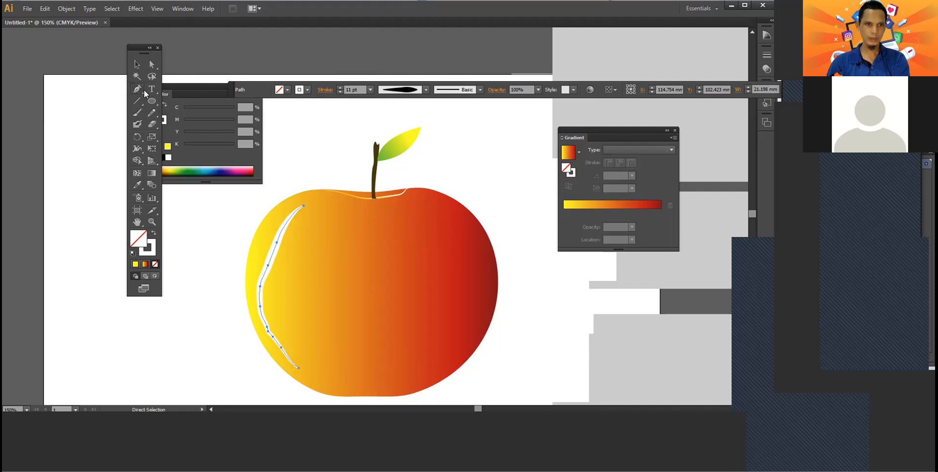
{"action": "left_click", "coordinate": [279, 243]}
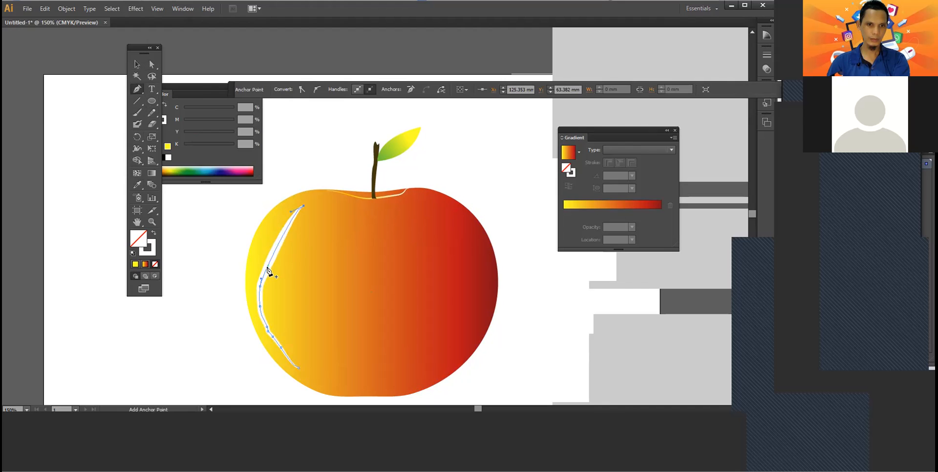
{"action": "left_click", "coordinate": [267, 327]}
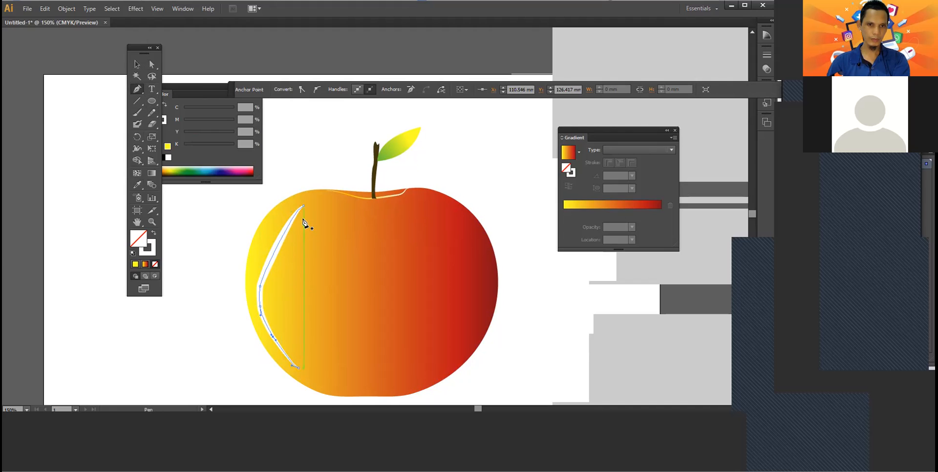
Step: Adjust the highlight's top endpoint and middle anchor points so the curve follows the apple's left edge
{"action": "left_click_drag", "start_coordinate": [304, 206], "coordinate": [299, 206]}
{"action": "left_click_drag", "start_coordinate": [261, 288], "coordinate": [260, 253]}
{"action": "left_click_drag", "start_coordinate": [260, 307], "coordinate": [263, 309]}
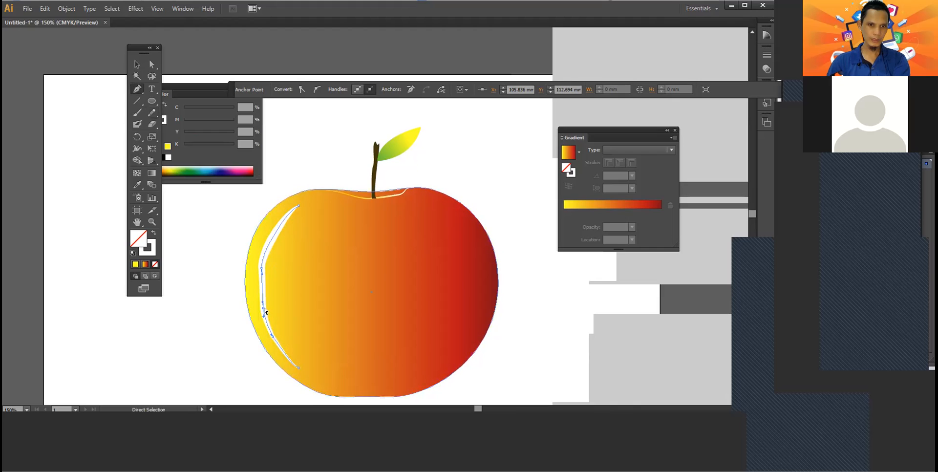
Step: Refine the middle anchor points and direction handles of the white highlight so it curves smoothly along the apple's left side
{"action": "left_click_drag", "start_coordinate": [263, 313], "coordinate": [276, 341]}
{"action": "left_click_drag", "start_coordinate": [266, 312], "coordinate": [262, 307]}
{"action": "left_click_drag", "start_coordinate": [262, 274], "coordinate": [258, 279]}
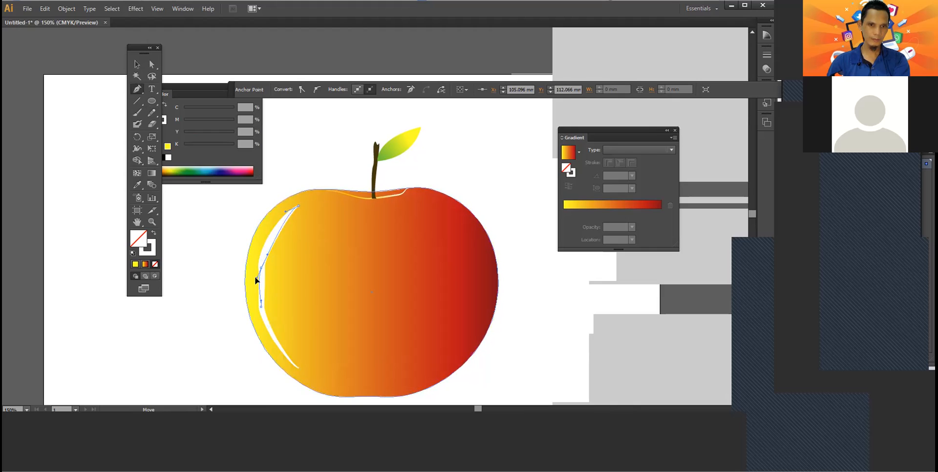
{"action": "left_click", "coordinate": [261, 269]}
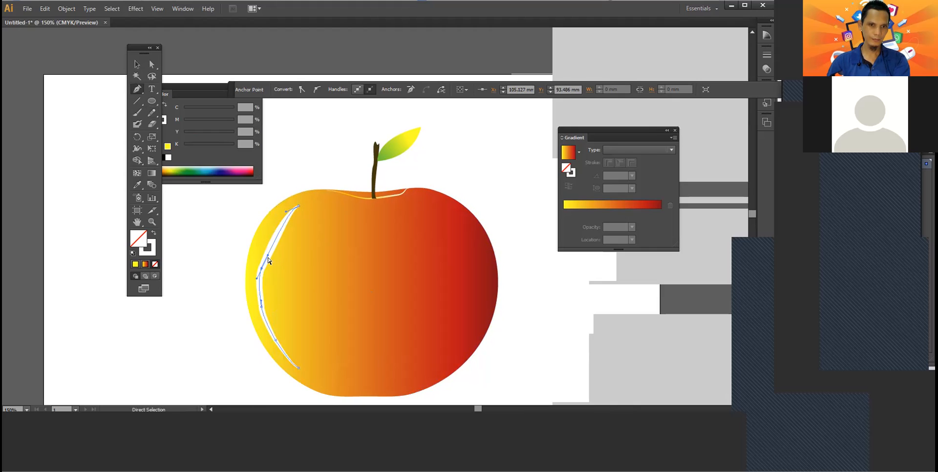
{"action": "left_click_drag", "start_coordinate": [268, 259], "coordinate": [263, 247]}
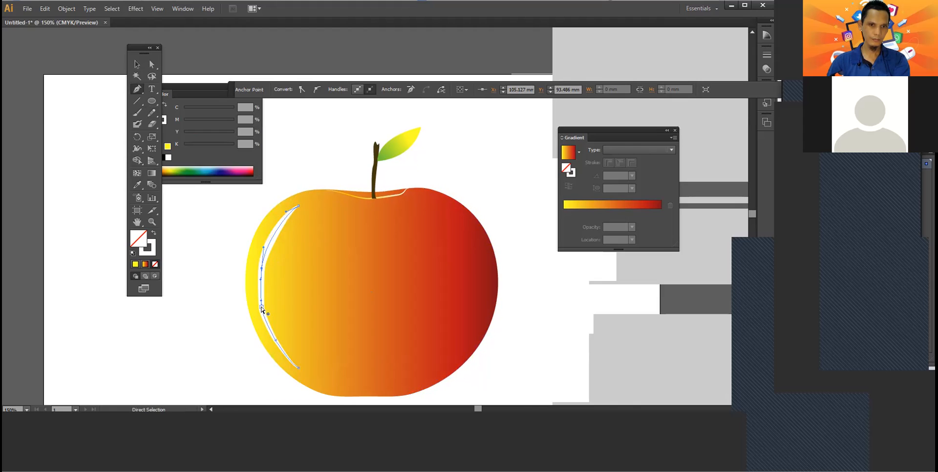
Step: Set the white highlight's opacity to 70% and shift it slightly closer to the apple's left edge
{"action": "left_click", "coordinate": [137, 64]}
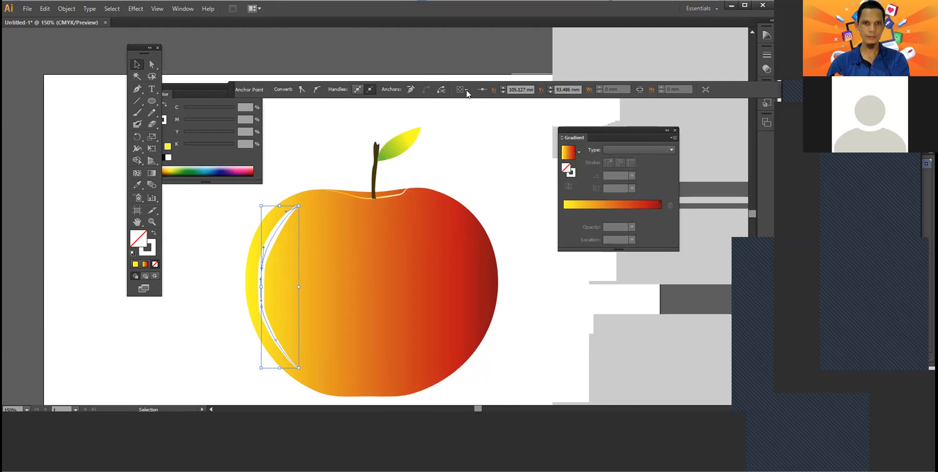
{"action": "left_click", "coordinate": [477, 121]}
{"action": "left_click", "coordinate": [288, 217]}
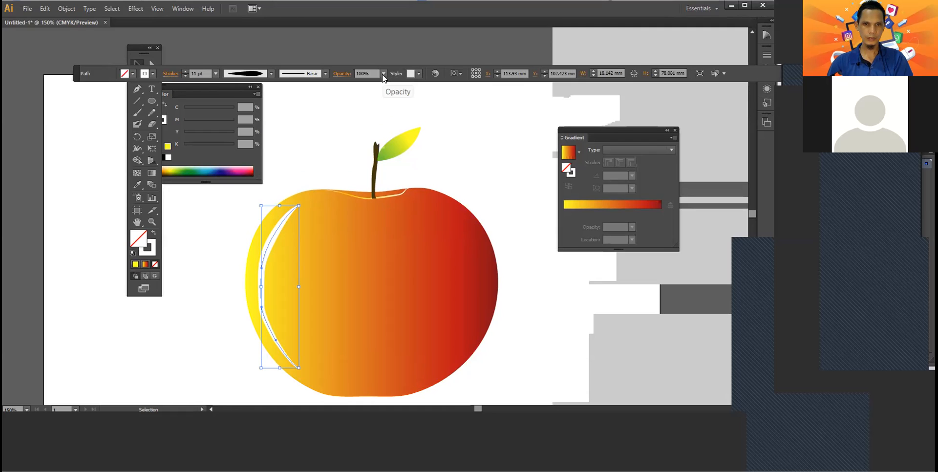
{"action": "left_click", "coordinate": [384, 74]}
{"action": "left_click", "coordinate": [397, 129]}
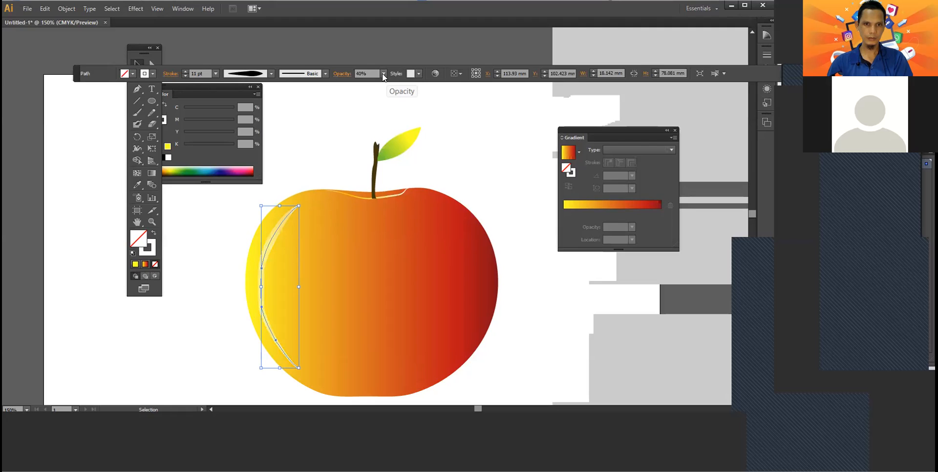
{"action": "left_click", "coordinate": [384, 73]}
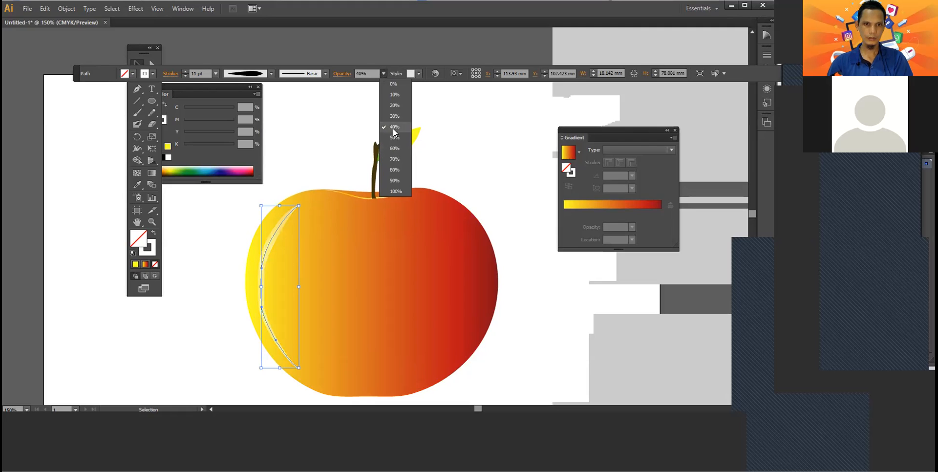
{"action": "left_click", "coordinate": [395, 160]}
{"action": "left_click", "coordinate": [312, 145]}
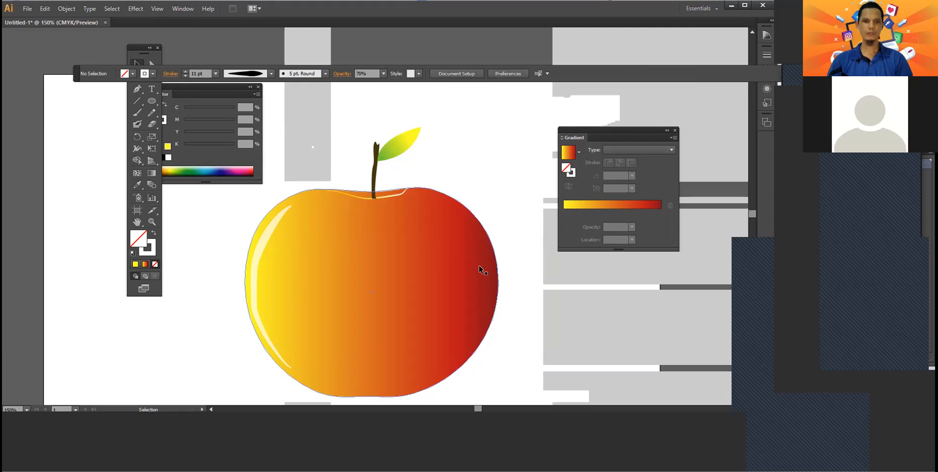
Step: Duplicate the highlight, then rotate and position the copy along the apple's lower-right edge
{"action": "left_click", "coordinate": [265, 236]}
{"action": "key", "text": "ctrl+c"}
{"action": "key", "text": "ctrl+v"}
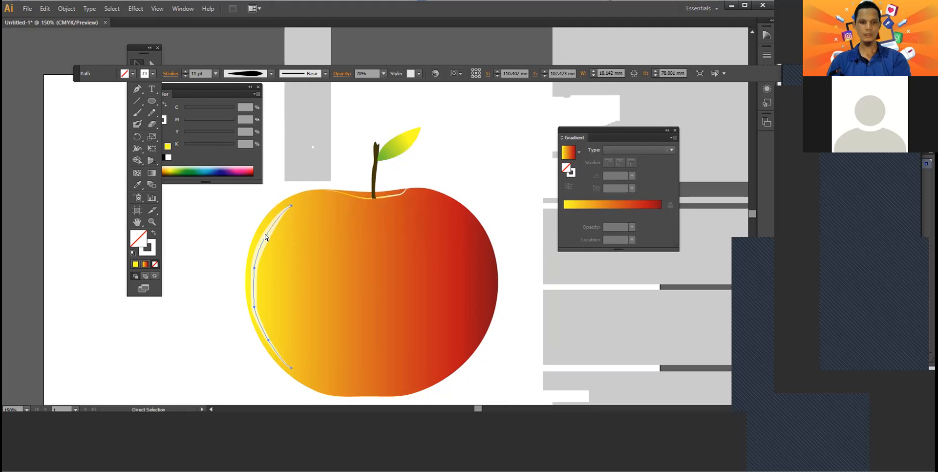
{"action": "left_click_drag", "start_coordinate": [357, 204], "coordinate": [344, 262]}
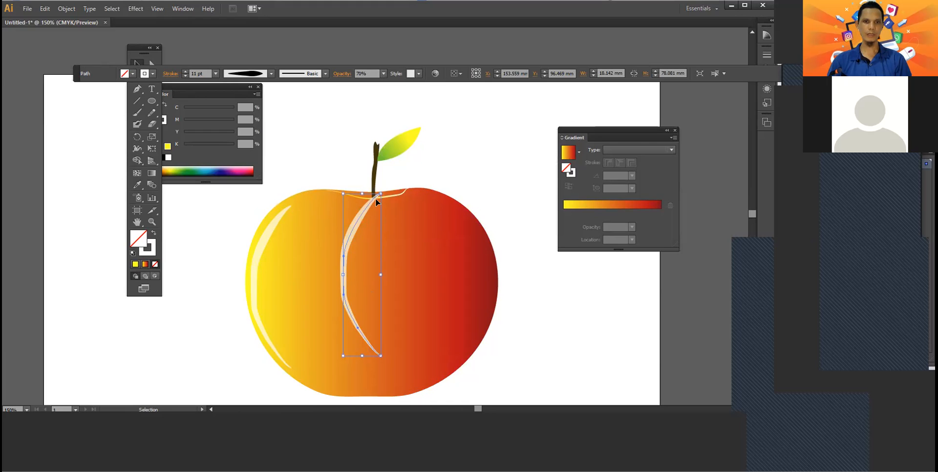
{"action": "left_click_drag", "start_coordinate": [386, 196], "coordinate": [272, 331]}
{"action": "left_click_drag", "start_coordinate": [341, 326], "coordinate": [445, 367]}
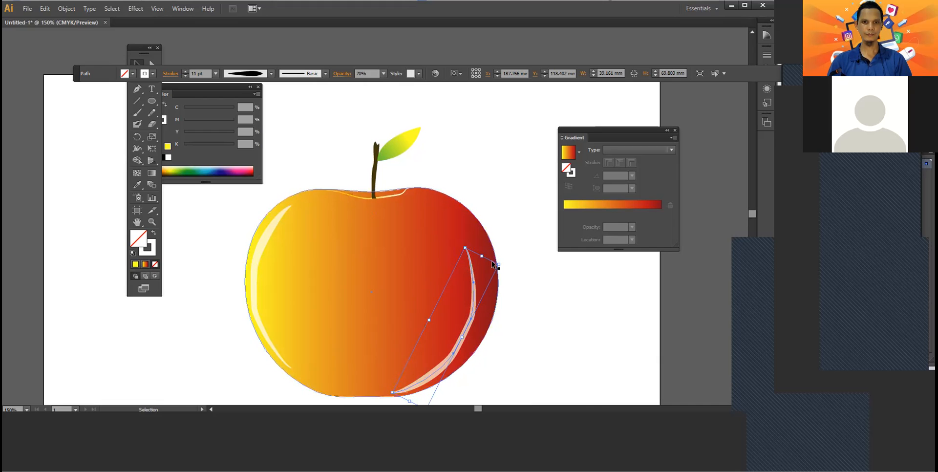
{"action": "left_click_drag", "start_coordinate": [501, 261], "coordinate": [520, 282]}
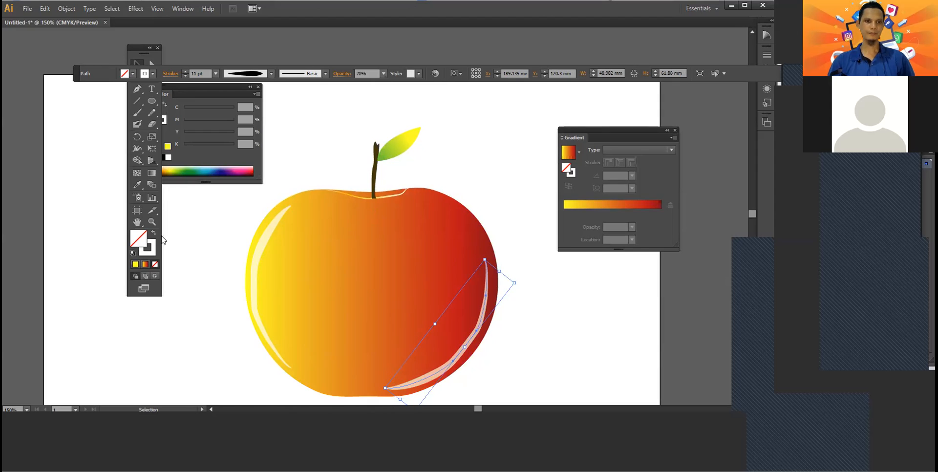
Step: Give the lower-right curve the default black stroke with no fill and apply Width Profile 5
{"action": "left_click", "coordinate": [132, 253]}
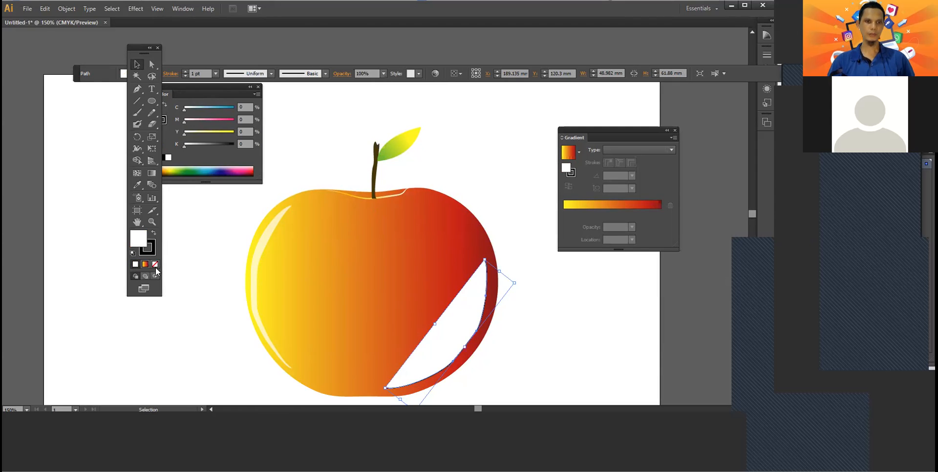
{"action": "left_click", "coordinate": [155, 265]}
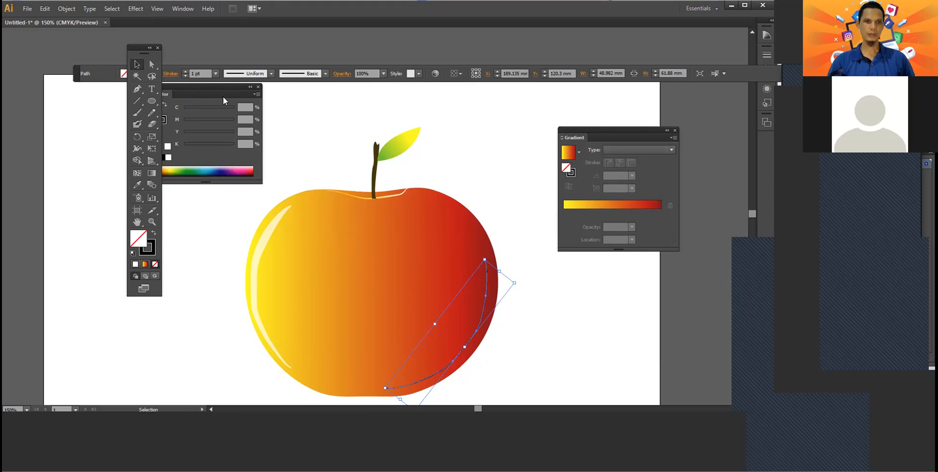
{"action": "left_click", "coordinate": [325, 73]}
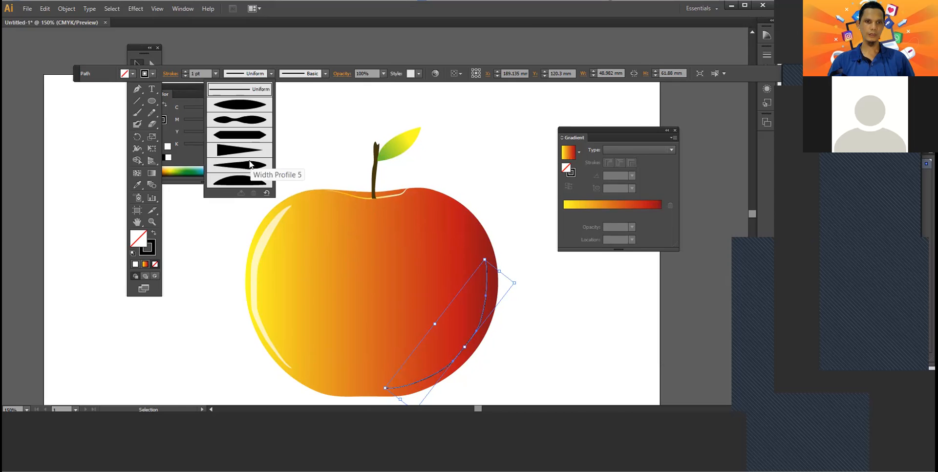
Step: Thicken the lower-right black curve's stroke to 11 pt
{"action": "left_click", "coordinate": [216, 73]}
{"action": "left_click", "coordinate": [225, 146]}
{"action": "left_click", "coordinate": [185, 71]}
{"action": "left_click", "coordinate": [185, 71]}
{"action": "left_click", "coordinate": [185, 71]}
{"action": "left_click", "coordinate": [185, 72]}
{"action": "left_click", "coordinate": [185, 71]}
{"action": "left_click", "coordinate": [185, 71]}
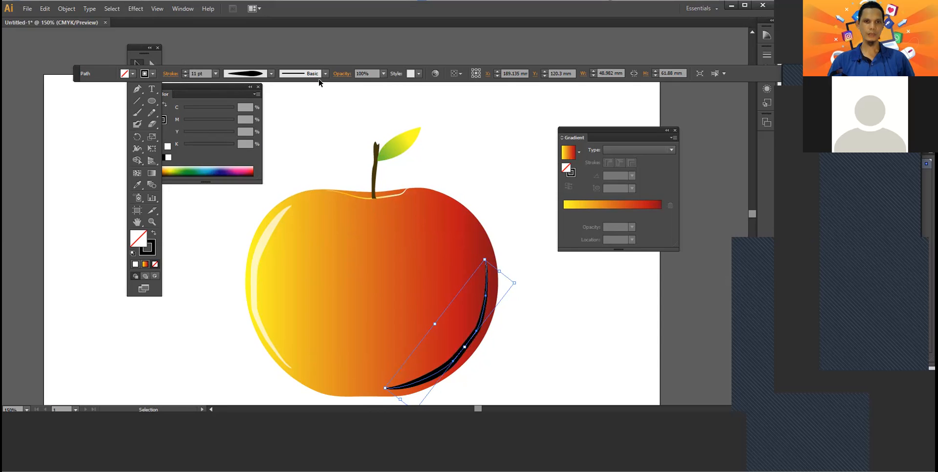
Step: Lower the black curve's opacity to 20% so it serves as a soft shadow on the apple's lower right
{"action": "left_click", "coordinate": [385, 73]}
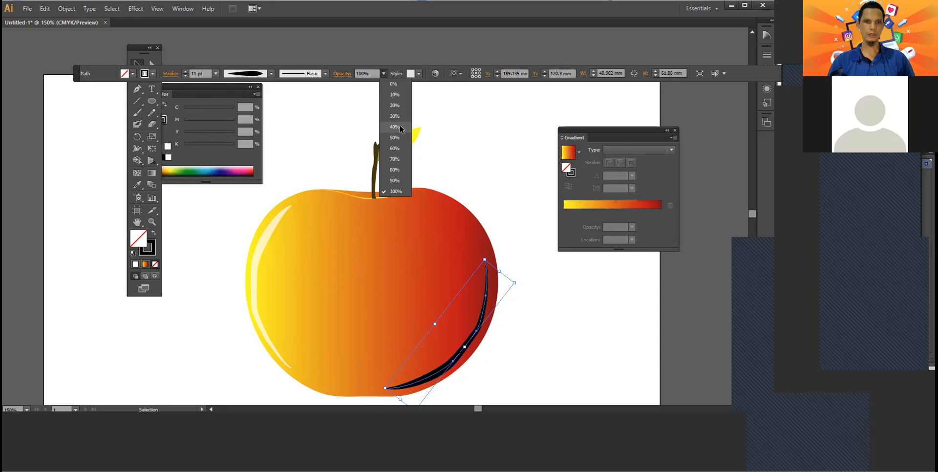
{"action": "left_click", "coordinate": [400, 125]}
{"action": "left_click", "coordinate": [459, 147]}
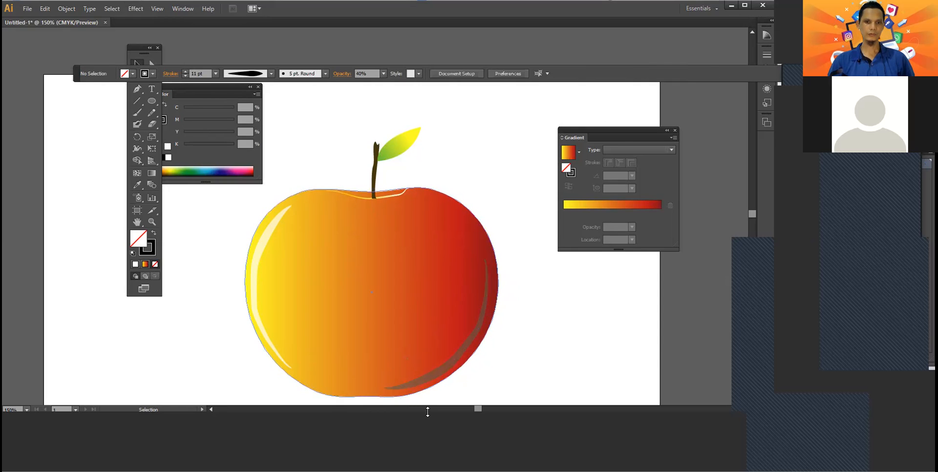
{"action": "left_click", "coordinate": [423, 386]}
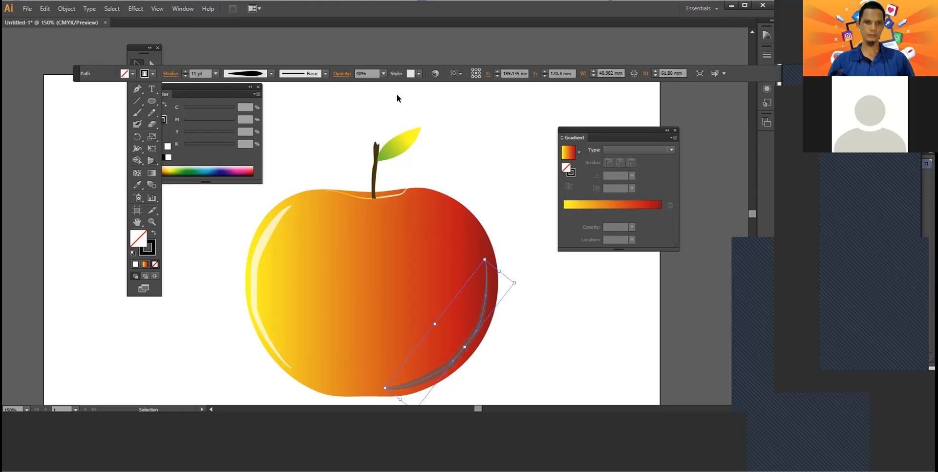
{"action": "left_click", "coordinate": [384, 73]}
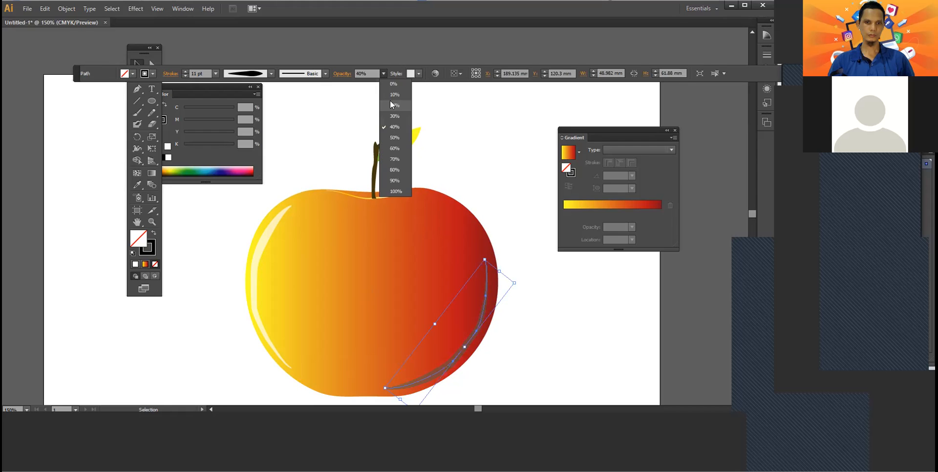
{"action": "left_click", "coordinate": [390, 101]}
{"action": "left_click", "coordinate": [452, 158]}
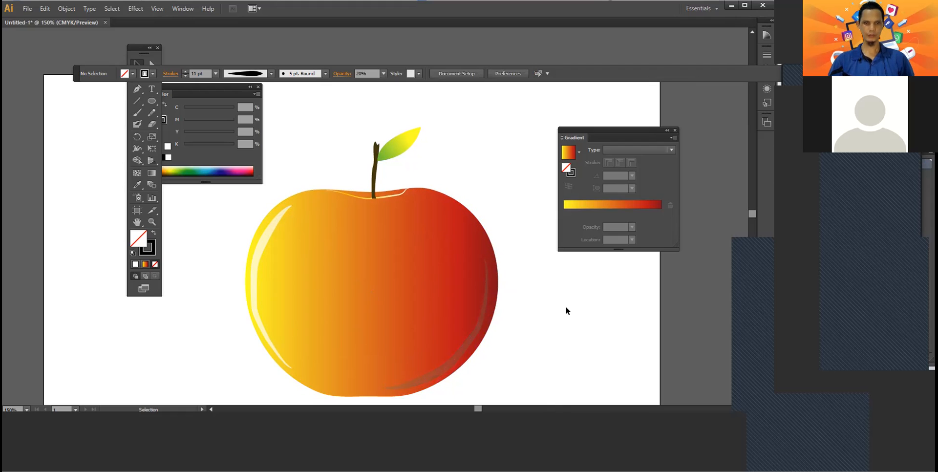
Step: Select the whole apple with its stem, leaf, highlight and shadow, and group all the parts
{"action": "scroll", "coordinate": [565, 306], "scroll_direction": "down", "scroll_amount": 3}
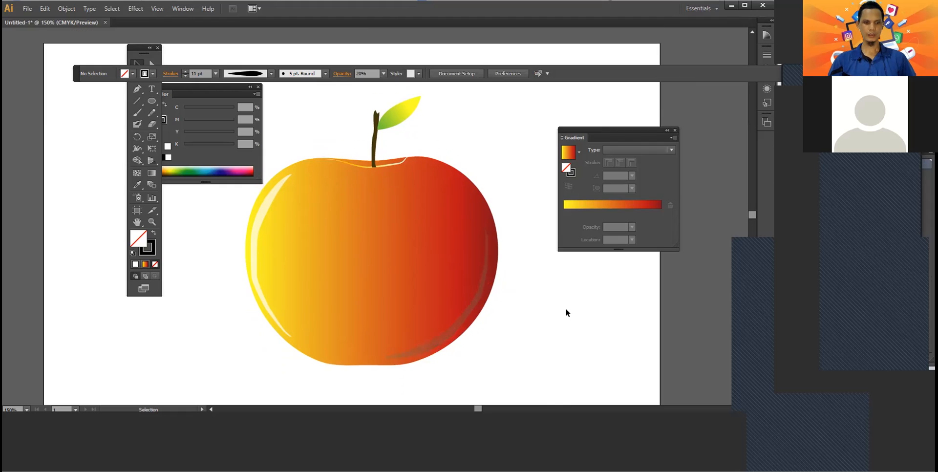
{"action": "scroll", "coordinate": [562, 310], "scroll_direction": "down", "scroll_amount": 1}
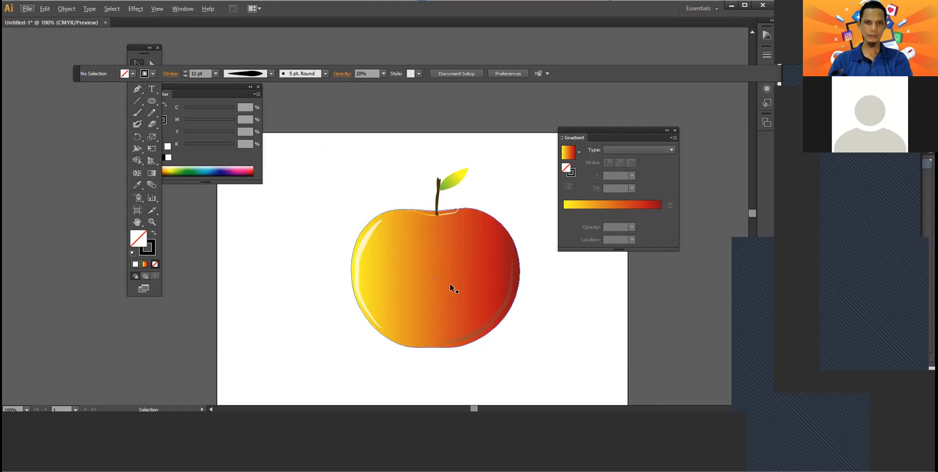
{"action": "left_click", "coordinate": [137, 64]}
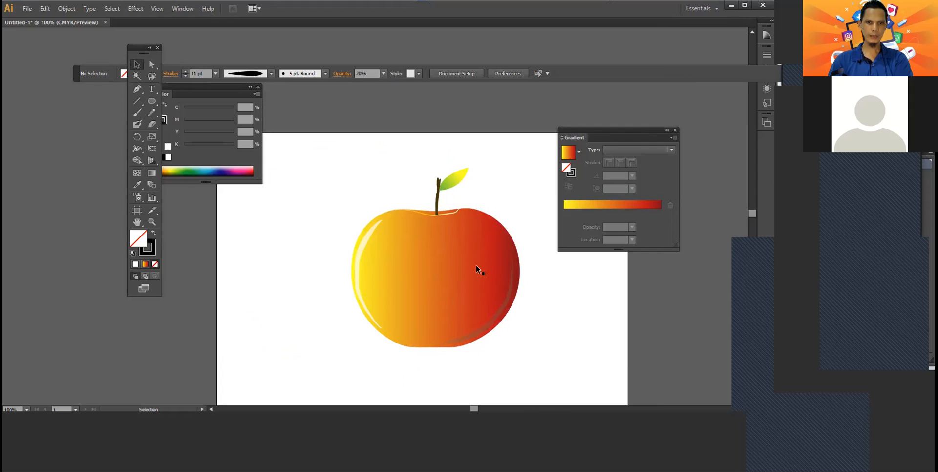
{"action": "left_click", "coordinate": [477, 267]}
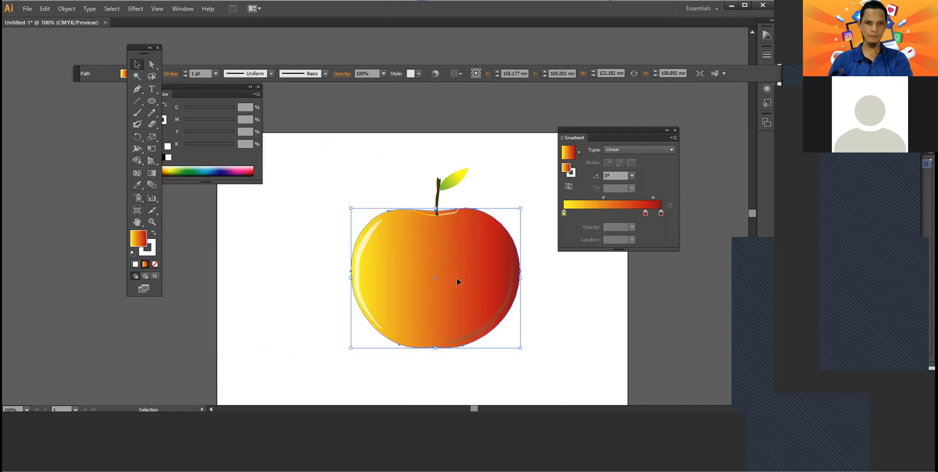
{"action": "left_click", "coordinate": [372, 173]}
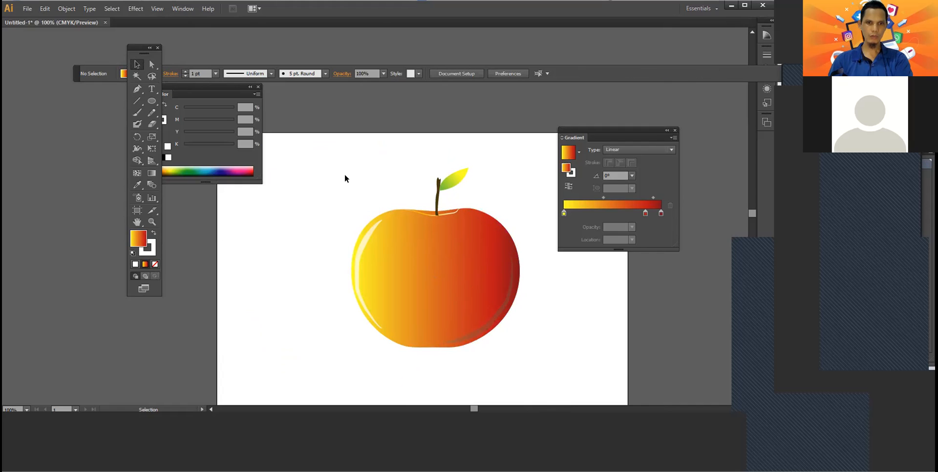
{"action": "left_click_drag", "start_coordinate": [315, 155], "coordinate": [546, 374]}
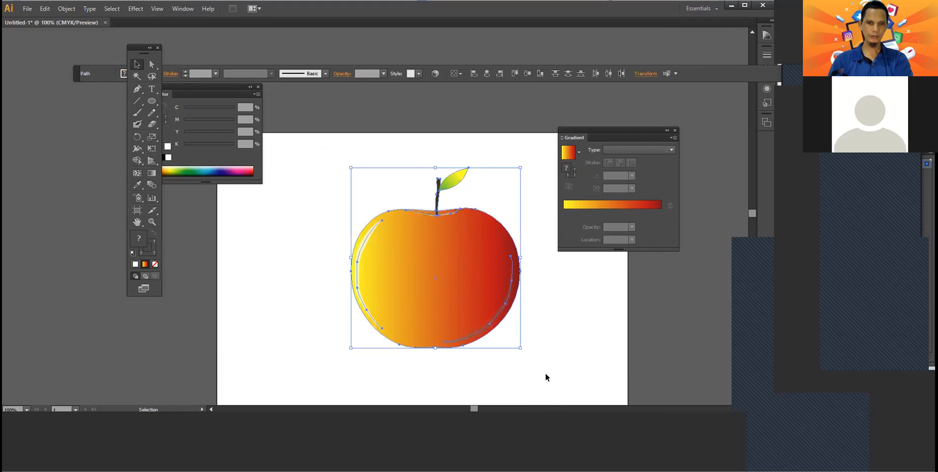
{"action": "right_click", "coordinate": [469, 295]}
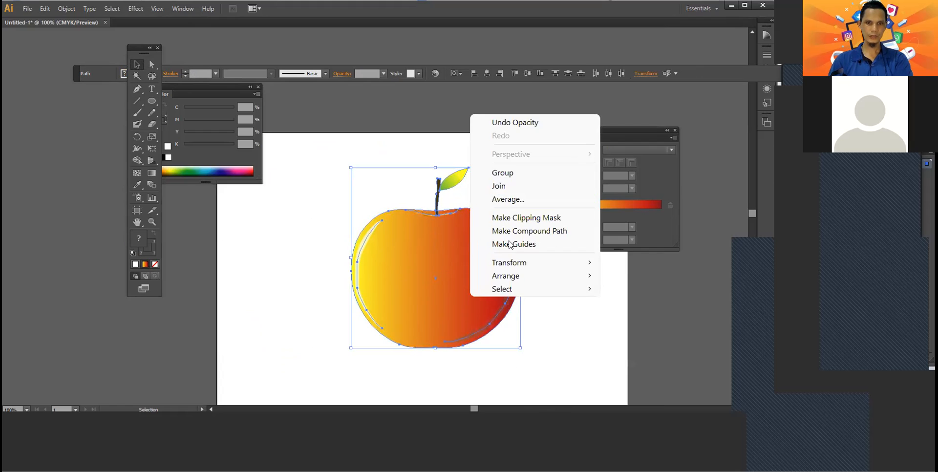
{"action": "left_click", "coordinate": [557, 173]}
Step: Duplicate the apple group and place the copy over the original, offset slightly down and to the right
{"action": "key", "text": "ctrl+c"}
{"action": "key", "text": "ctrl+v"}
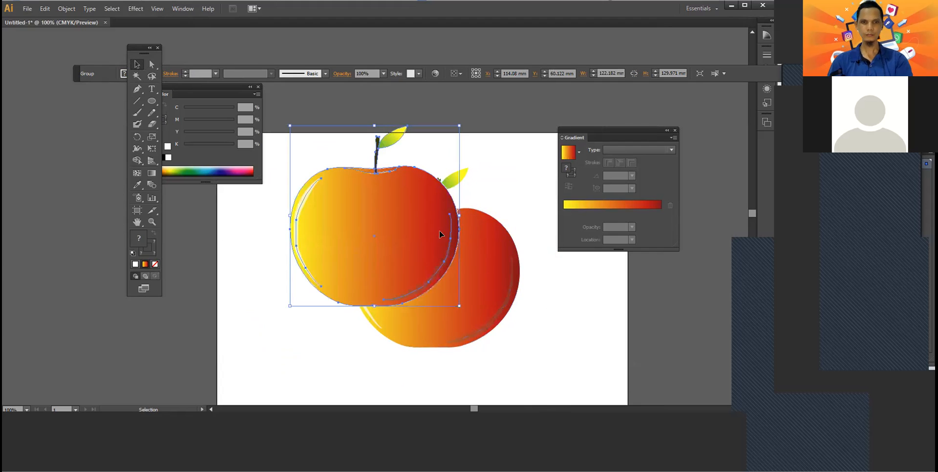
{"action": "left_click_drag", "start_coordinate": [406, 220], "coordinate": [464, 259]}
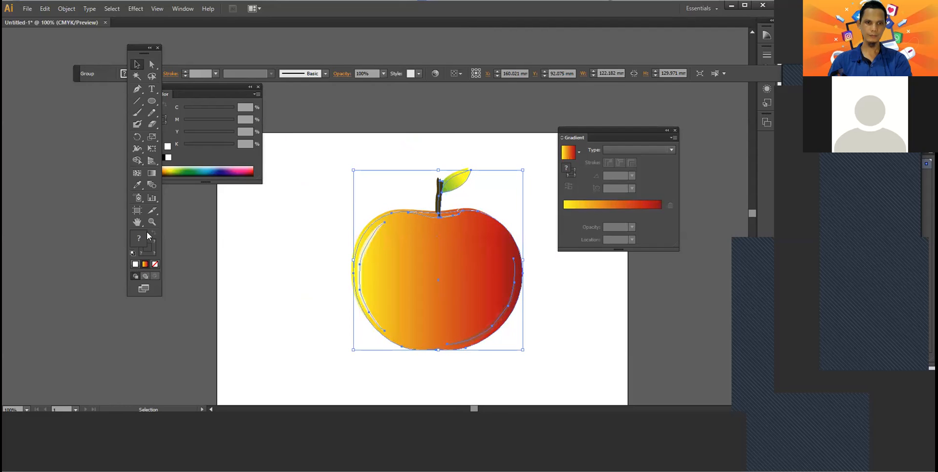
Step: Turn the copied apple group into a silhouette with a solid black fill and no stroke
{"action": "left_click", "coordinate": [133, 253]}
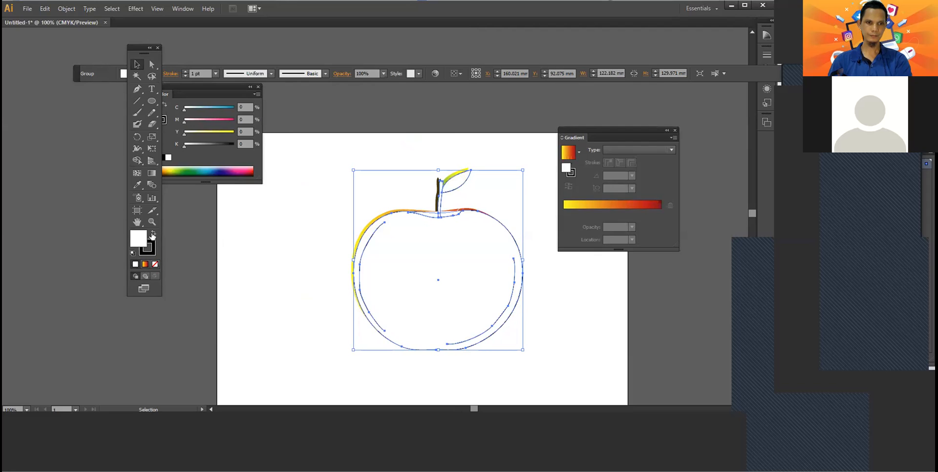
{"action": "left_click", "coordinate": [153, 234]}
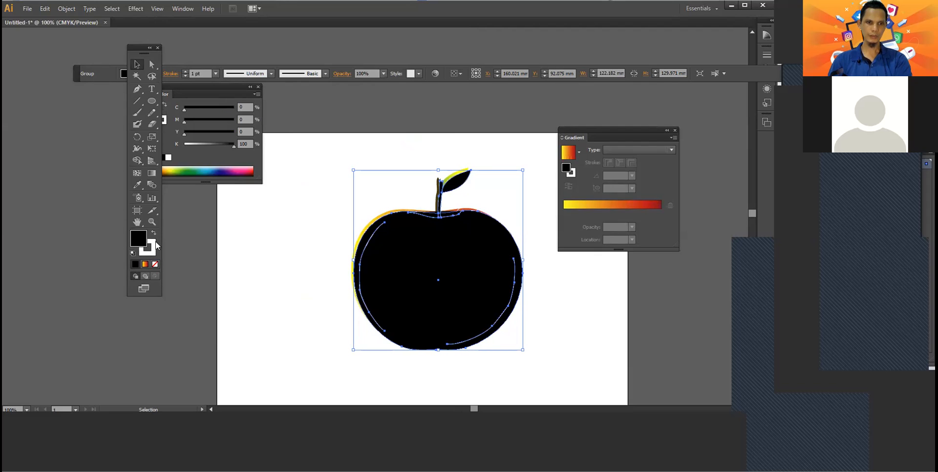
{"action": "left_click", "coordinate": [155, 264]}
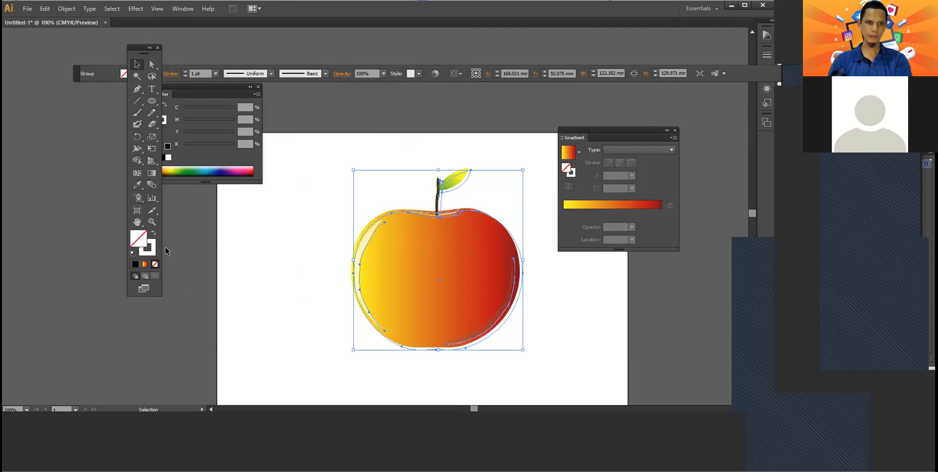
{"action": "key", "text": "ctrl+z"}
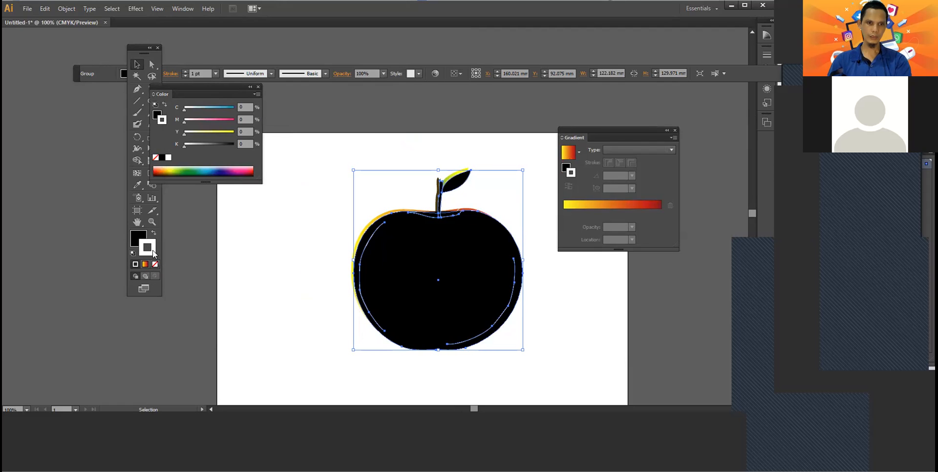
{"action": "left_click", "coordinate": [154, 264]}
{"action": "left_click", "coordinate": [134, 240]}
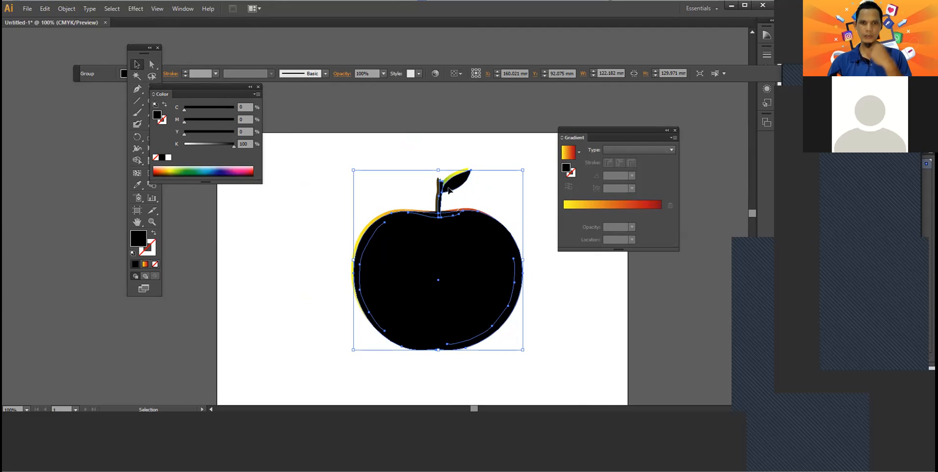
Step: Squash the black silhouette vertically to about 20 mm high at the apple's base and send it behind the apple
{"action": "left_click_drag", "start_coordinate": [439, 171], "coordinate": [439, 303]}
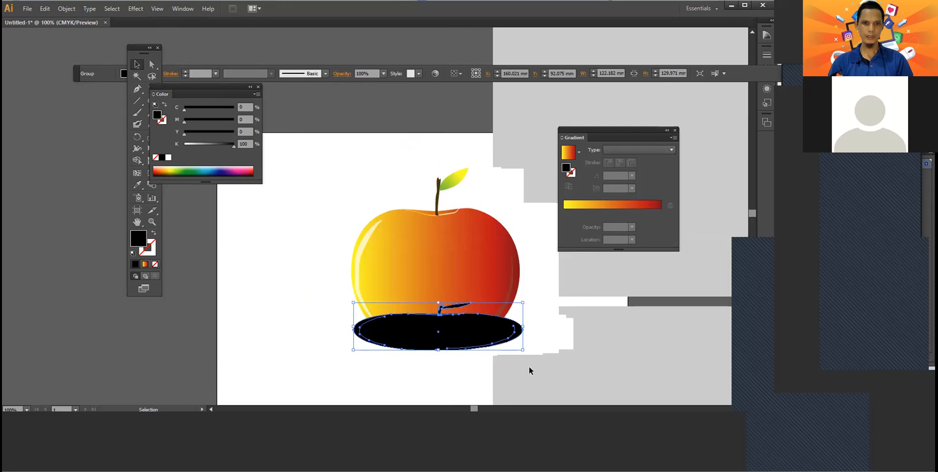
{"action": "right_click", "coordinate": [479, 335]}
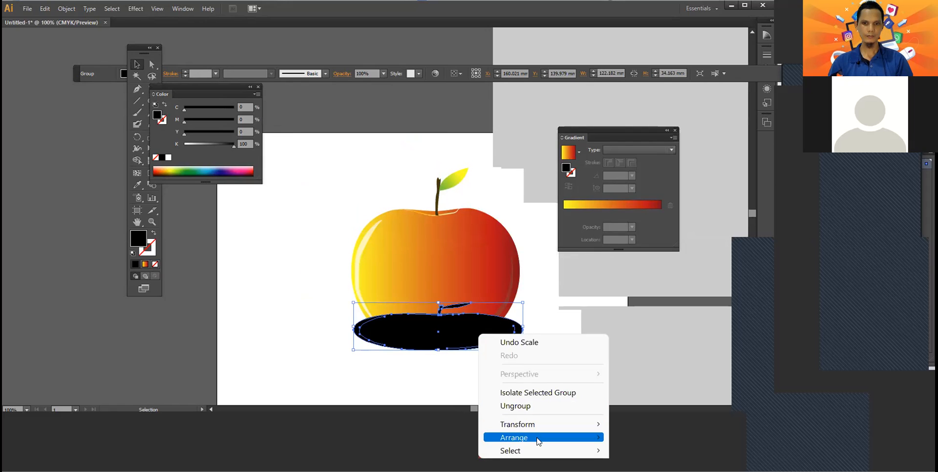
{"action": "left_click", "coordinate": [645, 451]}
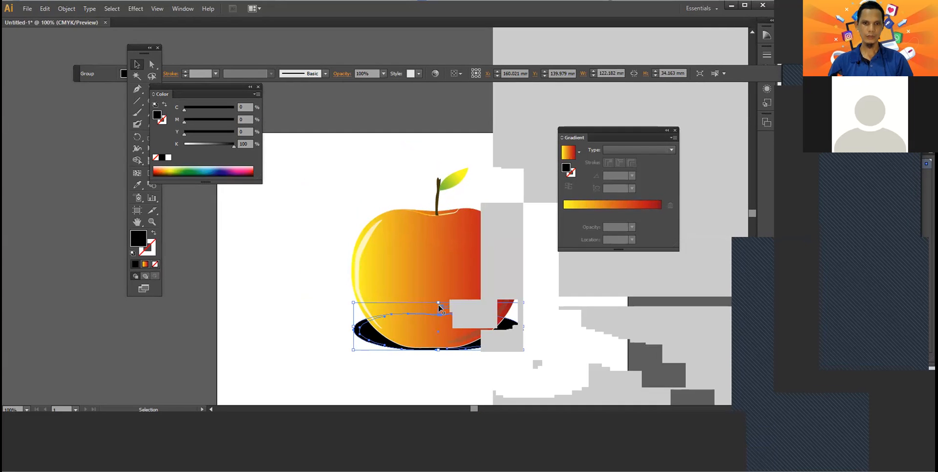
{"action": "left_click_drag", "start_coordinate": [438, 303], "coordinate": [440, 324]}
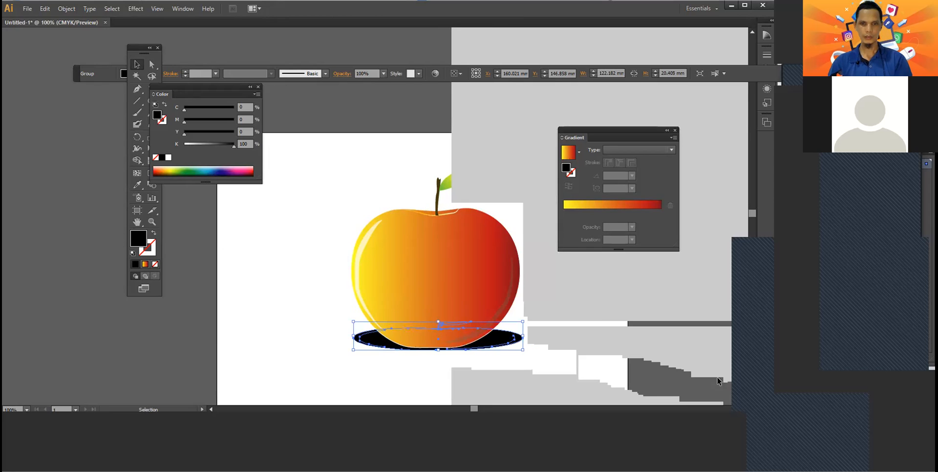
Step: Nudge the flattened black shadow slightly down beneath the apple
{"action": "key", "text": "Down"}
{"action": "key", "text": "Down"}
{"action": "key", "text": "Down"}
{"action": "key", "text": "Down"}
{"action": "key", "text": "Down"}
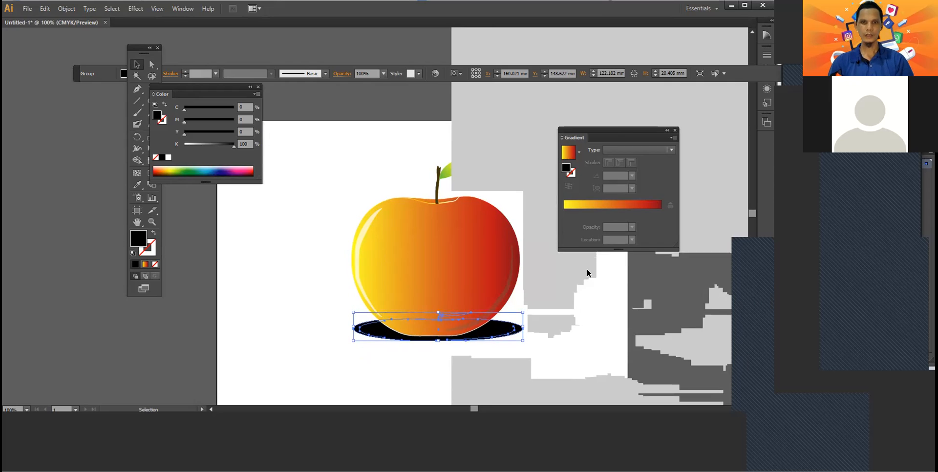
Step: Reduce the flattened shadow's opacity to 20%
{"action": "scroll", "coordinate": [585, 269], "scroll_direction": "down", "scroll_amount": 2}
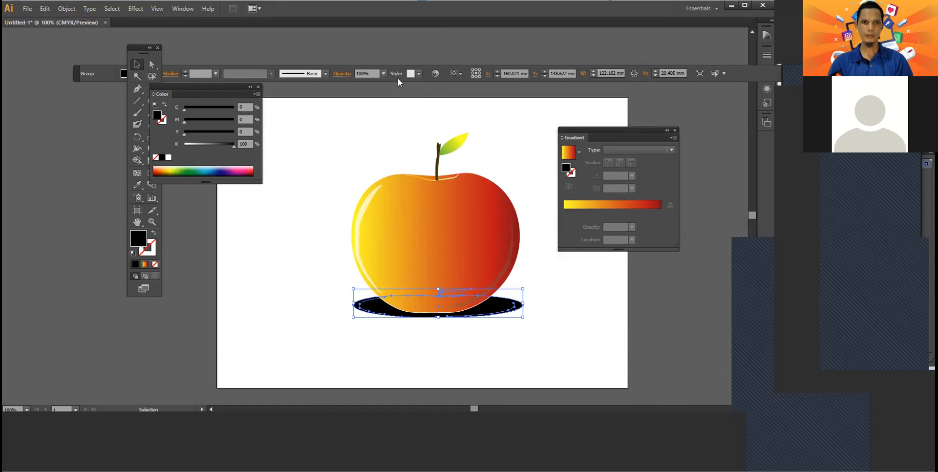
{"action": "left_click", "coordinate": [384, 73]}
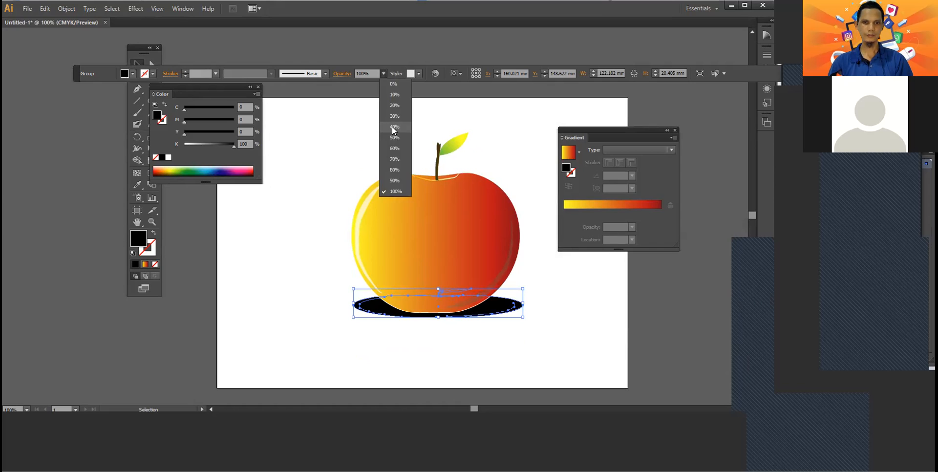
{"action": "left_click", "coordinate": [394, 129]}
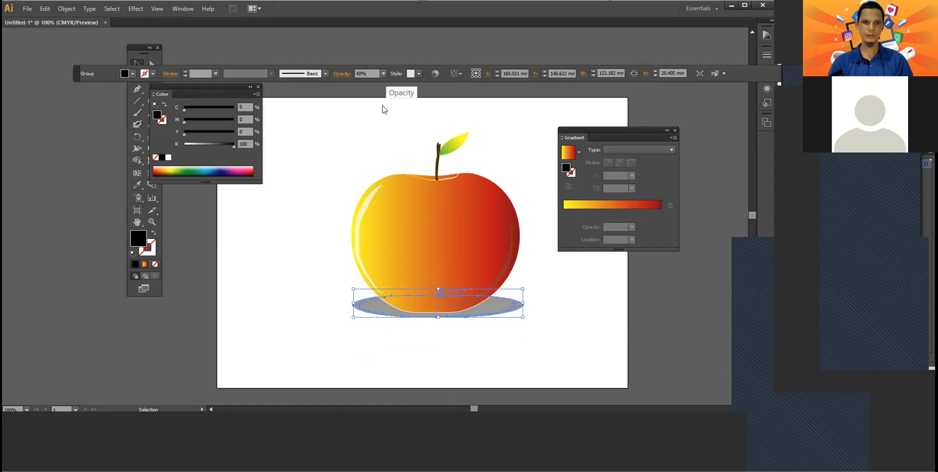
{"action": "left_click", "coordinate": [348, 137]}
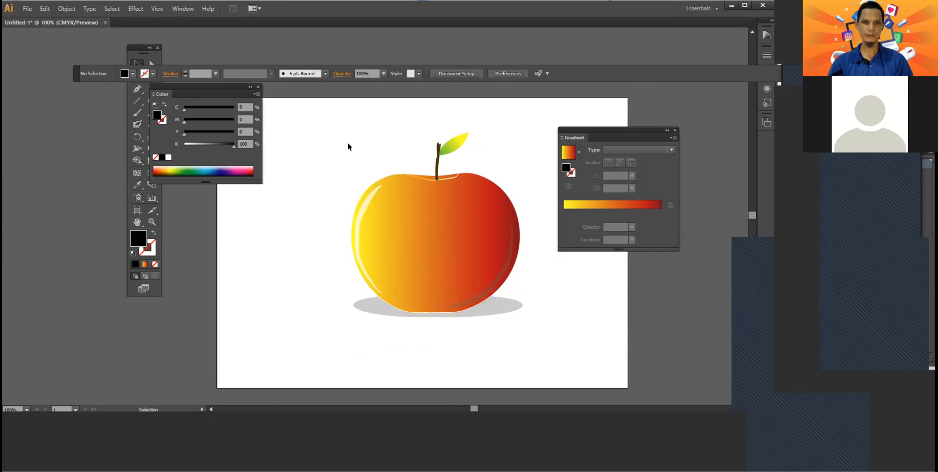
Step: Fine-tune the shadow's size slightly and shift it right so it extends past the apple's right side
{"action": "left_click", "coordinate": [504, 309]}
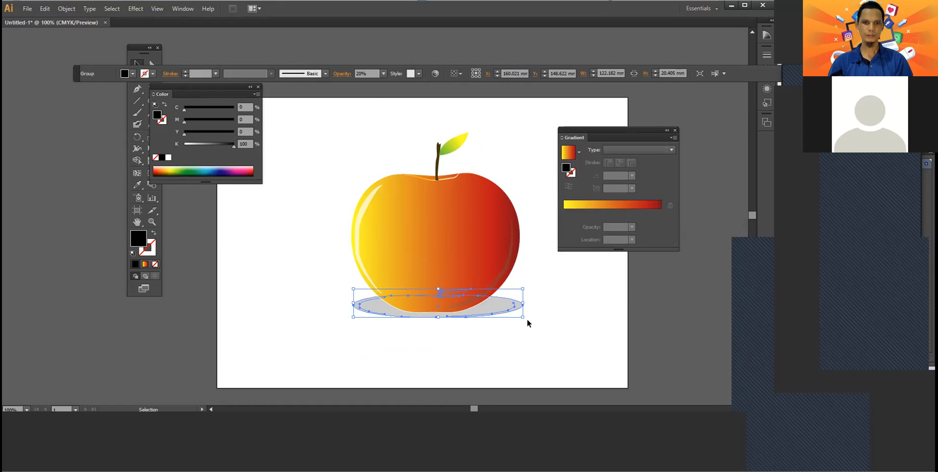
{"action": "mouse_move", "coordinate": [523, 317]}
{"action": "left_mouse_down"}
{"action": "mouse_move", "coordinate": [520, 328]}
{"action": "mouse_move", "coordinate": [526, 320]}
{"action": "left_mouse_up"}
{"action": "left_click", "coordinate": [540, 307]}
{"action": "left_click", "coordinate": [514, 303]}
{"action": "left_click", "coordinate": [573, 300]}
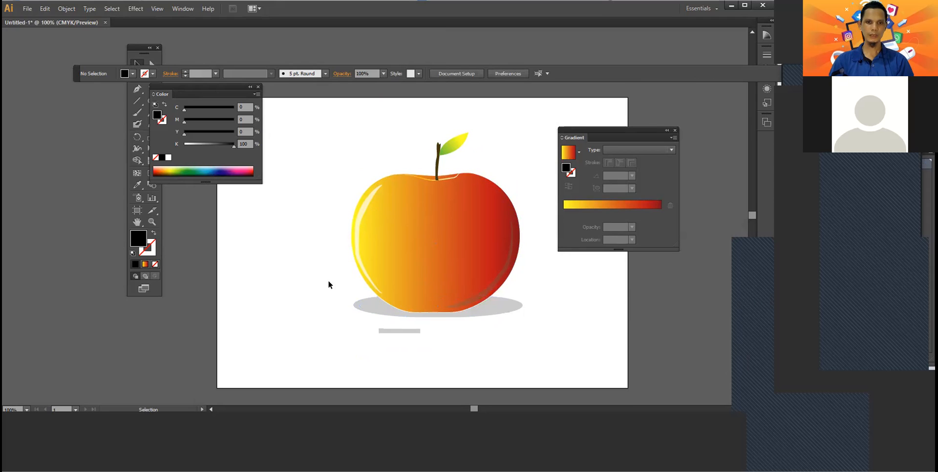
{"action": "left_click", "coordinate": [375, 304]}
{"action": "left_click_drag", "start_coordinate": [376, 304], "coordinate": [413, 309]}
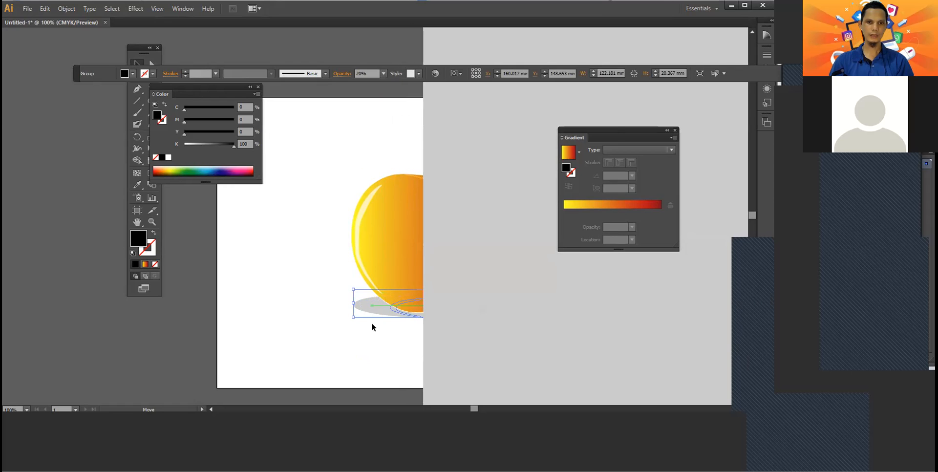
{"action": "left_click", "coordinate": [318, 337]}
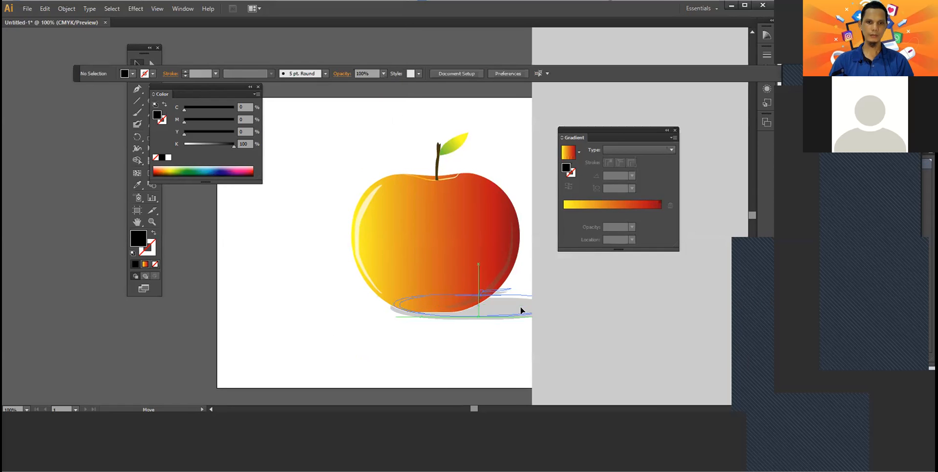
{"action": "left_click", "coordinate": [515, 306]}
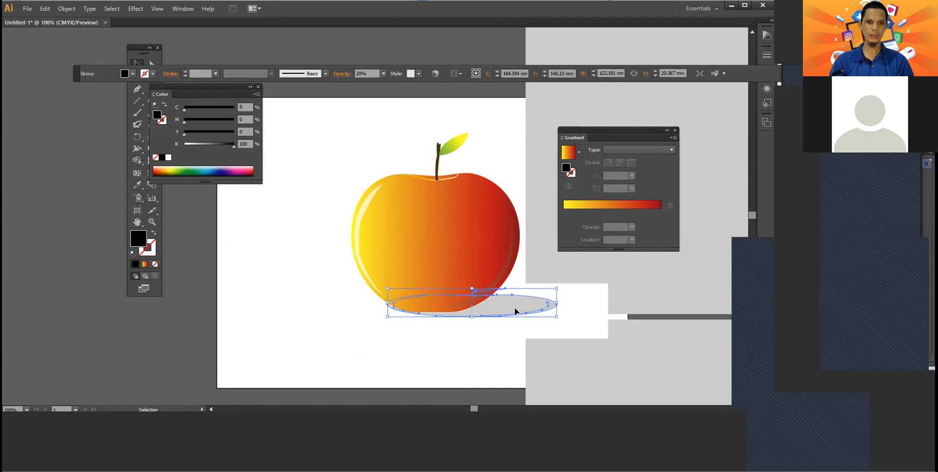
{"action": "left_click", "coordinate": [451, 341]}
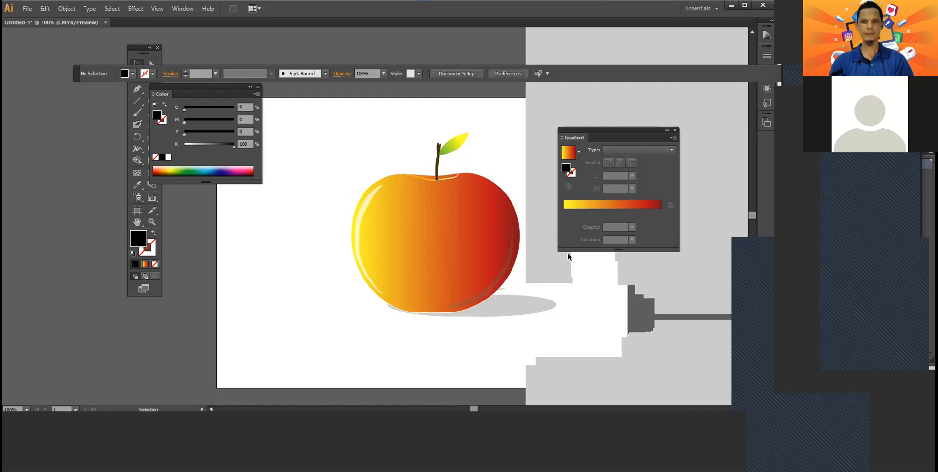
Step: Stretch the shadow to about 139 mm wide and flatten it to about 11 mm high
{"action": "scroll", "coordinate": [568, 256], "scroll_direction": "up", "scroll_amount": 2}
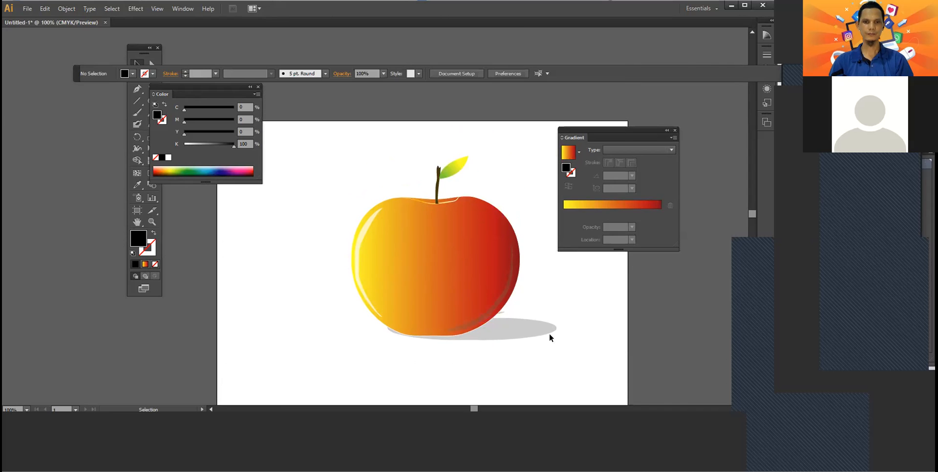
{"action": "left_click", "coordinate": [549, 334]}
{"action": "left_click_drag", "start_coordinate": [556, 326], "coordinate": [580, 330]}
{"action": "left_click_drag", "start_coordinate": [484, 313], "coordinate": [488, 326]}
{"action": "left_click", "coordinate": [477, 383]}
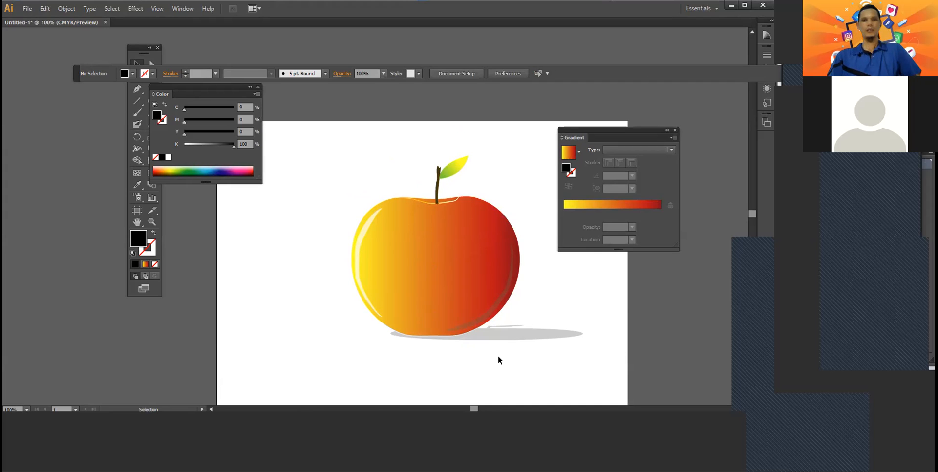
Step: Lower the stretched shadow's opacity to 10%
{"action": "left_click", "coordinate": [509, 335]}
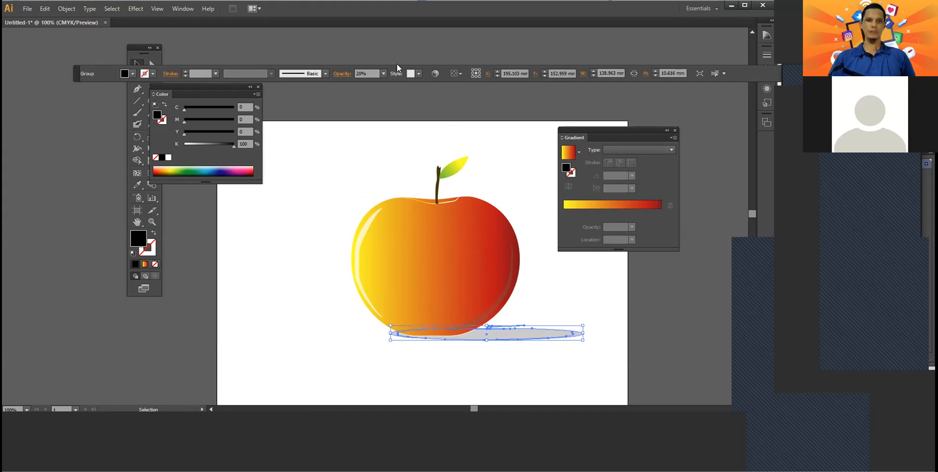
{"action": "left_click", "coordinate": [384, 73]}
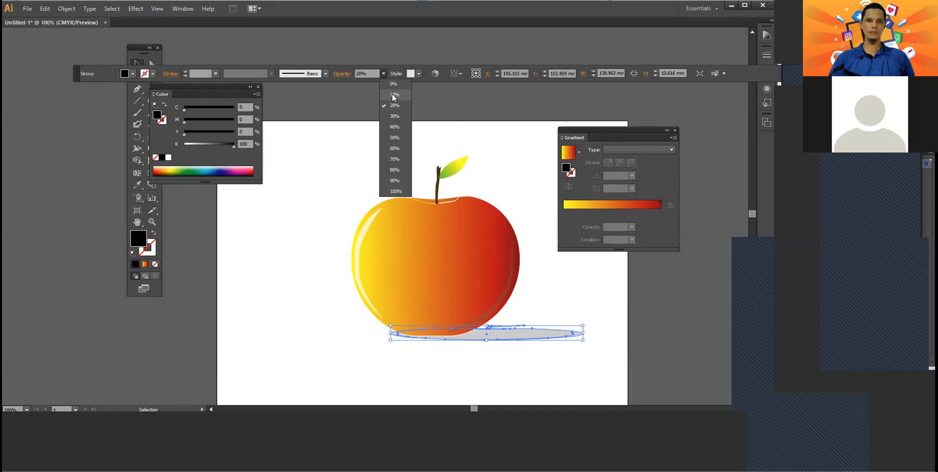
{"action": "left_click", "coordinate": [394, 95]}
{"action": "left_click", "coordinate": [303, 234]}
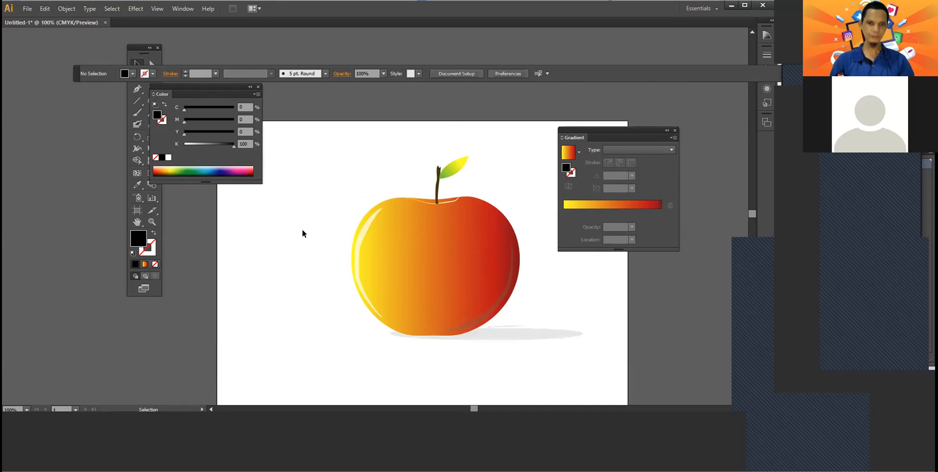
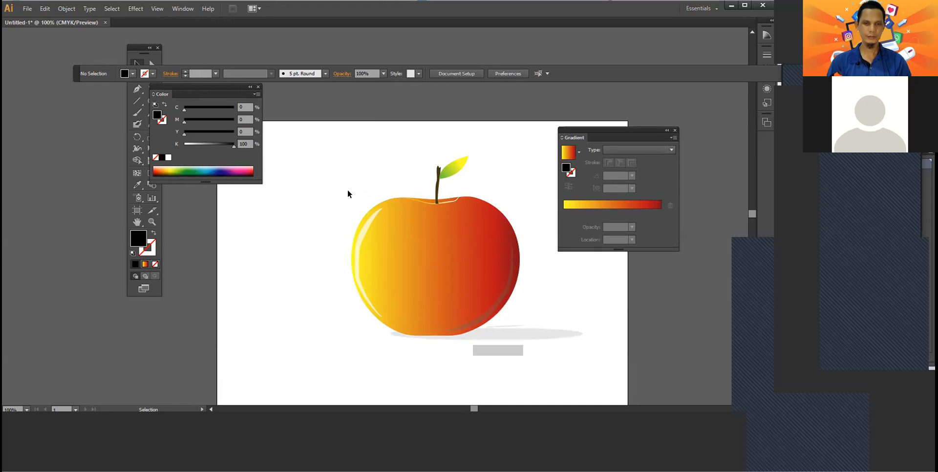
Step: Group the apple with its cast shadow and scale the group down into the artboard's lower-left area
{"action": "left_click_drag", "start_coordinate": [302, 146], "coordinate": [597, 379]}
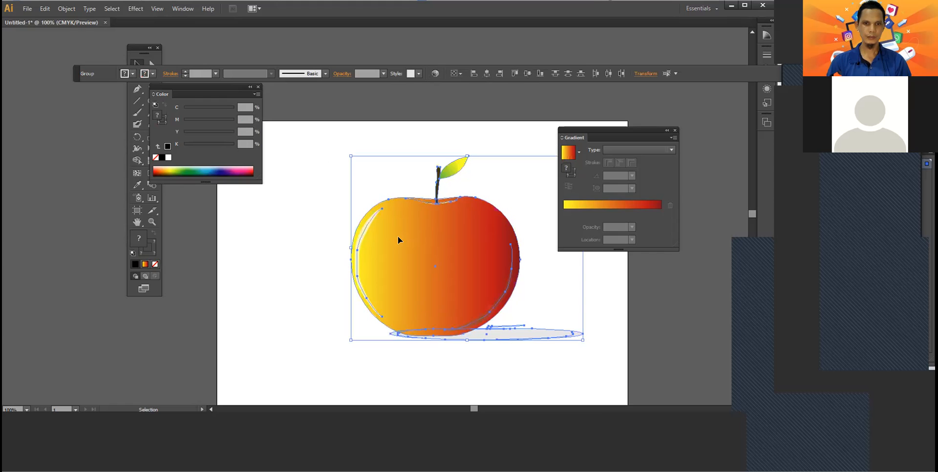
{"action": "right_click", "coordinate": [398, 238]}
{"action": "left_click", "coordinate": [447, 299]}
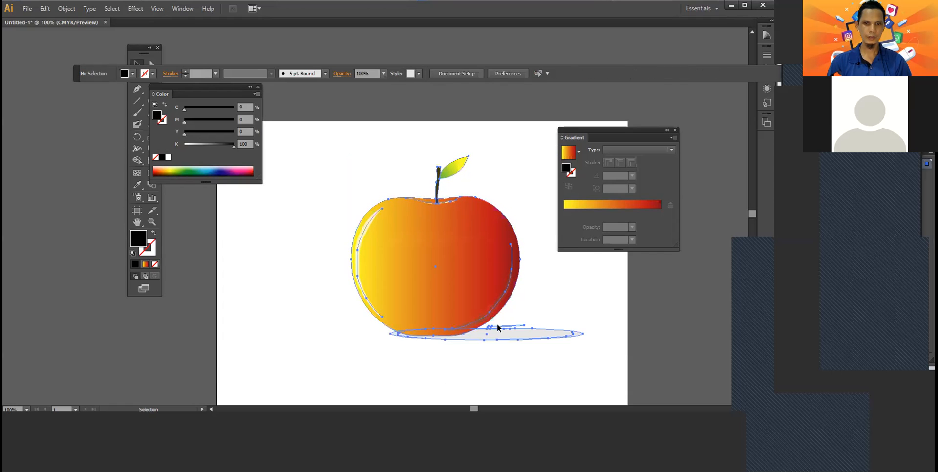
{"action": "left_click_drag", "start_coordinate": [583, 341], "coordinate": [215, 360]}
{"action": "left_click", "coordinate": [317, 317]}
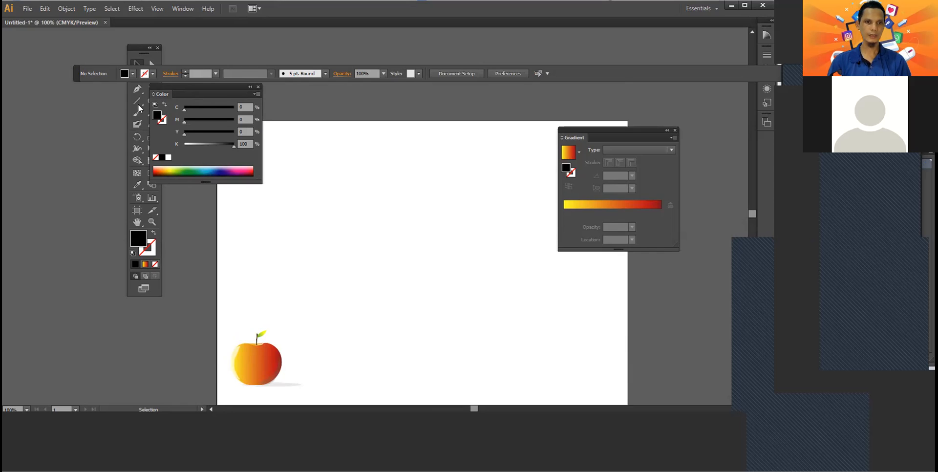
Step: Move the Color palette clear of the tools and the Gradient palette farther off the artboard
{"action": "left_click_drag", "start_coordinate": [194, 96], "coordinate": [222, 98]}
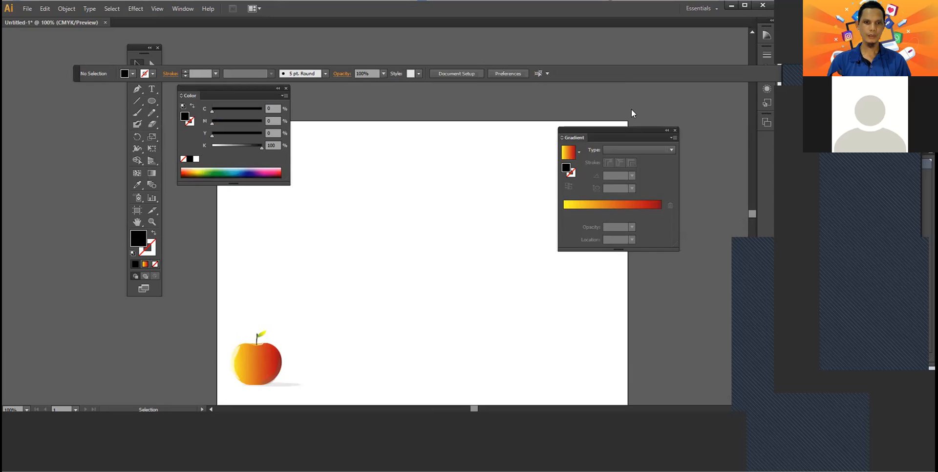
{"action": "left_click_drag", "start_coordinate": [579, 136], "coordinate": [615, 102]}
{"action": "left_click", "coordinate": [268, 360]}
{"action": "left_click", "coordinate": [345, 310]}
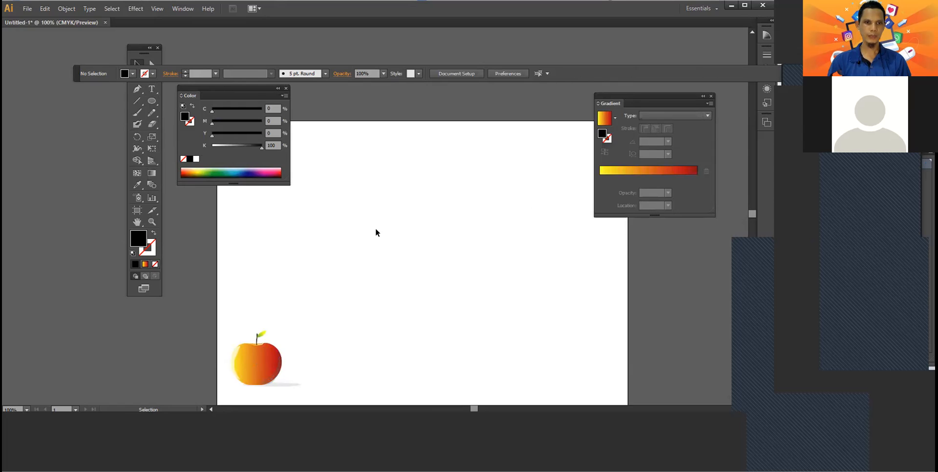
Step: Add the text "MALAM" on the artboard and enlarge it to about 141 pt
{"action": "left_click", "coordinate": [150, 90]}
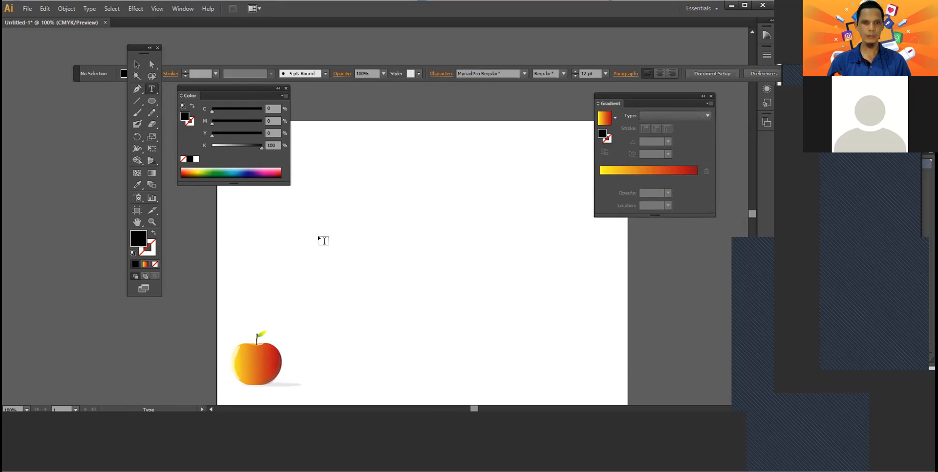
{"action": "left_click", "coordinate": [324, 239]}
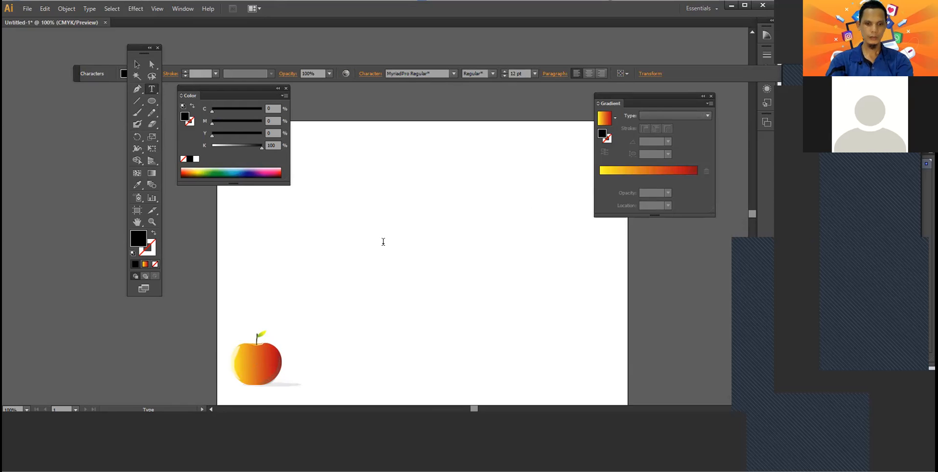
{"action": "type", "text": "MALAM"}
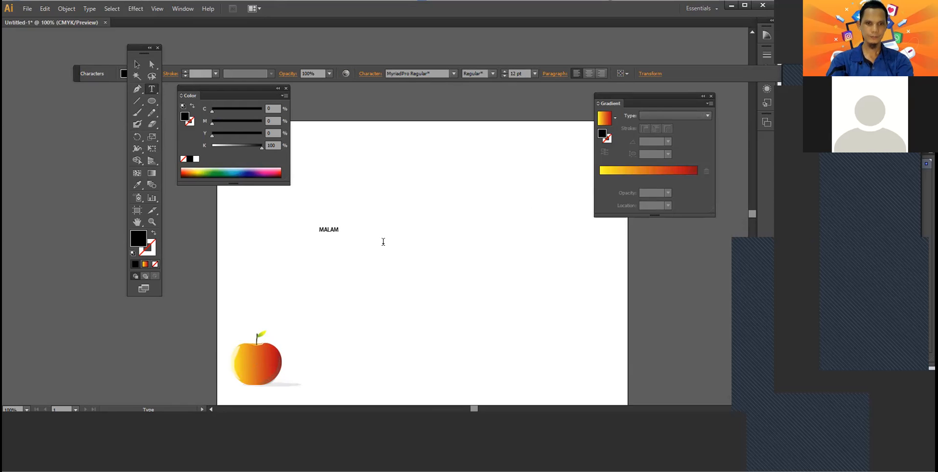
{"action": "left_click", "coordinate": [136, 61]}
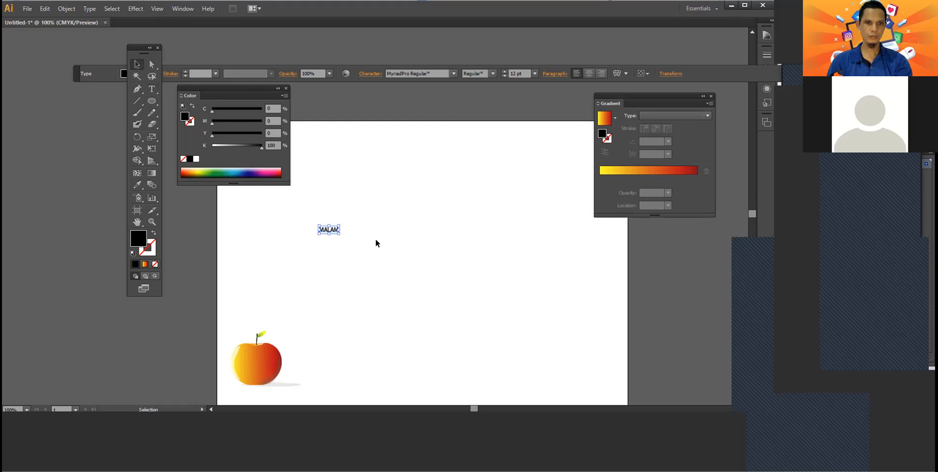
{"action": "left_click_drag", "start_coordinate": [339, 235], "coordinate": [548, 311]}
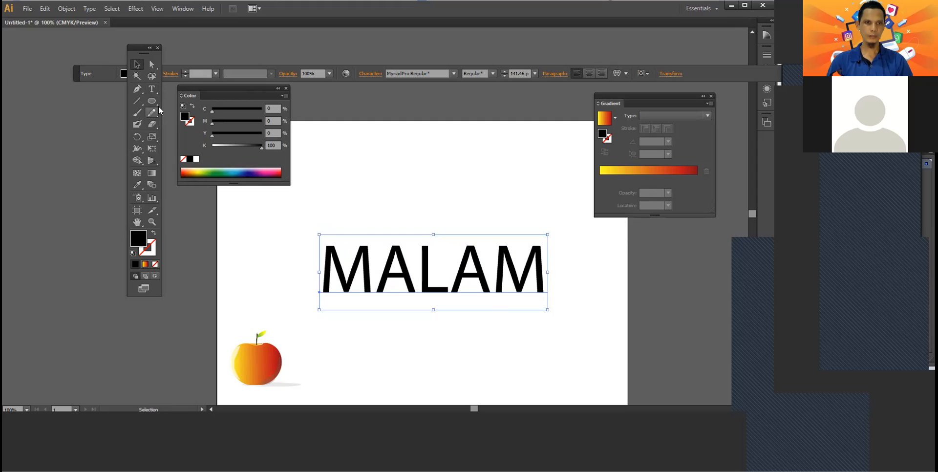
Step: Check that the enlarged MALAM text is still editable by placing the cursor between letters and selecting the word
{"action": "left_click", "coordinate": [153, 89]}
{"action": "left_click", "coordinate": [376, 274]}
{"action": "key", "text": "Right"}
{"action": "key", "text": "Right"}
{"action": "key", "text": "Right"}
{"action": "key", "text": "Right"}
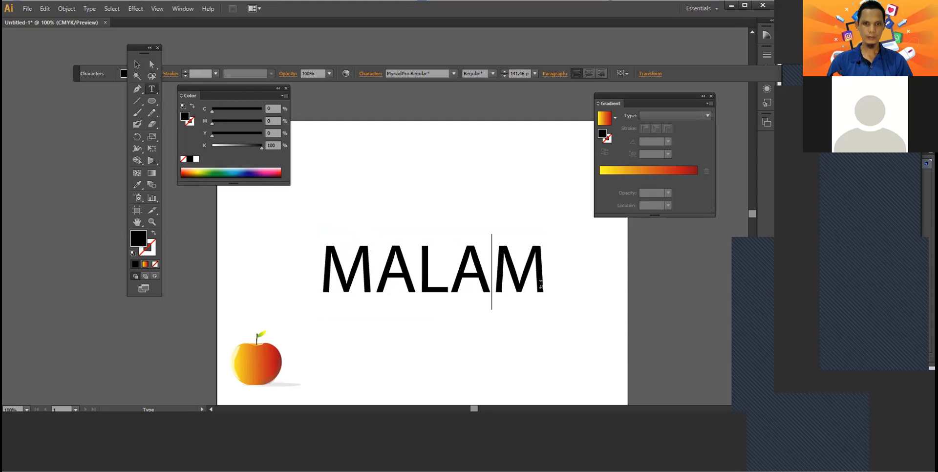
{"action": "double_click", "coordinate": [518, 280]}
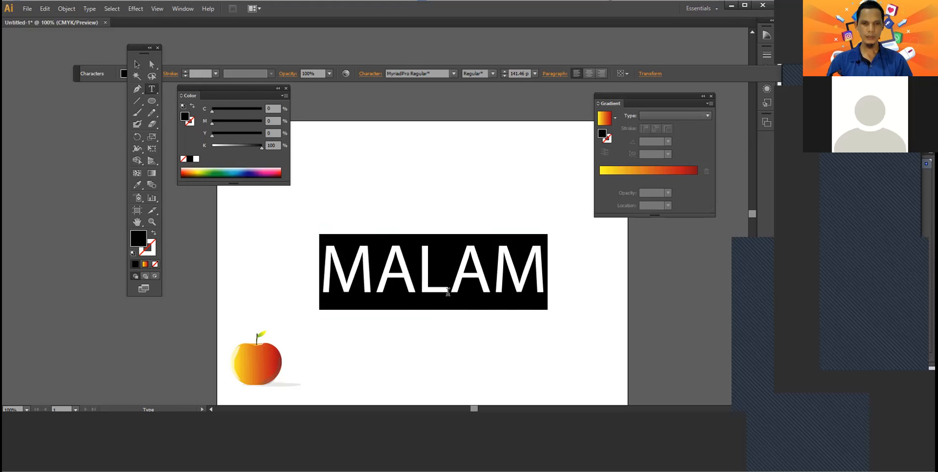
{"action": "left_click", "coordinate": [450, 286]}
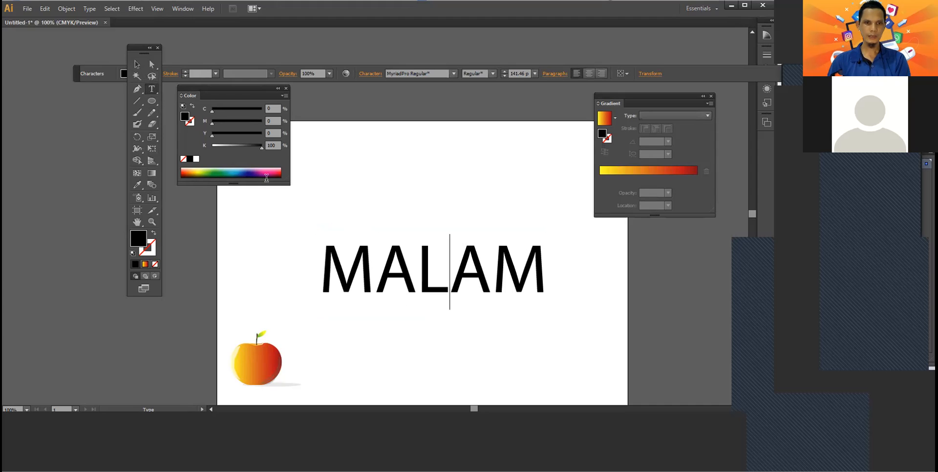
{"action": "left_click", "coordinate": [137, 65]}
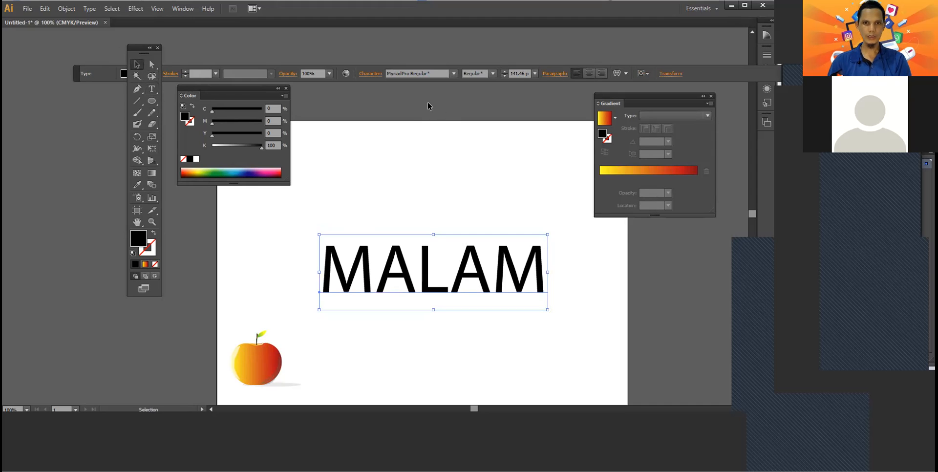
Step: Set the MALAM text's tracking to -25 and its font to Cooper Black, and reposition it on the artboard
{"action": "left_click", "coordinate": [364, 74]}
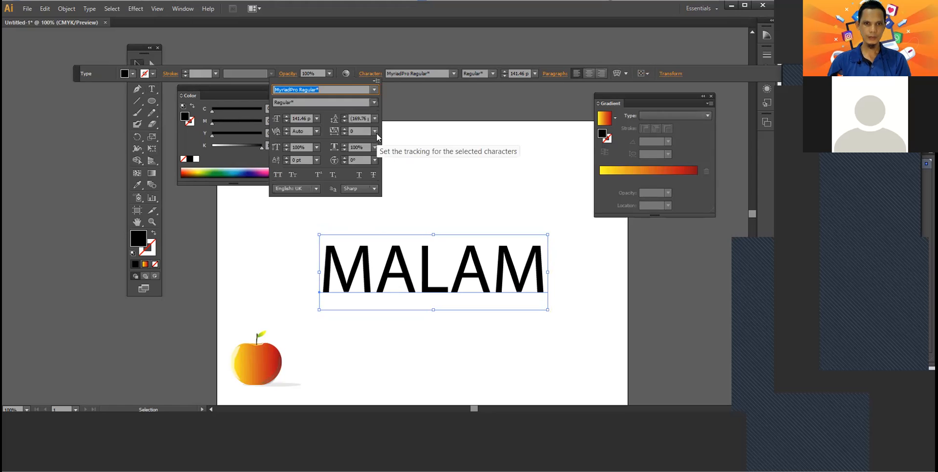
{"action": "left_click", "coordinate": [375, 132]}
{"action": "left_click", "coordinate": [382, 175]}
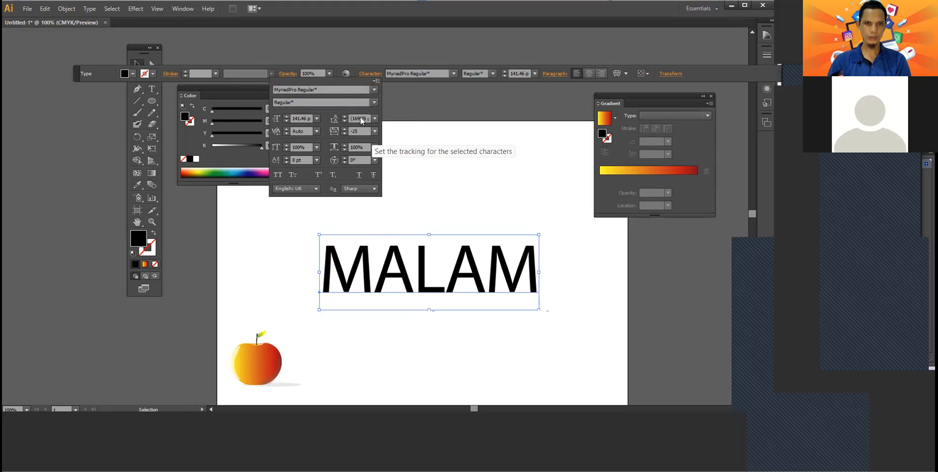
{"action": "left_click", "coordinate": [374, 89]}
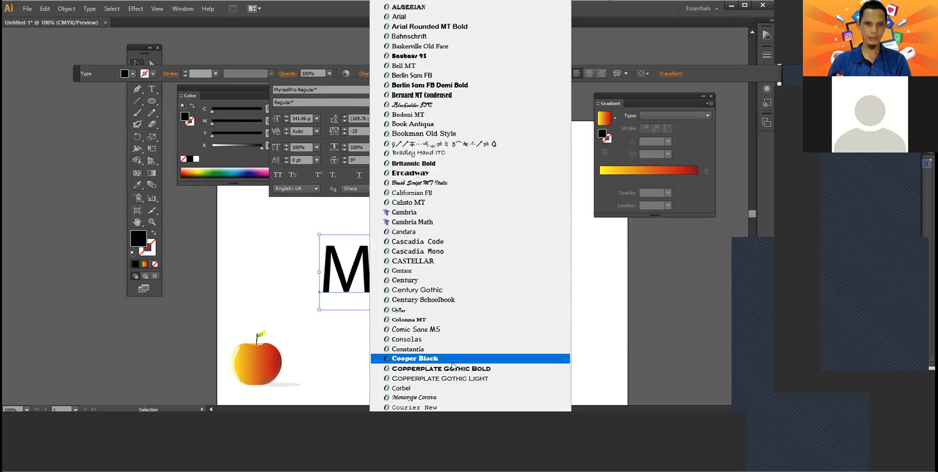
{"action": "left_click", "coordinate": [453, 360]}
{"action": "left_click_drag", "start_coordinate": [417, 279], "coordinate": [399, 273]}
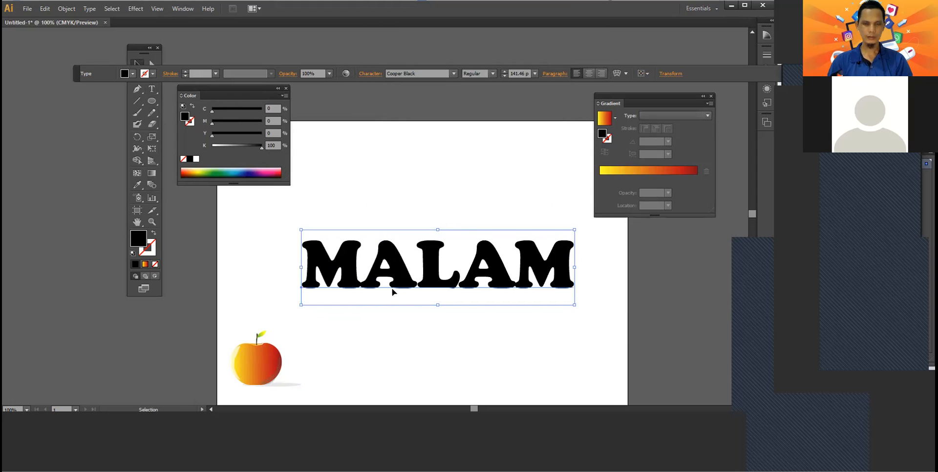
{"action": "left_click_drag", "start_coordinate": [405, 282], "coordinate": [396, 276]}
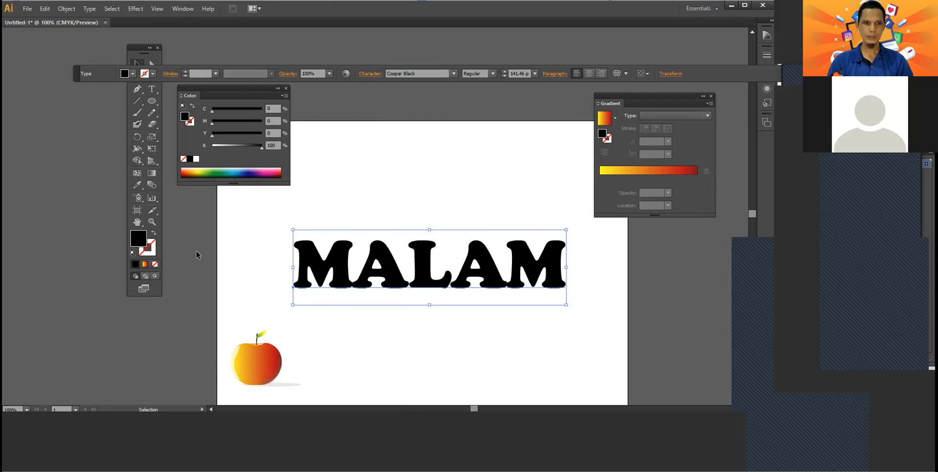
Step: Try to apply the linear yellow-to-red gradient directly to the live MALAM text
{"action": "left_click", "coordinate": [145, 265]}
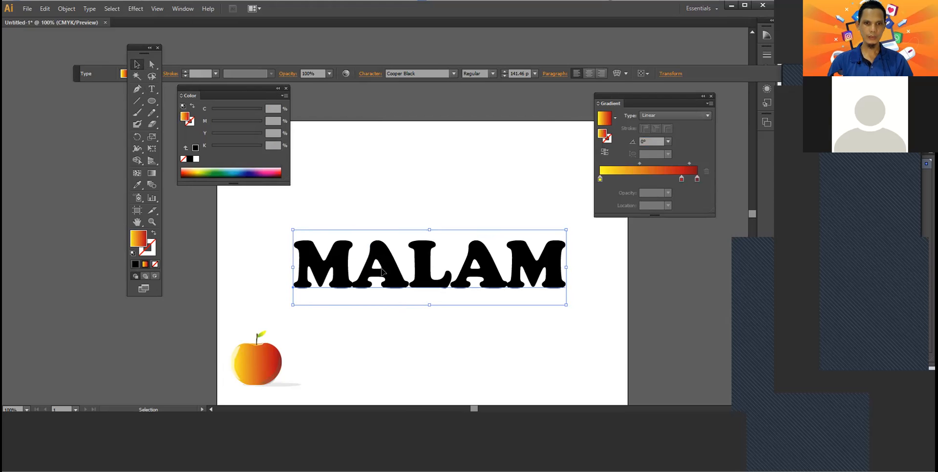
{"action": "left_click", "coordinate": [152, 173]}
{"action": "left_click_drag", "start_coordinate": [364, 263], "coordinate": [584, 277]}
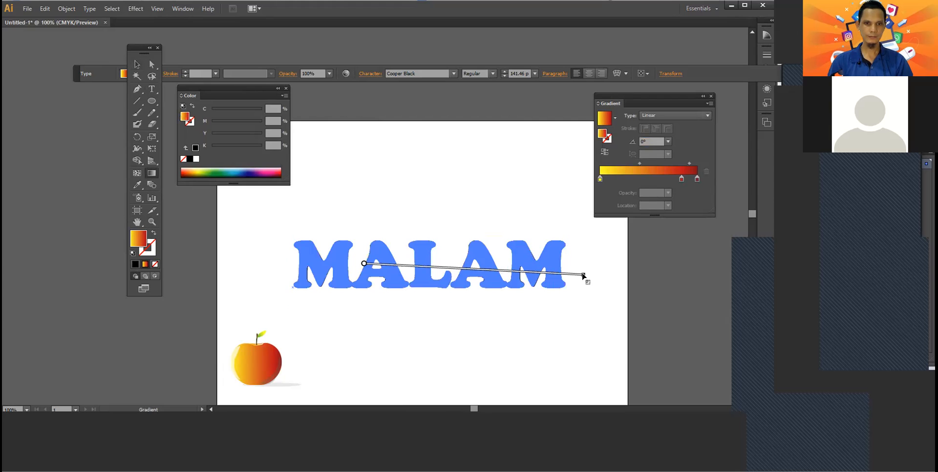
Step: Convert the MALAM text to outlines and fill its letters with the linear yellow-to-red gradient
{"action": "left_click", "coordinate": [137, 64]}
{"action": "right_click", "coordinate": [384, 277]}
{"action": "left_click", "coordinate": [387, 268]}
{"action": "right_click", "coordinate": [386, 268]}
{"action": "left_click", "coordinate": [441, 350]}
{"action": "left_click", "coordinate": [152, 173]}
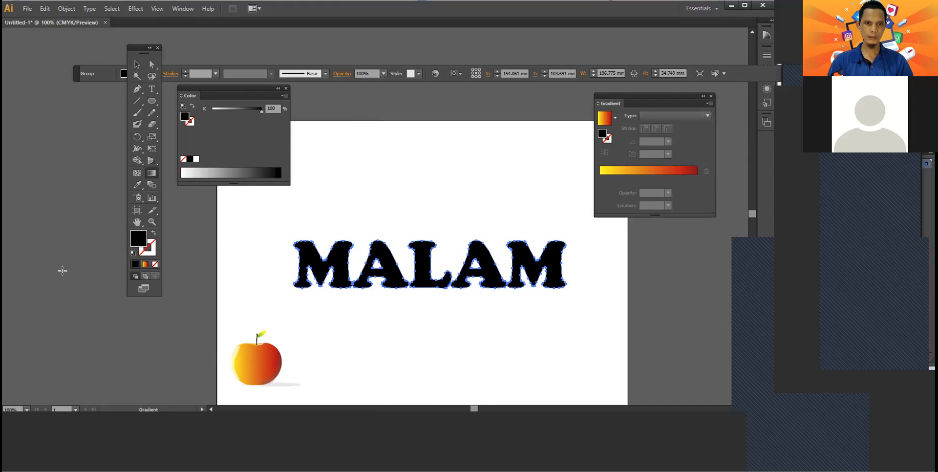
{"action": "left_click", "coordinate": [145, 264]}
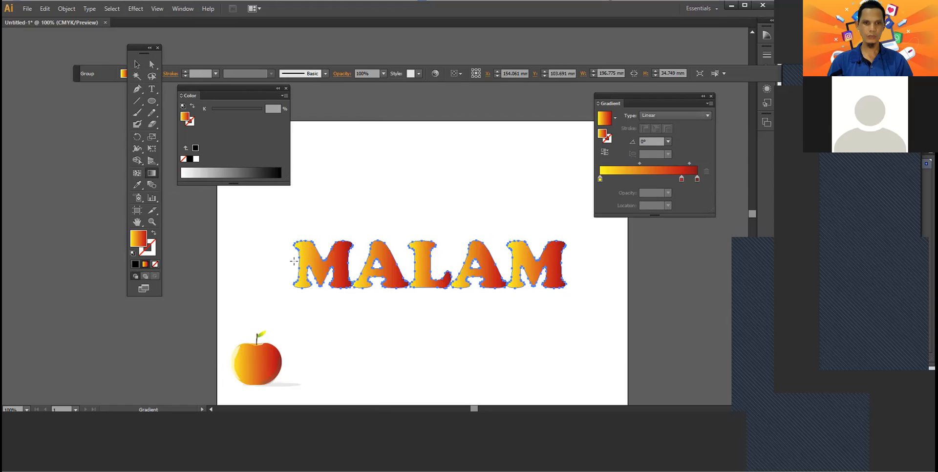
Step: Try to spread a single gradient horizontally across the whole outlined MALAM word
{"action": "left_click_drag", "start_coordinate": [290, 261], "coordinate": [577, 263]}
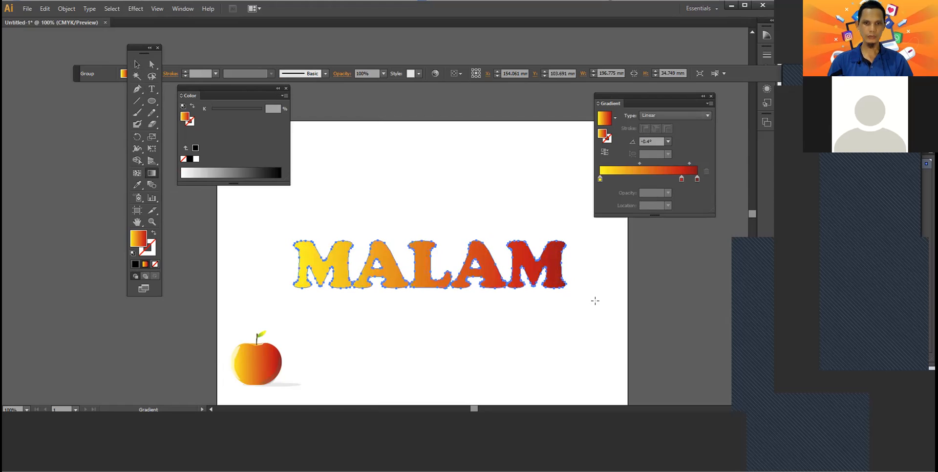
{"action": "left_click", "coordinate": [137, 64]}
{"action": "key", "text": "ctrl+z"}
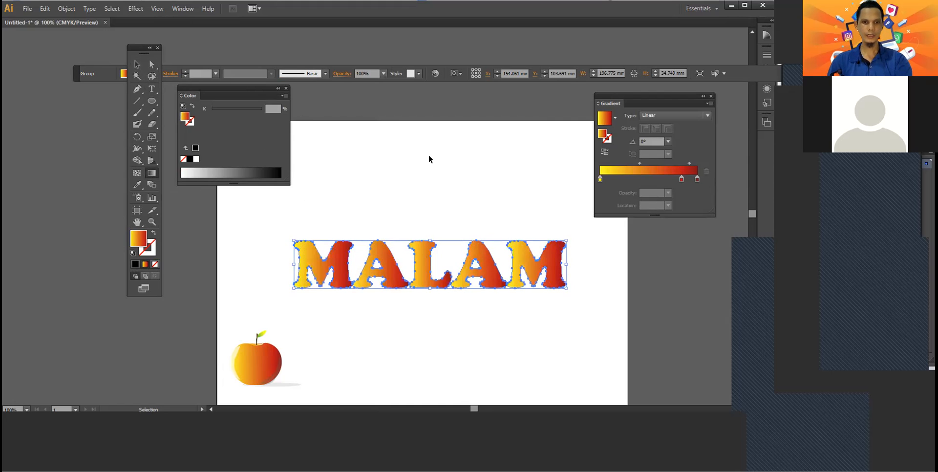
Step: Duplicate the gradient MALAM word directly above the original
{"action": "left_click", "coordinate": [391, 177]}
{"action": "left_click", "coordinate": [391, 271]}
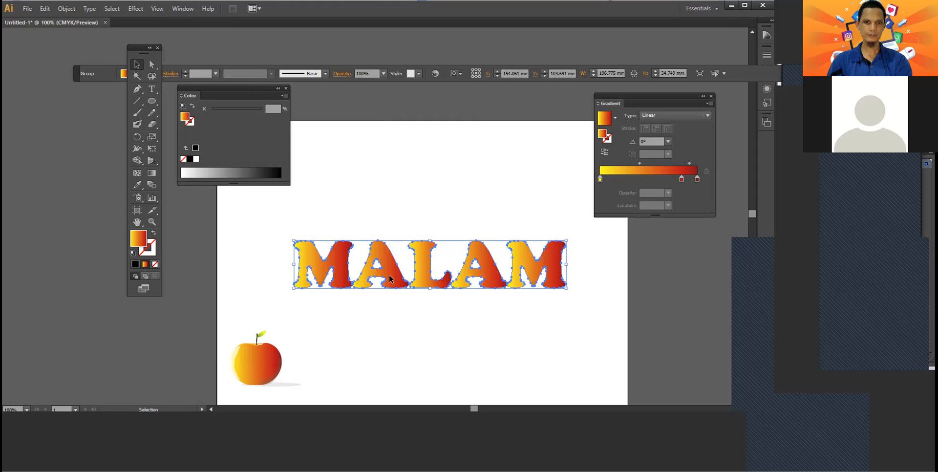
{"action": "left_click_drag", "start_coordinate": [391, 276], "coordinate": [390, 217]}
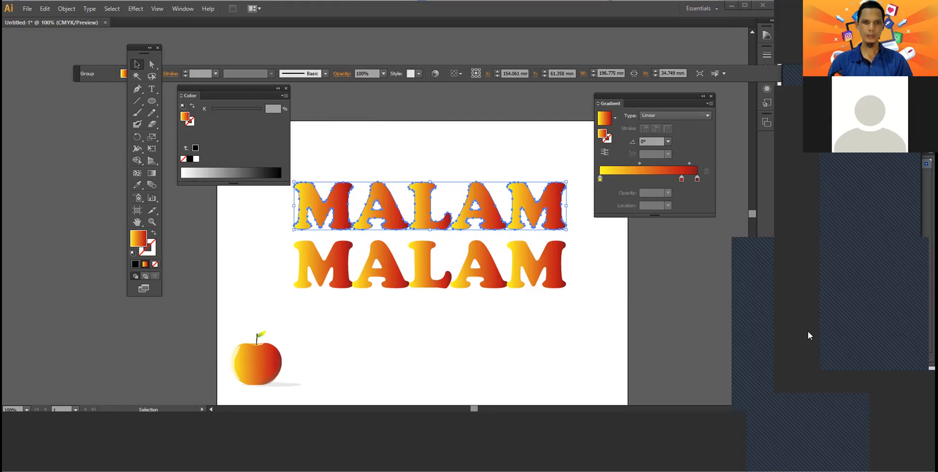
Step: Spread one continuous gradient diagonally across the whole upper MALAM copy at about -29.6°
{"action": "scroll", "coordinate": [463, 319], "scroll_direction": "down", "scroll_amount": 1}
{"action": "scroll", "coordinate": [462, 319], "scroll_direction": "up", "scroll_amount": 1}
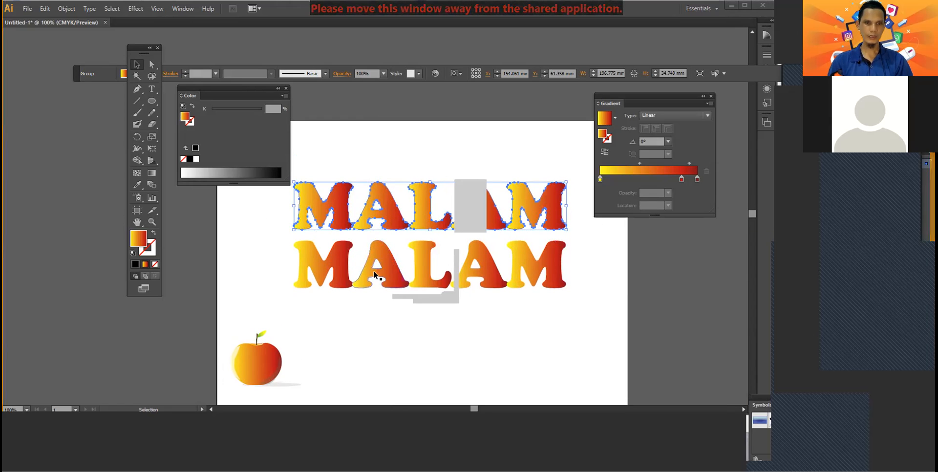
{"action": "scroll", "coordinate": [467, 324], "scroll_direction": "down", "scroll_amount": 2}
{"action": "scroll", "coordinate": [467, 324], "scroll_direction": "up", "scroll_amount": 2}
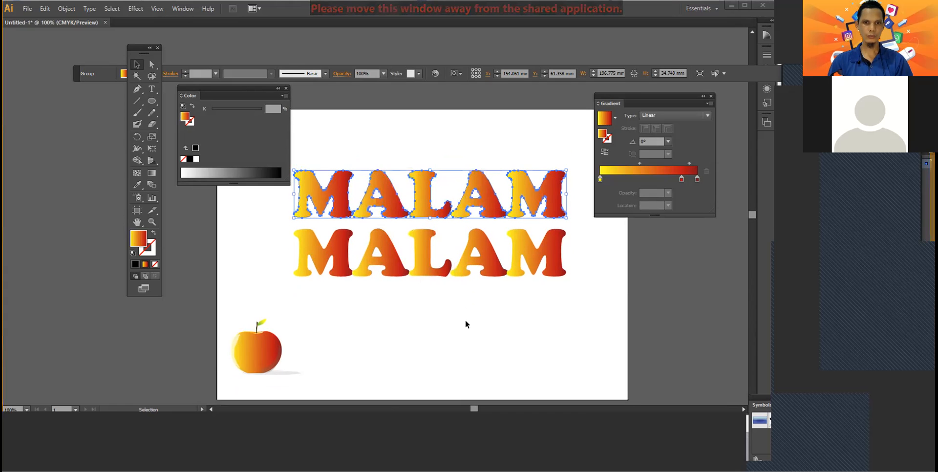
{"action": "scroll", "coordinate": [401, 353], "scroll_direction": "up", "scroll_amount": 1}
{"action": "left_click", "coordinate": [152, 173]}
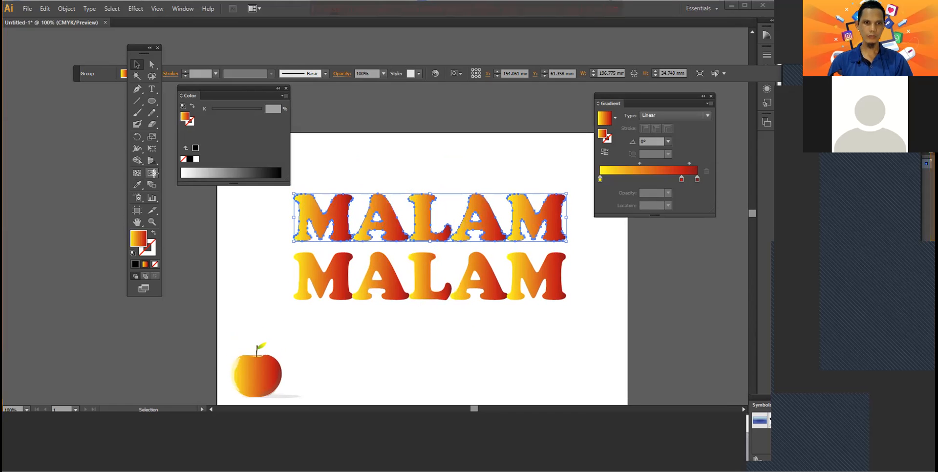
{"action": "left_click_drag", "start_coordinate": [310, 215], "coordinate": [548, 219]}
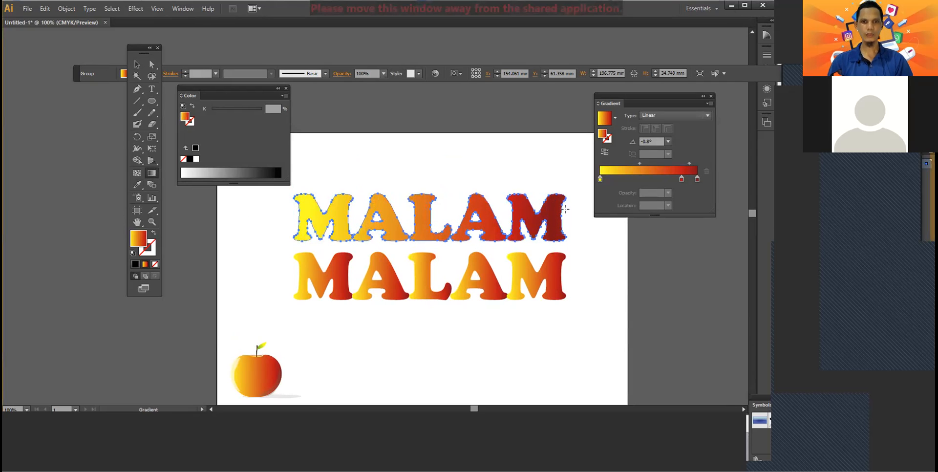
{"action": "left_click_drag", "start_coordinate": [443, 200], "coordinate": [445, 247]}
{"action": "left_click_drag", "start_coordinate": [390, 201], "coordinate": [487, 255]}
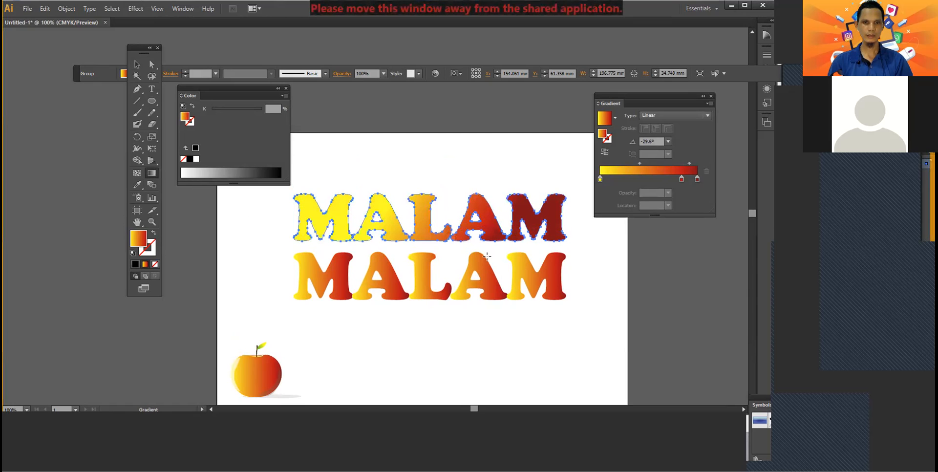
{"action": "left_click", "coordinate": [137, 64]}
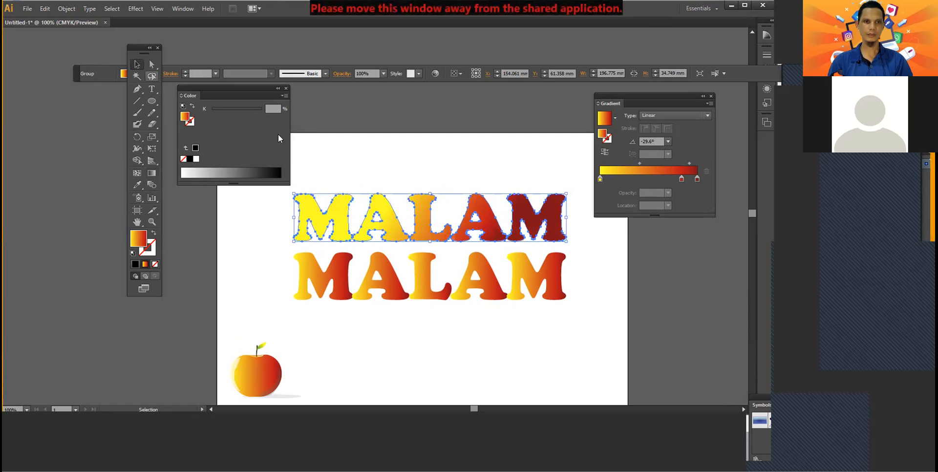
{"action": "left_click", "coordinate": [429, 174]}
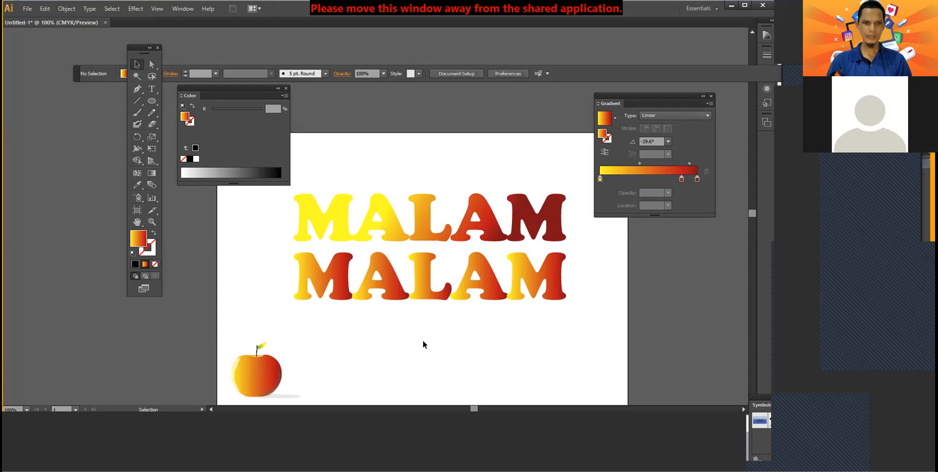
Step: Scale both MALAM words down together and place them just above the small apple
{"action": "scroll", "coordinate": [322, 308], "scroll_direction": "up", "scroll_amount": 2}
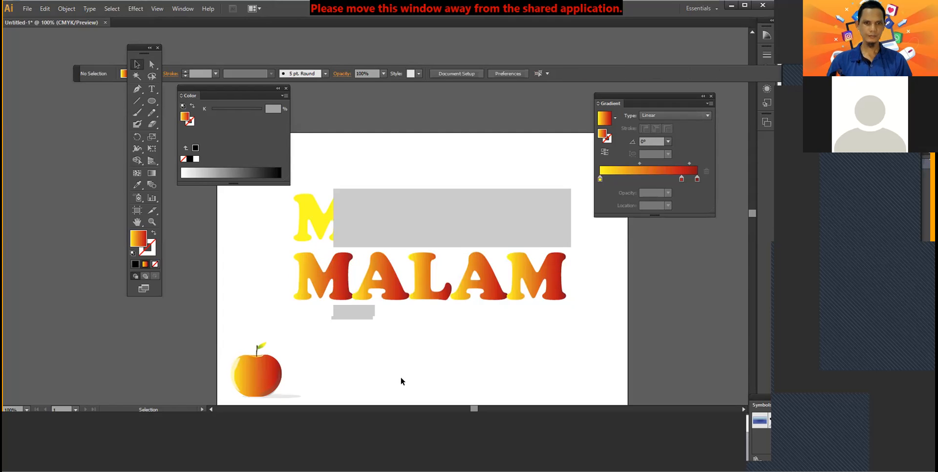
{"action": "scroll", "coordinate": [443, 379], "scroll_direction": "down", "scroll_amount": 3}
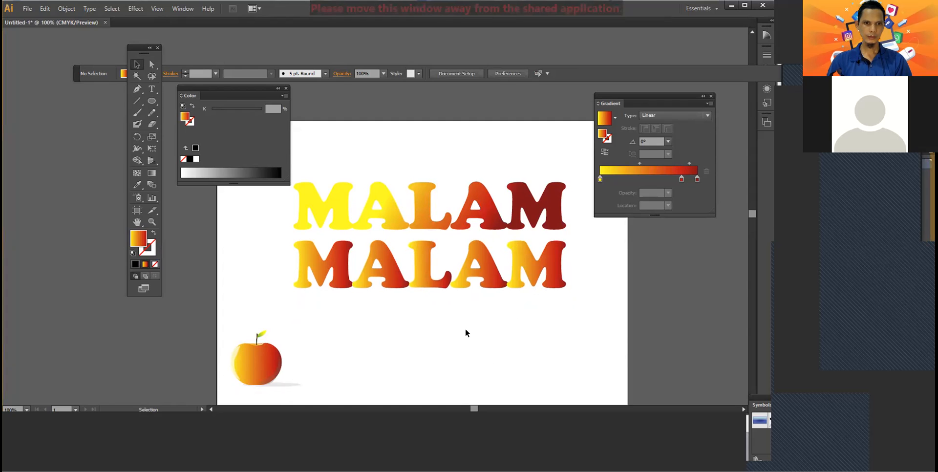
{"action": "left_click_drag", "start_coordinate": [288, 316], "coordinate": [579, 169]}
{"action": "left_click_drag", "start_coordinate": [568, 292], "coordinate": [418, 300]}
{"action": "left_click_drag", "start_coordinate": [445, 262], "coordinate": [280, 178]}
{"action": "left_click_drag", "start_coordinate": [350, 200], "coordinate": [287, 296]}
{"action": "left_click", "coordinate": [589, 334]}
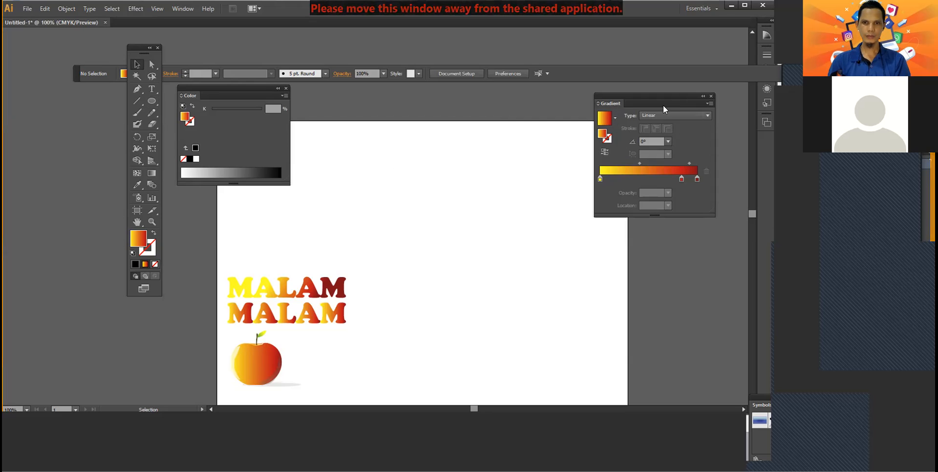
Step: Move the Gradient palette farther off the artboard
{"action": "left_click_drag", "start_coordinate": [664, 104], "coordinate": [711, 104]}
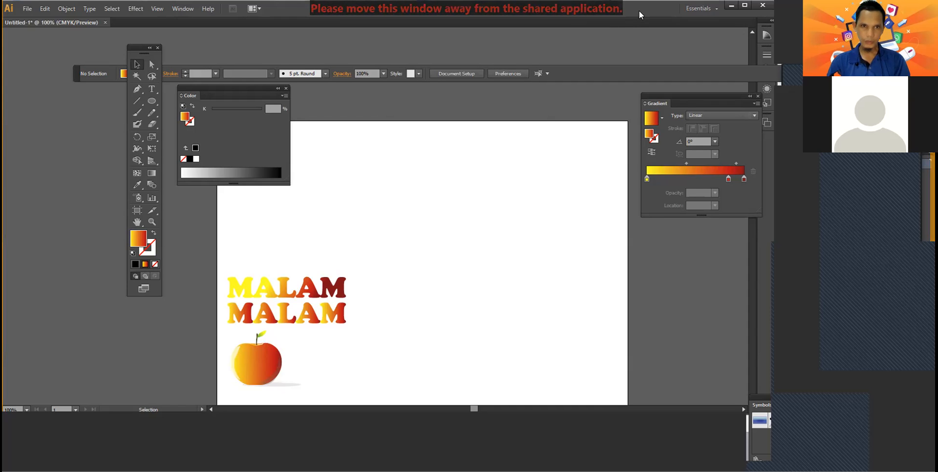
{"action": "left_click_drag", "start_coordinate": [639, 11], "coordinate": [635, 13]}
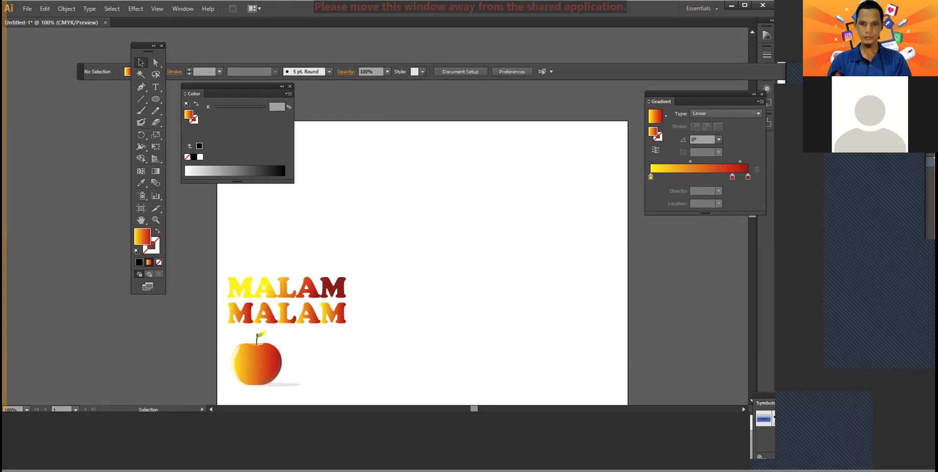
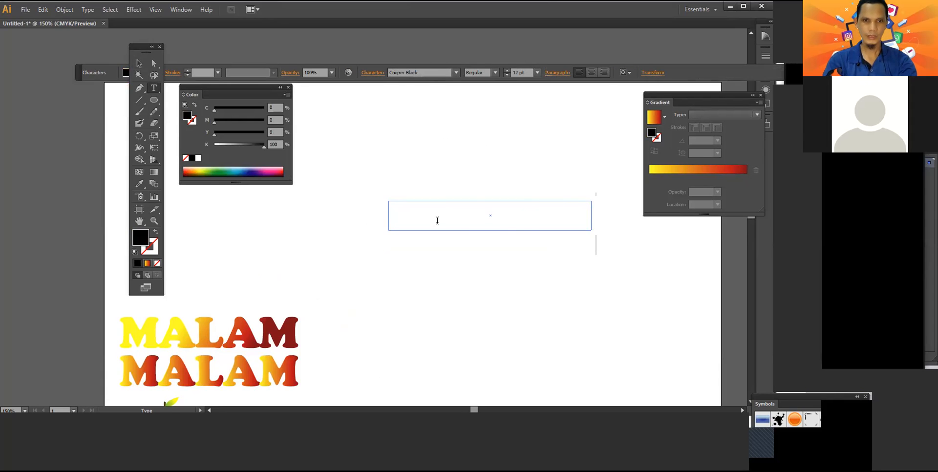
Step: Enter the line "hari pahlawan 10 November 2021" in the empty text frame
{"action": "type", "text": "hari"}
{"action": "key", "text": "BackSpace"}
{"action": "key", "text": "BackSpace"}
{"action": "key", "text": "BackSpace"}
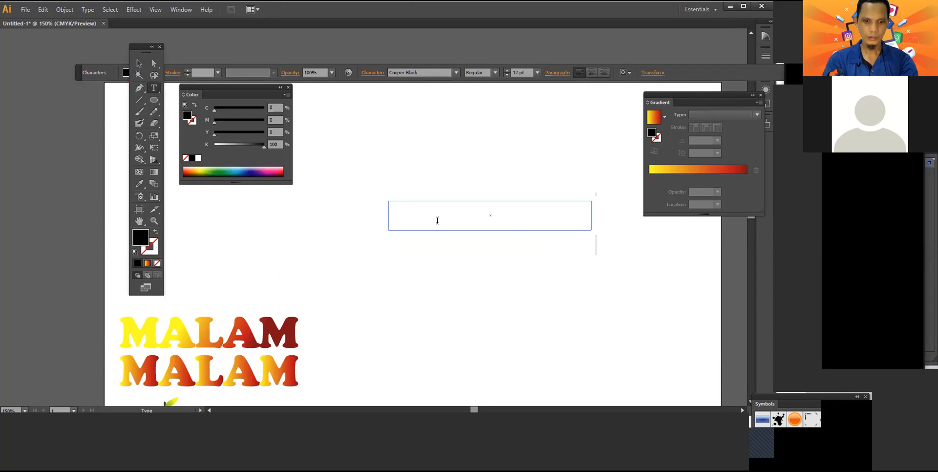
{"action": "type", "text": "hari pahlawan"}
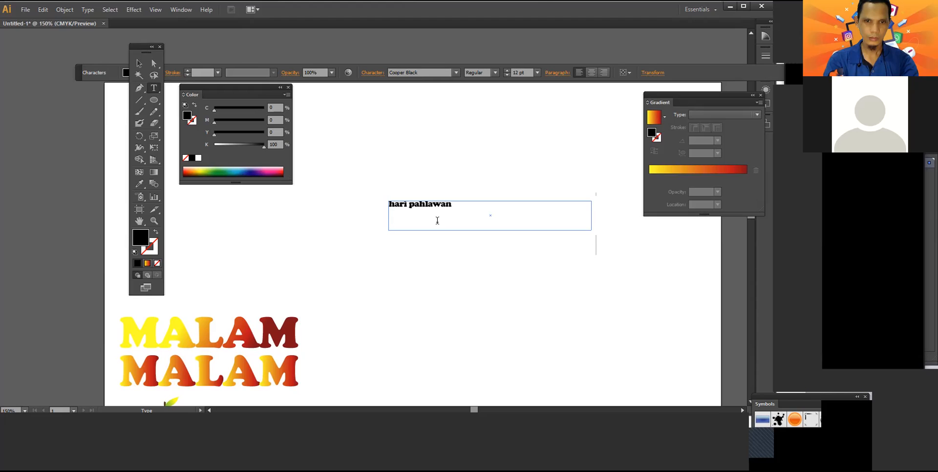
{"action": "type", "text": " 10 N"}
{"action": "key", "text": "BackSpace"}
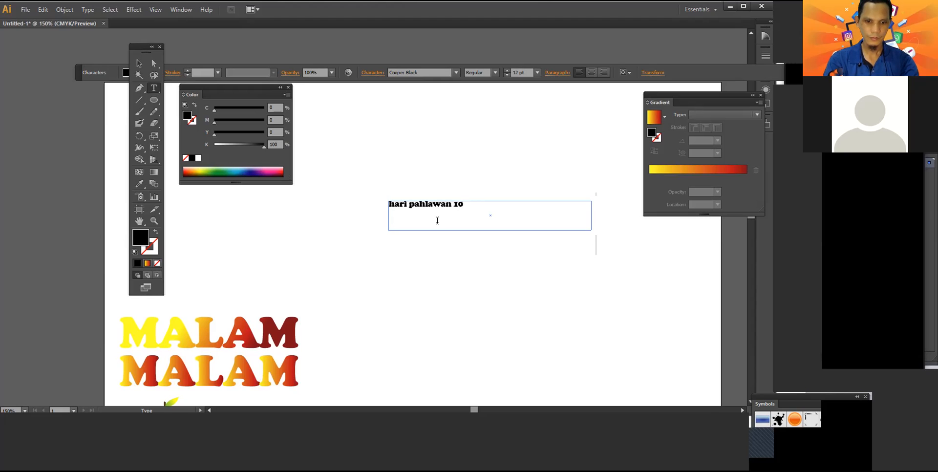
{"action": "type", "text": "November"}
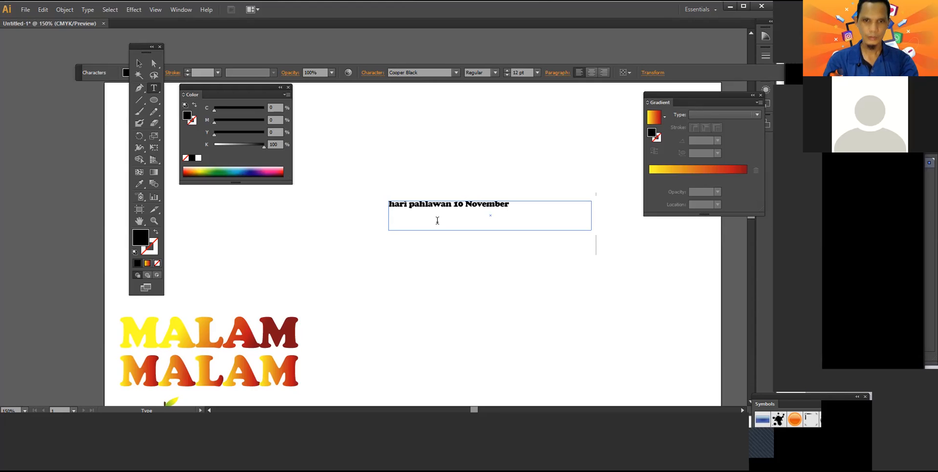
{"action": "type", "text": " 2021"}
Step: Capitalize the first letters of the first two words so the line starts with "Hari Pahlawan"
{"action": "left_click_drag", "start_coordinate": [396, 205], "coordinate": [410, 205]}
{"action": "type", "text": "Hari "}
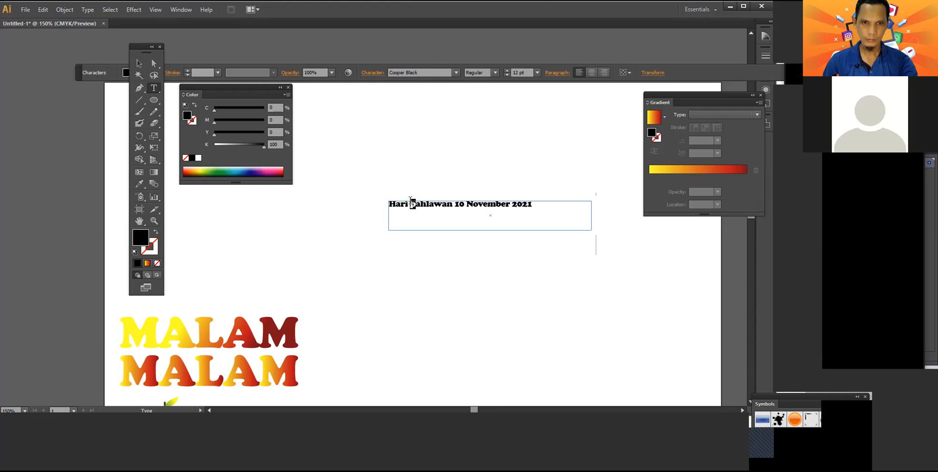
{"action": "type", "text": "P"}
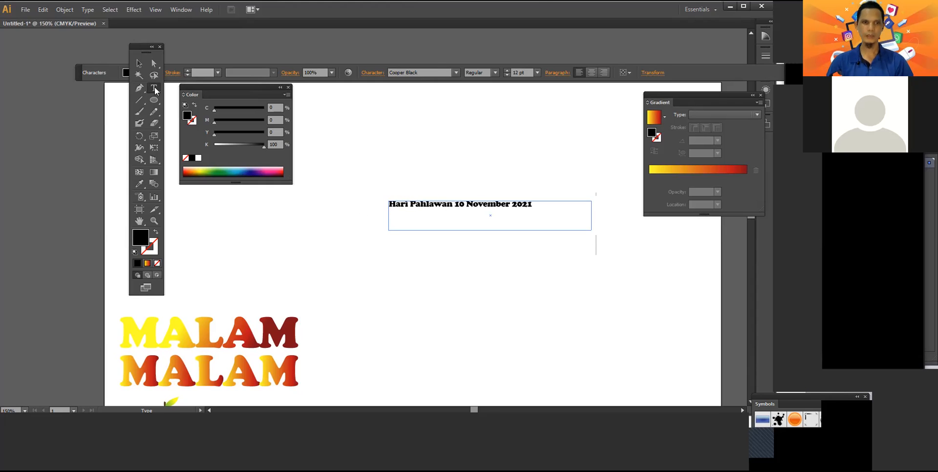
Step: Resize the text frame around the "Hari Pahlawan 10 November 2021" line, shifting the line slightly up, and deselect it
{"action": "left_click", "coordinate": [141, 64]}
{"action": "left_click", "coordinate": [484, 311]}
{"action": "left_click", "coordinate": [511, 230]}
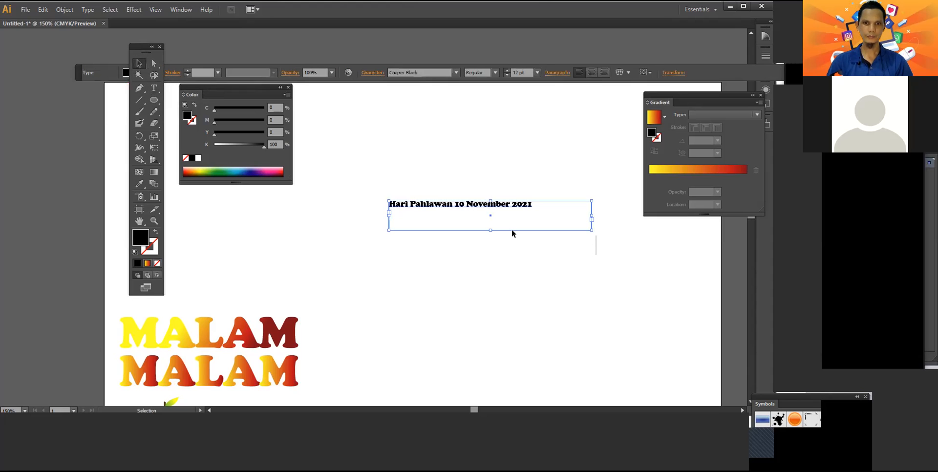
{"action": "left_click_drag", "start_coordinate": [593, 229], "coordinate": [494, 180]}
{"action": "left_click", "coordinate": [452, 289]}
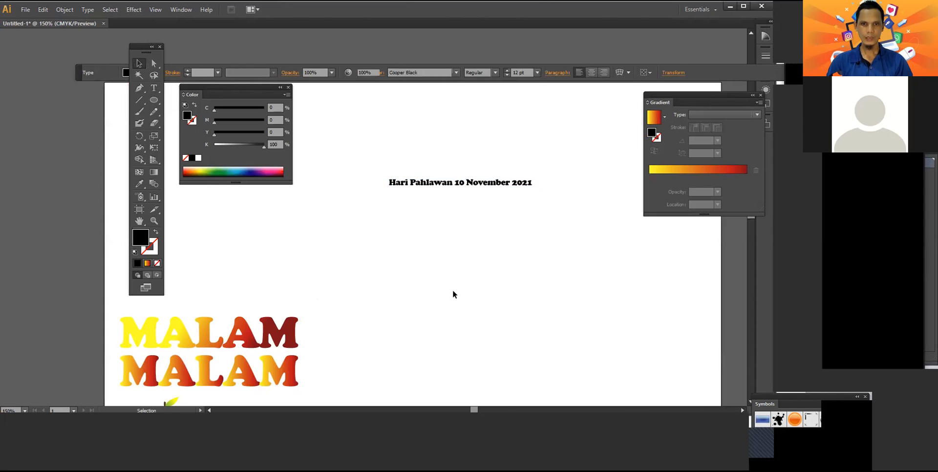
{"action": "left_click", "coordinate": [476, 184]}
{"action": "left_click", "coordinate": [418, 215]}
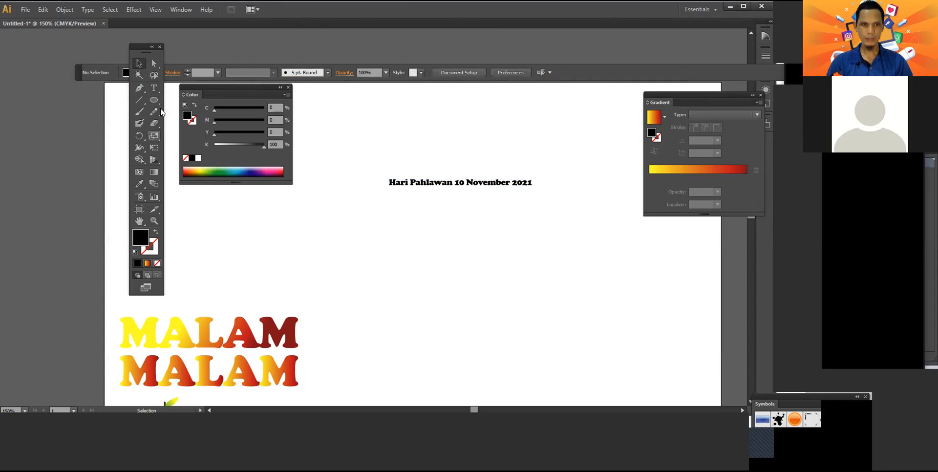
Step: Add a separate point-text line reading "Hari Pahlawan 10 November 2021" below the framed line
{"action": "left_click", "coordinate": [154, 88]}
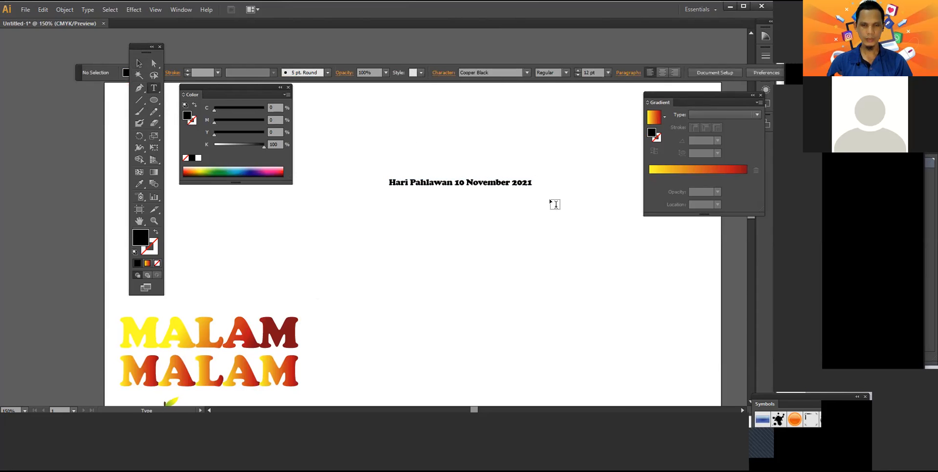
{"action": "left_click", "coordinate": [395, 231]}
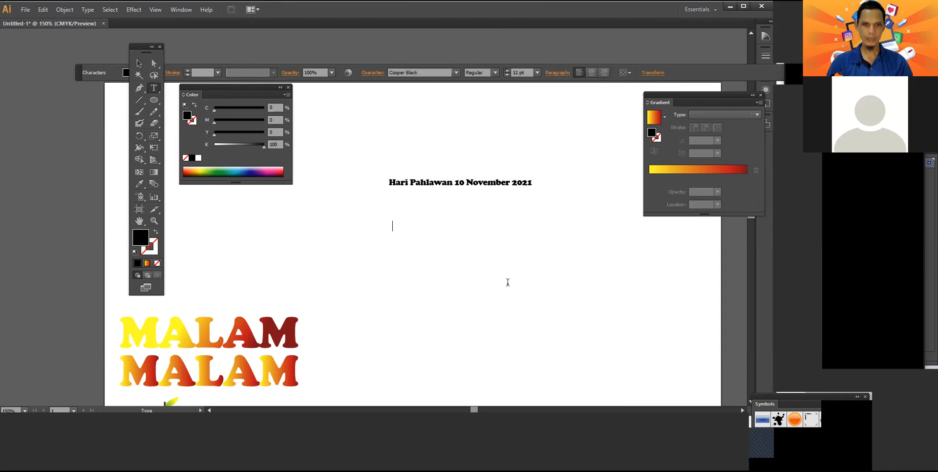
{"action": "type", "text": "Hari Pahlawan"}
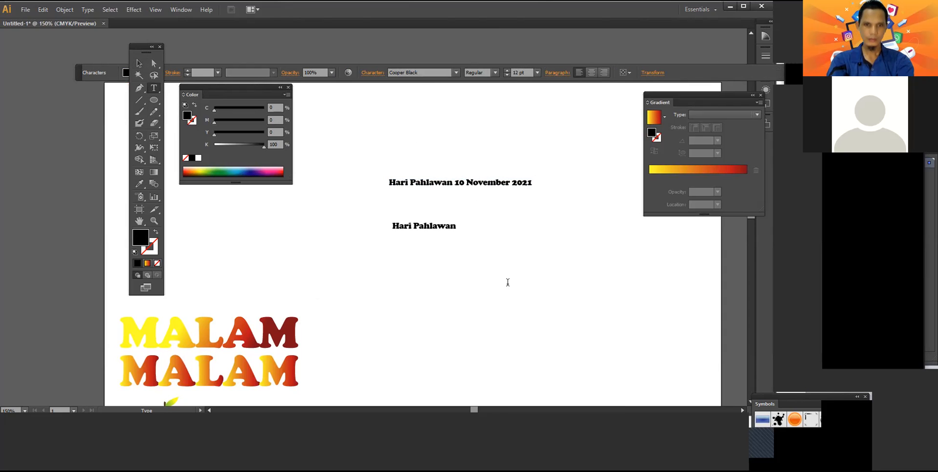
{"action": "type", "text": " 10 No"}
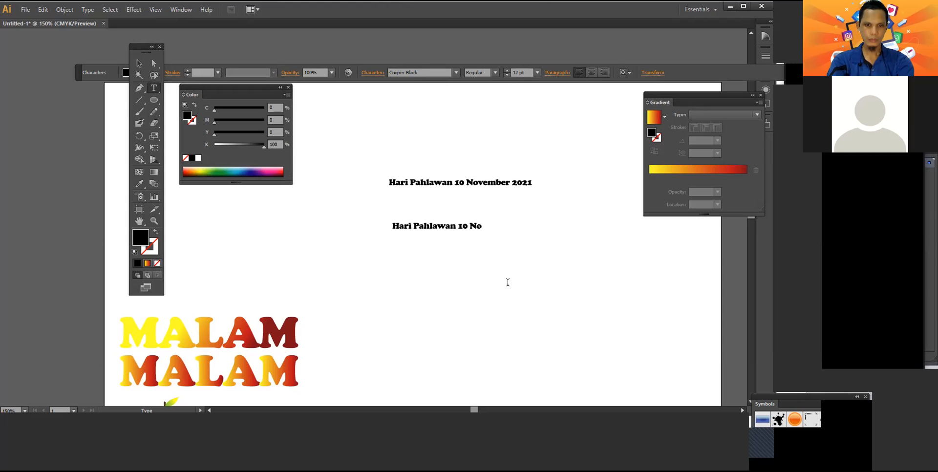
{"action": "type", "text": "vember 2021"}
{"action": "left_click", "coordinate": [141, 65]}
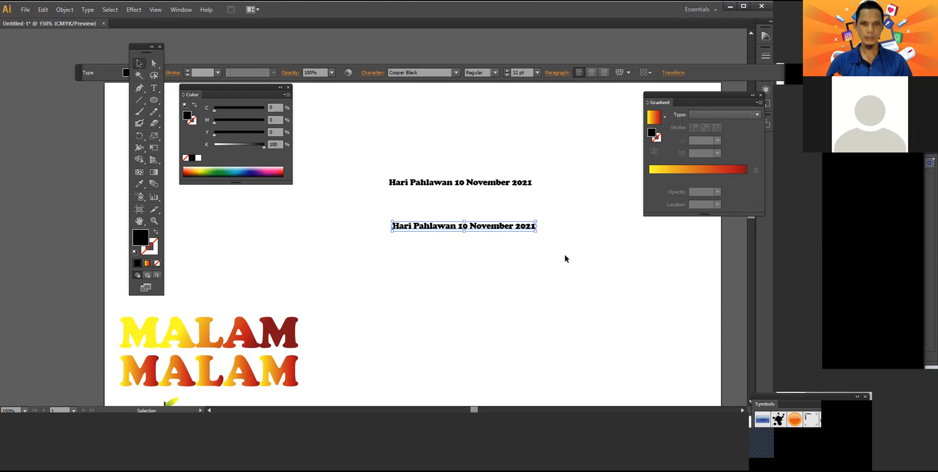
Step: Stretch the new point-text line by its bounding box, undo it, and rescale the line narrower and taller
{"action": "left_click_drag", "start_coordinate": [536, 233], "coordinate": [576, 261]}
{"action": "key", "text": "ctrl+z"}
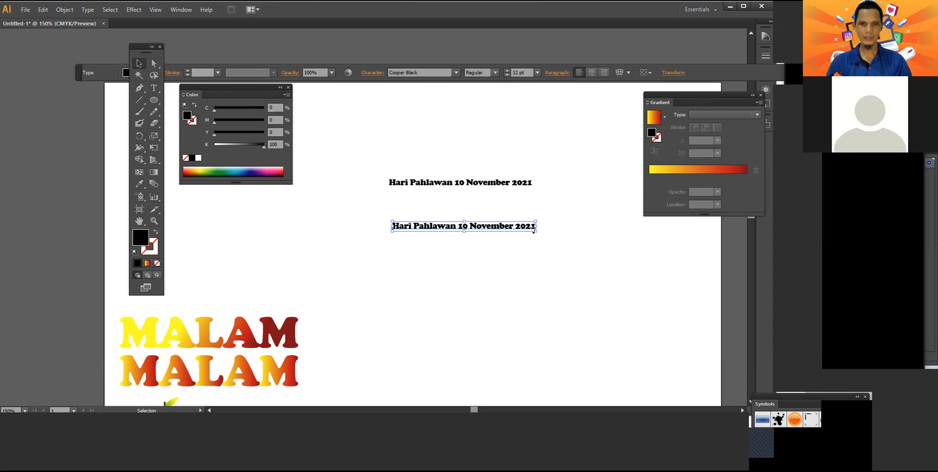
{"action": "left_click_drag", "start_coordinate": [535, 232], "coordinate": [479, 255]}
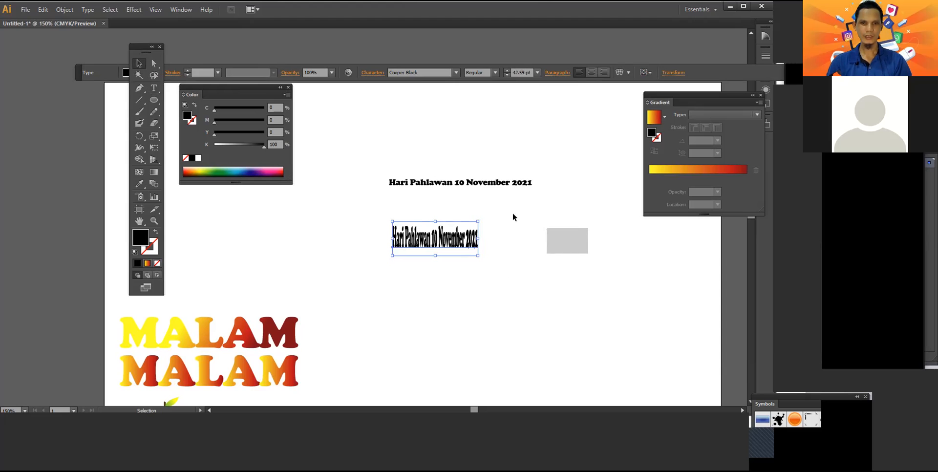
Step: Enlarge the text frame of the upper line slightly and delete the distorted point-text line below it
{"action": "left_click", "coordinate": [503, 182]}
{"action": "mouse_move", "coordinate": [537, 188]}
{"action": "left_mouse_down"}
{"action": "mouse_move", "coordinate": [581, 240]}
{"action": "mouse_move", "coordinate": [545, 198]}
{"action": "left_mouse_up"}
{"action": "left_click", "coordinate": [539, 257]}
{"action": "left_click", "coordinate": [465, 242]}
{"action": "key", "text": "Delete"}
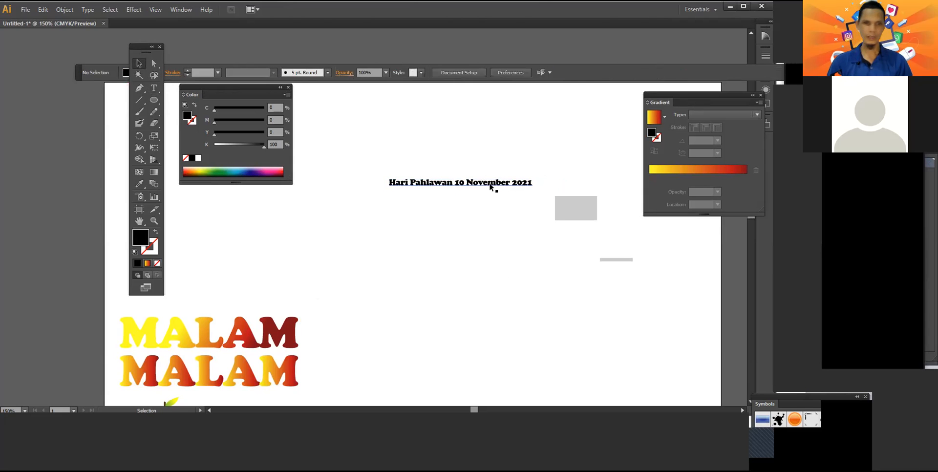
Step: Change the font of the framed "Hari Pahlawan 10 November 2021" line to Corbel
{"action": "left_click", "coordinate": [491, 185]}
{"action": "left_click", "coordinate": [471, 238]}
{"action": "left_click", "coordinate": [506, 190]}
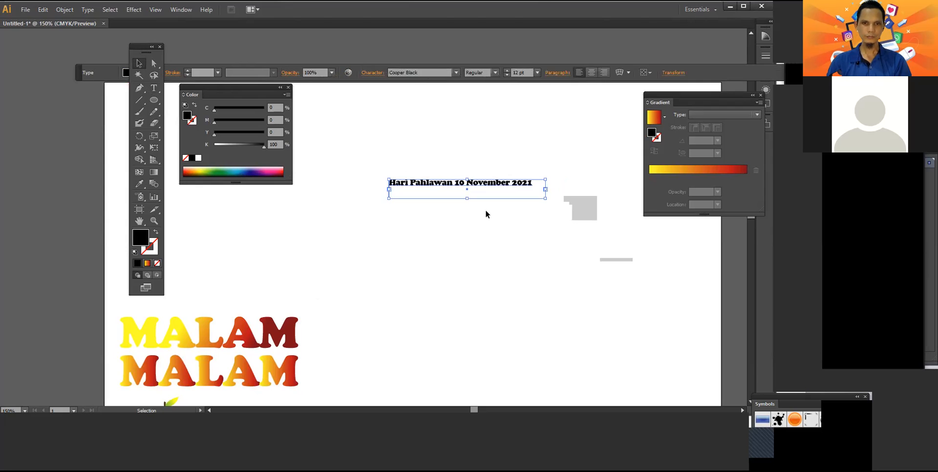
{"action": "scroll", "coordinate": [474, 239], "scroll_direction": "up", "scroll_amount": 2}
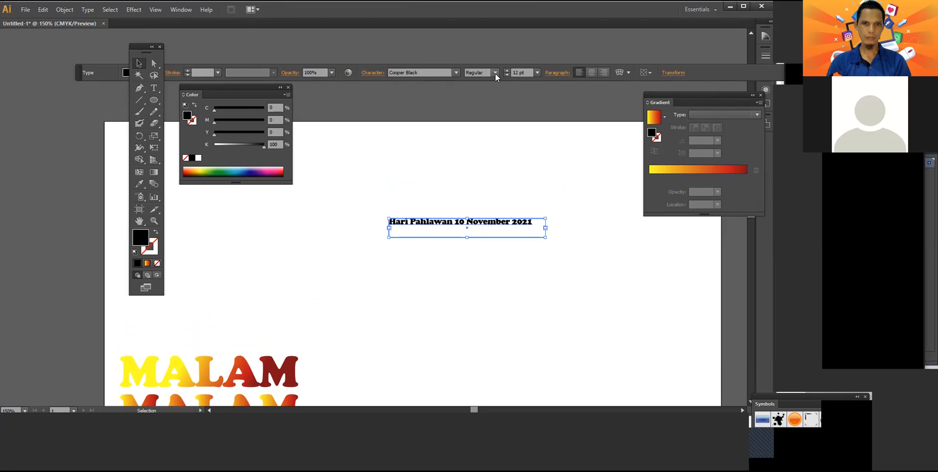
{"action": "left_click", "coordinate": [457, 73]}
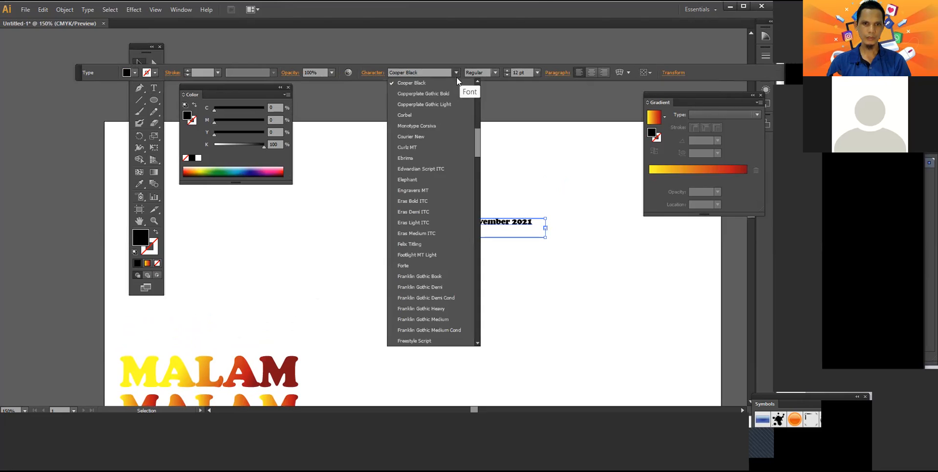
{"action": "left_click", "coordinate": [448, 116]}
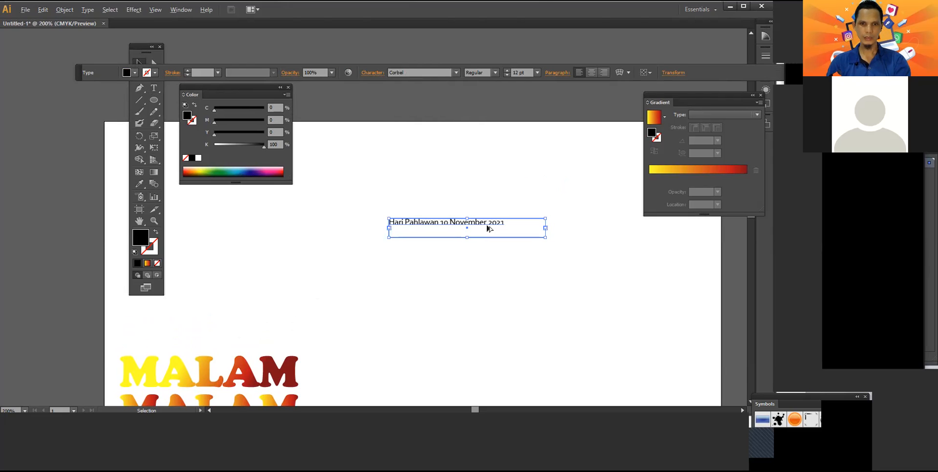
Step: Move the framed "Hari Pahlawan 10 November 2021" line slightly up and to the left on the artboard
{"action": "scroll", "coordinate": [488, 226], "scroll_direction": "up", "scroll_amount": 1}
{"action": "left_click_drag", "start_coordinate": [474, 311], "coordinate": [440, 305]}
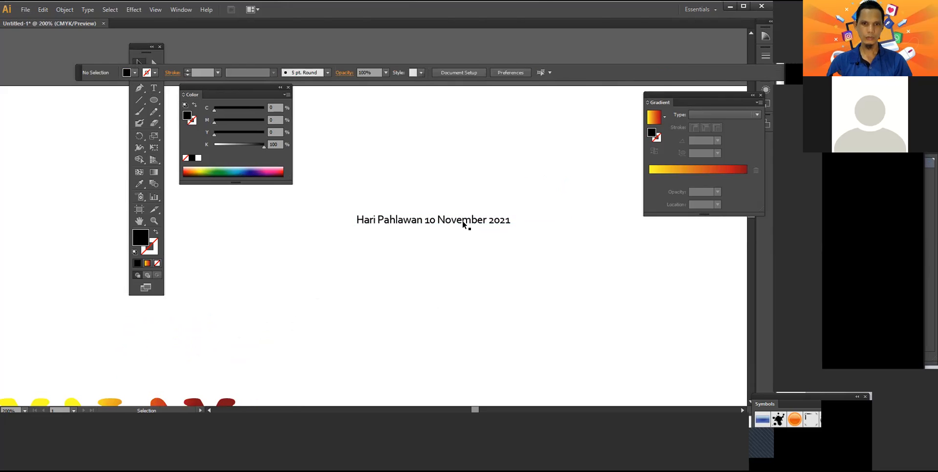
{"action": "left_click", "coordinate": [466, 223]}
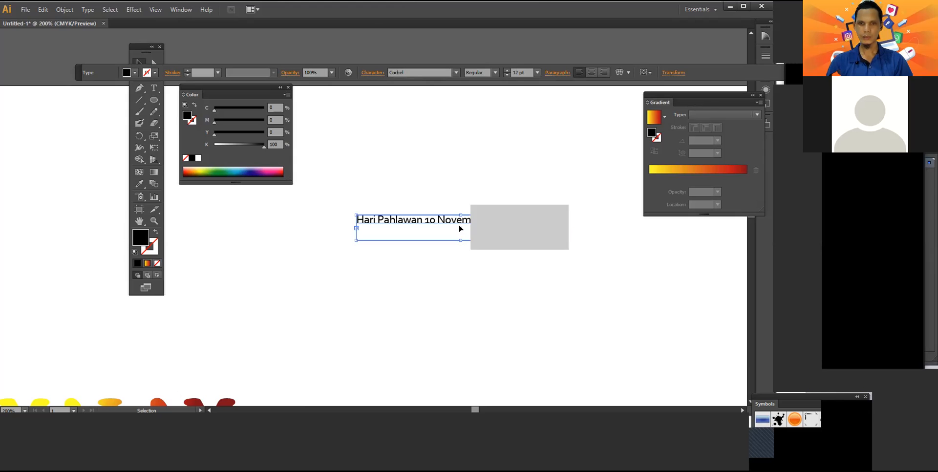
{"action": "left_click_drag", "start_coordinate": [465, 223], "coordinate": [413, 205]}
{"action": "left_click", "coordinate": [415, 262]}
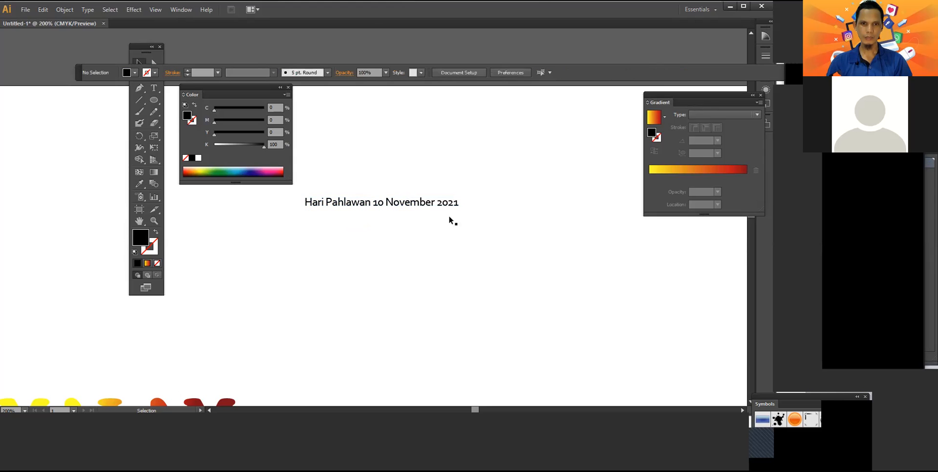
Step: Shrink the text frame tightly around the line and place it near the artboard's upper edge
{"action": "left_click", "coordinate": [440, 217]}
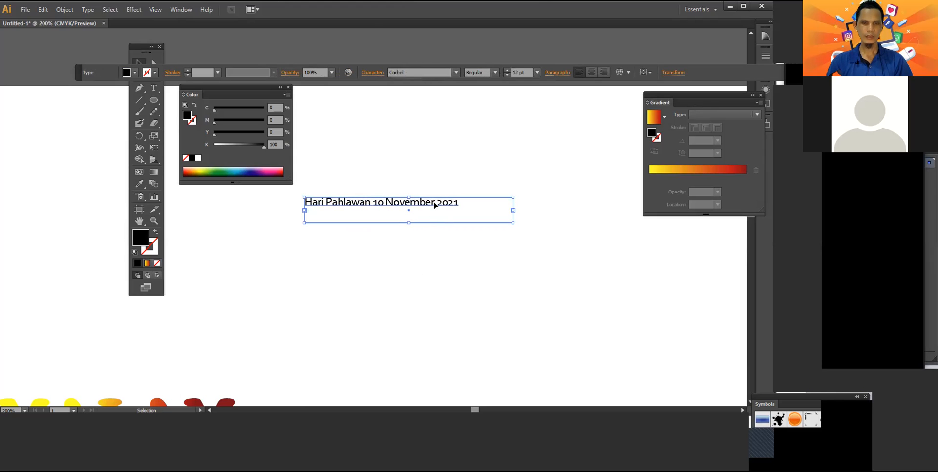
{"action": "scroll", "coordinate": [464, 240], "scroll_direction": "up", "scroll_amount": 1}
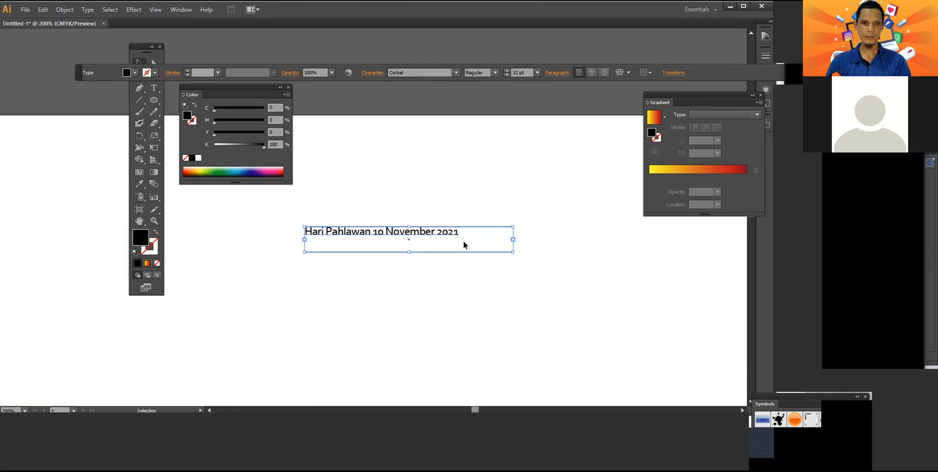
{"action": "left_click_drag", "start_coordinate": [513, 253], "coordinate": [449, 156]}
{"action": "left_click", "coordinate": [439, 261]}
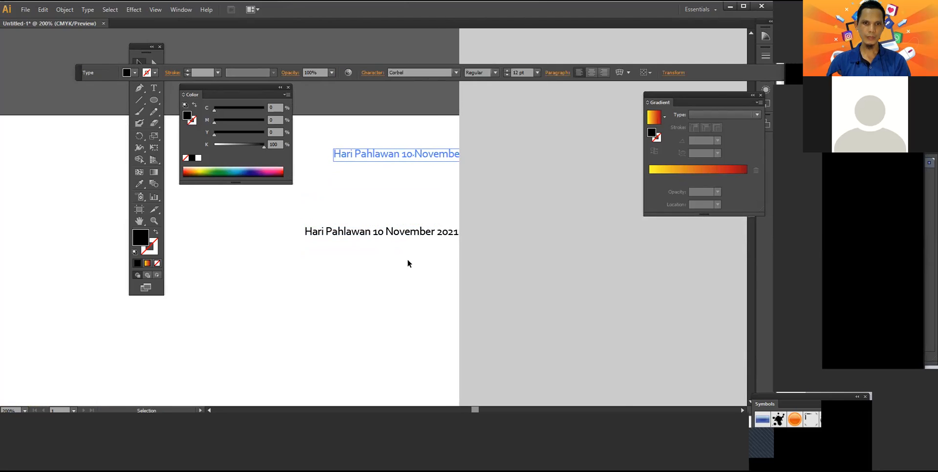
{"action": "left_click", "coordinate": [408, 262]}
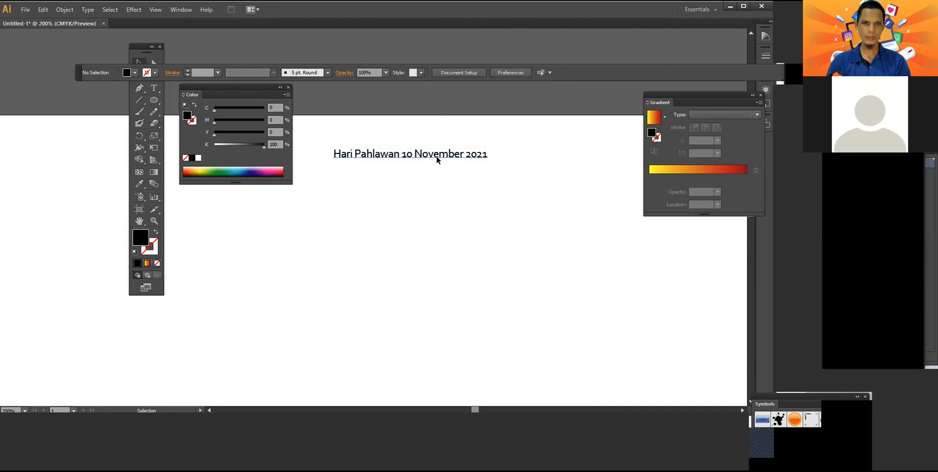
Step: Duplicate the "Hari Pahlawan 10 November 2021" line straight down, directly beneath the original
{"action": "left_click", "coordinate": [437, 157]}
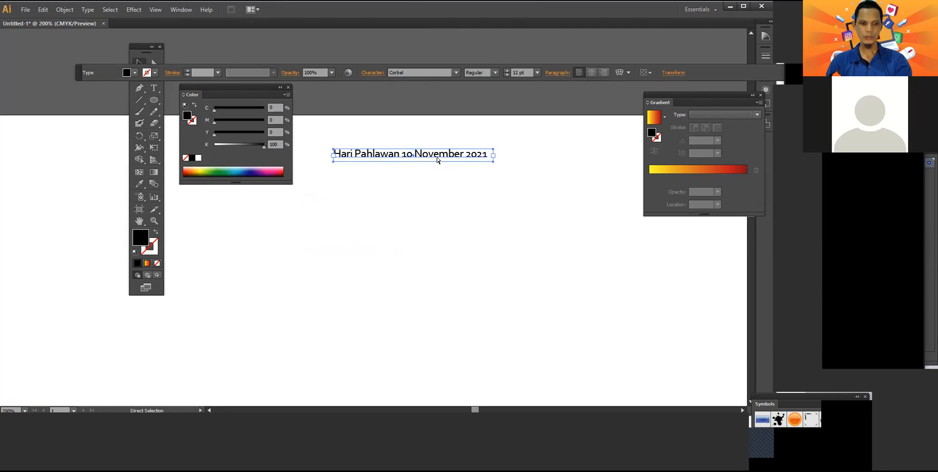
{"action": "left_click", "coordinate": [438, 160], "text": "shift"}
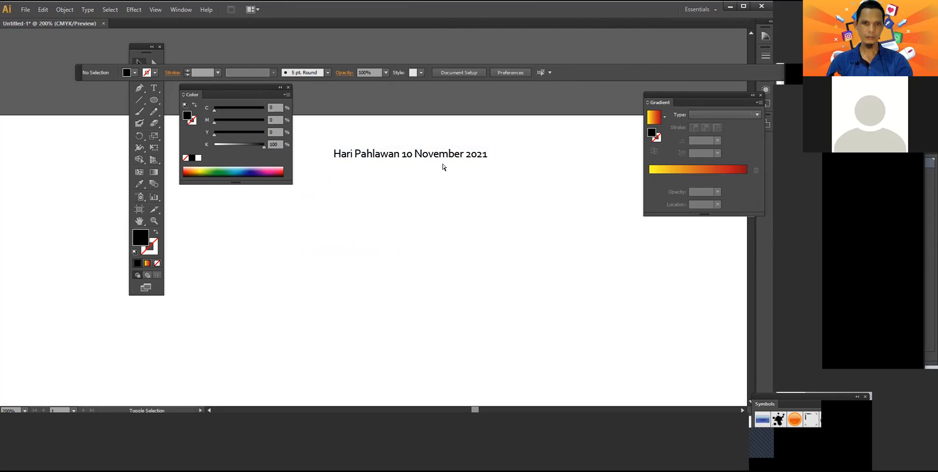
{"action": "left_click", "coordinate": [437, 161]}
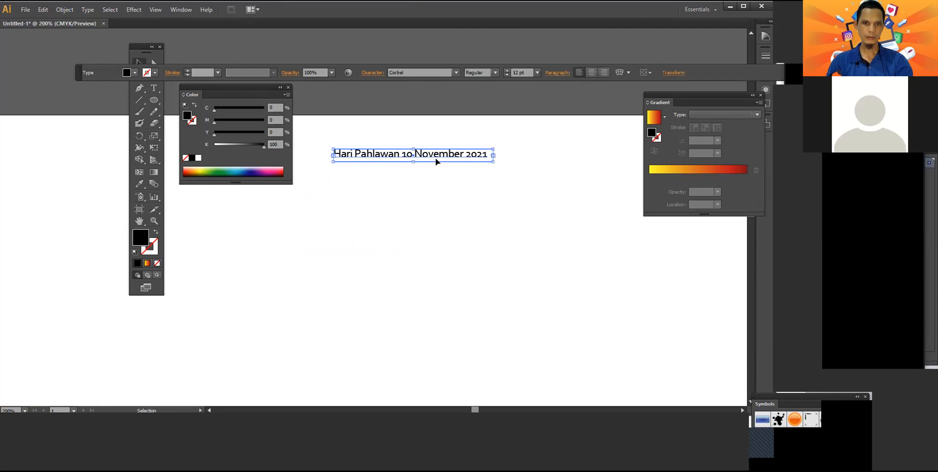
{"action": "key", "text": "a"}
{"action": "key", "text": "v"}
{"action": "left_click_drag", "start_coordinate": [441, 160], "coordinate": [444, 181]}
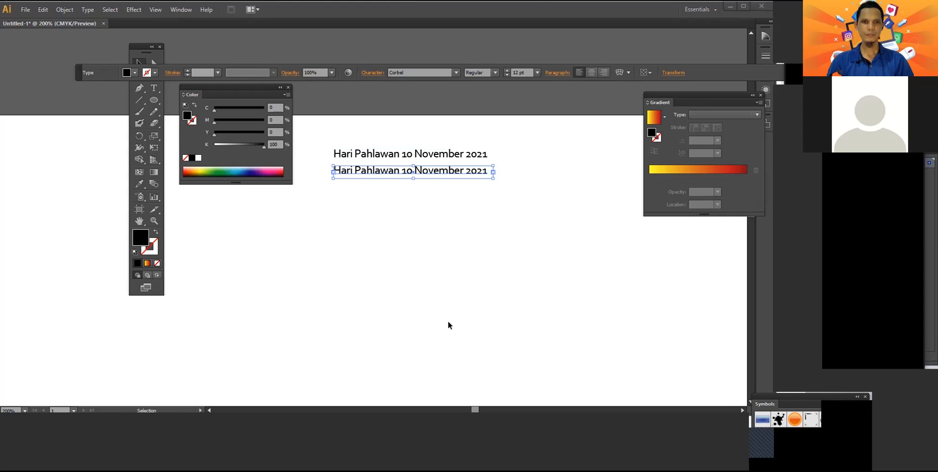
Step: Start a point-text note below the two lines reading "Clik mouse di obyek" and, on a second line, "tahan di keyboard"
{"action": "left_click", "coordinate": [154, 88]}
{"action": "left_click", "coordinate": [211, 289]}
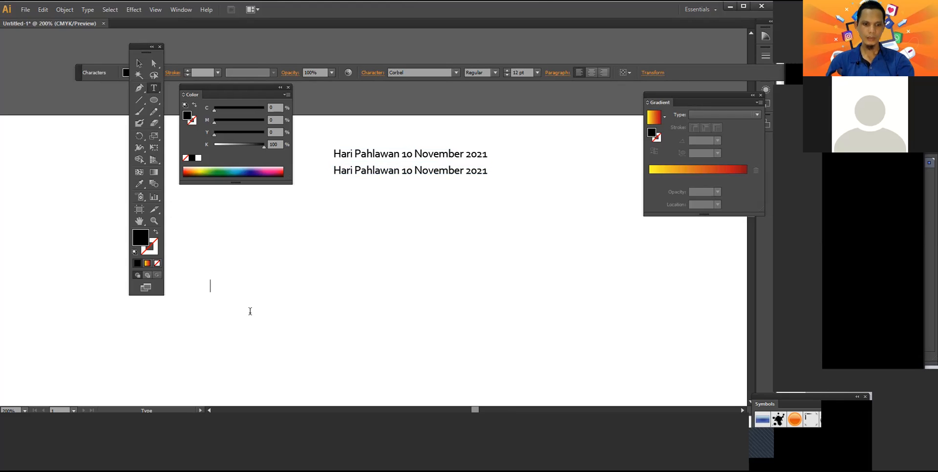
{"action": "type", "text": "C"}
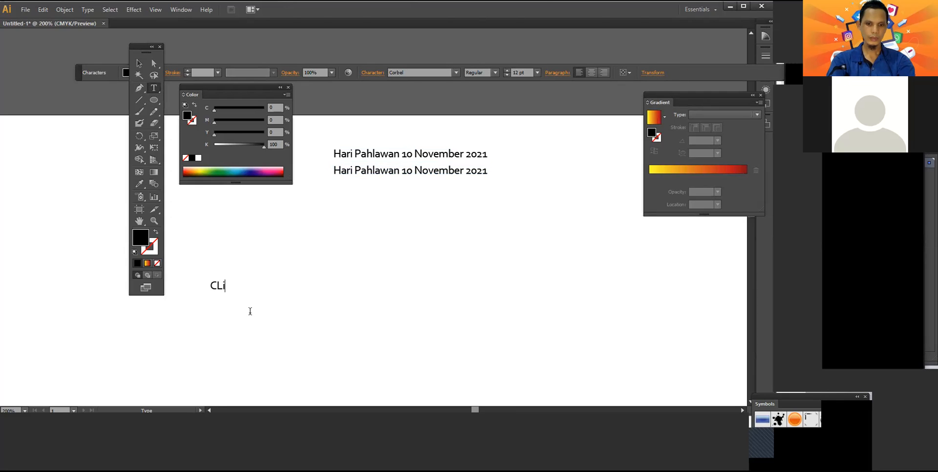
{"action": "type", "text": "lik mouse di oby"}
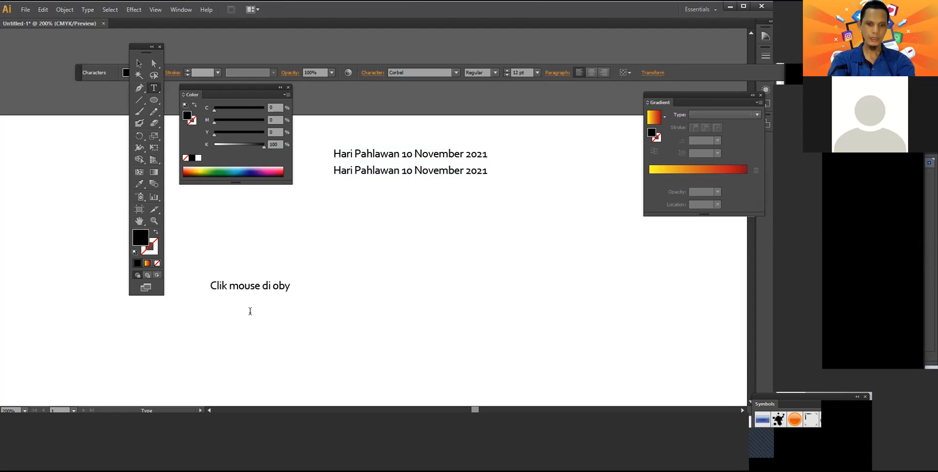
{"action": "type", "text": "ek"}
{"action": "key", "text": "Return"}
{"action": "type", "text": "tahan di keyboard "}
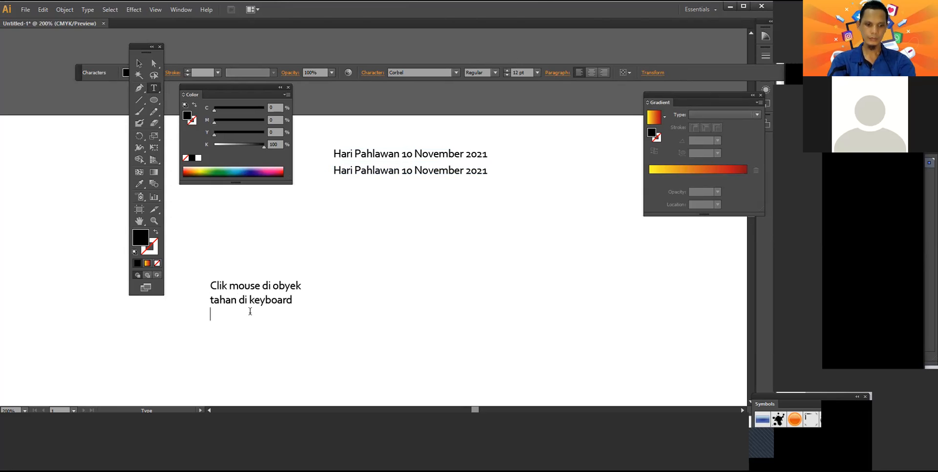
Step: Add the lines "CTL SHIFT ALT" and "Geser obyek" to the note, fixing the capitalization of "Geser", and finish the text
{"action": "type", "text": "CTL SHIFT ALT "}
{"action": "type", "text": "GEser"}
{"action": "type", "text": " obyek"}
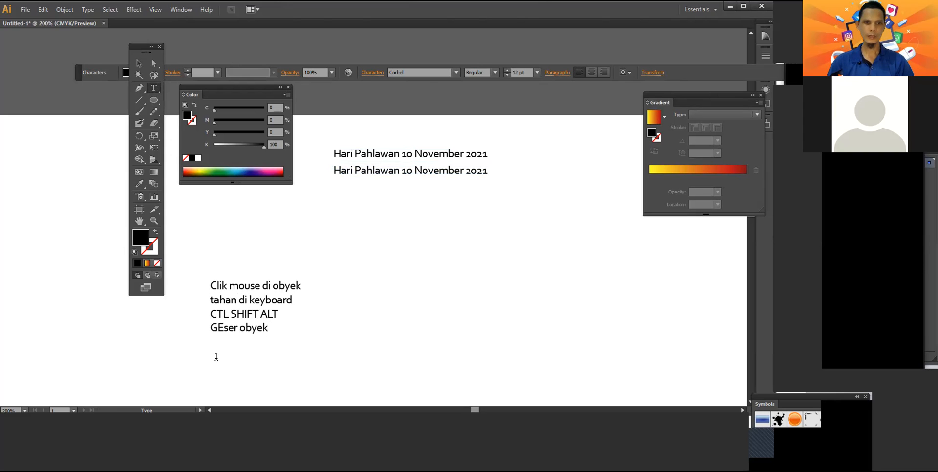
{"action": "left_click_drag", "start_coordinate": [223, 328], "coordinate": [217, 328]}
{"action": "type", "text": "e"}
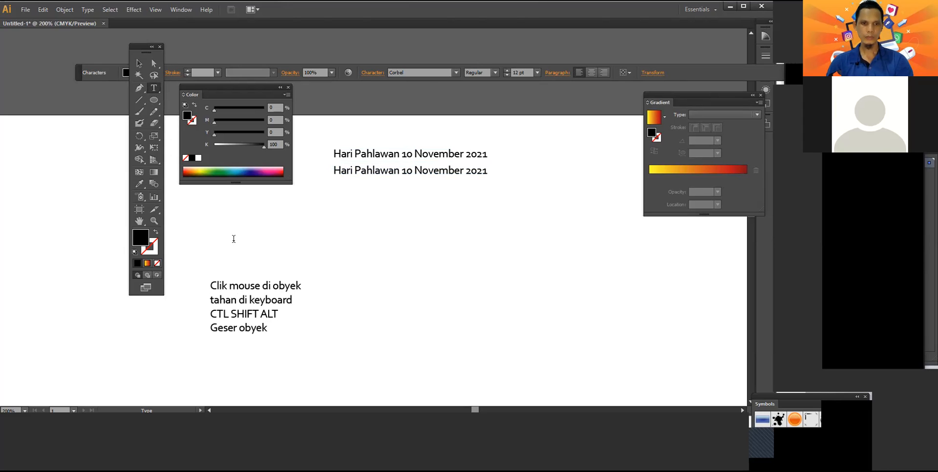
{"action": "key", "text": "Escape"}
{"action": "left_click", "coordinate": [389, 248]}
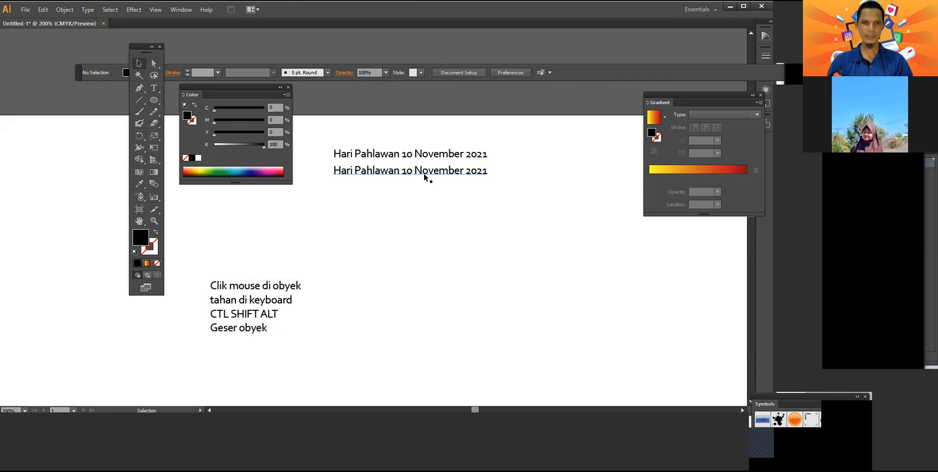
Step: Move the four-line note up close to the heading lines and close the Color and Gradient palettes
{"action": "left_click_drag", "start_coordinate": [259, 328], "coordinate": [260, 234]}
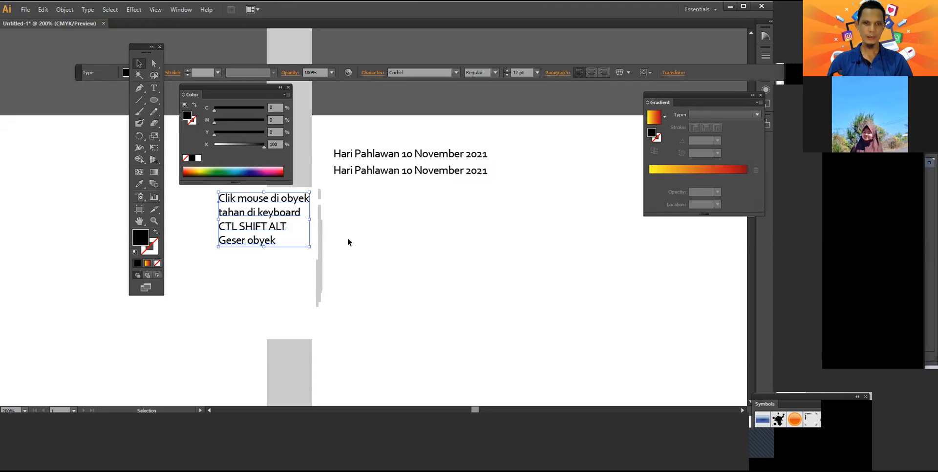
{"action": "left_click", "coordinate": [289, 87]}
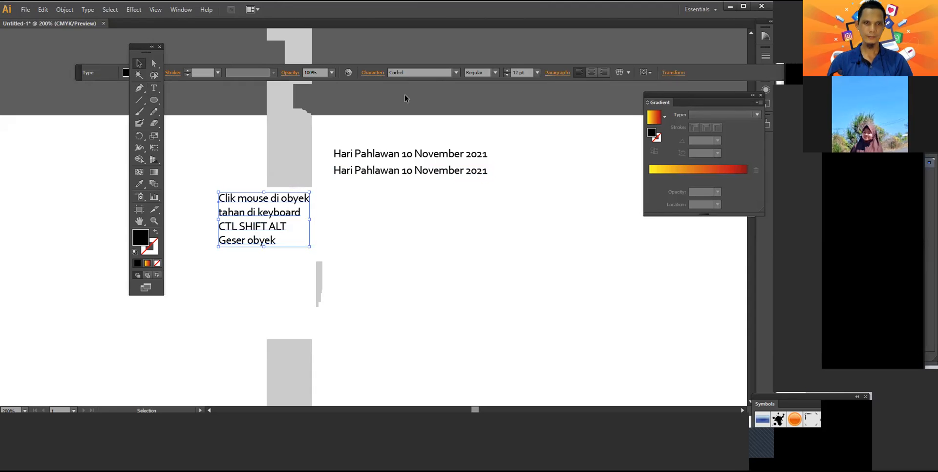
{"action": "left_click", "coordinate": [761, 95]}
Step: Repeat the last move on the lower "Hari Pahlawan 10 November 2021" copy, delete that copy, and select the remaining line
{"action": "left_click", "coordinate": [445, 227]}
{"action": "left_click", "coordinate": [395, 174]}
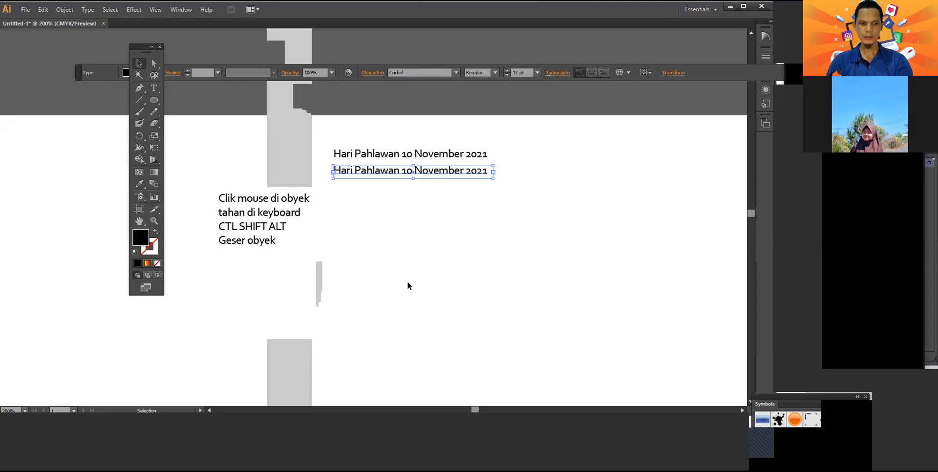
{"action": "key", "text": "ctrl+z"}
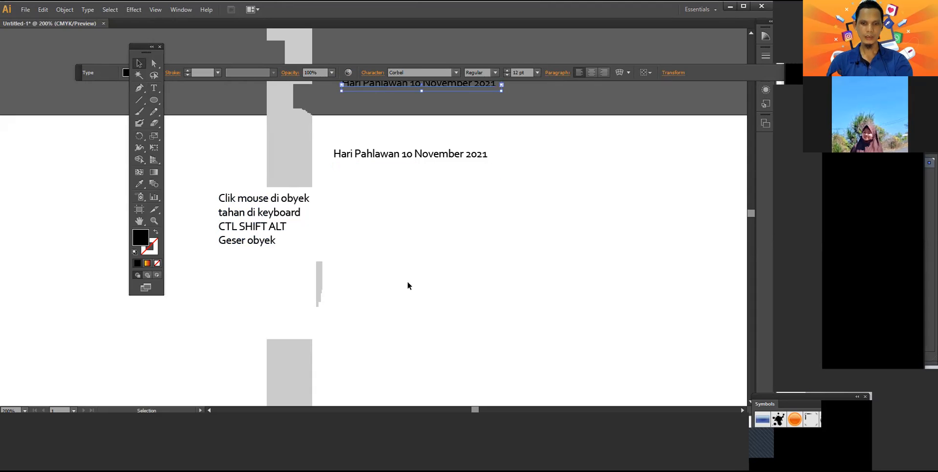
{"action": "key", "text": "Delete"}
{"action": "left_click", "coordinate": [413, 155]}
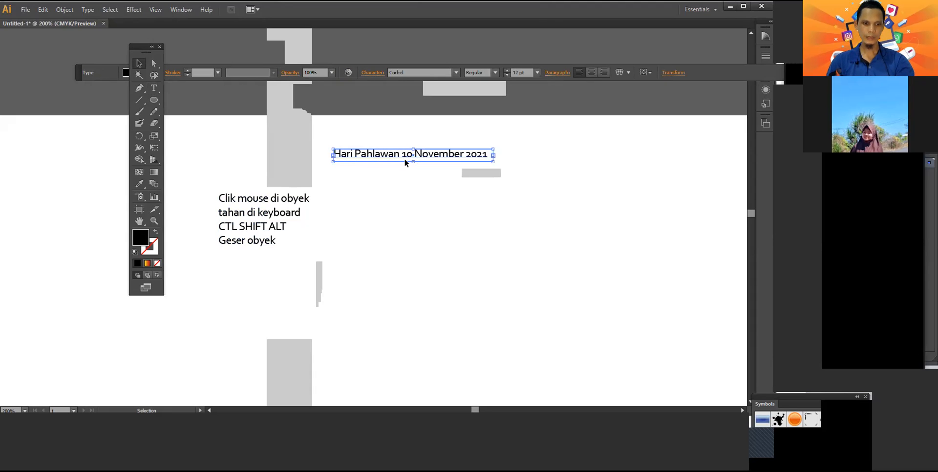
Step: Duplicate the "Hari Pahlawan 10 November 2021" line straight down twice to make a stack of three lines
{"action": "left_click_drag", "start_coordinate": [404, 161], "coordinate": [403, 181]}
{"action": "key", "text": "ctrl+alt+shift"}
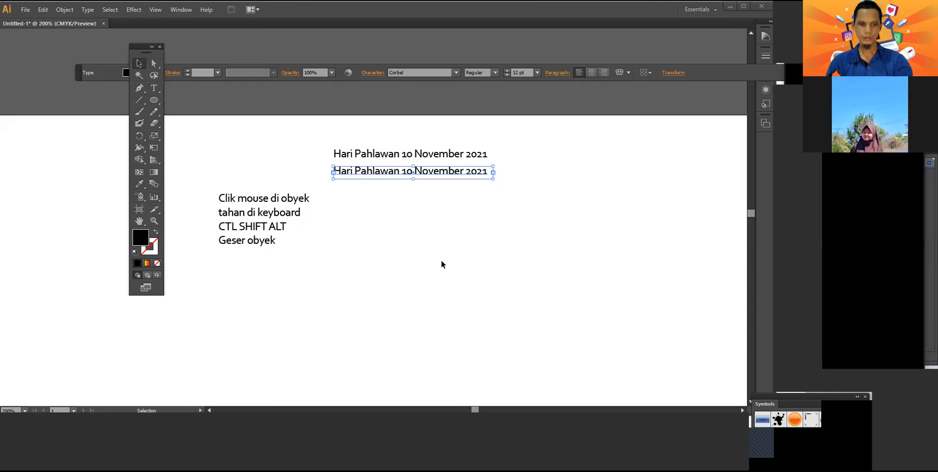
{"action": "left_click", "coordinate": [428, 176]}
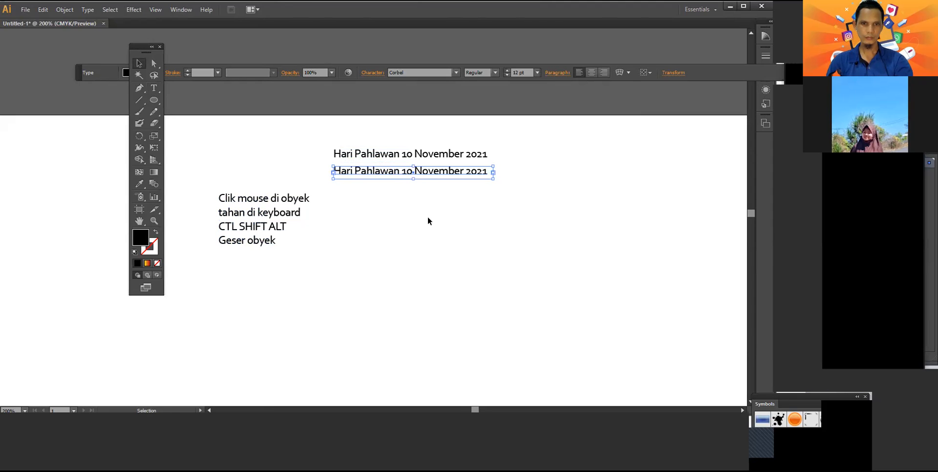
{"action": "left_click_drag", "start_coordinate": [426, 171], "coordinate": [440, 194]}
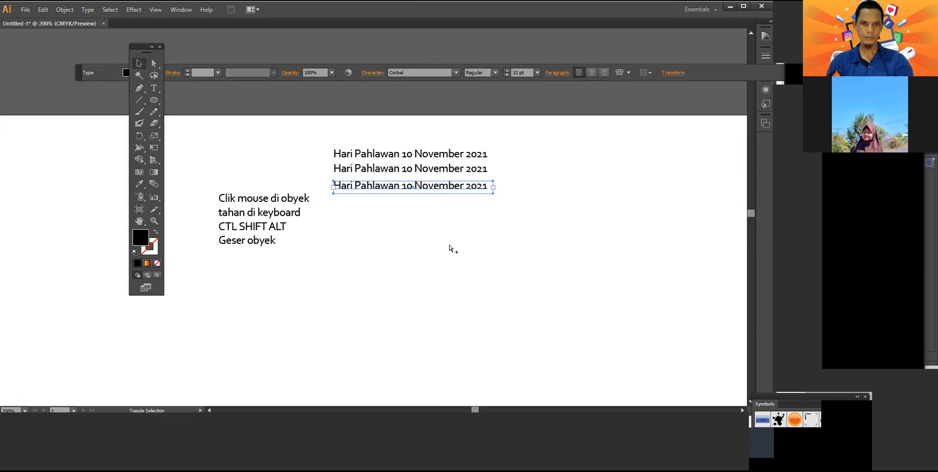
{"action": "key", "text": "ctrl+alt+shift"}
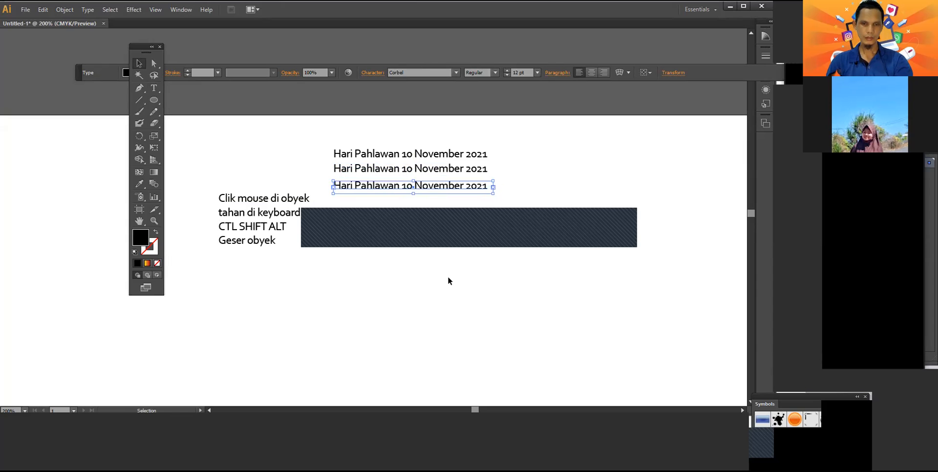
Step: Repeat the last duplication nine times to extend the stack to twelve "Hari Pahlawan 10 November 2021" lines
{"action": "scroll", "coordinate": [448, 277], "scroll_direction": "up", "scroll_amount": 1}
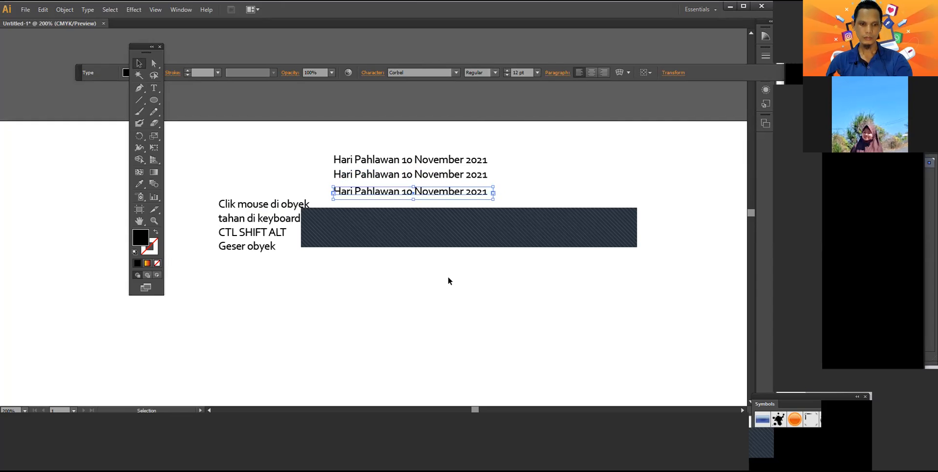
{"action": "key", "text": "ctrl+d"}
{"action": "key", "text": "ctrl+d"}
{"action": "key", "text": "ctrl+d"}
{"action": "key", "text": "ctrl+d"}
{"action": "key", "text": "ctrl+d"}
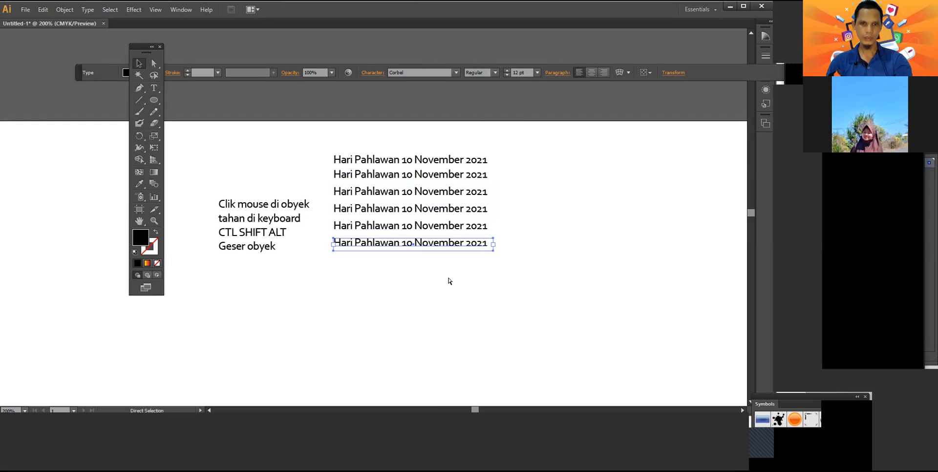
{"action": "key", "text": "ctrl+d"}
{"action": "key", "text": "ctrl+d"}
{"action": "key", "text": "ctrl+d"}
{"action": "key", "text": "ctrl+d"}
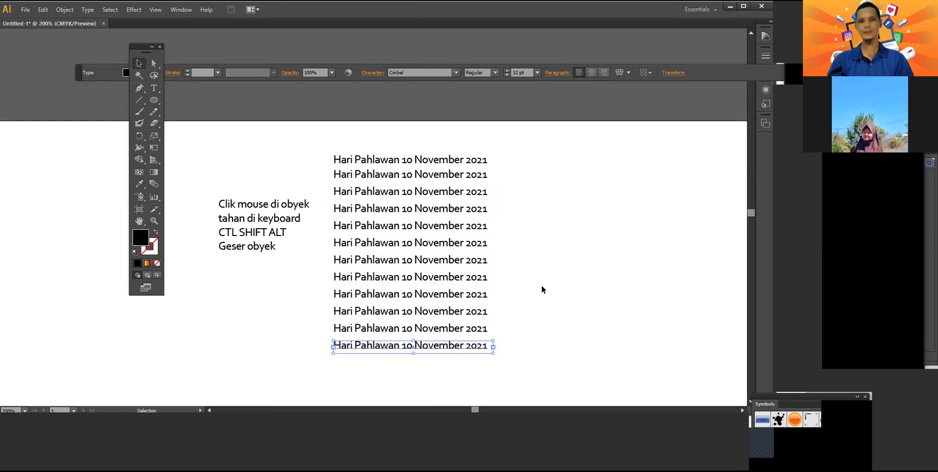
Step: Select all twelve lines, duplicate them horizontally as a second column to the right, and deselect
{"action": "left_click", "coordinate": [530, 290]}
{"action": "left_click_drag", "start_coordinate": [515, 376], "coordinate": [314, 168]}
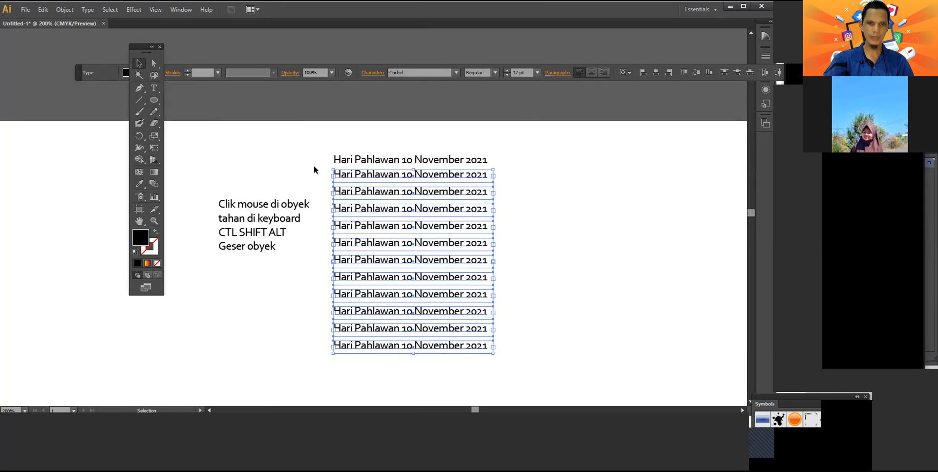
{"action": "left_click_drag", "start_coordinate": [327, 146], "coordinate": [463, 352]}
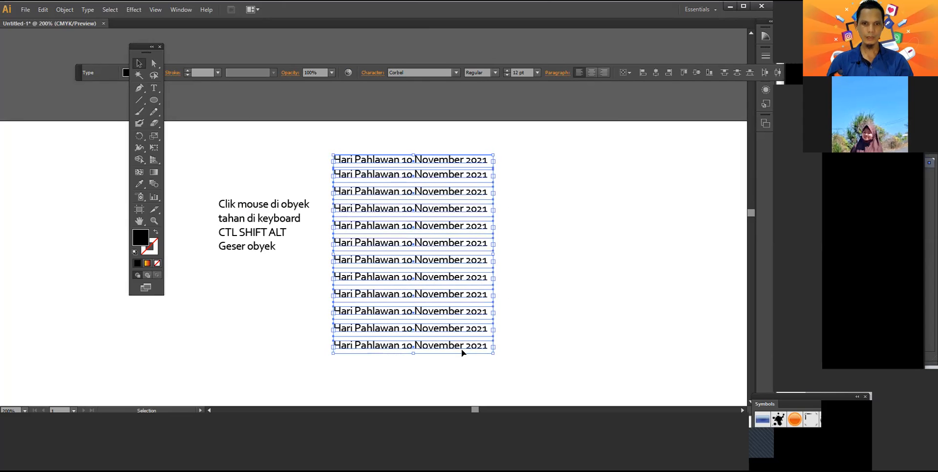
{"action": "left_click_drag", "start_coordinate": [463, 353], "coordinate": [627, 364]}
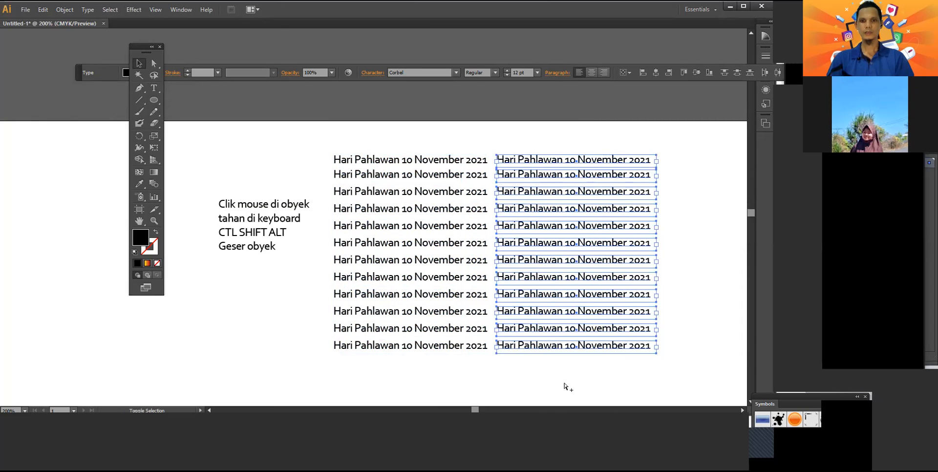
{"action": "left_click", "coordinate": [566, 386]}
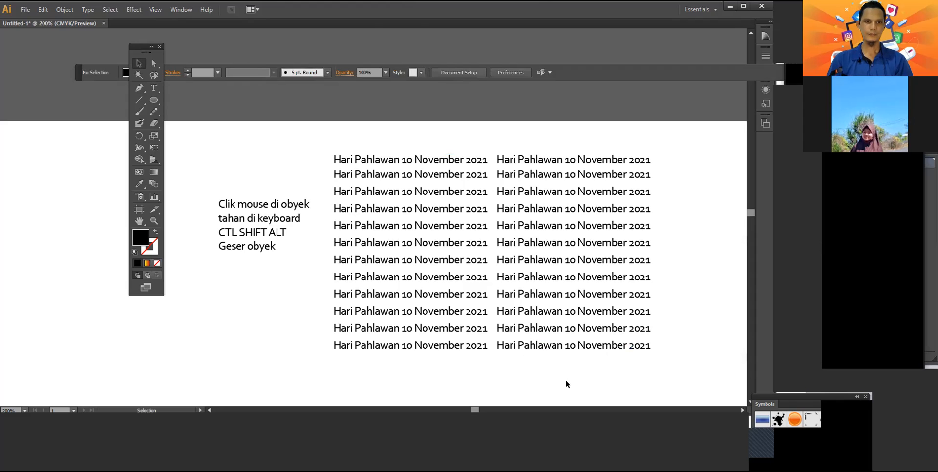
Step: Delete the four-line note about the modifier keys and the second column of lines
{"action": "left_click", "coordinate": [299, 220]}
{"action": "key", "text": "Delete"}
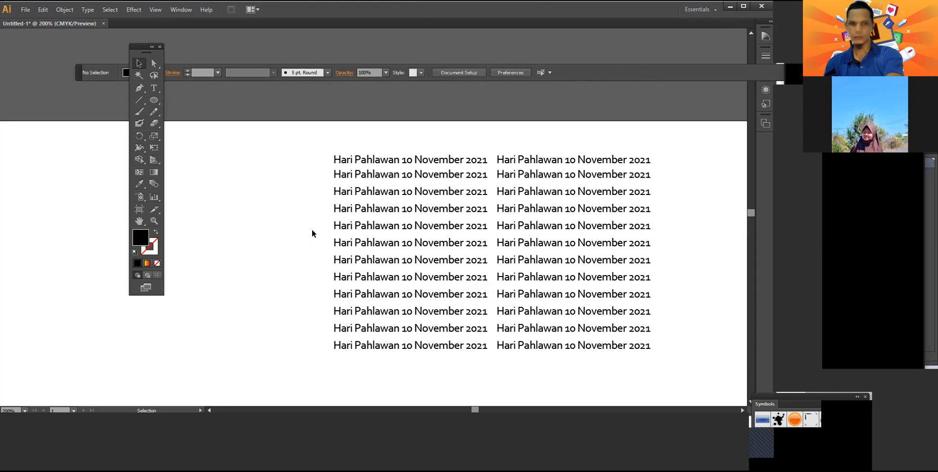
{"action": "left_click_drag", "start_coordinate": [315, 138], "coordinate": [494, 137]}
{"action": "key", "text": "Delete"}
Step: Move the remaining column to the left part of the page and duplicate it rightward into four evenly spaced columns
{"action": "left_click_drag", "start_coordinate": [423, 353], "coordinate": [308, 368]}
{"action": "left_click_drag", "start_coordinate": [378, 345], "coordinate": [82, 348]}
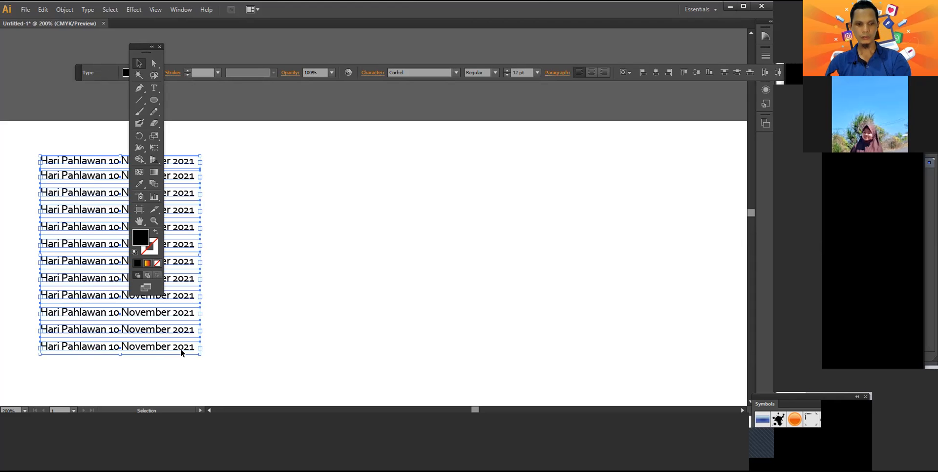
{"action": "left_click_drag", "start_coordinate": [181, 353], "coordinate": [347, 360]}
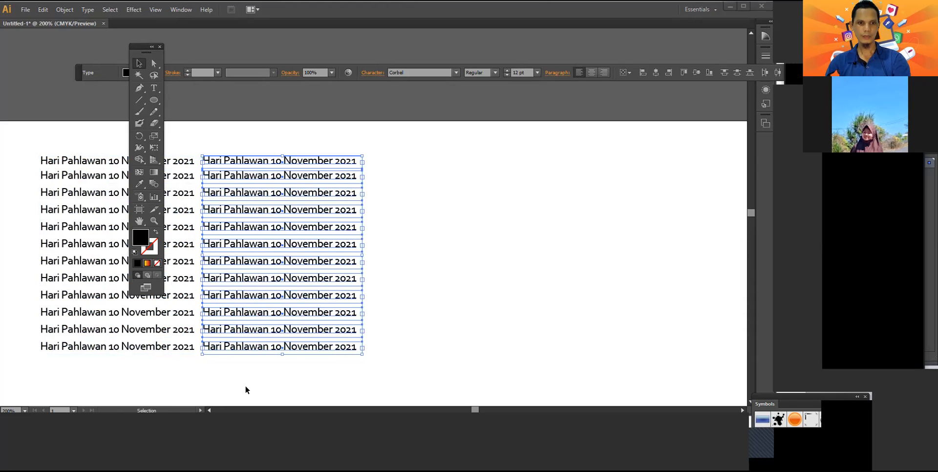
{"action": "key", "text": "ctrl+d"}
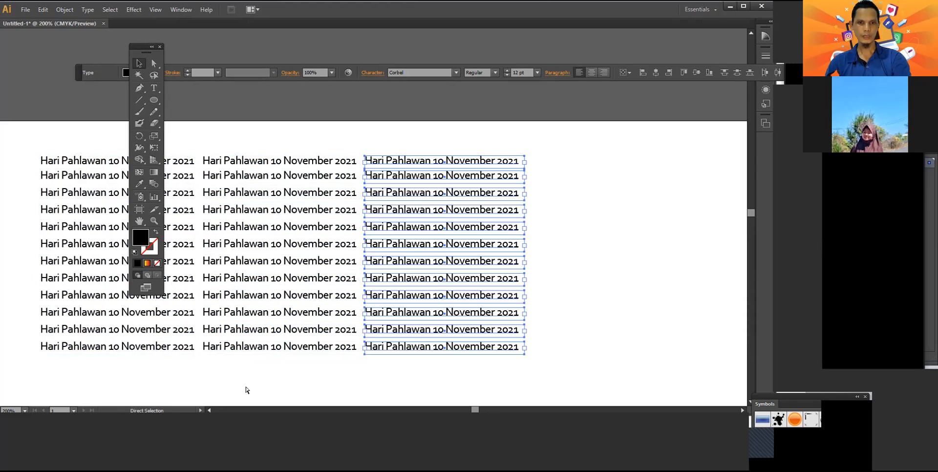
{"action": "key", "text": "ctrl+d"}
{"action": "left_click", "coordinate": [246, 387]}
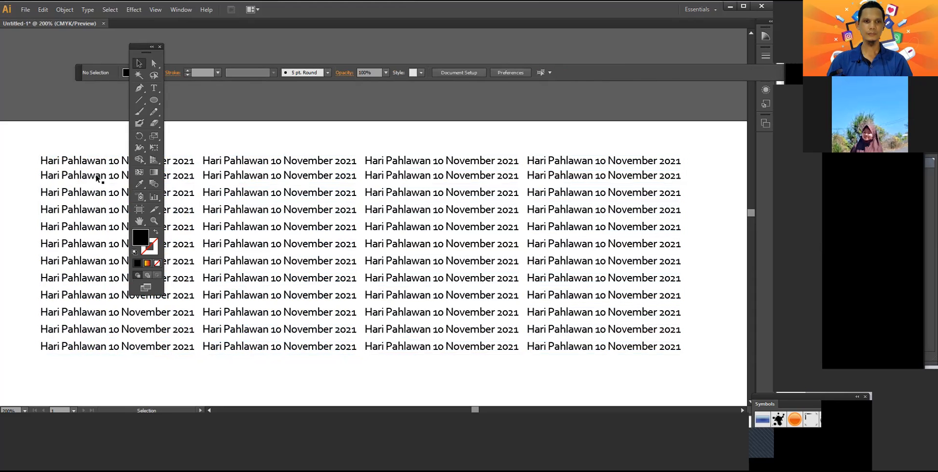
Step: Try 20% opacity on all the lines in the four columns and undo the change
{"action": "left_click_drag", "start_coordinate": [34, 142], "coordinate": [724, 371]}
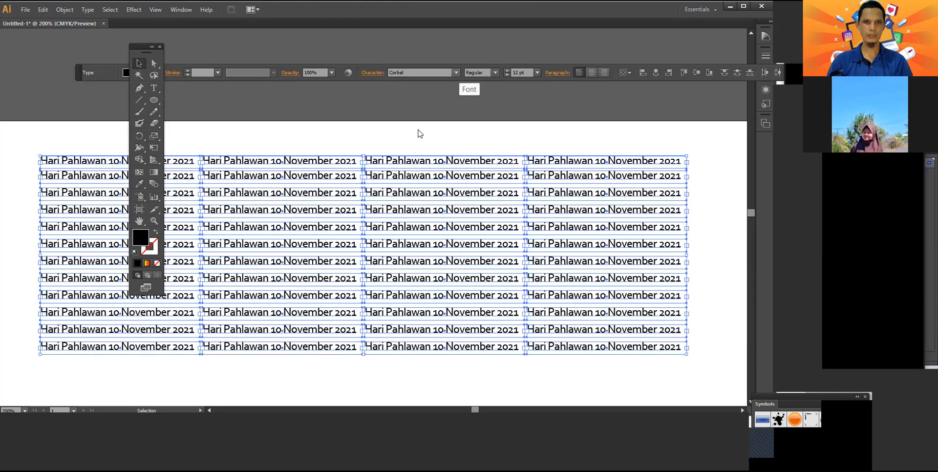
{"action": "left_click", "coordinate": [457, 72]}
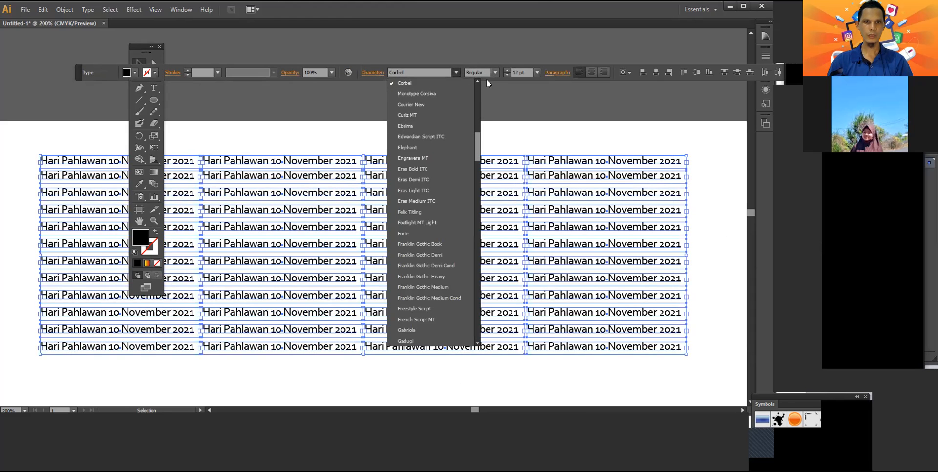
{"action": "left_click", "coordinate": [331, 74]}
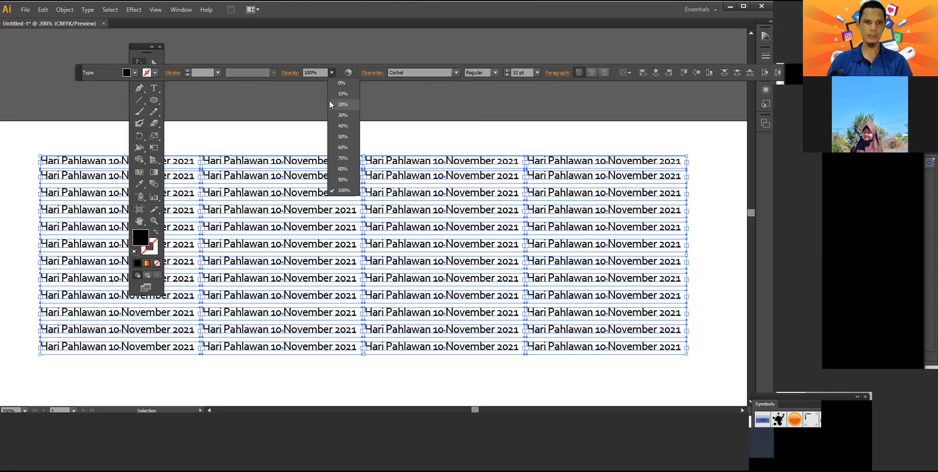
{"action": "left_click", "coordinate": [329, 101]}
{"action": "left_click", "coordinate": [333, 134]}
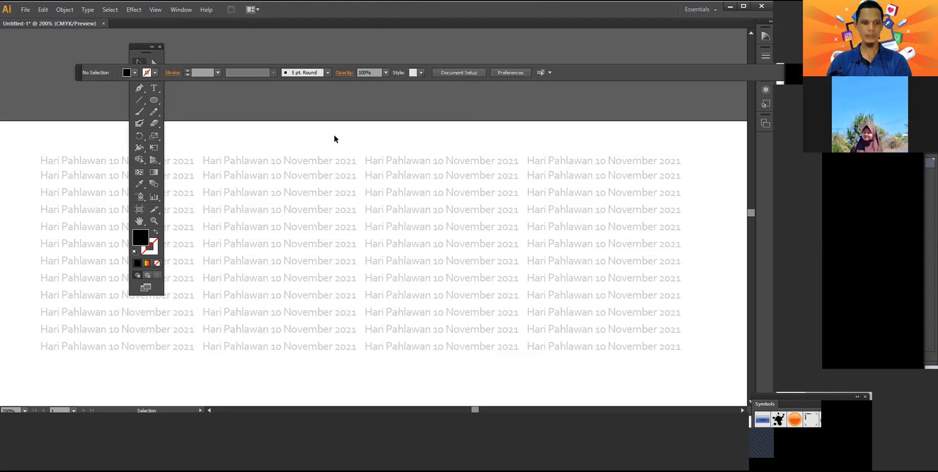
{"action": "key", "text": "ctrl+z"}
{"action": "key", "text": "ctrl+z"}
Step: Delete the three right-hand columns and the eleven lower lines of the first column, keeping only the topmost line
{"action": "left_click_drag", "start_coordinate": [711, 143], "coordinate": [195, 373]}
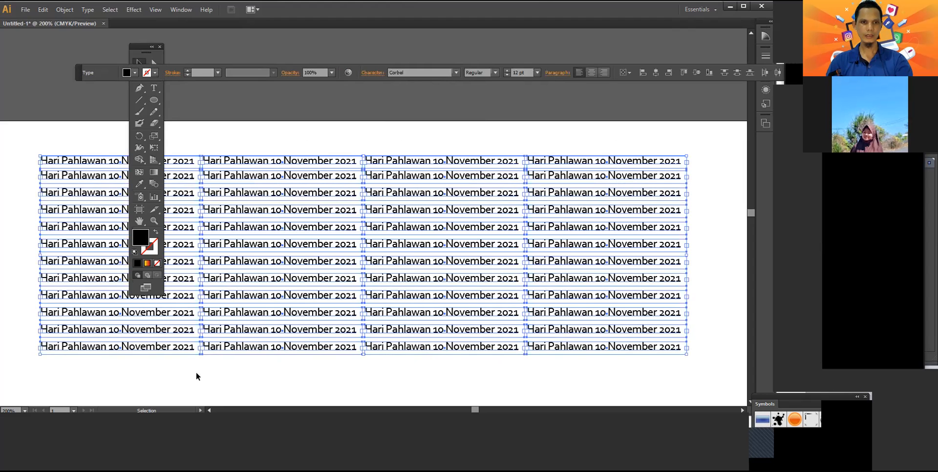
{"action": "key", "text": "ctrl+h"}
{"action": "left_click_drag", "start_coordinate": [708, 373], "coordinate": [250, 122]}
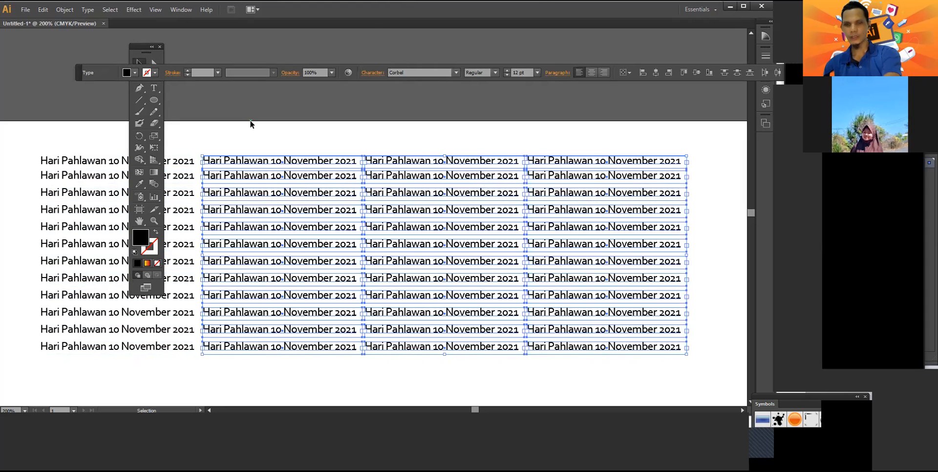
{"action": "key", "text": "Delete"}
{"action": "scroll", "coordinate": [1, 181], "scroll_direction": "left", "scroll_amount": 3}
{"action": "left_click_drag", "start_coordinate": [1, 181], "coordinate": [209, 169]}
{"action": "left_click_drag", "start_coordinate": [434, 371], "coordinate": [167, 176]}
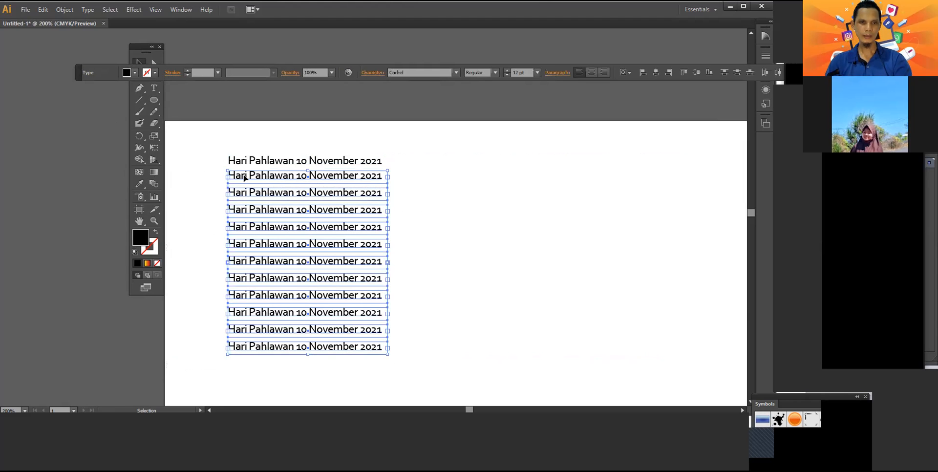
{"action": "key", "text": "Delete"}
Step: Start a Distort & Transform Transform effect on the remaining line, with preview on and a rotation angle of 279°
{"action": "left_click", "coordinate": [268, 161]}
{"action": "left_click", "coordinate": [315, 227]}
{"action": "left_click", "coordinate": [313, 159]}
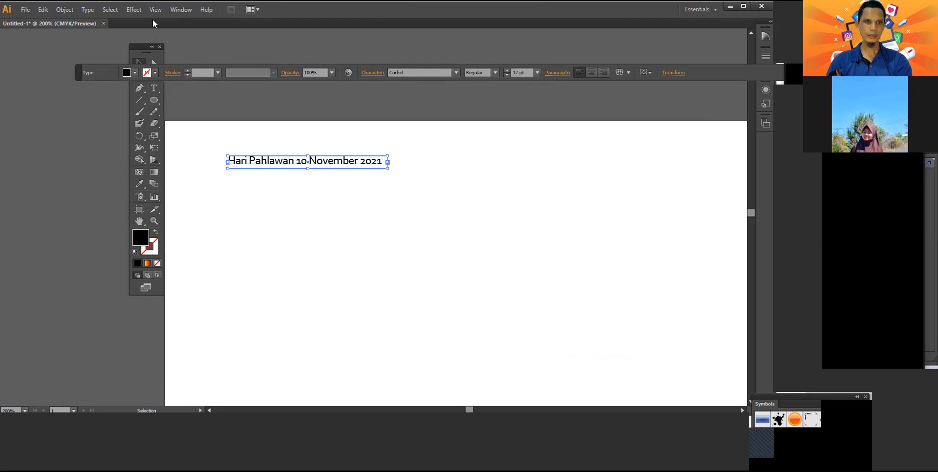
{"action": "left_click", "coordinate": [138, 14]}
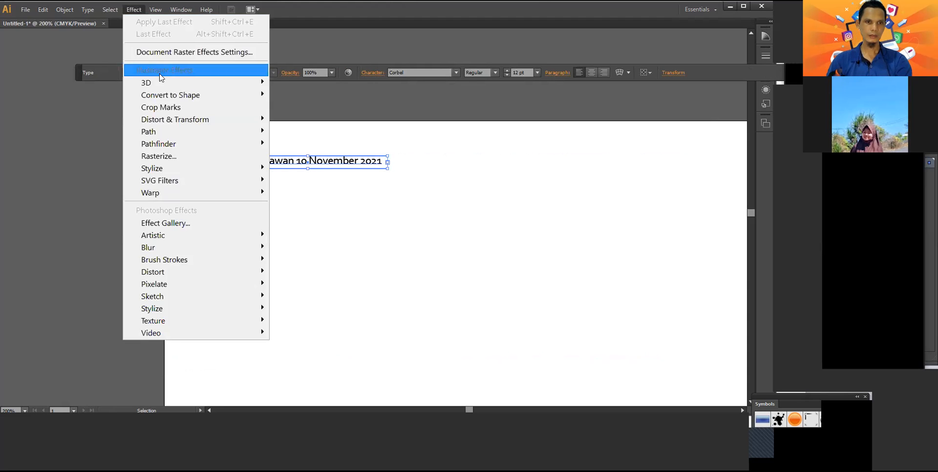
{"action": "mouse_move", "coordinate": [195, 123]}
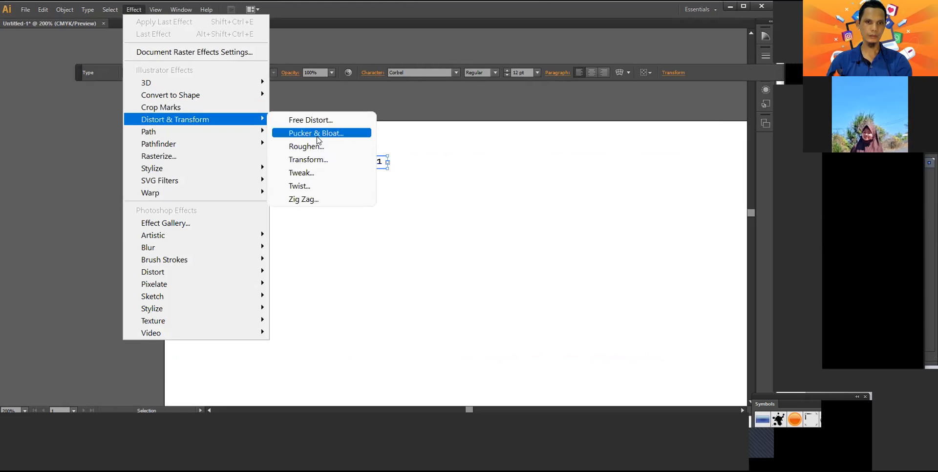
{"action": "left_click", "coordinate": [315, 161]}
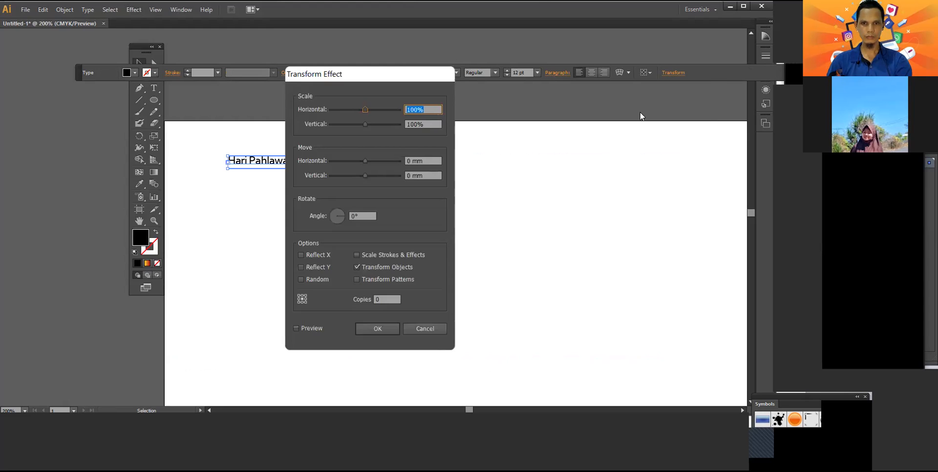
{"action": "left_click_drag", "start_coordinate": [382, 74], "coordinate": [640, 86]}
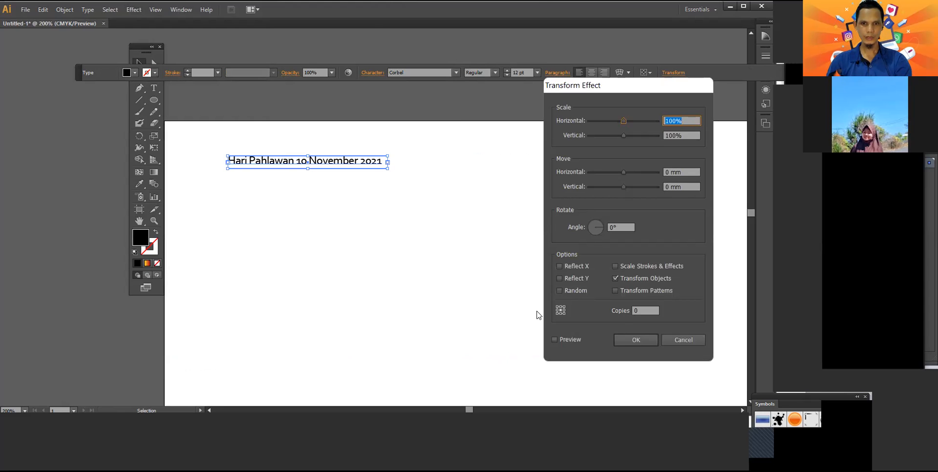
{"action": "left_click", "coordinate": [555, 339]}
{"action": "left_click", "coordinate": [600, 231]}
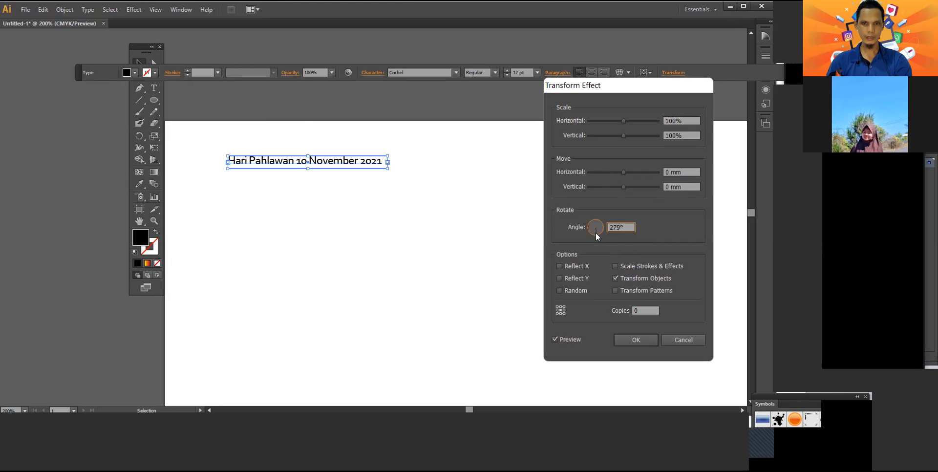
{"action": "left_click", "coordinate": [632, 309]}
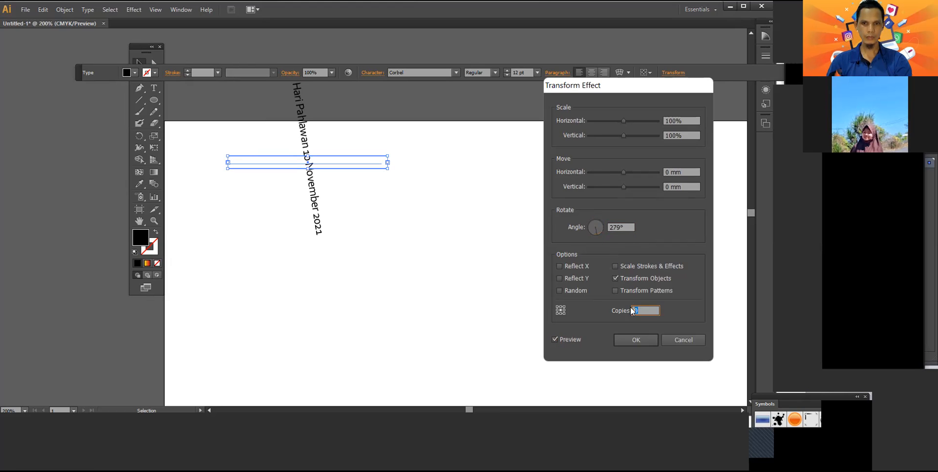
Step: Give the text line a Transform effect with 5 copies, preview it, and set the rotation angle to 0°
{"action": "type", "text": "5"}
{"action": "left_click", "coordinate": [575, 338]}
{"action": "left_click", "coordinate": [576, 338]}
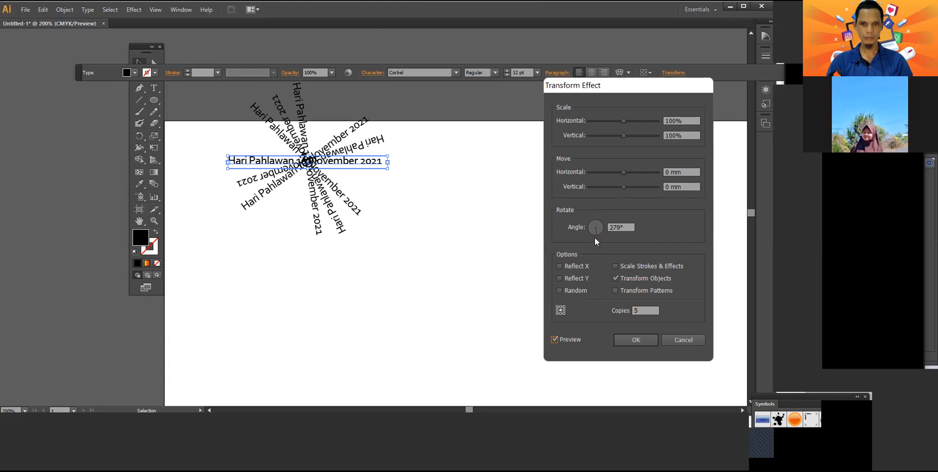
{"action": "left_click_drag", "start_coordinate": [624, 228], "coordinate": [590, 232]}
{"action": "type", "text": "0"}
{"action": "key", "text": "Return"}
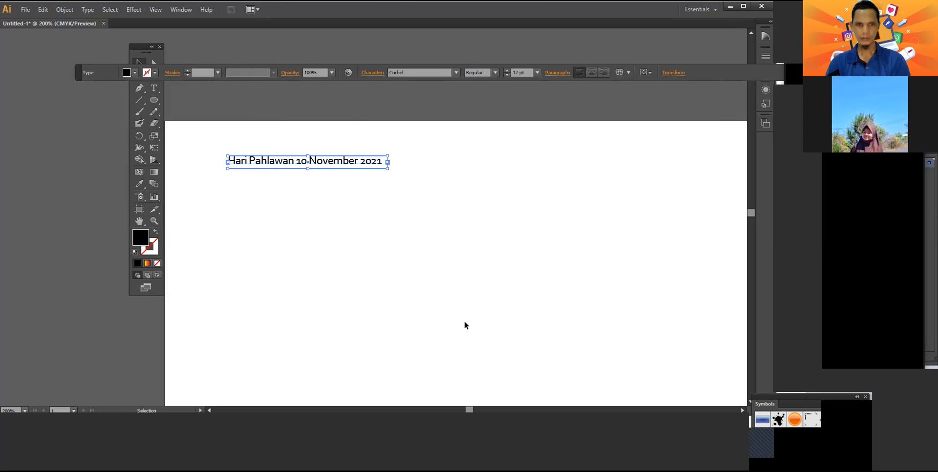
{"action": "left_click", "coordinate": [134, 9]}
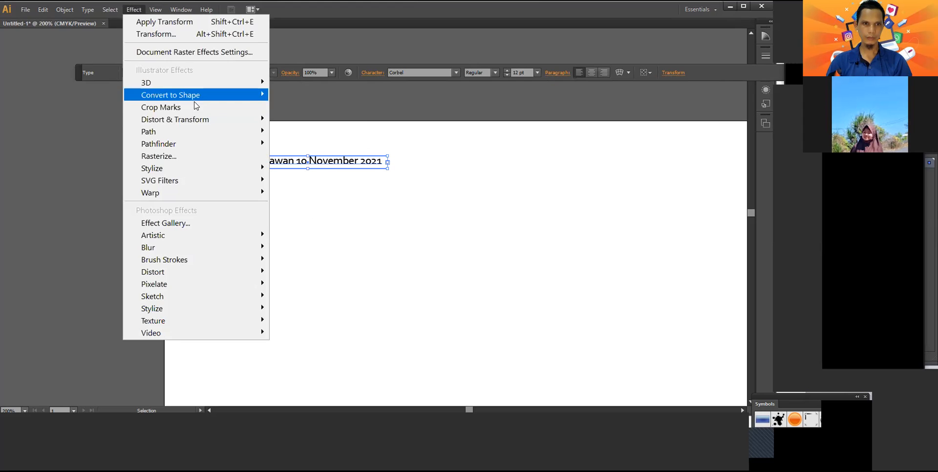
{"action": "mouse_move", "coordinate": [207, 119]}
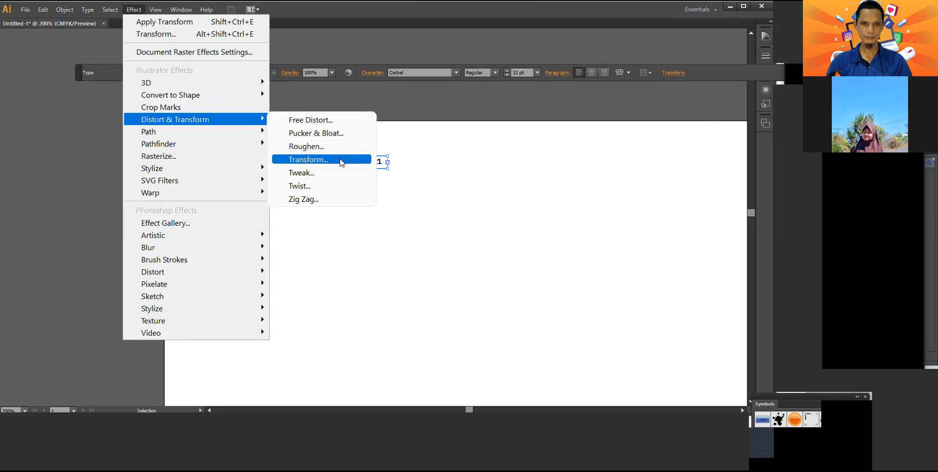
{"action": "left_click", "coordinate": [341, 162]}
{"action": "left_click", "coordinate": [350, 235]}
{"action": "left_click", "coordinate": [480, 235]}
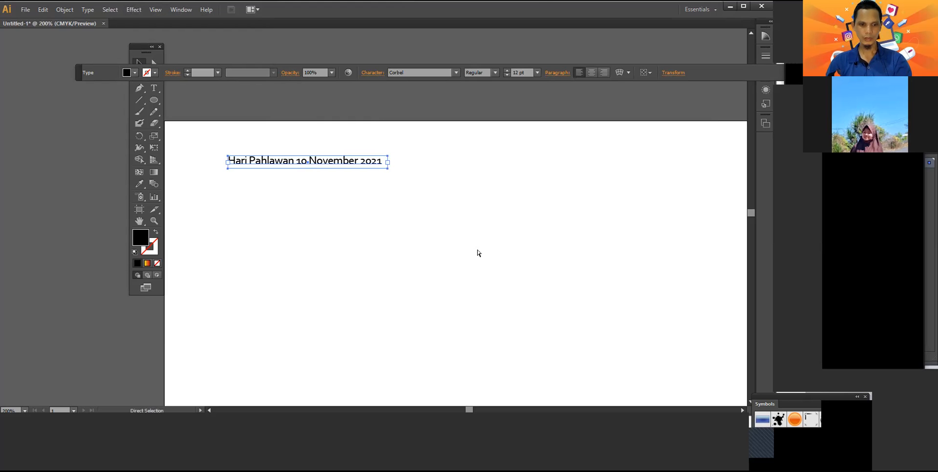
Step: Duplicate the text line downward eleven times with Transform Again, and delete the copies below the original
{"action": "key", "text": "ctrl+d"}
{"action": "key", "text": "ctrl+d"}
{"action": "key", "text": "ctrl+d"}
{"action": "key", "text": "ctrl+d"}
{"action": "key", "text": "ctrl+d"}
{"action": "key", "text": "ctrl+d"}
{"action": "key", "text": "ctrl+d"}
{"action": "key", "text": "ctrl+d"}
{"action": "key", "text": "ctrl+d"}
{"action": "key", "text": "ctrl+d"}
{"action": "key", "text": "ctrl+d"}
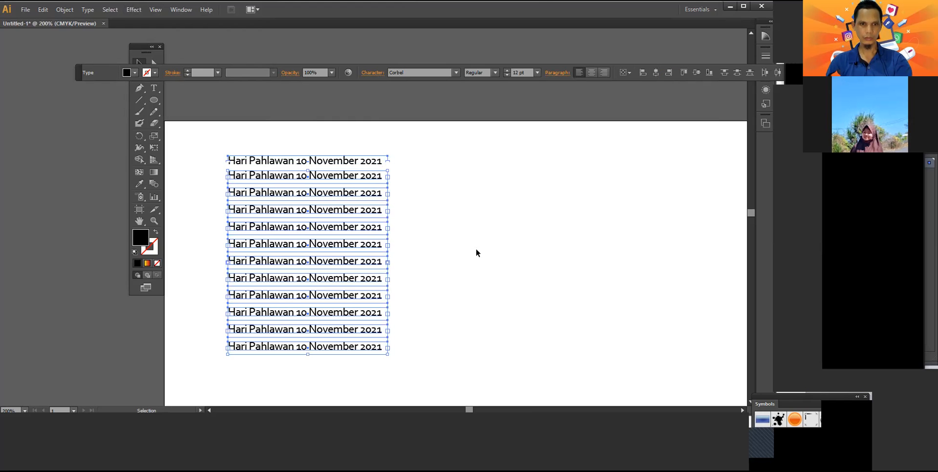
{"action": "left_click_drag", "start_coordinate": [439, 371], "coordinate": [195, 168]}
{"action": "key", "text": "Delete"}
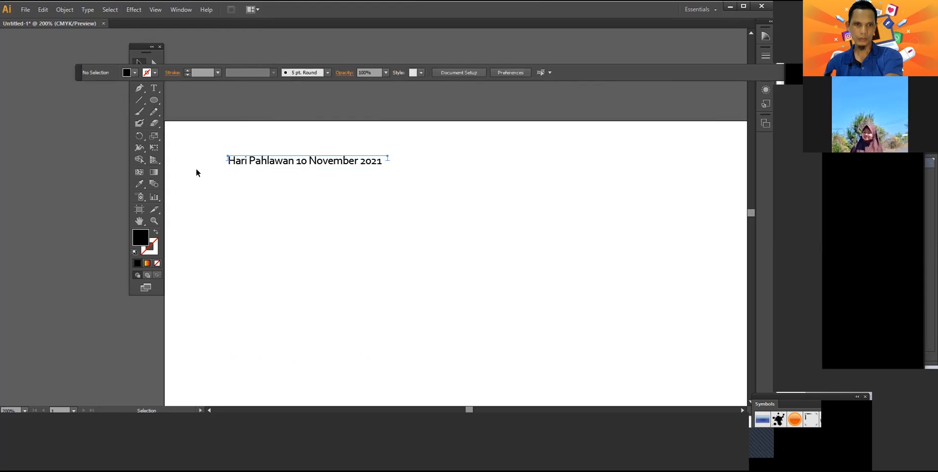
Step: Set up a previewed Transform effect on the text line with 5 copies and a vertical move of 2.4694 mm
{"action": "left_click", "coordinate": [261, 158]}
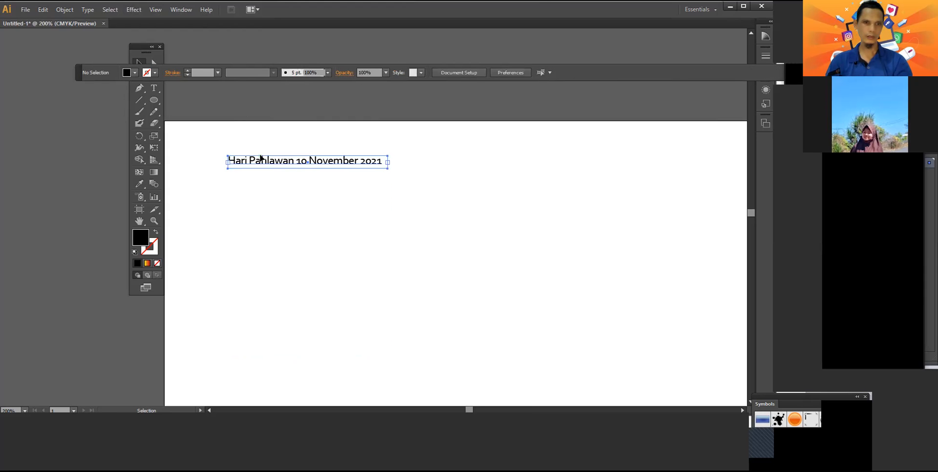
{"action": "left_click", "coordinate": [134, 9]}
{"action": "mouse_move", "coordinate": [210, 124]}
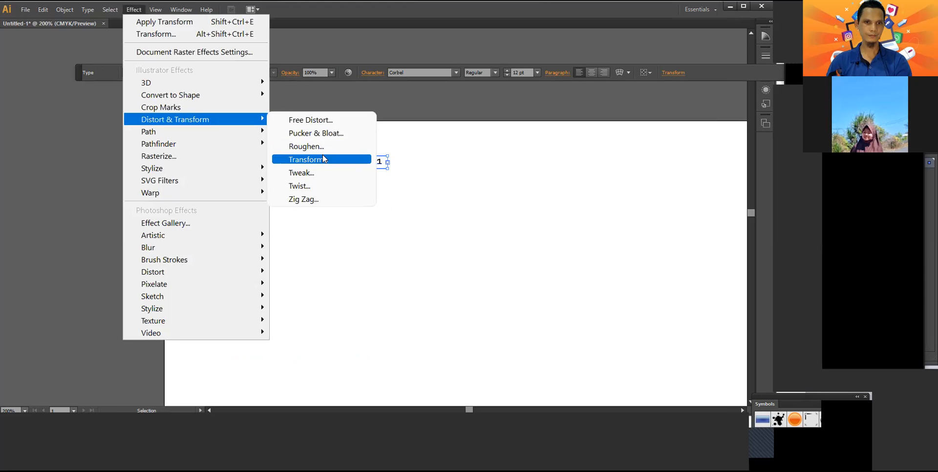
{"action": "left_click", "coordinate": [324, 159]}
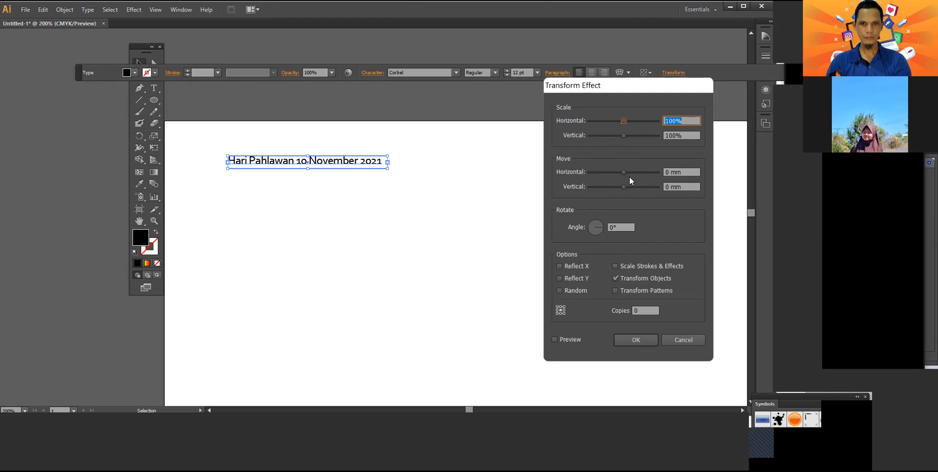
{"action": "left_click_drag", "start_coordinate": [624, 186], "coordinate": [627, 186]}
{"action": "double_click", "coordinate": [642, 313]}
{"action": "type", "text": "5"}
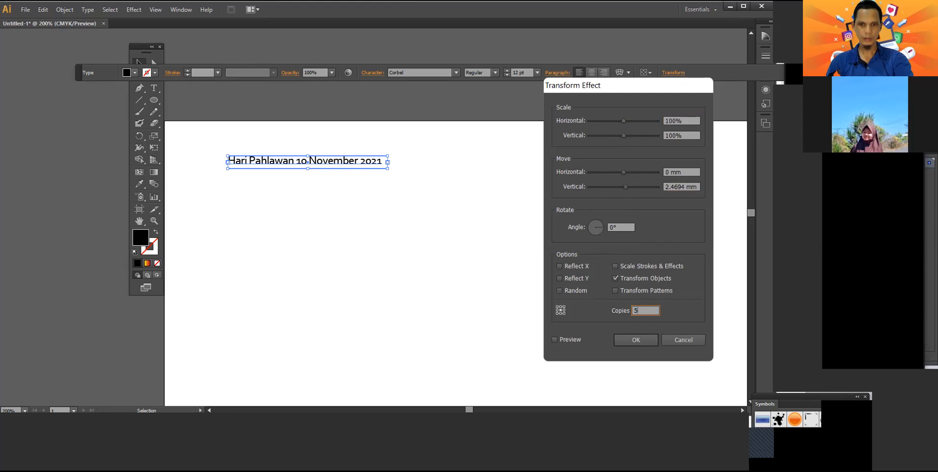
{"action": "left_click", "coordinate": [555, 340]}
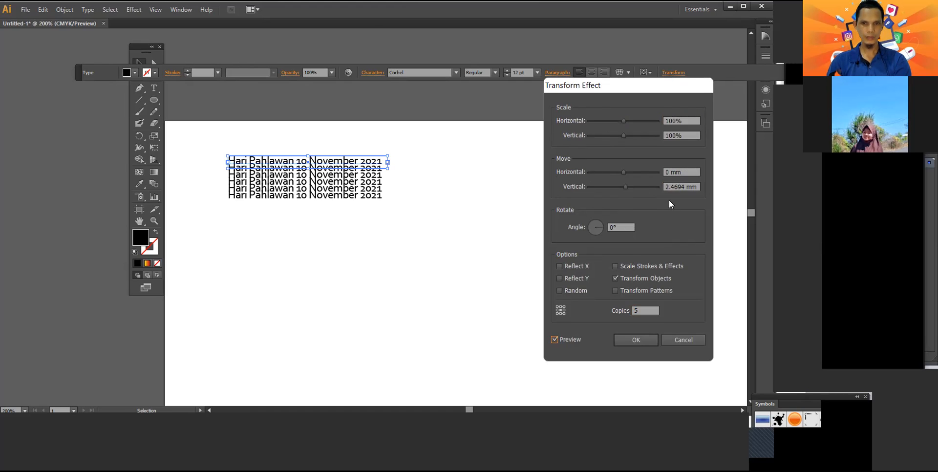
Step: Change the Transform effect to 10 copies with a vertical move of 5.9972 mm and apply it
{"action": "left_click_drag", "start_coordinate": [628, 187], "coordinate": [636, 186]}
{"action": "left_click", "coordinate": [632, 188]}
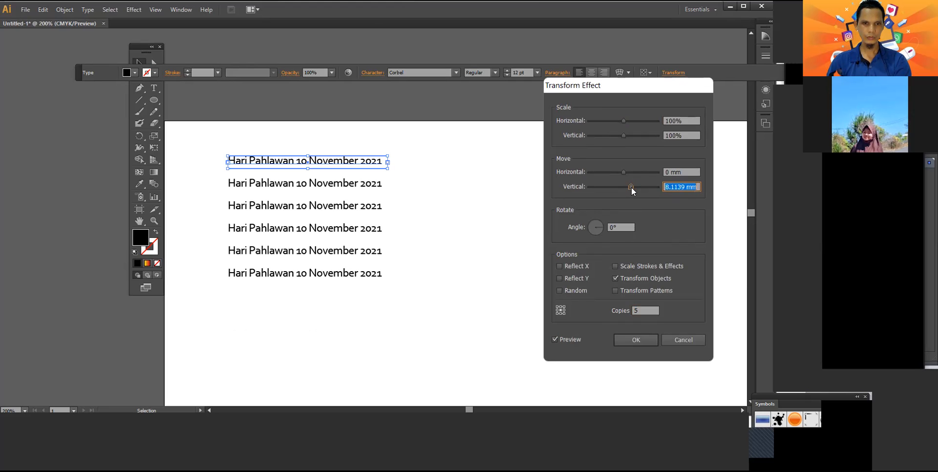
{"action": "double_click", "coordinate": [636, 310]}
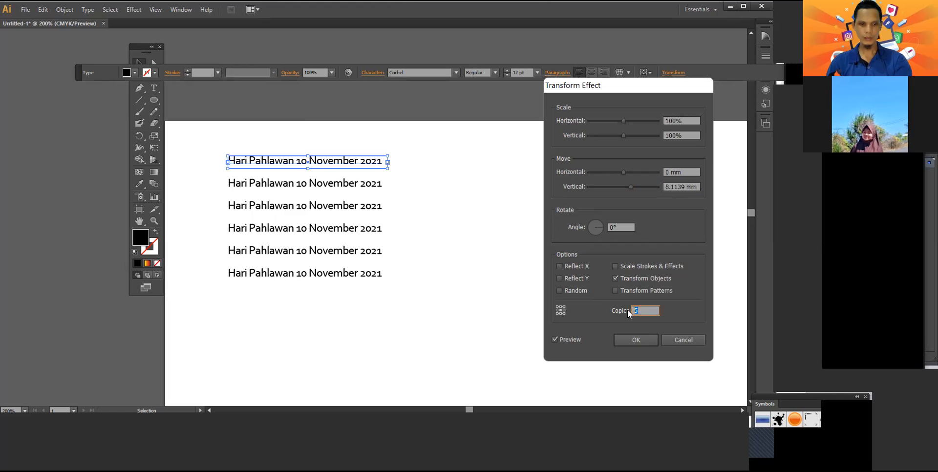
{"action": "type", "text": "10"}
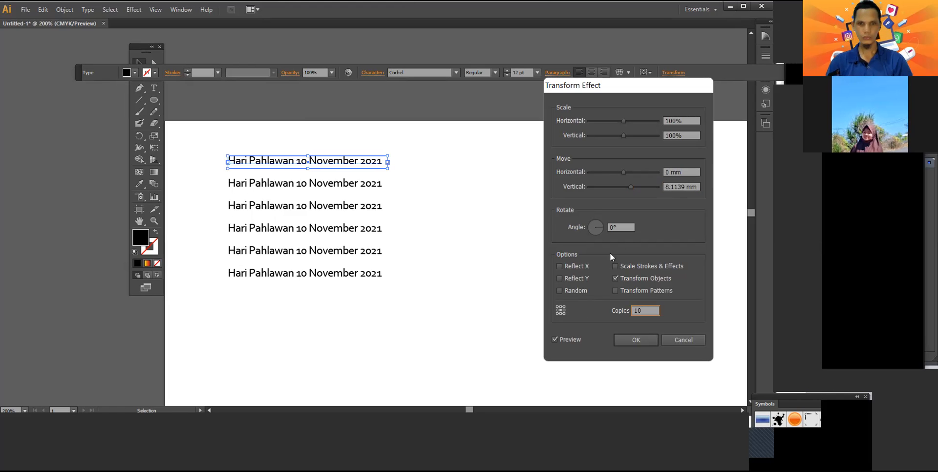
{"action": "left_click", "coordinate": [632, 186]}
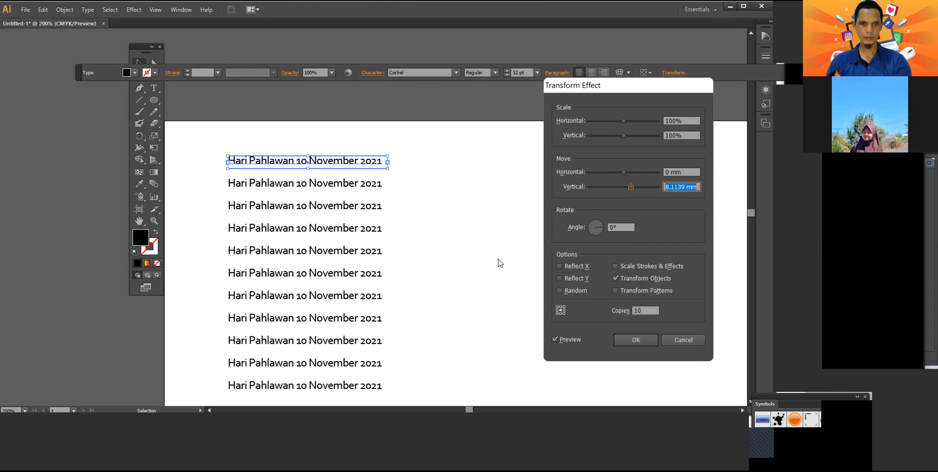
{"action": "left_click_drag", "start_coordinate": [632, 187], "coordinate": [627, 187]}
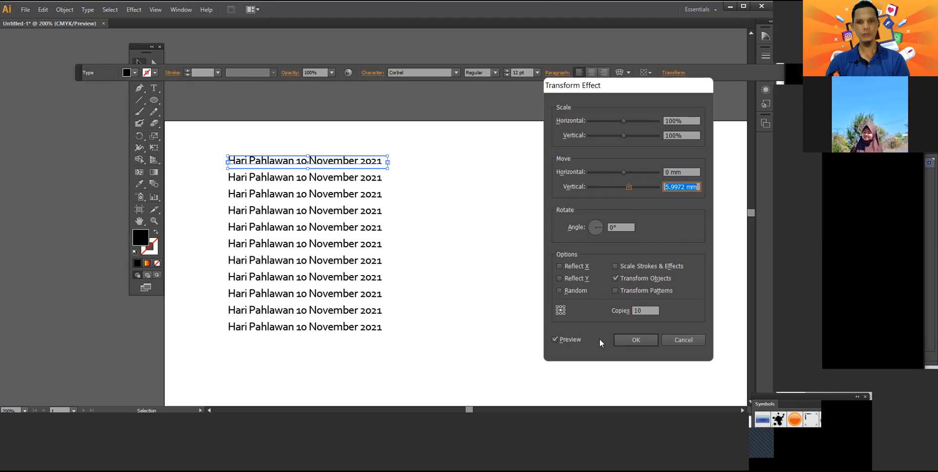
{"action": "left_click", "coordinate": [626, 340]}
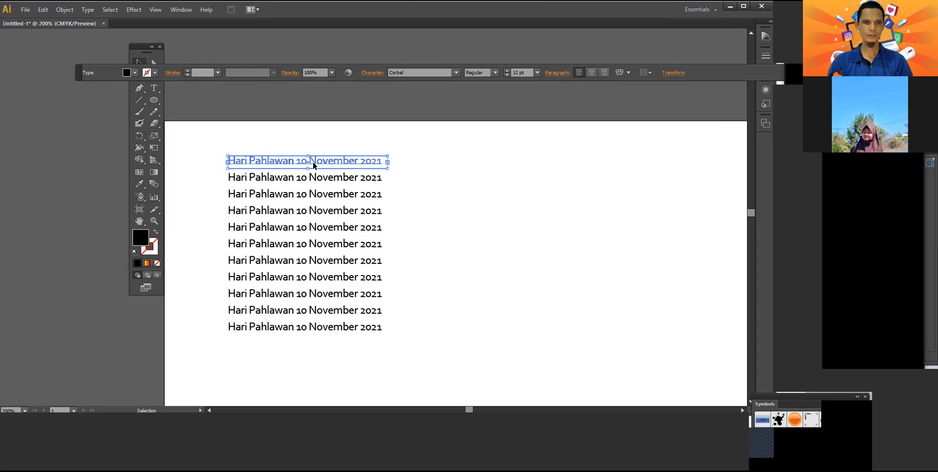
Step: Try selecting individual repeated lines, and reposition the whole text block by moving its original first line
{"action": "left_click", "coordinate": [427, 222]}
{"action": "left_click", "coordinate": [360, 327]}
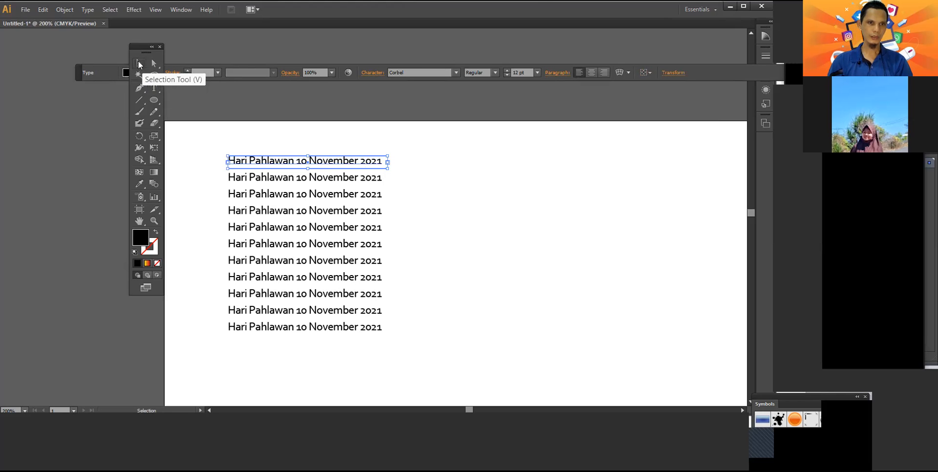
{"action": "left_click", "coordinate": [248, 184]}
{"action": "left_click", "coordinate": [248, 180]}
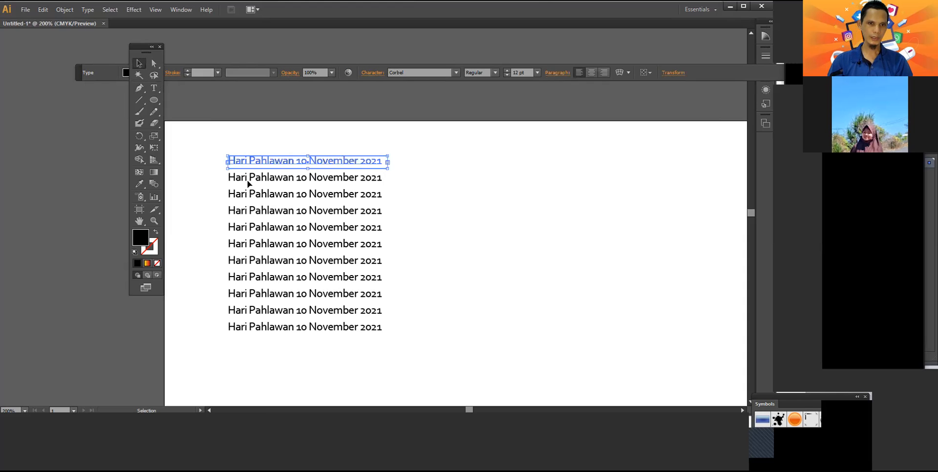
{"action": "left_click_drag", "start_coordinate": [285, 161], "coordinate": [237, 145]}
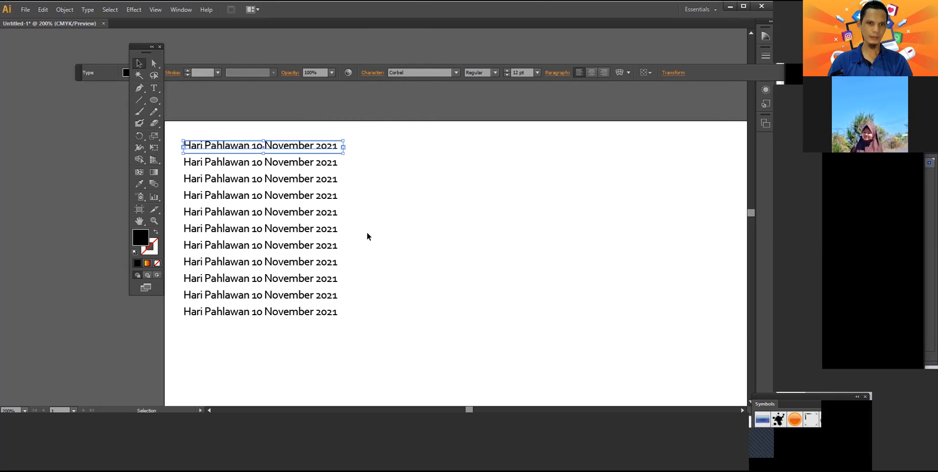
{"action": "left_click", "coordinate": [347, 179]}
{"action": "left_click", "coordinate": [329, 151]}
{"action": "left_click_drag", "start_coordinate": [329, 154], "coordinate": [360, 161]}
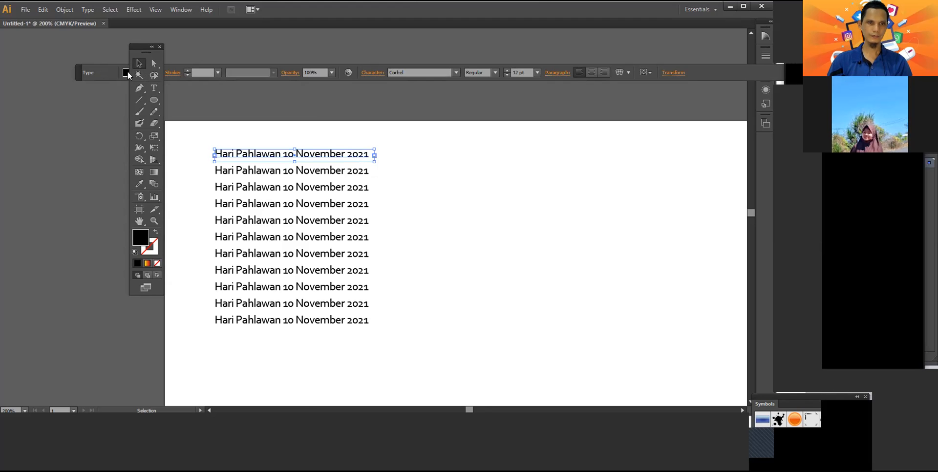
Step: Move the tools panel clear of the fill setting and change the repeated text's fill to red
{"action": "left_click_drag", "start_coordinate": [142, 53], "coordinate": [167, 137]}
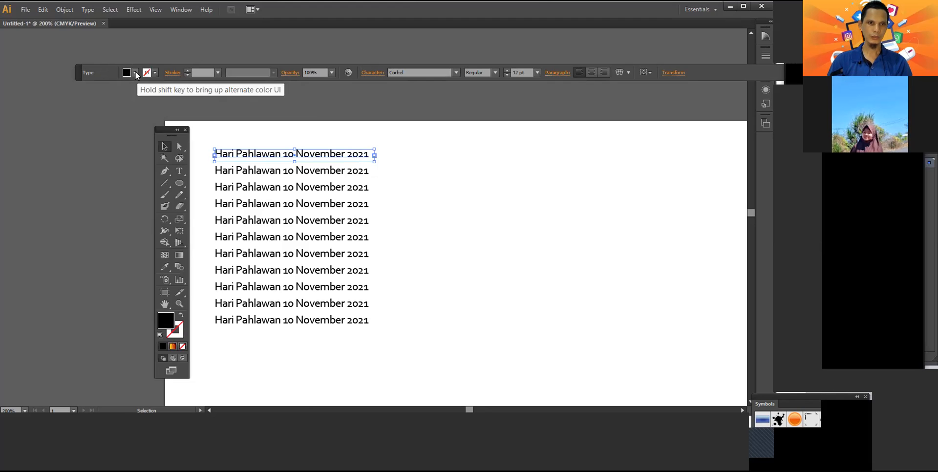
{"action": "left_click", "coordinate": [136, 75]}
{"action": "left_click", "coordinate": [111, 91]}
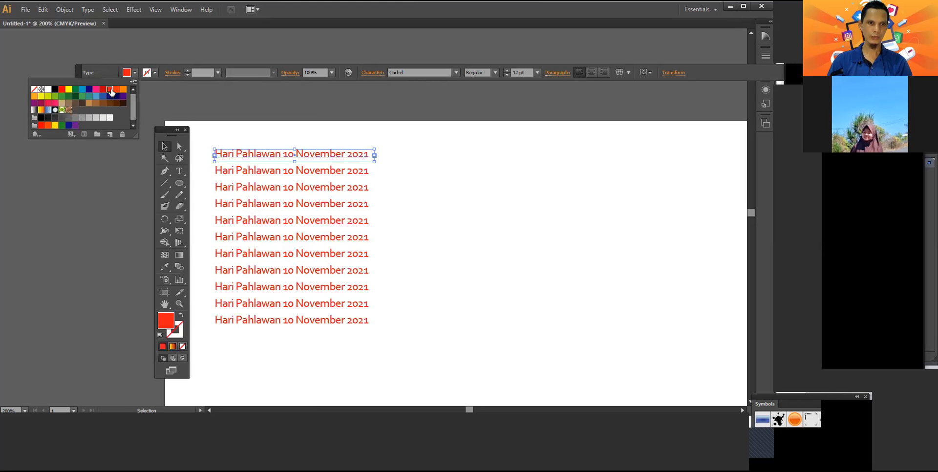
{"action": "left_click", "coordinate": [441, 202]}
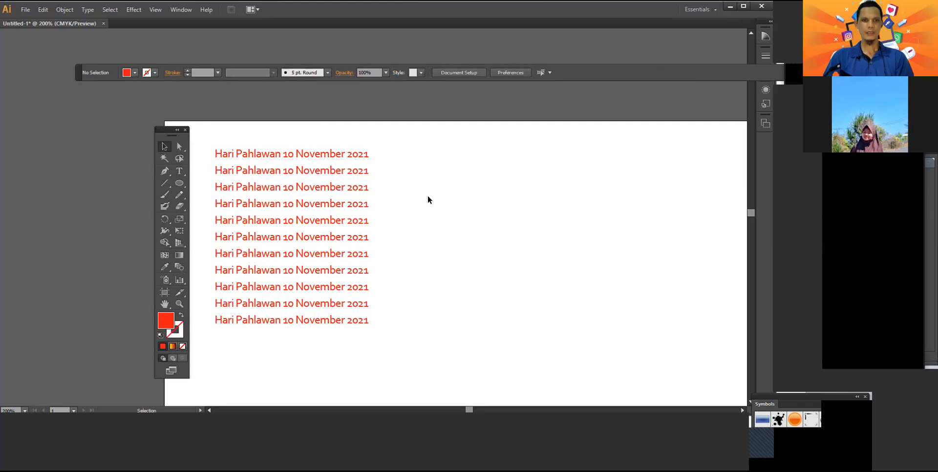
Step: Undo the red fill, the repositioning and the Transform effect on the text line
{"action": "left_click", "coordinate": [356, 155]}
{"action": "left_click", "coordinate": [424, 164]}
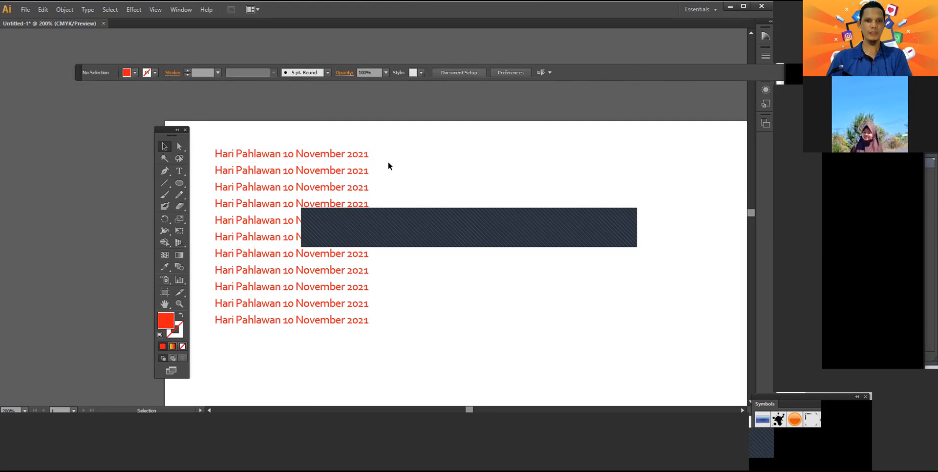
{"action": "left_click", "coordinate": [363, 158]}
{"action": "left_click", "coordinate": [438, 177]}
{"action": "key", "text": "ctrl+z"}
{"action": "key", "text": "ctrl+z"}
{"action": "key", "text": "ctrl+z"}
{"action": "key", "text": "ctrl+z"}
{"action": "key", "text": "ctrl+z"}
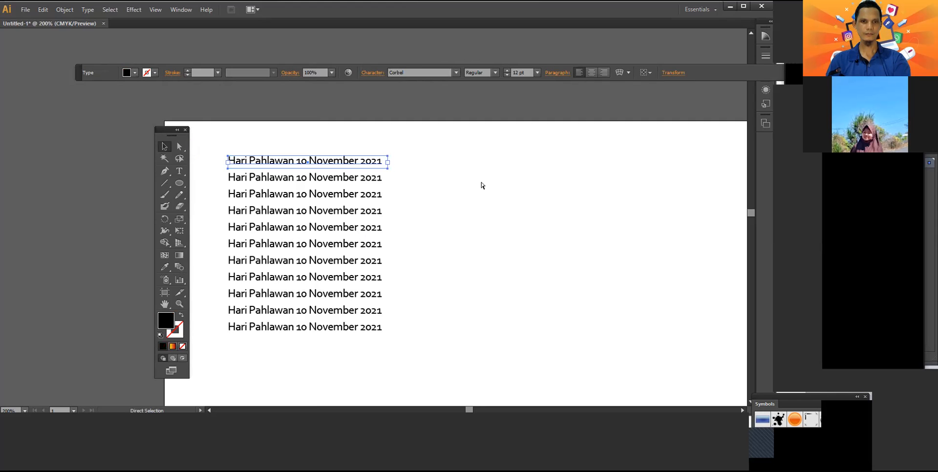
{"action": "key", "text": "ctrl+z"}
Step: Paste a copy of the text line below the original and undo the paste
{"action": "left_click", "coordinate": [382, 165]}
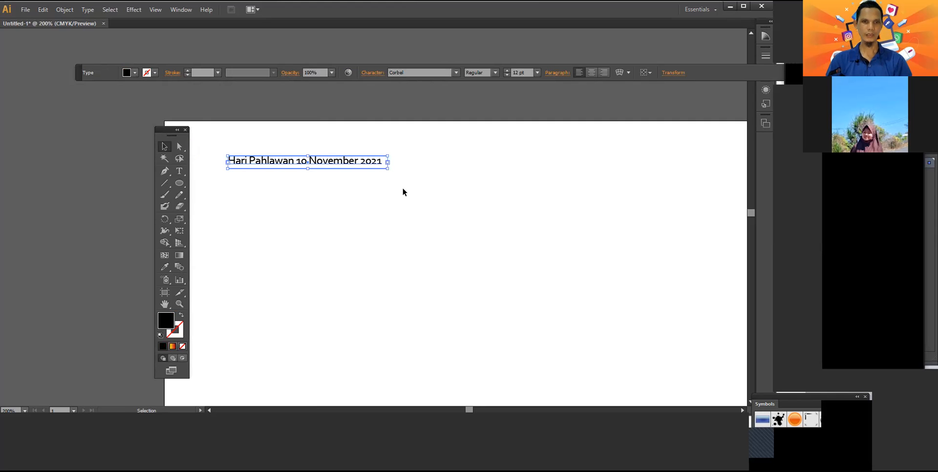
{"action": "left_click", "coordinate": [424, 218]}
{"action": "left_click", "coordinate": [356, 162]}
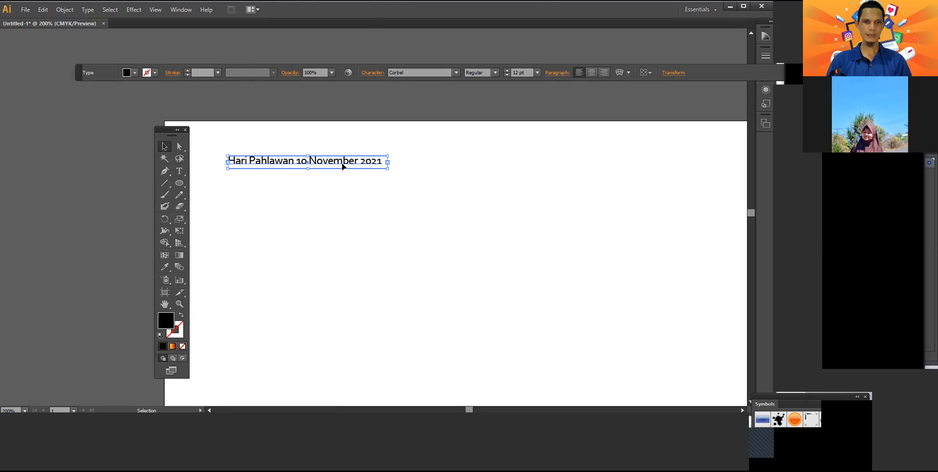
{"action": "key", "text": "a"}
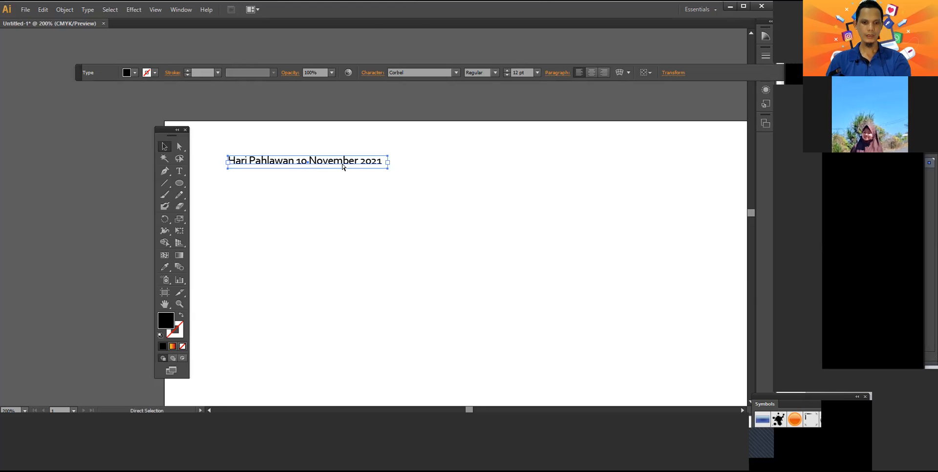
{"action": "key", "text": "ctrl+v"}
{"action": "mouse_move", "coordinate": [365, 219]}
{"action": "left_mouse_down"}
{"action": "mouse_move", "coordinate": [321, 274]}
{"action": "mouse_move", "coordinate": [282, 384]}
{"action": "mouse_move", "coordinate": [371, 218]}
{"action": "left_mouse_up"}
{"action": "left_click", "coordinate": [506, 286]}
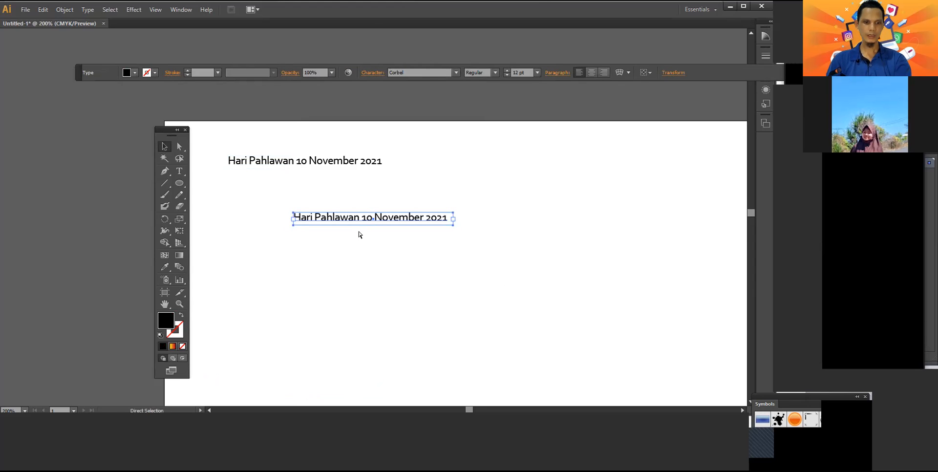
{"action": "key", "text": "ctrl+z"}
Step: Duplicate the text line straight down, well below the original and aligned with it
{"action": "left_click_drag", "start_coordinate": [334, 166], "coordinate": [337, 389]}
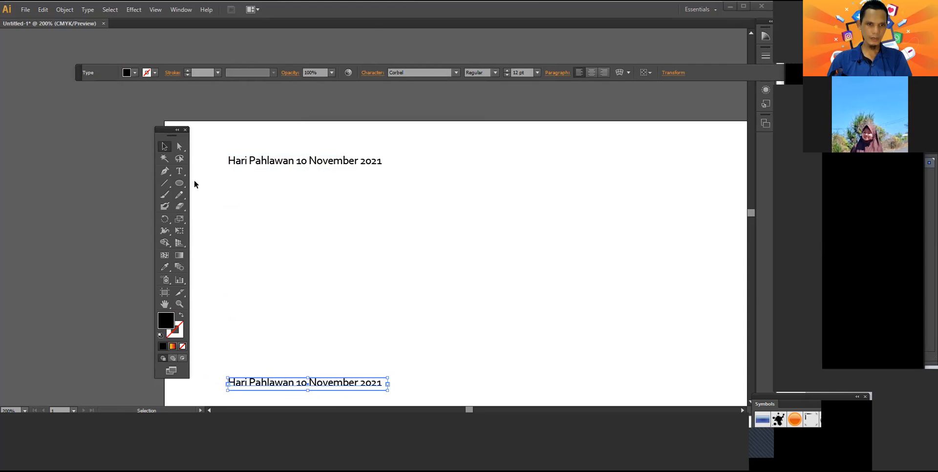
{"action": "left_click", "coordinate": [180, 267]}
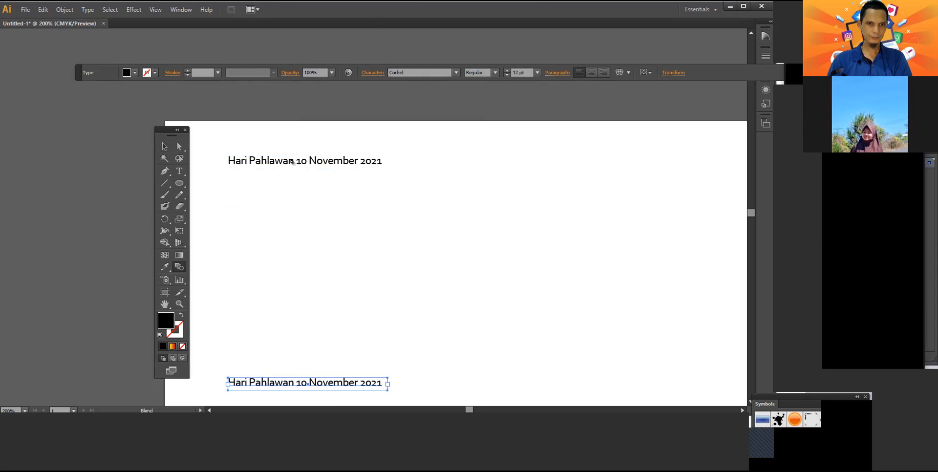
{"action": "left_click", "coordinate": [165, 146]}
{"action": "left_click", "coordinate": [282, 156]}
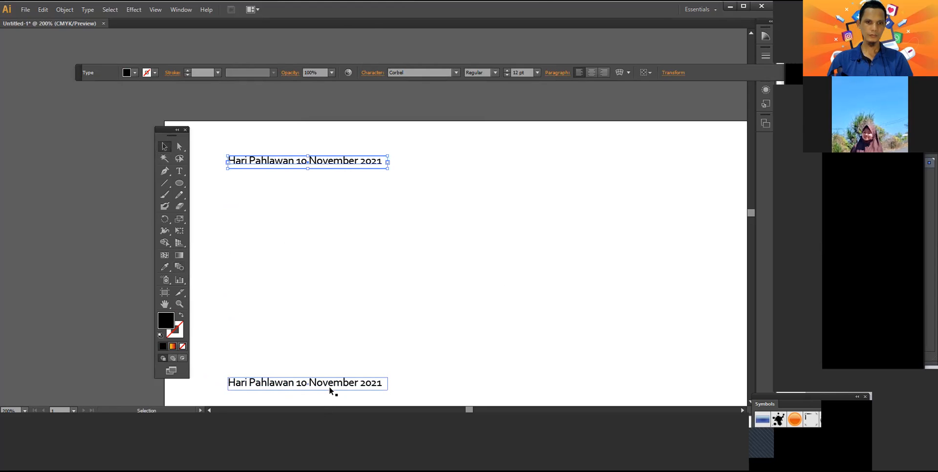
{"action": "left_click", "coordinate": [179, 266]}
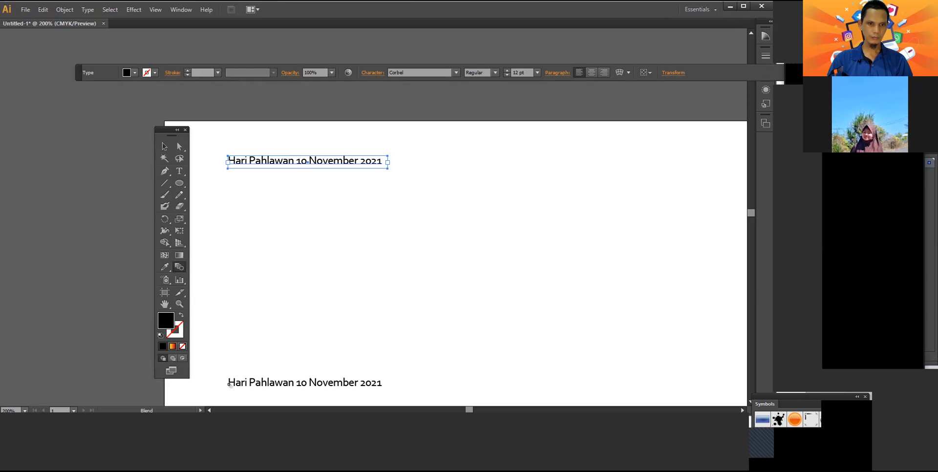
{"action": "left_click", "coordinate": [164, 147]}
{"action": "left_click", "coordinate": [276, 206]}
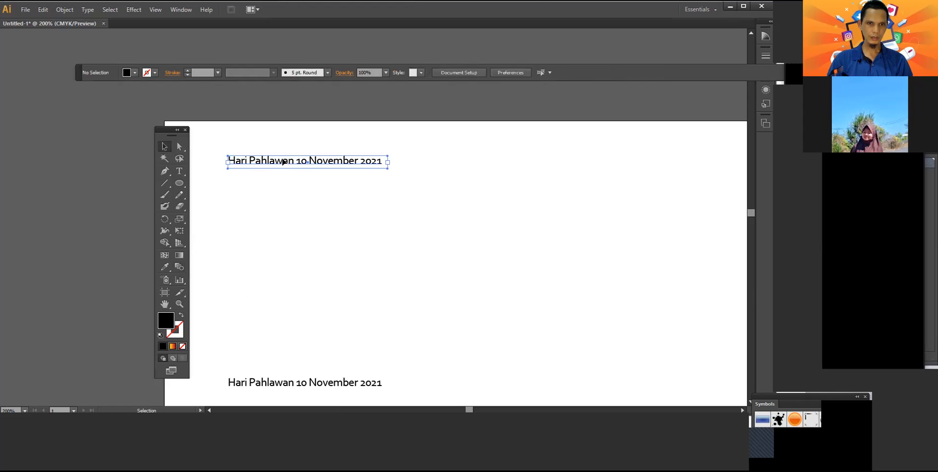
{"action": "left_click", "coordinate": [294, 301]}
{"action": "left_click", "coordinate": [303, 383]}
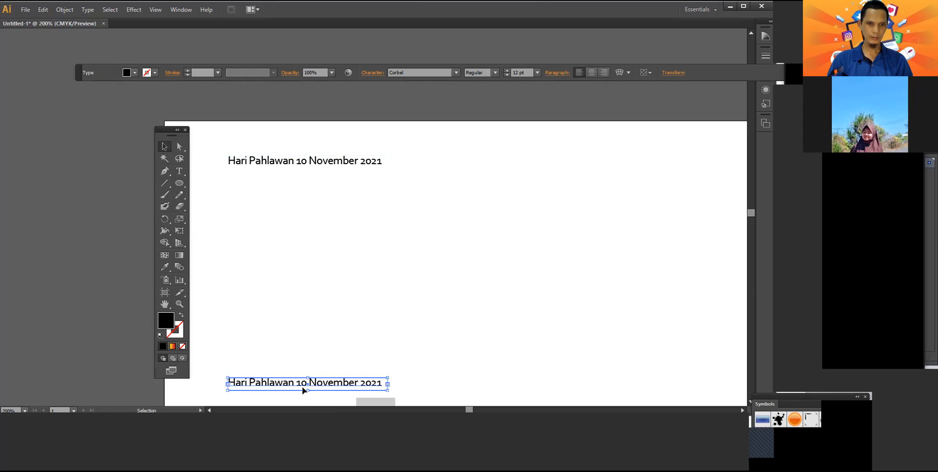
{"action": "left_click", "coordinate": [179, 267]}
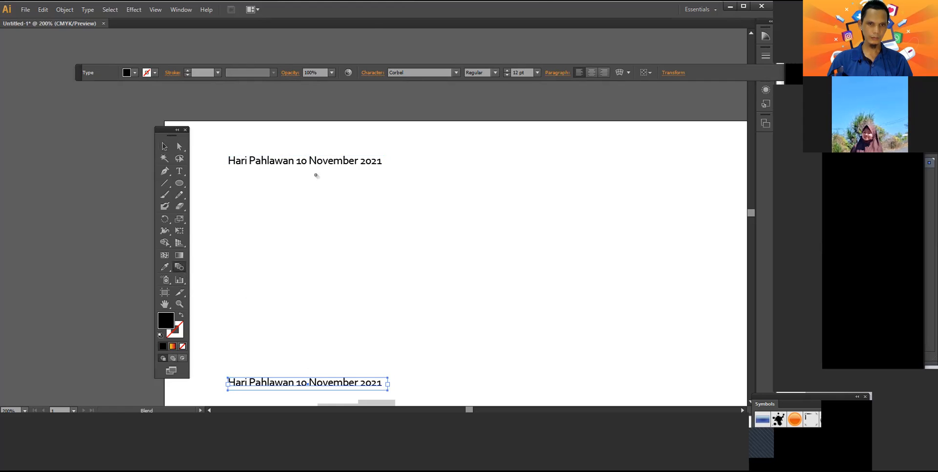
{"action": "key", "text": "v"}
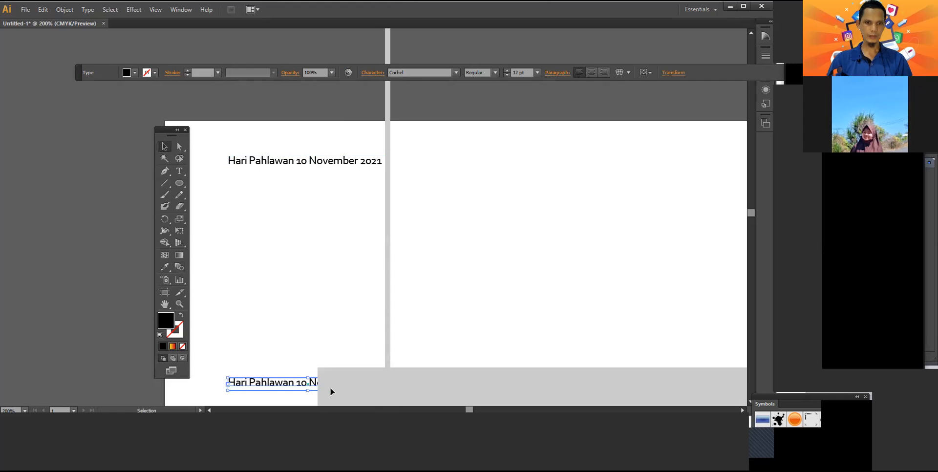
{"action": "left_click", "coordinate": [301, 334]}
{"action": "left_click", "coordinate": [338, 166]}
{"action": "left_click", "coordinate": [395, 213]}
{"action": "scroll", "coordinate": [411, 192], "scroll_direction": "down", "scroll_amount": 5}
{"action": "scroll", "coordinate": [410, 193], "scroll_direction": "up", "scroll_amount": 3}
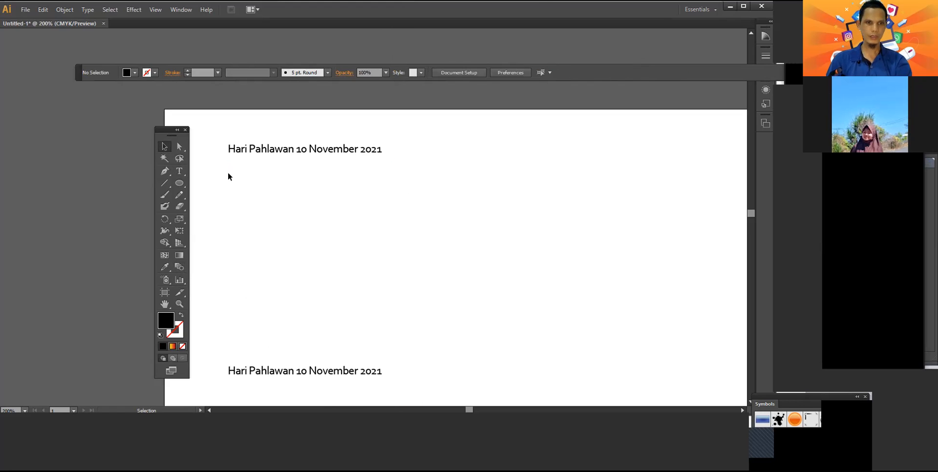
Step: Draw a horizontal line about 89 mm long beside the upper text line and give it a 1 pt red stroke
{"action": "left_click", "coordinate": [166, 185]}
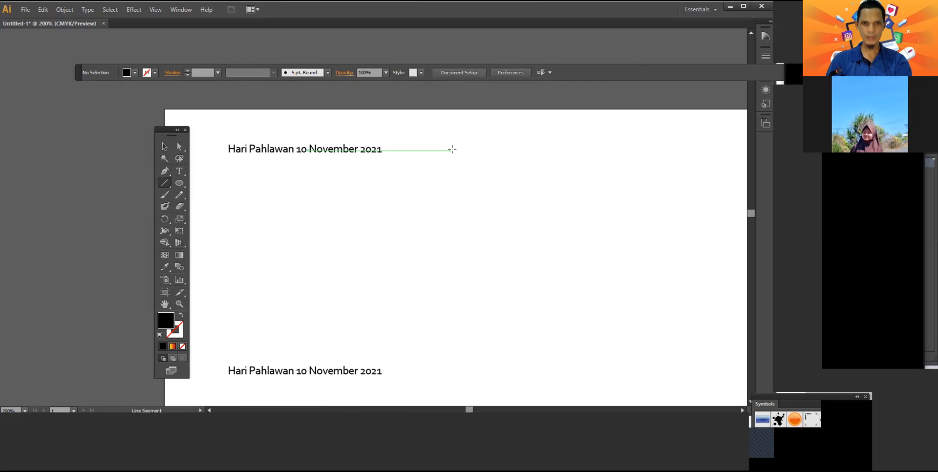
{"action": "mouse_move", "coordinate": [452, 146]}
{"action": "left_mouse_down"}
{"action": "mouse_move", "coordinate": [593, 128]}
{"action": "mouse_move", "coordinate": [694, 126]}
{"action": "mouse_move", "coordinate": [694, 139]}
{"action": "left_mouse_up"}
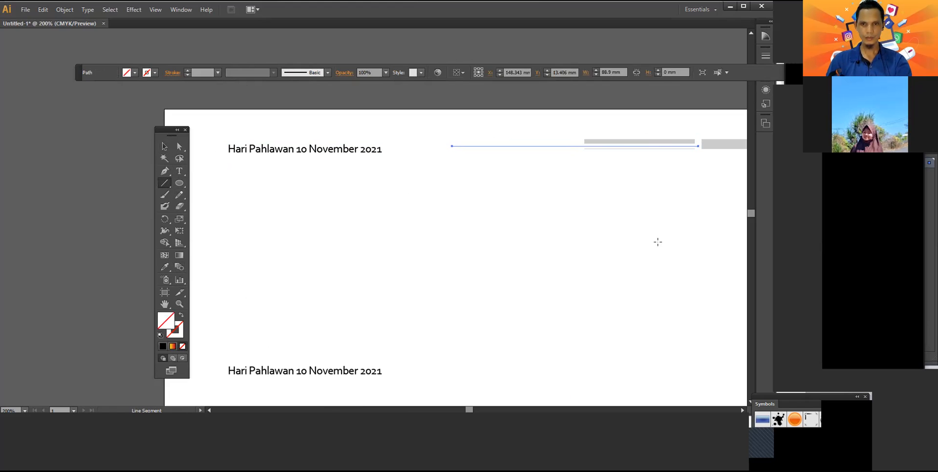
{"action": "left_click", "coordinate": [161, 335]}
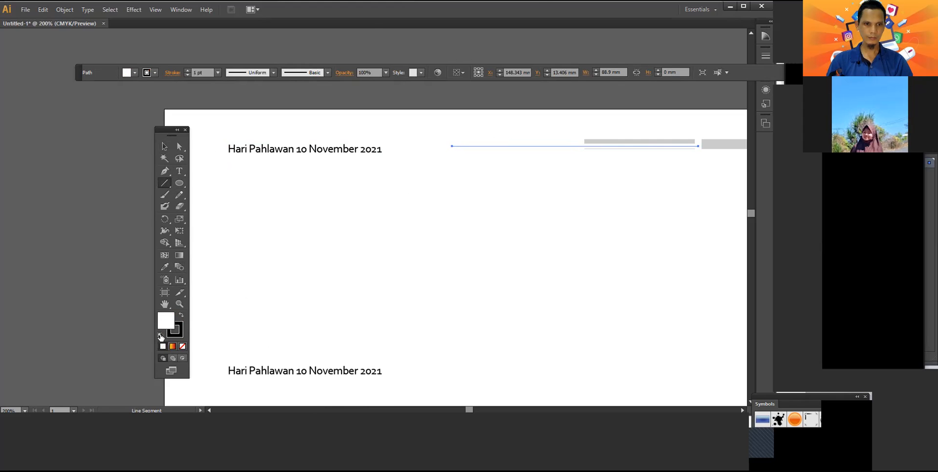
{"action": "left_click", "coordinate": [155, 75]}
{"action": "left_click", "coordinate": [123, 89]}
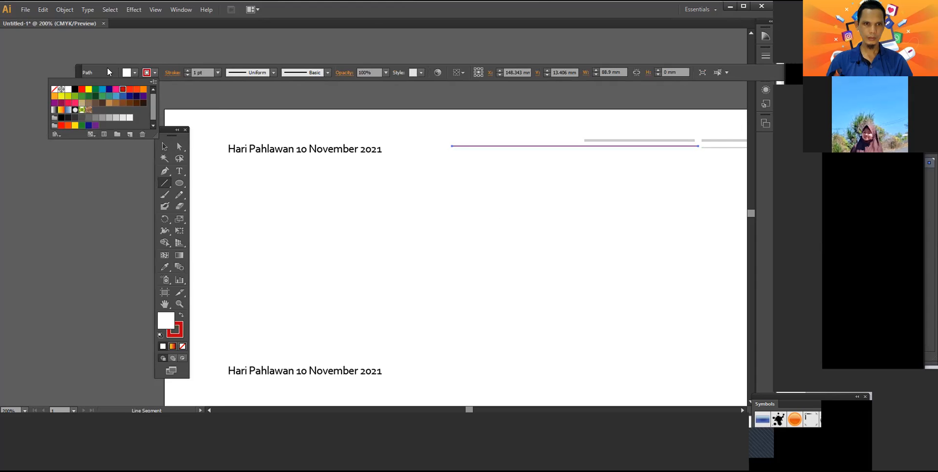
{"action": "left_click", "coordinate": [165, 147]}
{"action": "left_click", "coordinate": [424, 228]}
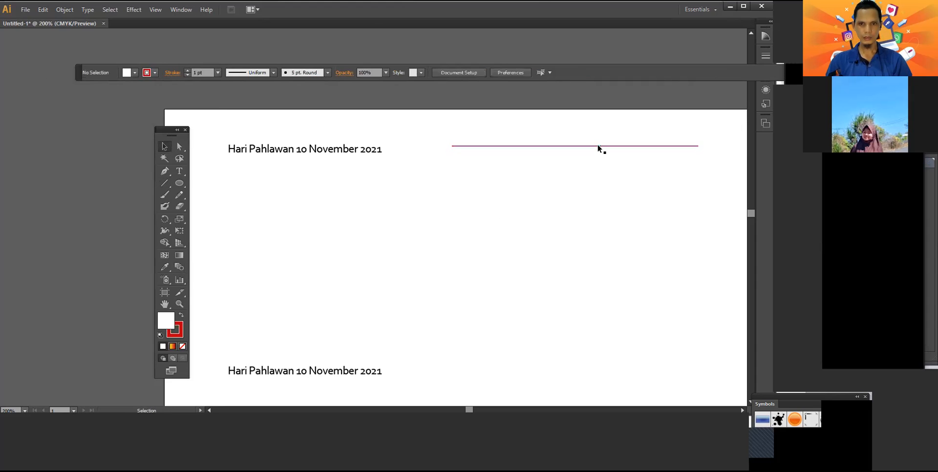
Step: Duplicate the red line straight down, level with the lower text line, and join both lines with the Blend tool
{"action": "left_click_drag", "start_coordinate": [598, 146], "coordinate": [606, 372]}
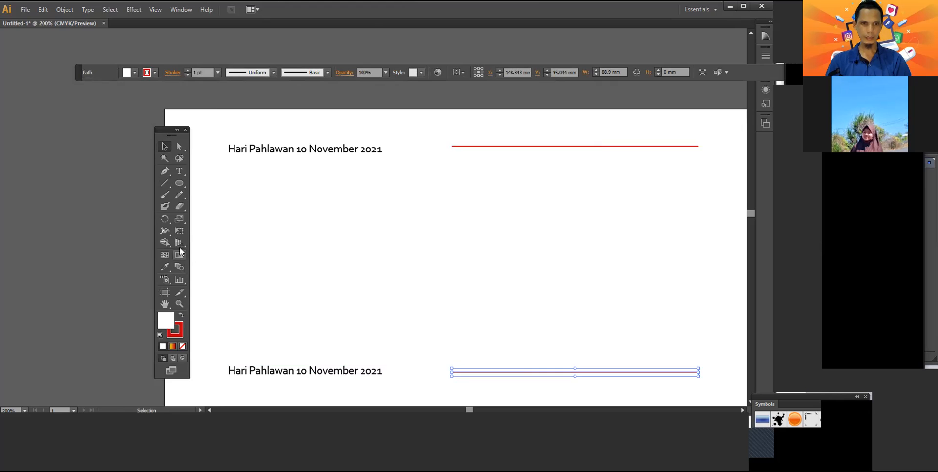
{"action": "left_click", "coordinate": [179, 268]}
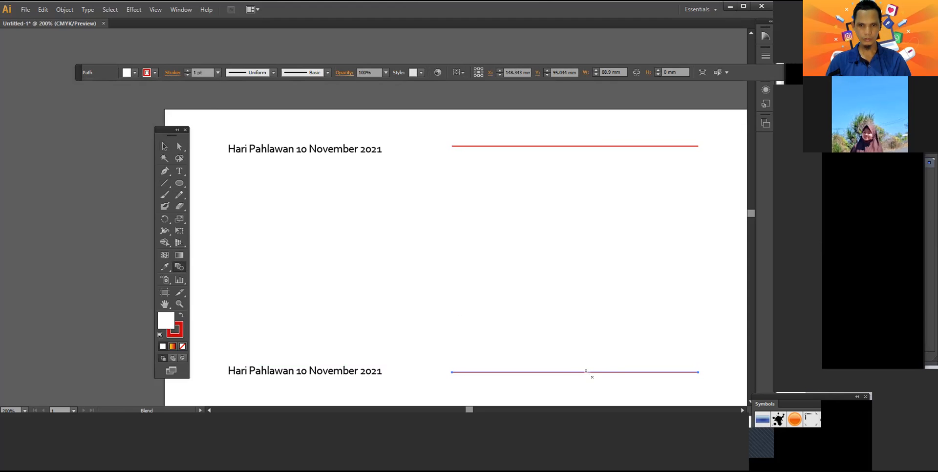
{"action": "left_click", "coordinate": [581, 146]}
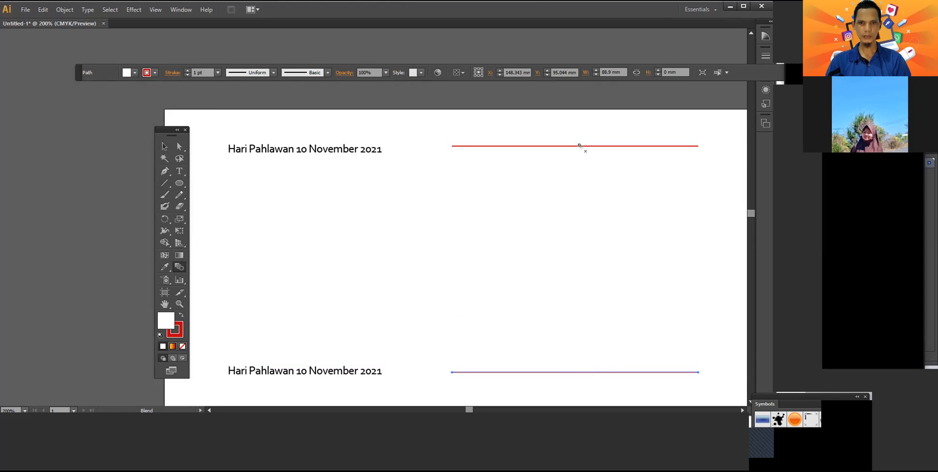
{"action": "left_click", "coordinate": [577, 373]}
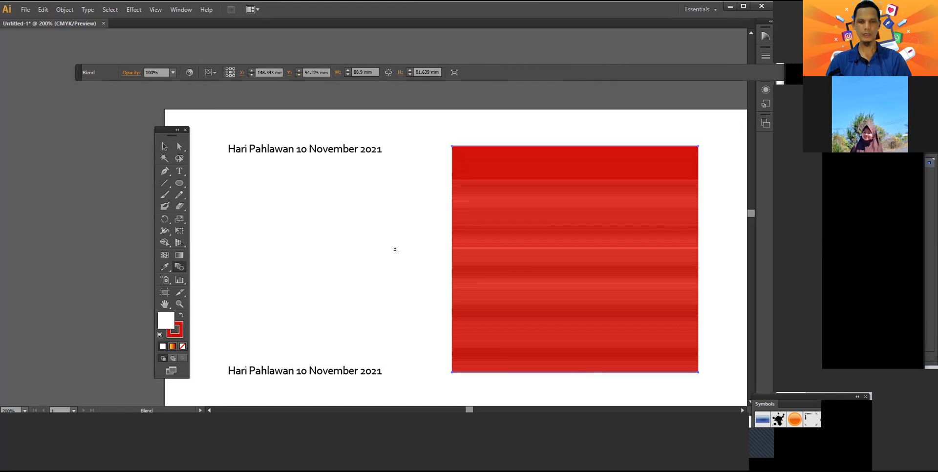
{"action": "key", "text": "v"}
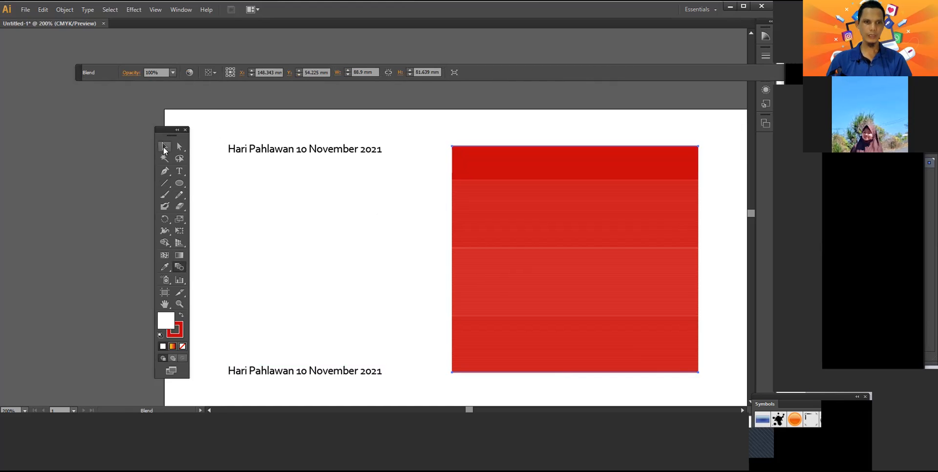
{"action": "left_click", "coordinate": [269, 148]}
{"action": "left_click", "coordinate": [182, 267]}
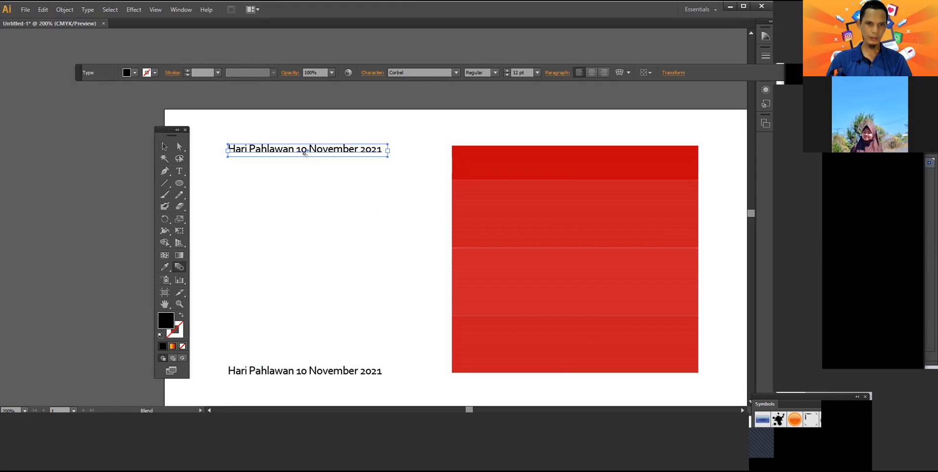
{"action": "left_click", "coordinate": [165, 146]}
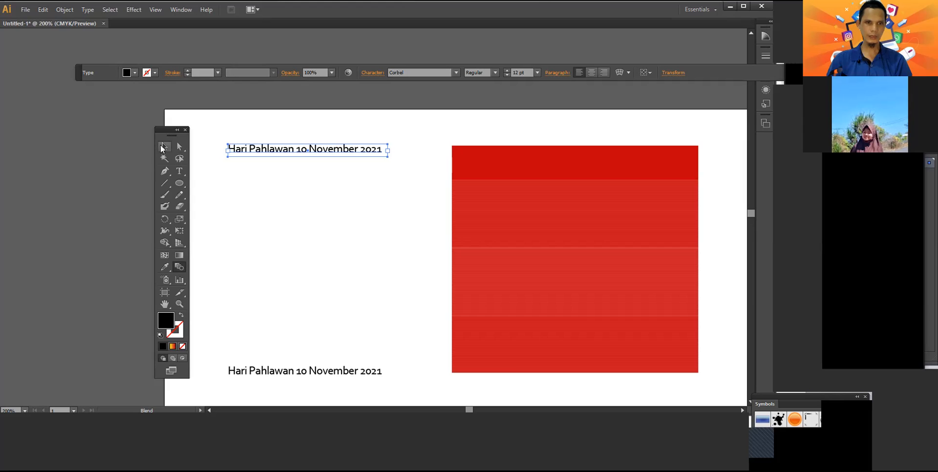
{"action": "left_click", "coordinate": [280, 203]}
{"action": "left_click", "coordinate": [324, 153]}
{"action": "left_click", "coordinate": [308, 217]}
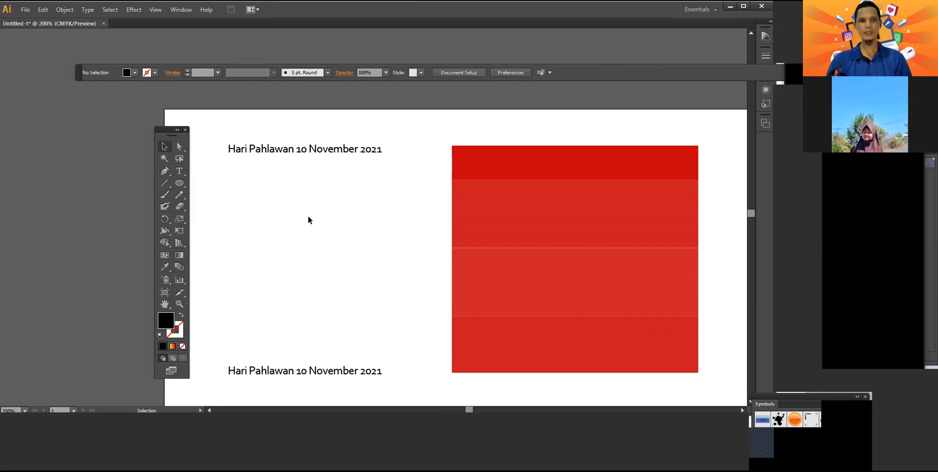
{"action": "left_click", "coordinate": [297, 153]}
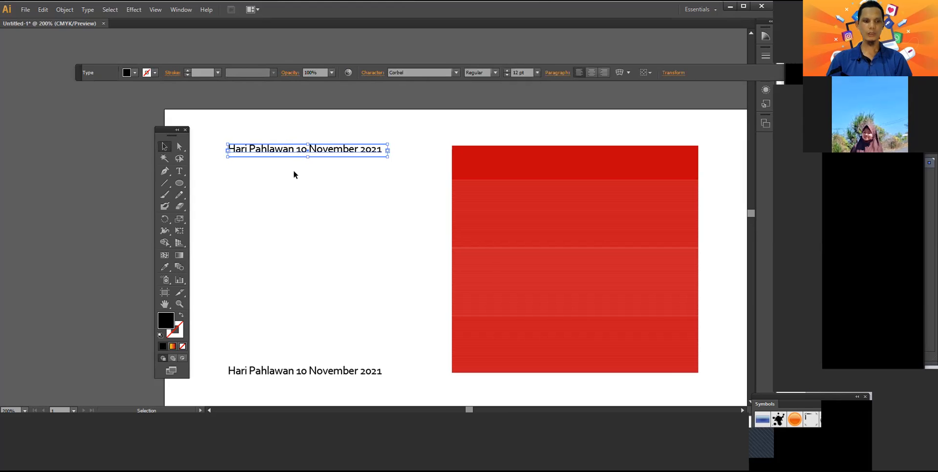
{"action": "left_click", "coordinate": [301, 221]}
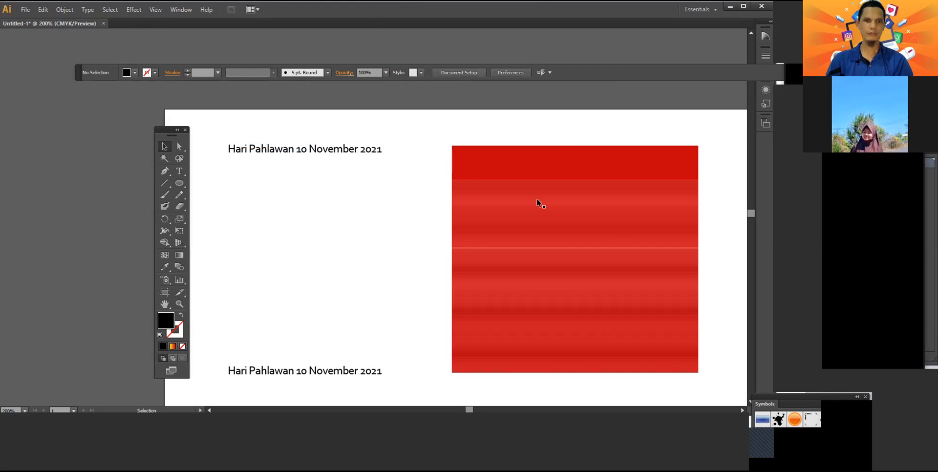
Step: Set the red line blend's spacing to Specified Steps with 15 steps and turn on the preview
{"action": "left_click", "coordinate": [561, 149]}
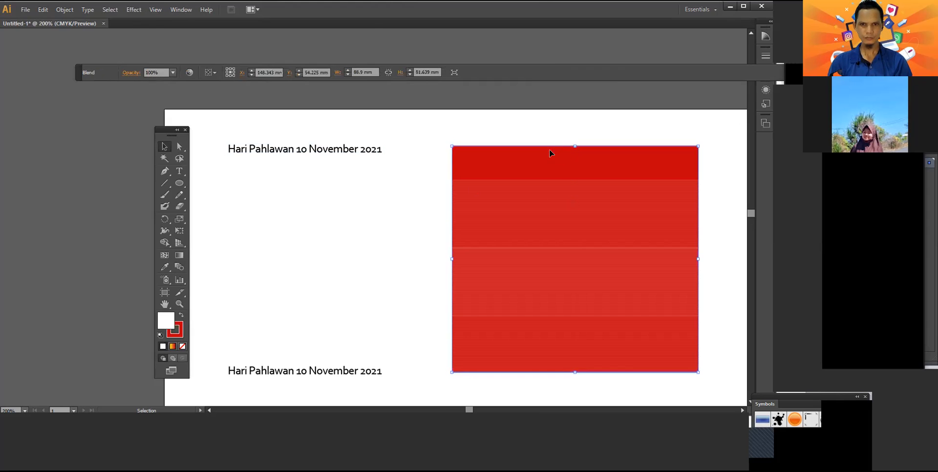
{"action": "left_click", "coordinate": [418, 262]}
{"action": "left_click", "coordinate": [501, 264]}
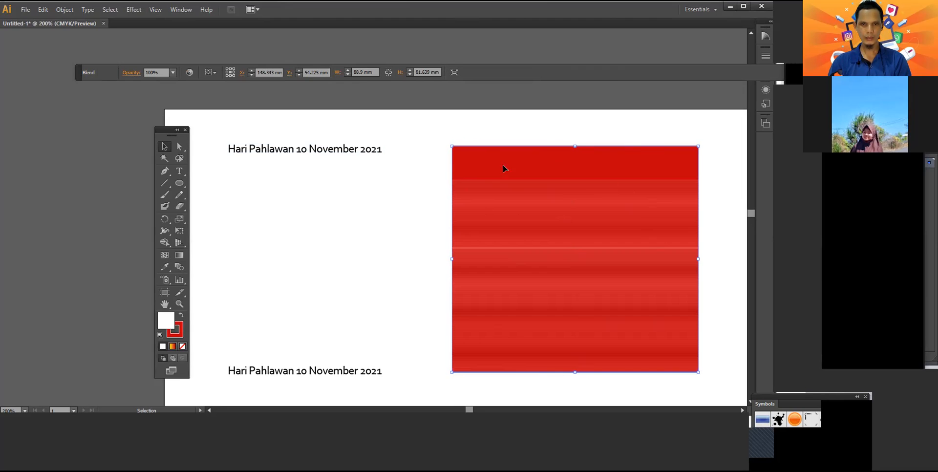
{"action": "double_click", "coordinate": [177, 268]}
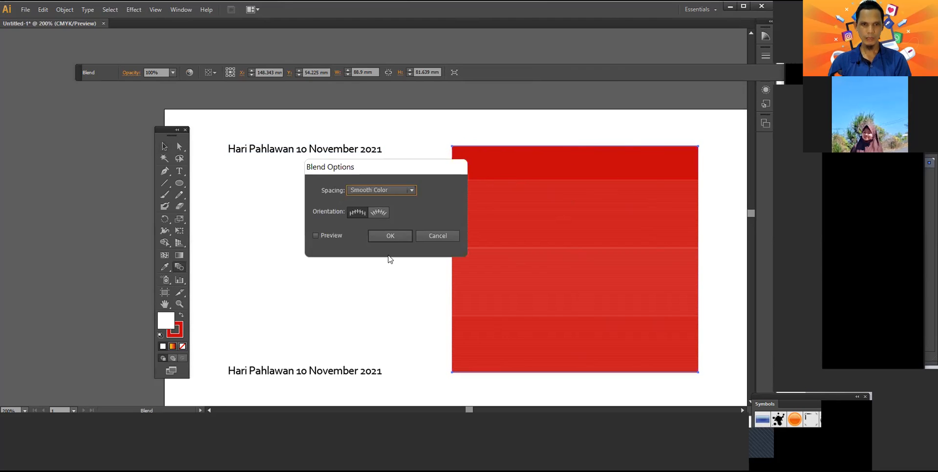
{"action": "left_click", "coordinate": [438, 233]}
{"action": "double_click", "coordinate": [181, 268]}
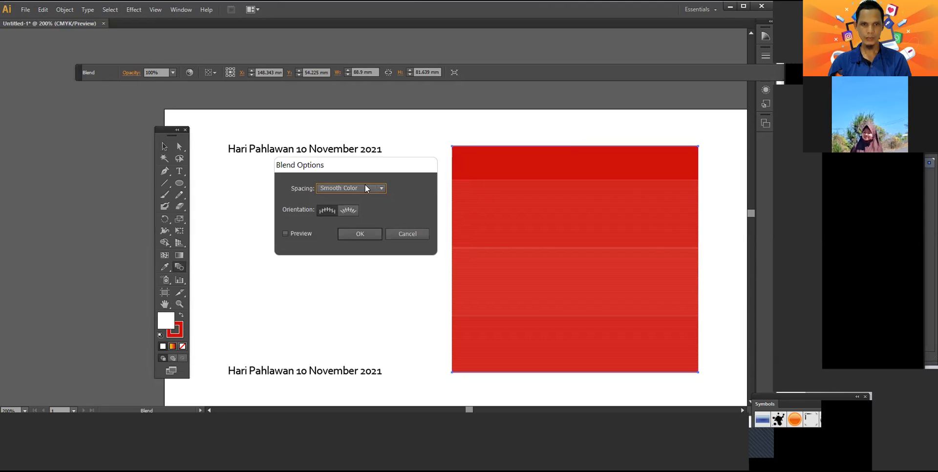
{"action": "left_click", "coordinate": [373, 190]}
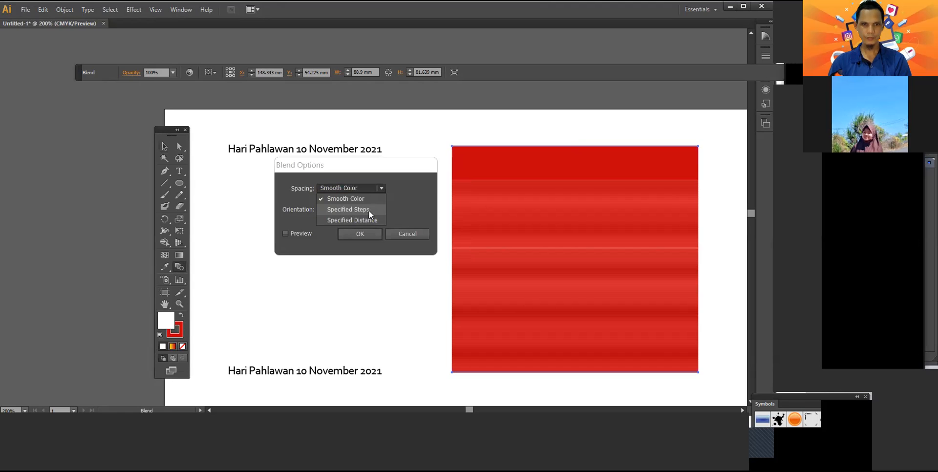
{"action": "left_click", "coordinate": [371, 213]}
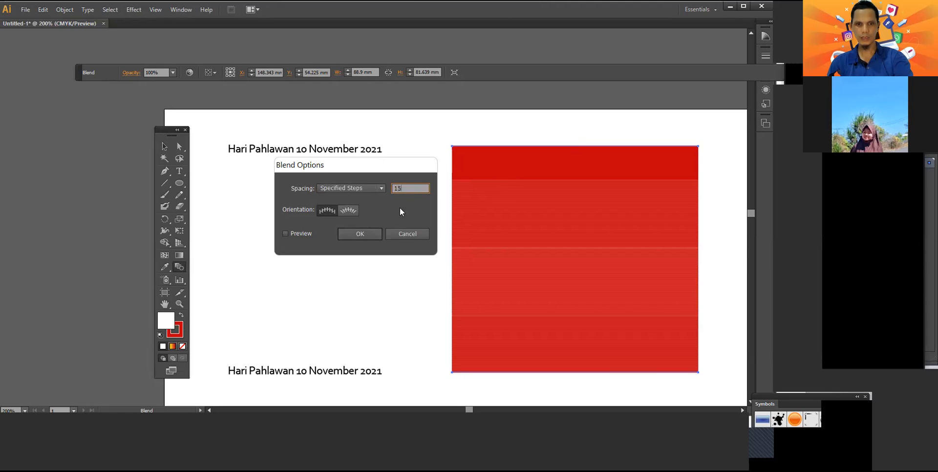
{"action": "left_click", "coordinate": [306, 234]}
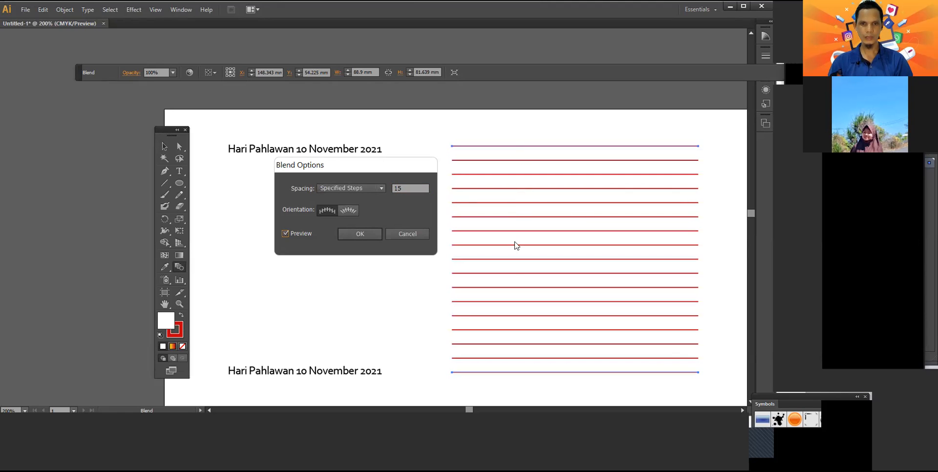
Step: Set the blend's specified steps to 20, refresh the preview and apply the blend options
{"action": "double_click", "coordinate": [416, 191]}
{"action": "type", "text": "20"}
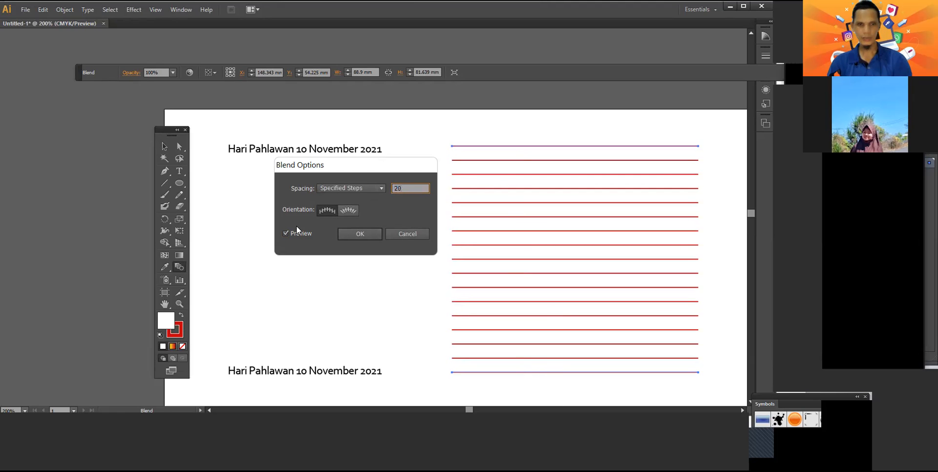
{"action": "left_click", "coordinate": [301, 234]}
{"action": "left_click", "coordinate": [301, 235]}
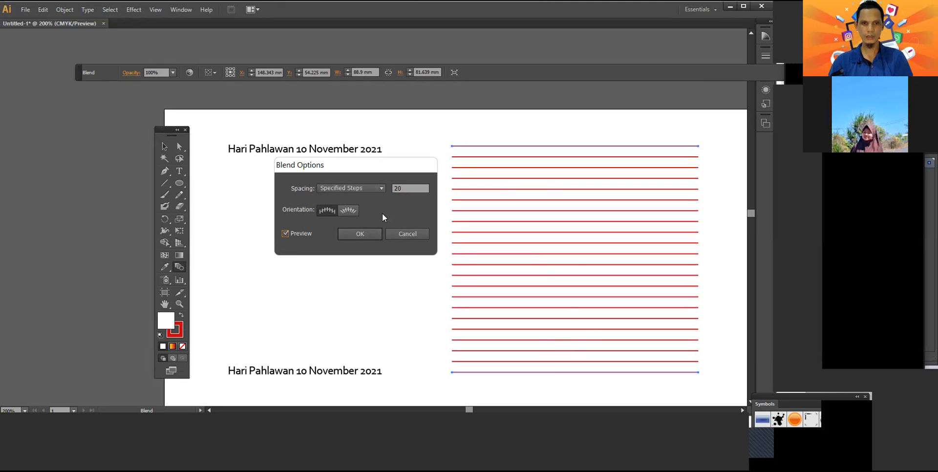
{"action": "left_click", "coordinate": [359, 234]}
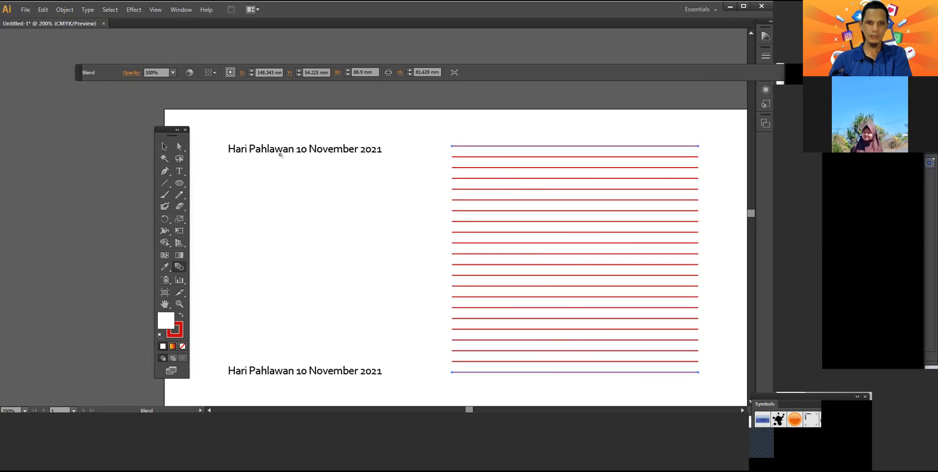
Step: Examine how the blend's top line can be selected alone, compared with selecting the whole red line blend
{"action": "left_click", "coordinate": [180, 147]}
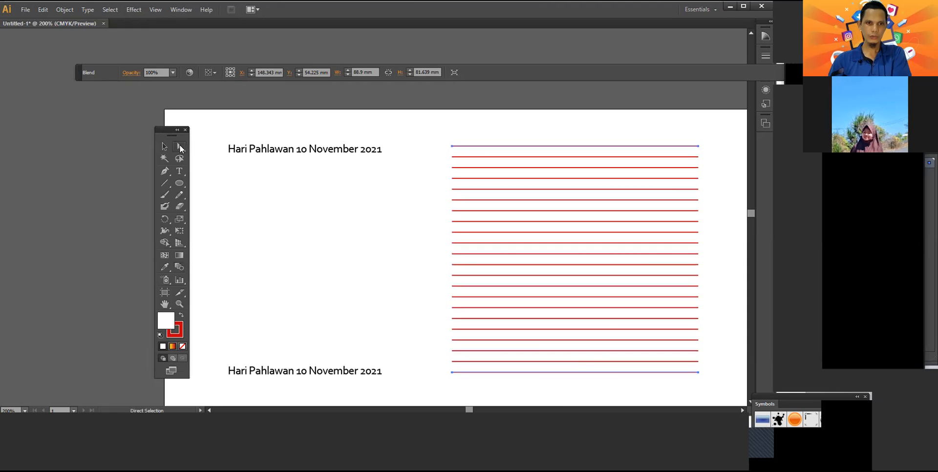
{"action": "left_click", "coordinate": [366, 263]}
{"action": "left_click", "coordinate": [491, 147]}
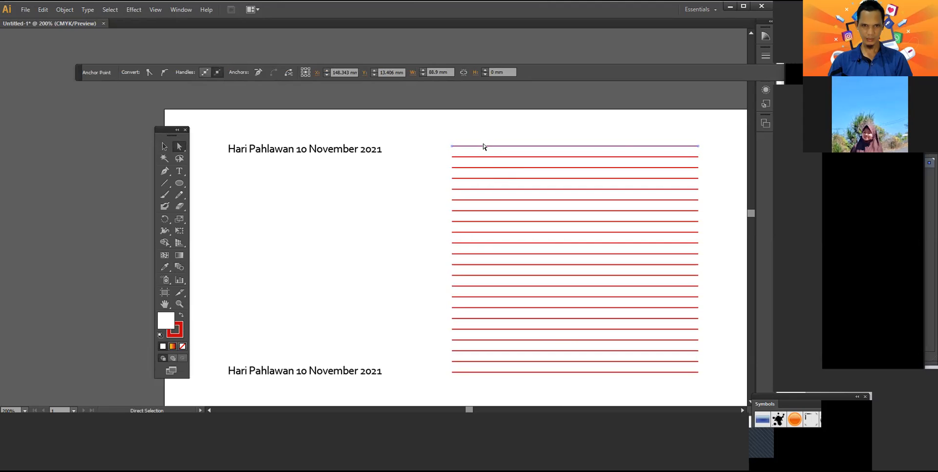
{"action": "left_click", "coordinate": [167, 147]}
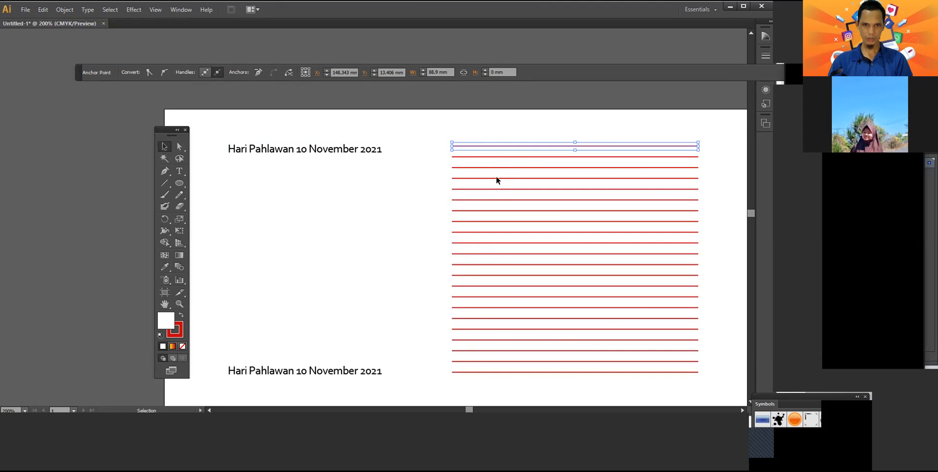
{"action": "left_click", "coordinate": [417, 248]}
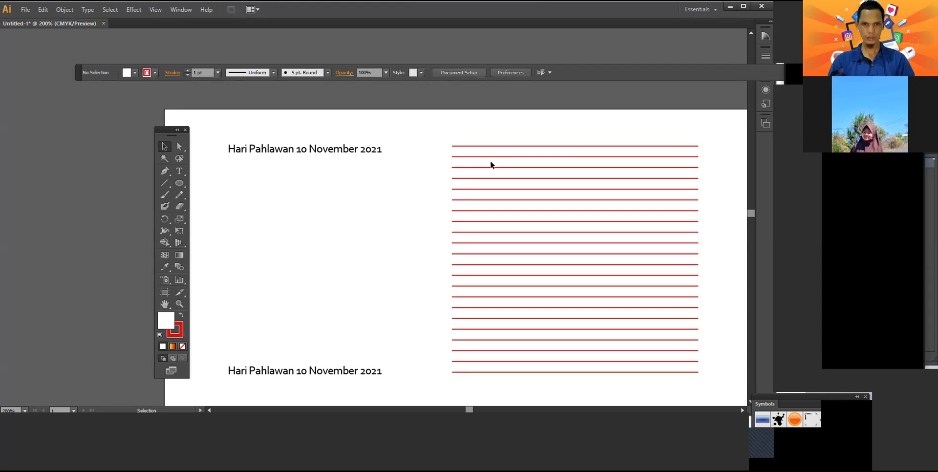
{"action": "left_click", "coordinate": [488, 147]}
{"action": "left_click", "coordinate": [524, 387]}
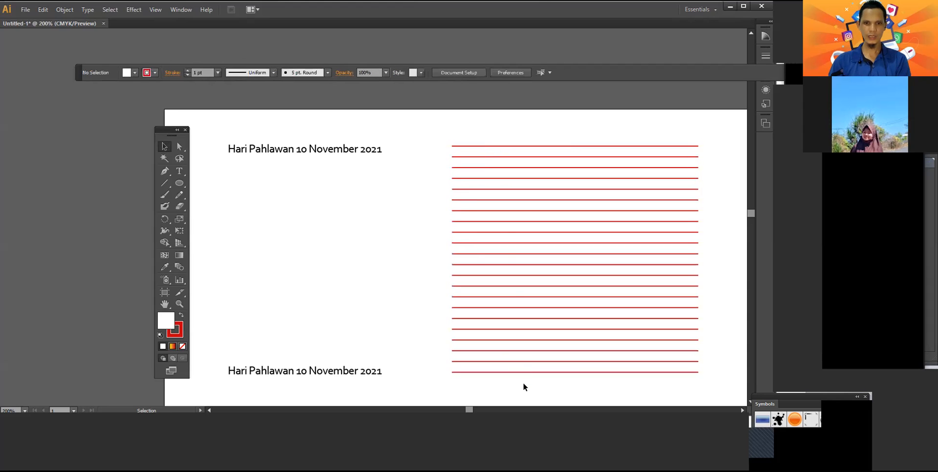
{"action": "left_click", "coordinate": [503, 146]}
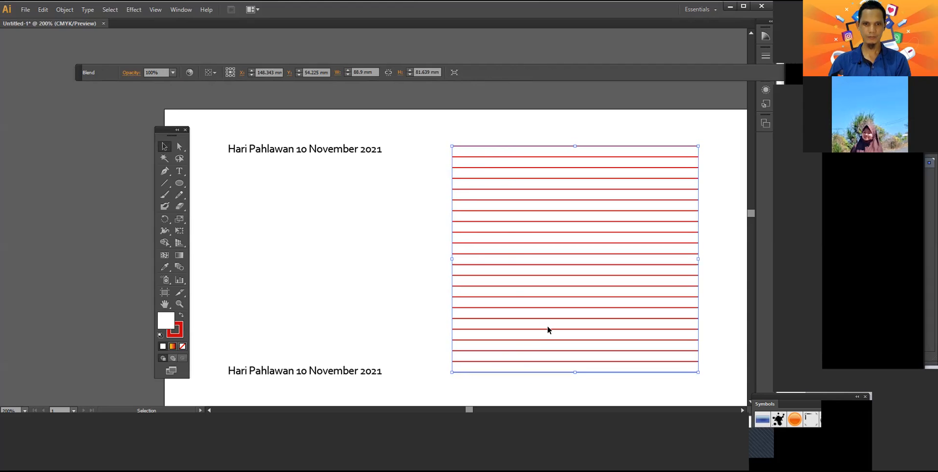
{"action": "scroll", "coordinate": [559, 265], "scroll_direction": "up", "scroll_amount": 1}
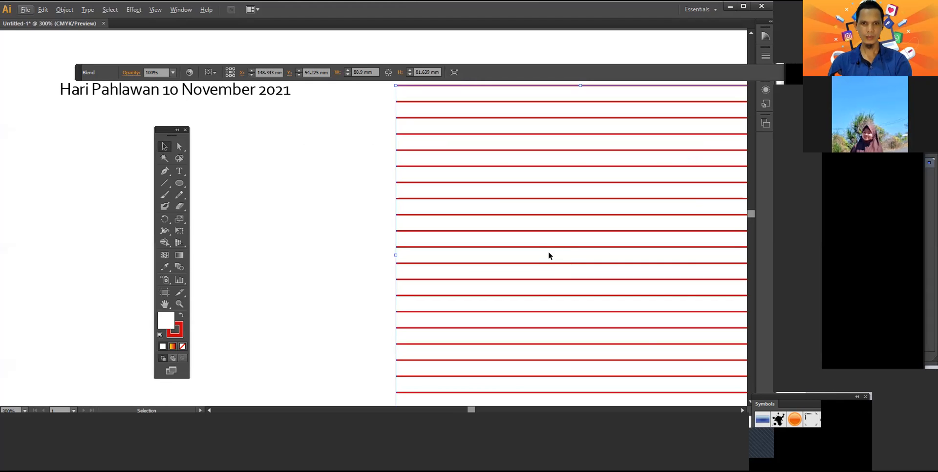
{"action": "scroll", "coordinate": [551, 257], "scroll_direction": "down", "scroll_amount": 1, "text": "alt"}
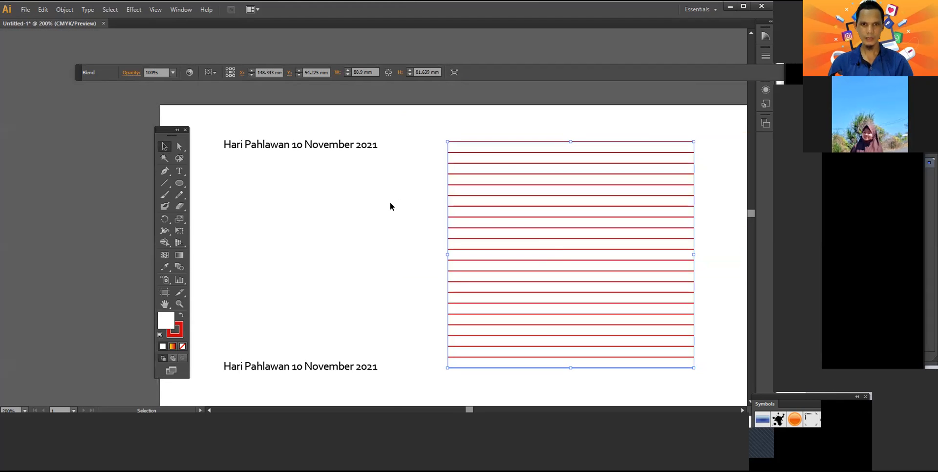
Step: Recolour the stroke of the whole line blend to C 15, M 33, Y 90, K 10
{"action": "left_click", "coordinate": [479, 149]}
{"action": "left_click", "coordinate": [477, 141]}
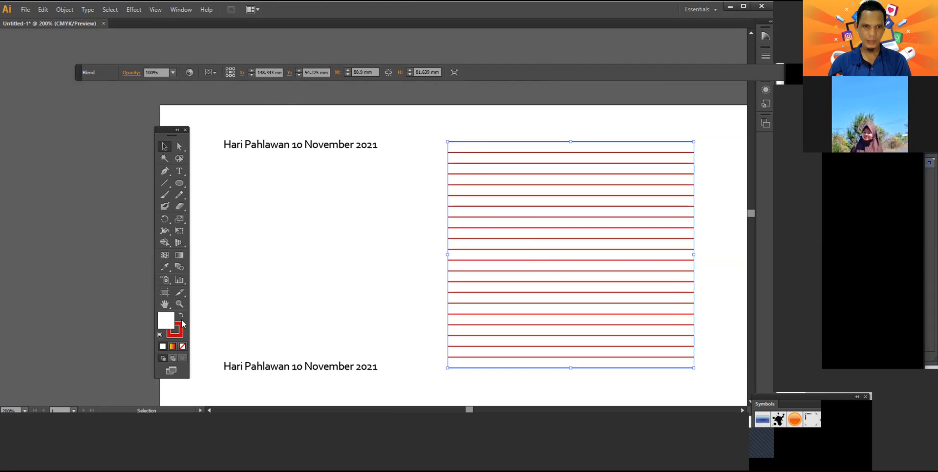
{"action": "left_click", "coordinate": [180, 327]}
{"action": "left_click", "coordinate": [230, 121]}
{"action": "left_click", "coordinate": [334, 261]}
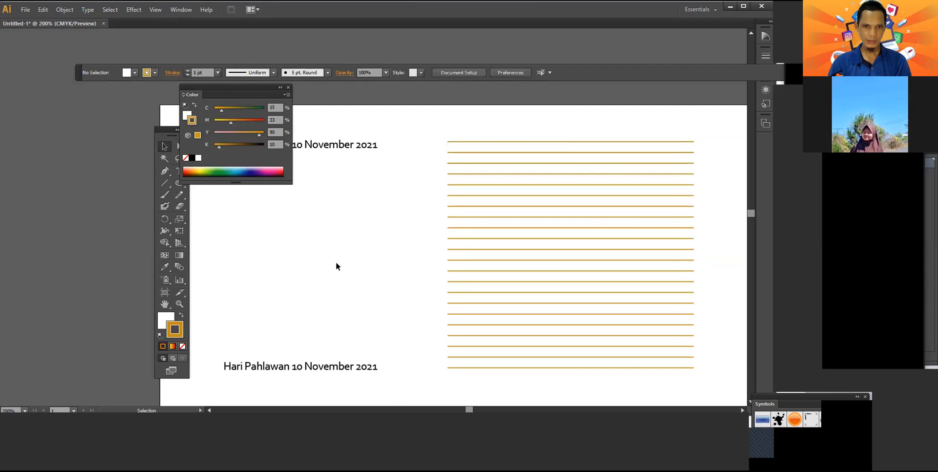
Step: Select only the blend's bottom line and raise its stroke magenta to 100% so the blend grades from gold to red
{"action": "left_click", "coordinate": [464, 369]}
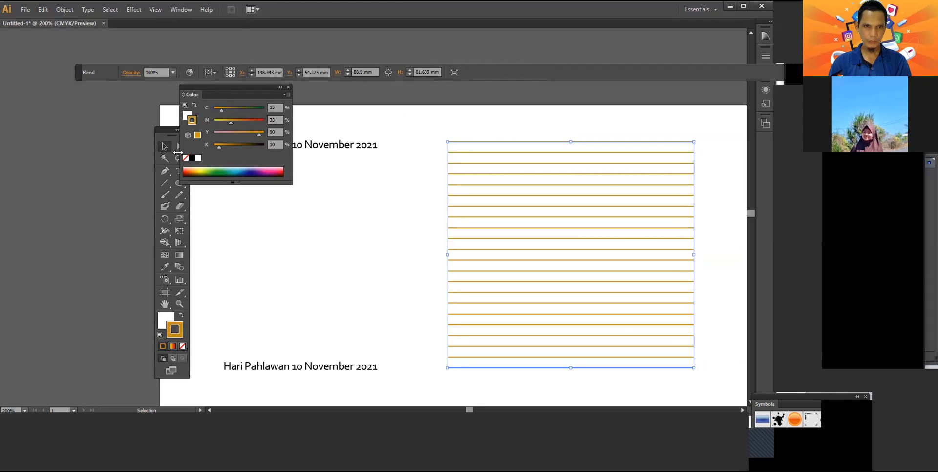
{"action": "left_click_drag", "start_coordinate": [234, 87], "coordinate": [279, 101]}
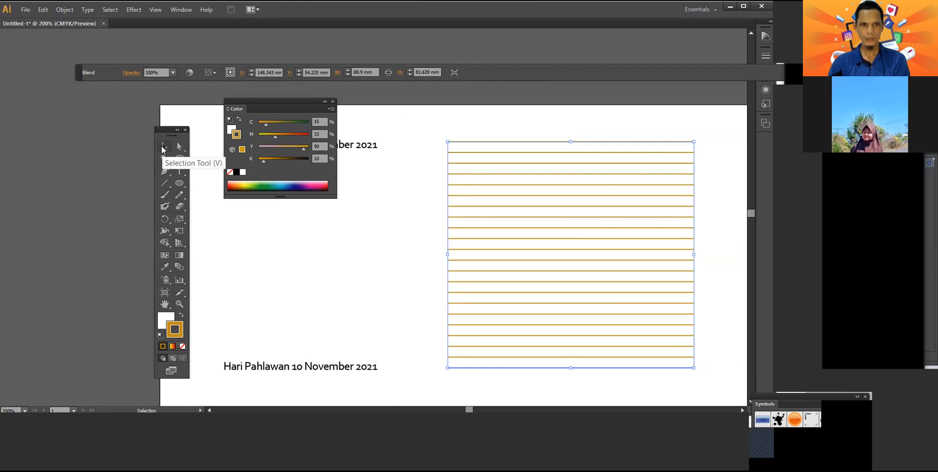
{"action": "left_click", "coordinate": [427, 162]}
{"action": "left_click", "coordinate": [463, 141]}
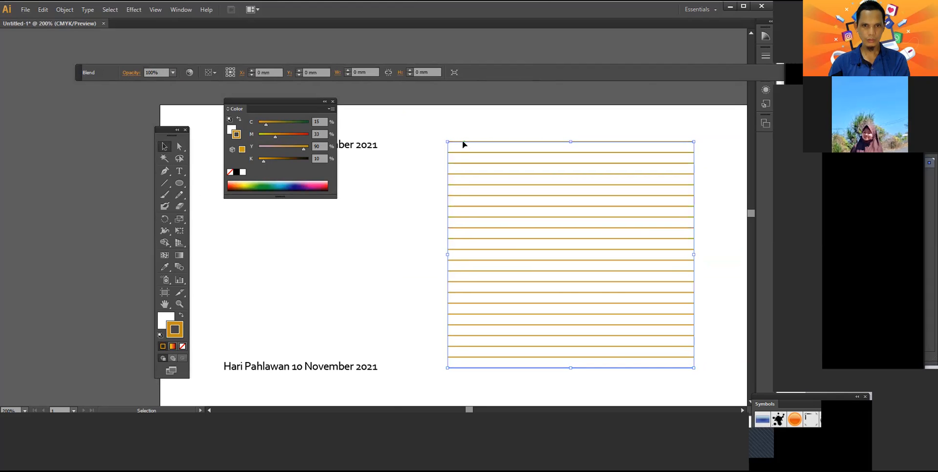
{"action": "left_click", "coordinate": [480, 375]}
{"action": "left_click", "coordinate": [484, 368]}
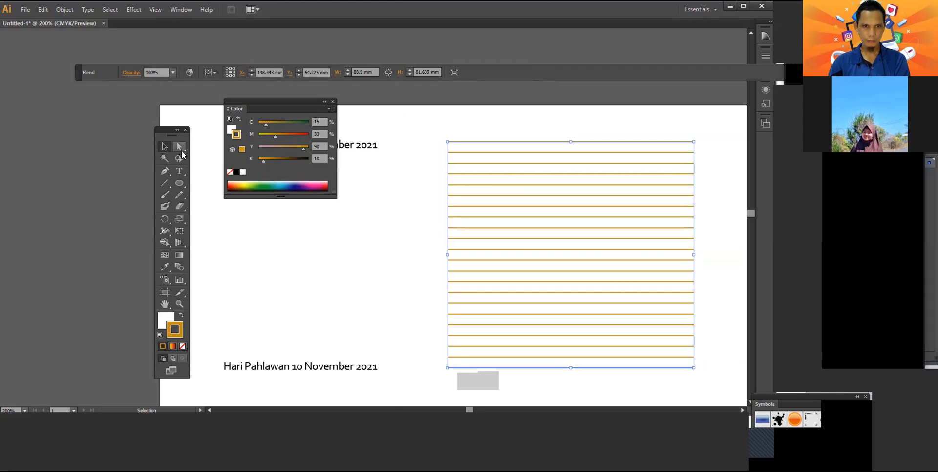
{"action": "left_click", "coordinate": [180, 148]}
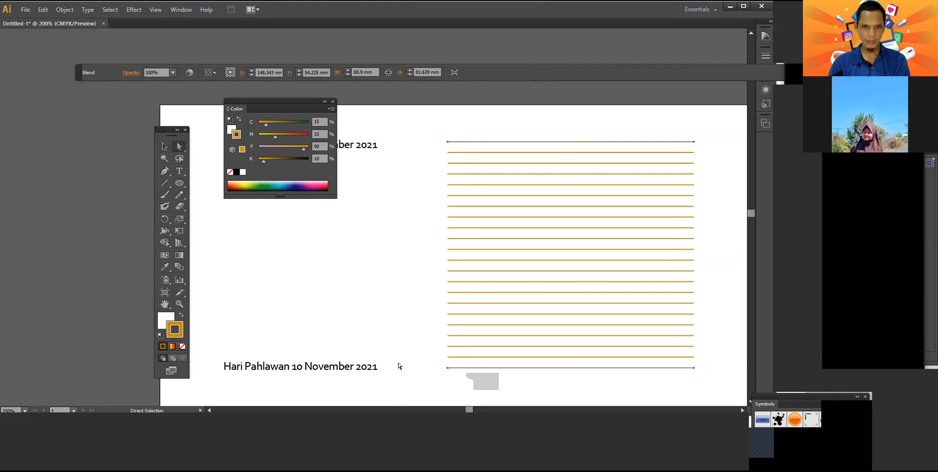
{"action": "left_click", "coordinate": [476, 374]}
{"action": "left_click", "coordinate": [479, 370]}
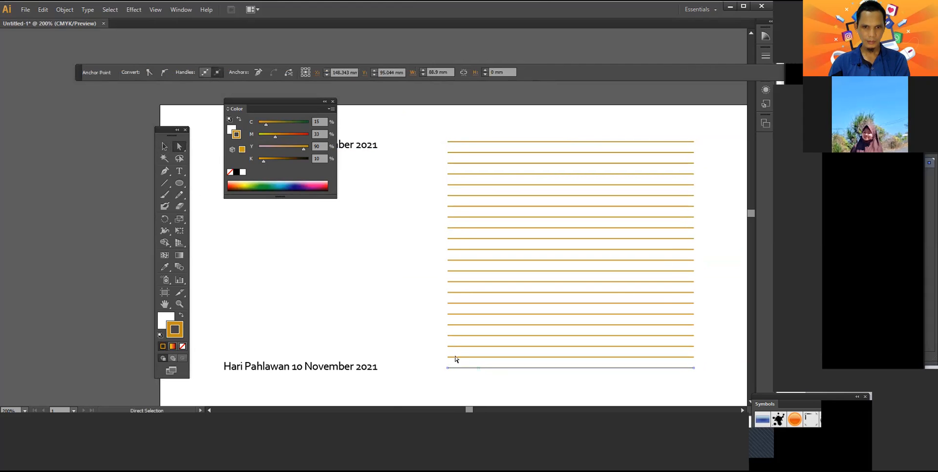
{"action": "mouse_move", "coordinate": [294, 135]}
{"action": "left_mouse_down"}
{"action": "mouse_move", "coordinate": [308, 135]}
{"action": "mouse_move", "coordinate": [377, 280]}
{"action": "left_mouse_up"}
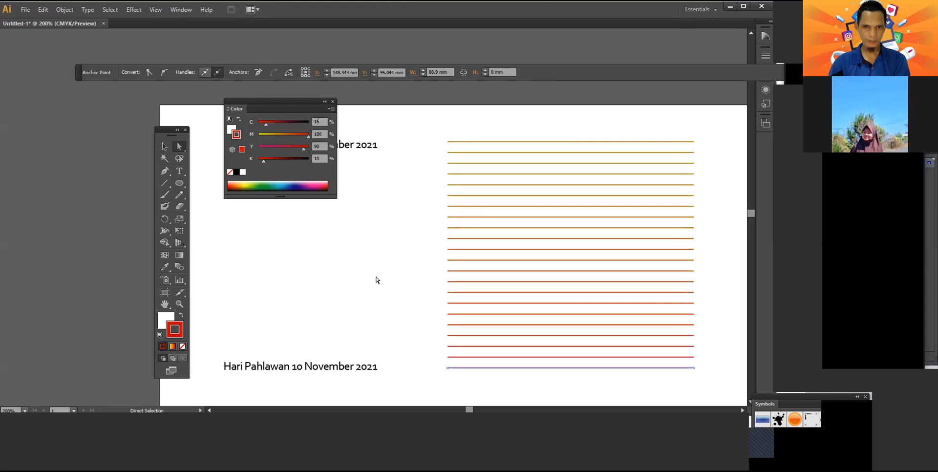
{"action": "left_click", "coordinate": [377, 281]}
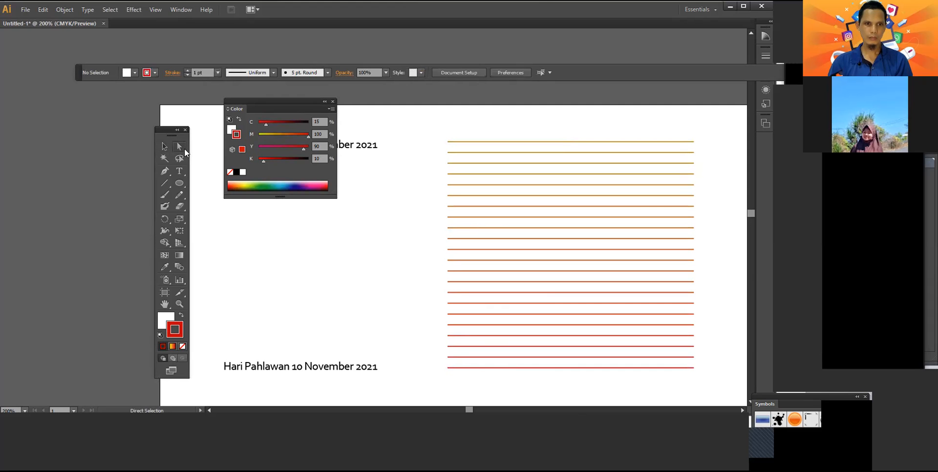
Step: Select the blend's bottom line and show the full stroke settings, detached and placed beside the lines
{"action": "left_click", "coordinate": [476, 368]}
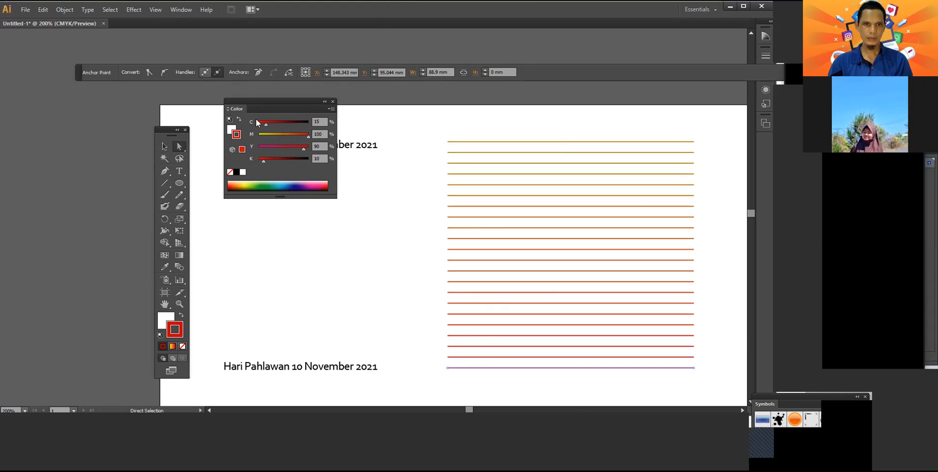
{"action": "left_click", "coordinate": [168, 147]}
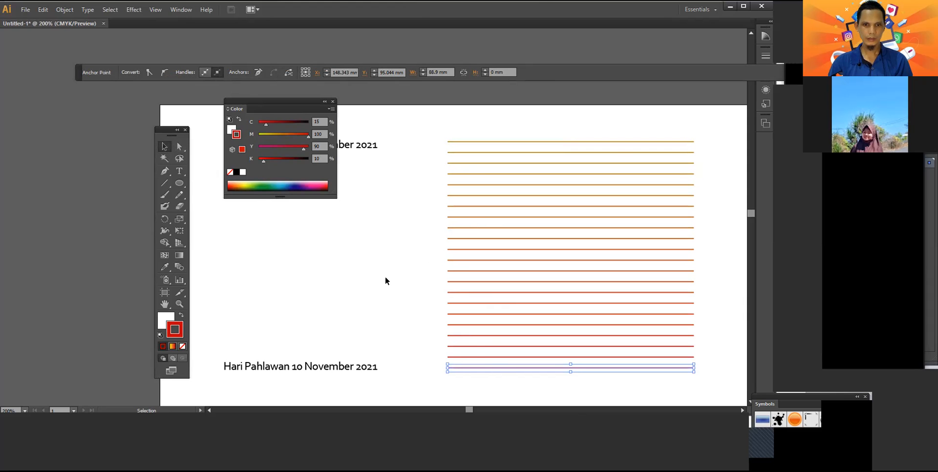
{"action": "left_click", "coordinate": [180, 10]}
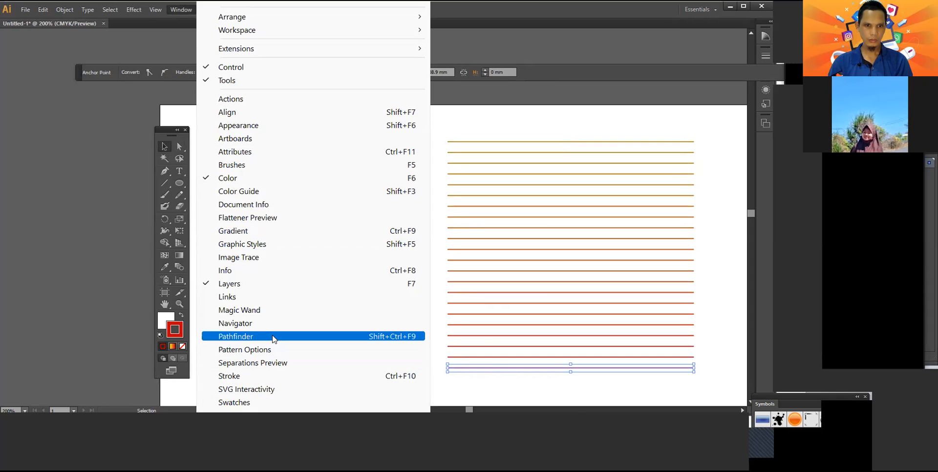
{"action": "left_click", "coordinate": [279, 373]}
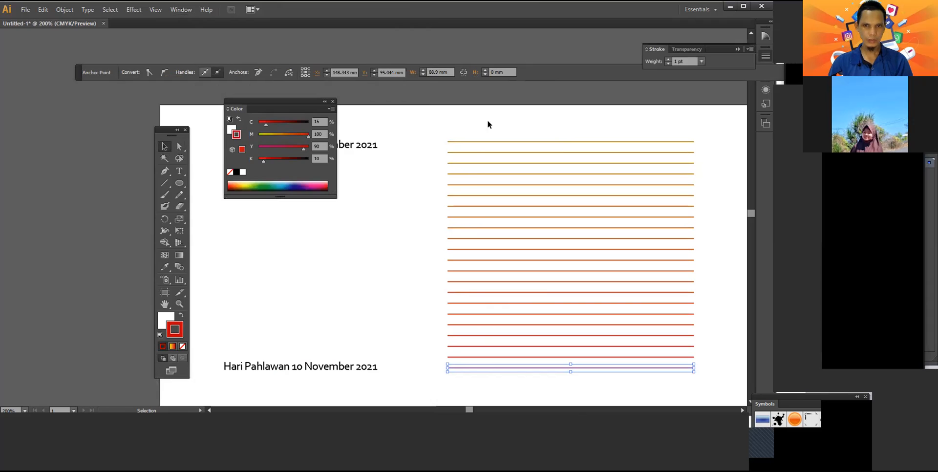
{"action": "left_click", "coordinate": [653, 59]}
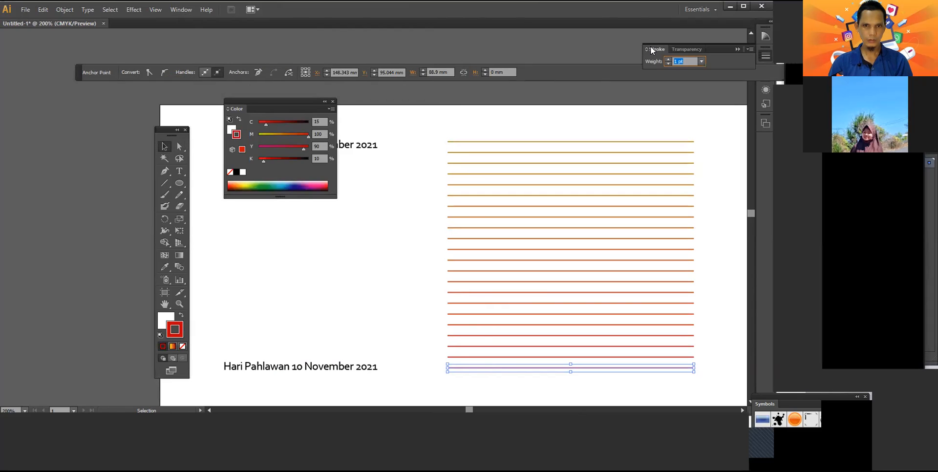
{"action": "mouse_move", "coordinate": [346, 210]}
{"action": "left_mouse_down"}
{"action": "mouse_move", "coordinate": [340, 226]}
{"action": "mouse_move", "coordinate": [343, 216]}
{"action": "left_mouse_up"}
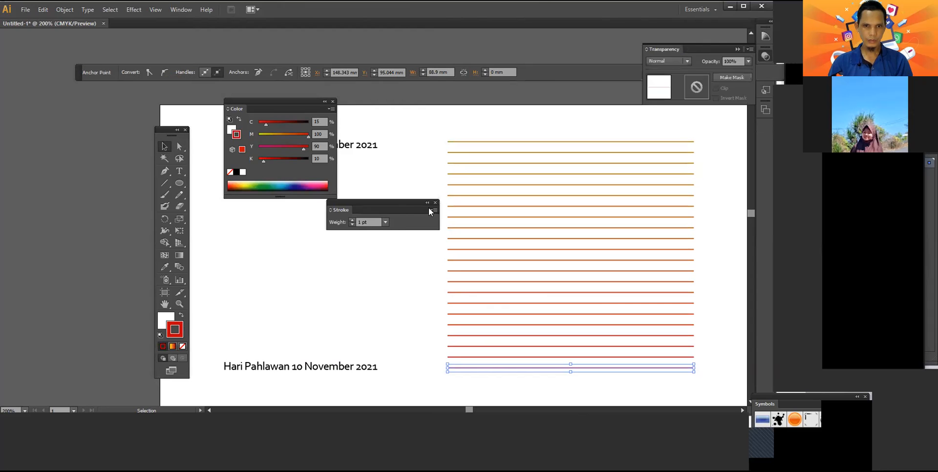
{"action": "left_click", "coordinate": [433, 211]}
{"action": "left_click", "coordinate": [443, 214]}
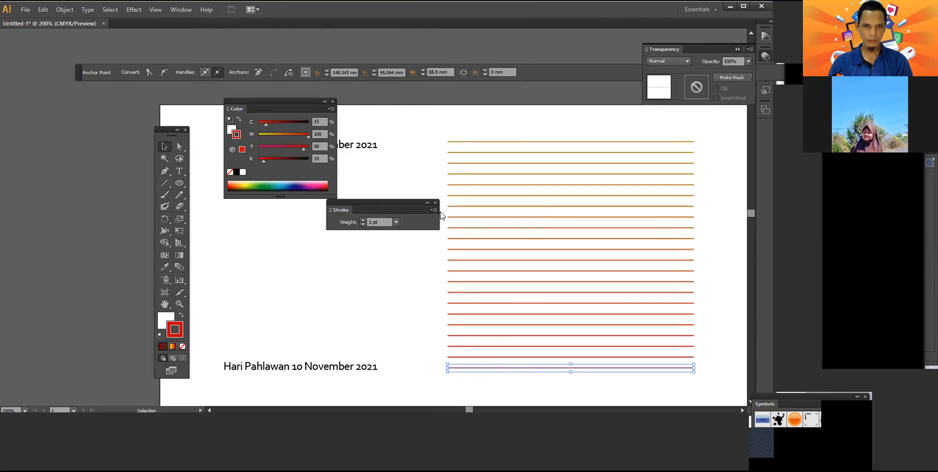
{"action": "double_click", "coordinate": [382, 209]}
{"action": "left_click_drag", "start_coordinate": [383, 209], "coordinate": [372, 215]}
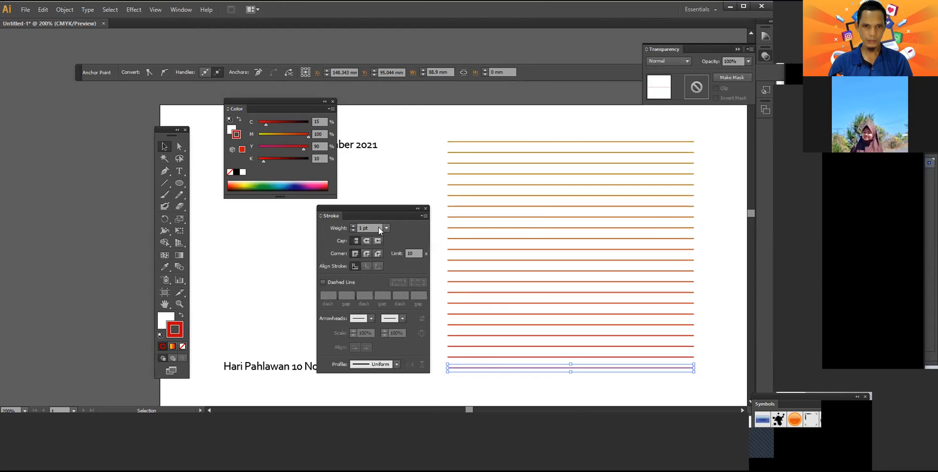
Step: Set the bottom line's stroke weight to 4 pt so the blended lines thicken downwards
{"action": "left_click", "coordinate": [353, 226]}
{"action": "left_click", "coordinate": [352, 226]}
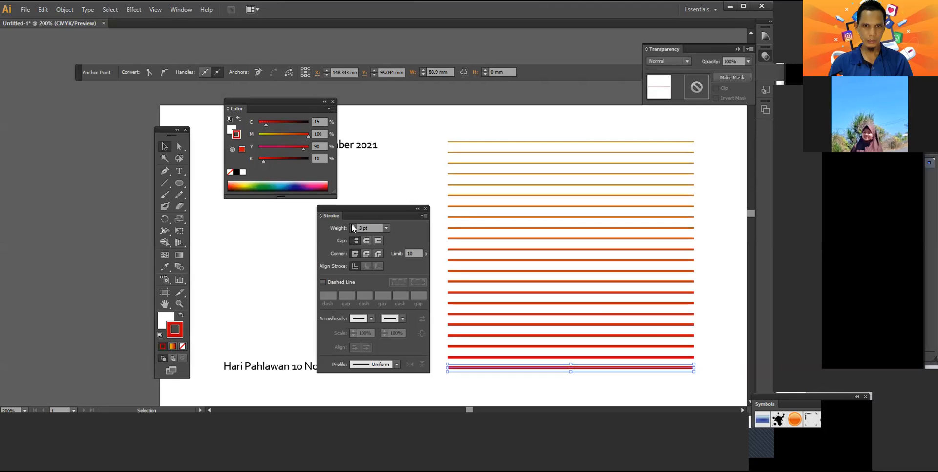
{"action": "left_click", "coordinate": [352, 226]}
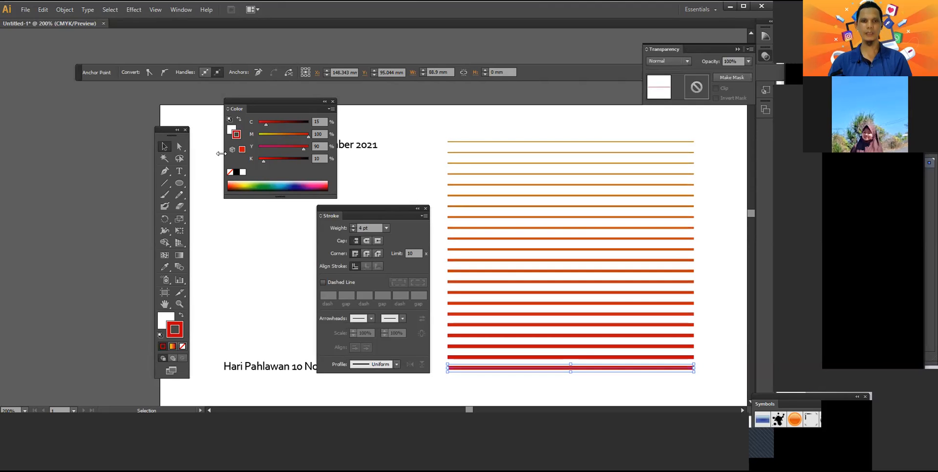
{"action": "left_click", "coordinate": [381, 182]}
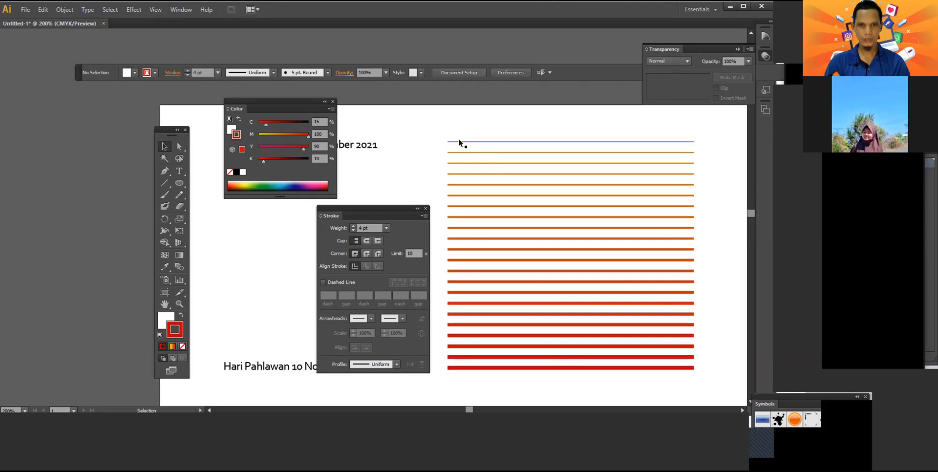
Step: Select only the bottom line and set its stroke to white, with C, M, Y and K all at 0%
{"action": "left_click", "coordinate": [468, 367]}
{"action": "left_click", "coordinate": [179, 146]}
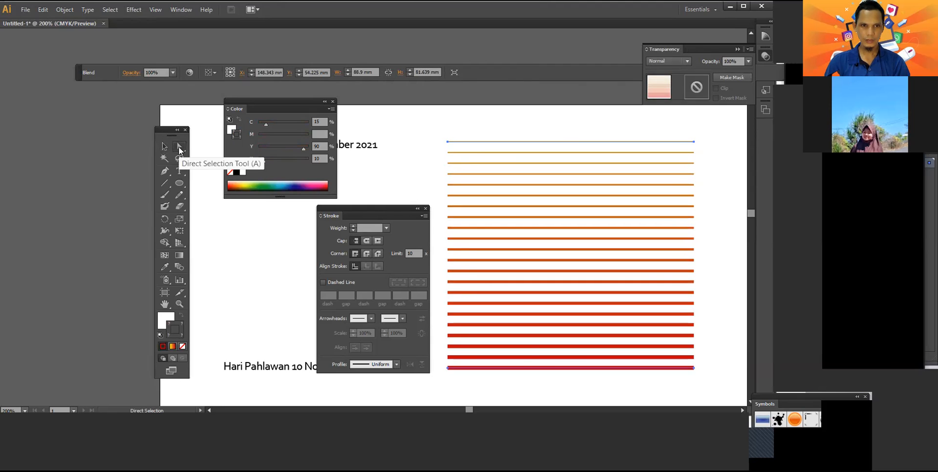
{"action": "left_click", "coordinate": [528, 372]}
{"action": "left_click", "coordinate": [528, 369]}
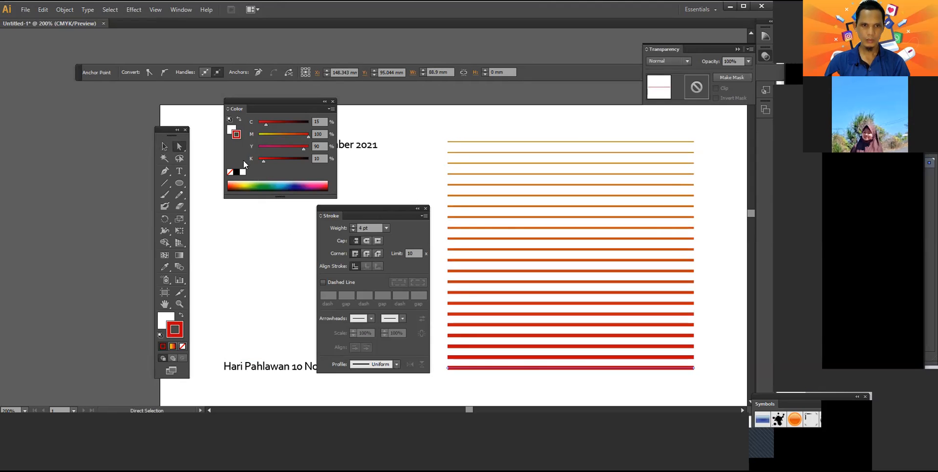
{"action": "left_click_drag", "start_coordinate": [277, 137], "coordinate": [251, 122]}
{"action": "left_click_drag", "start_coordinate": [266, 162], "coordinate": [242, 143]}
{"action": "left_click", "coordinate": [273, 277]}
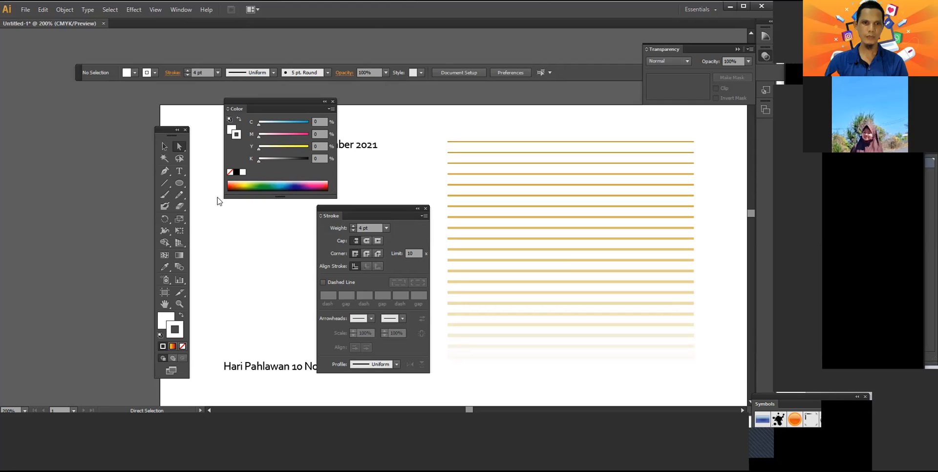
Step: Move the colour settings clear of the upper text line and select the whole line blend
{"action": "left_click_drag", "start_coordinate": [274, 101], "coordinate": [253, 189]}
{"action": "left_click", "coordinate": [164, 147]}
{"action": "left_click", "coordinate": [293, 148]}
{"action": "left_click", "coordinate": [418, 155]}
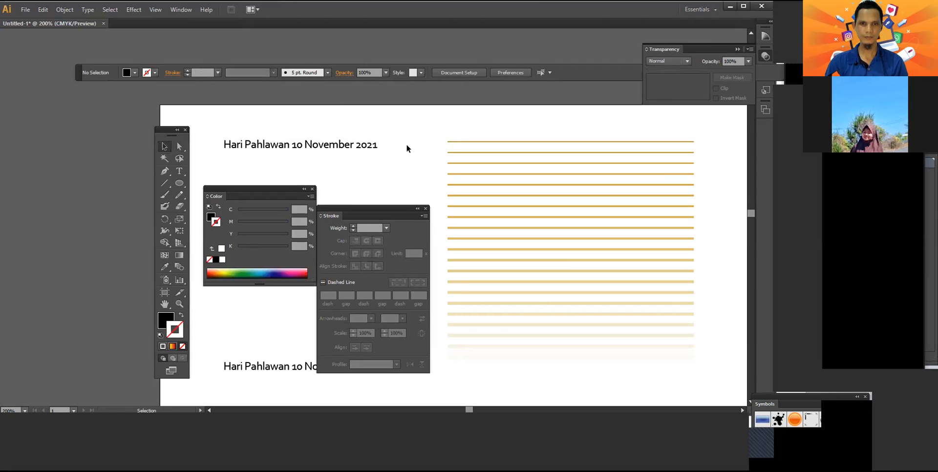
{"action": "left_click_drag", "start_coordinate": [442, 135], "coordinate": [723, 388]}
{"action": "left_click", "coordinate": [721, 384]}
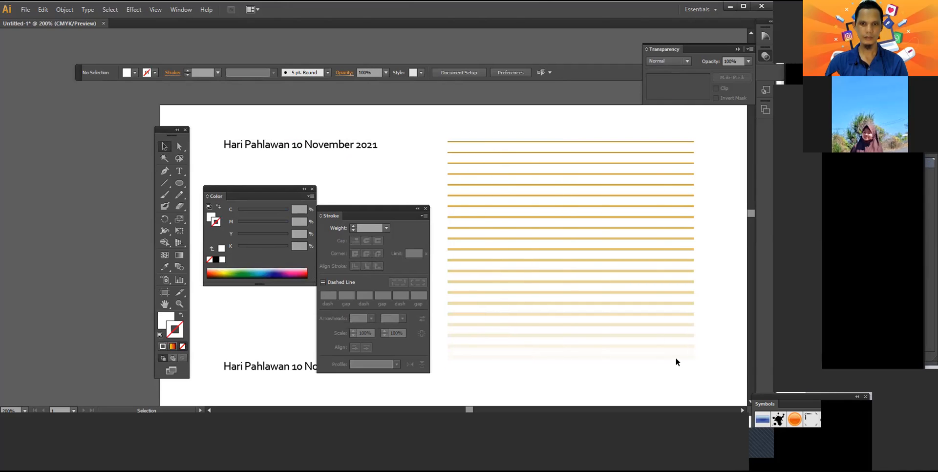
{"action": "left_click", "coordinate": [511, 142]}
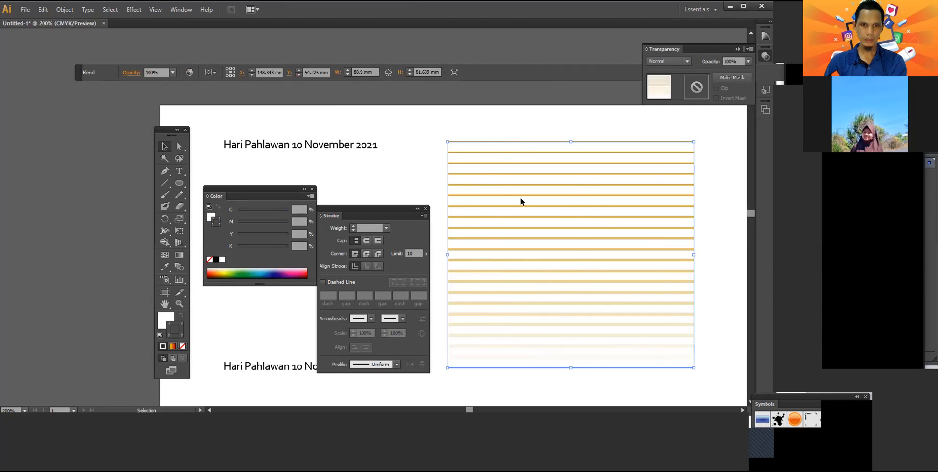
{"action": "left_click", "coordinate": [332, 147]}
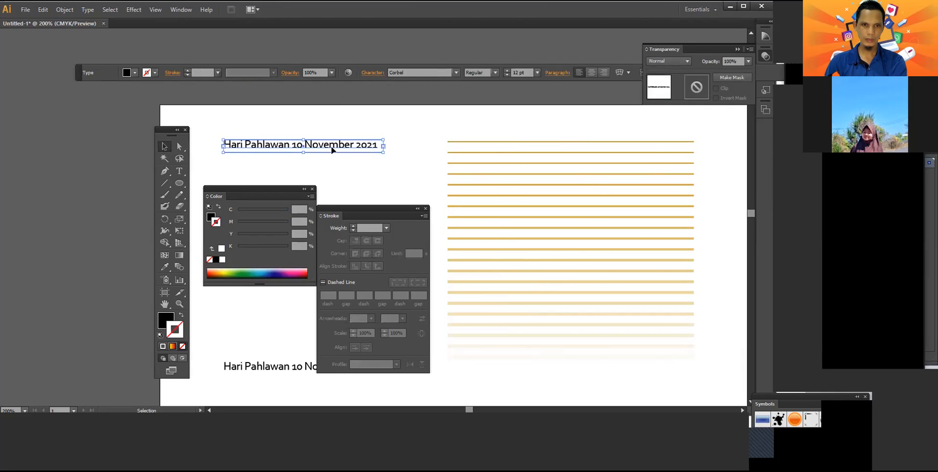
{"action": "left_click", "coordinate": [345, 157]}
{"action": "left_click", "coordinate": [345, 145]}
{"action": "left_click", "coordinate": [353, 163]}
Step: Move the right end point of the blend's top line inwards and down to about X 169.5 mm, Y 24.3 mm
{"action": "left_click", "coordinate": [179, 146]}
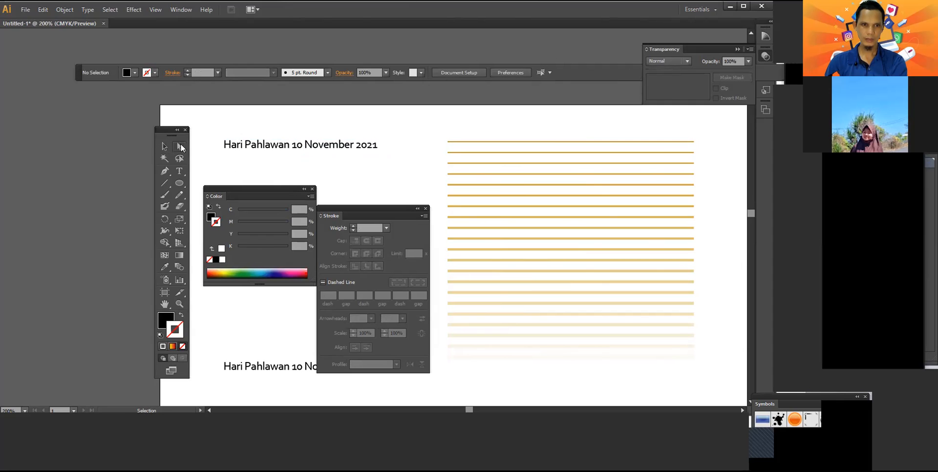
{"action": "left_click", "coordinate": [555, 142]}
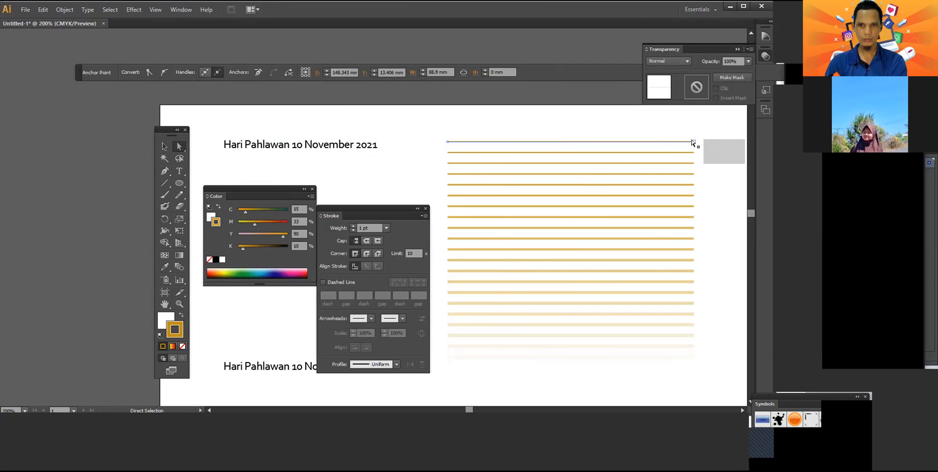
{"action": "left_click", "coordinate": [694, 143]}
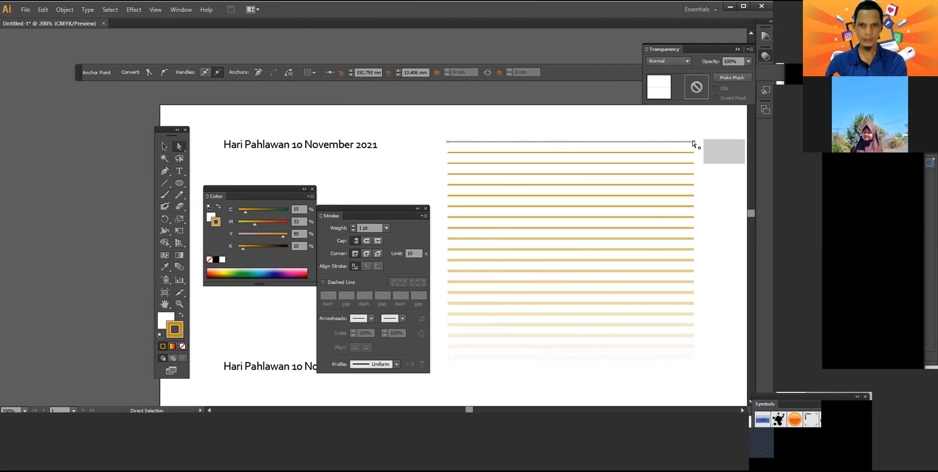
{"action": "left_click_drag", "start_coordinate": [694, 143], "coordinate": [493, 143]}
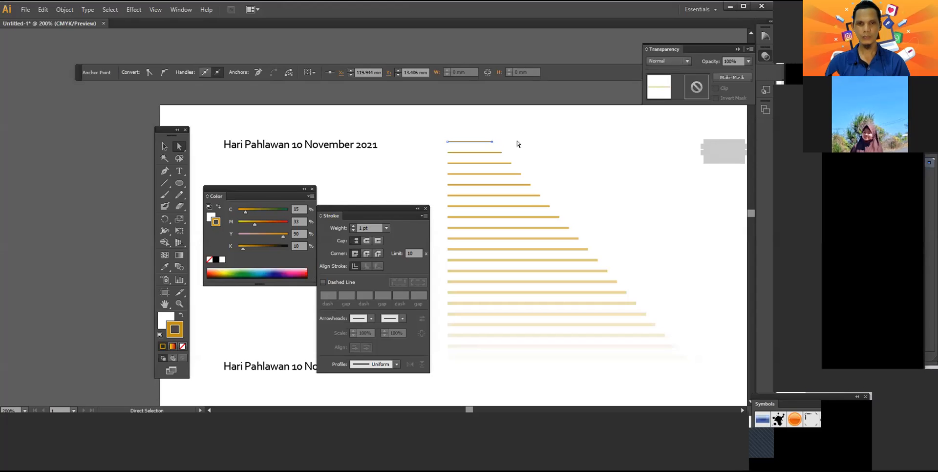
{"action": "left_click_drag", "start_coordinate": [493, 144], "coordinate": [630, 172]}
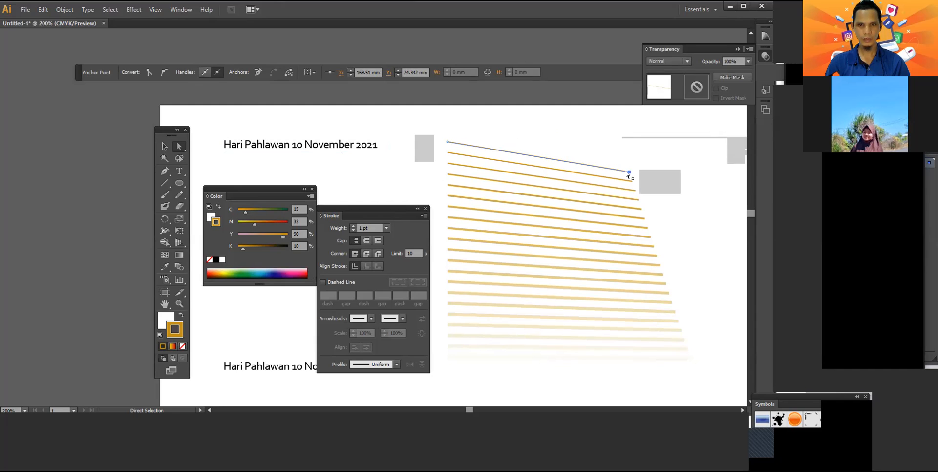
{"action": "left_click_drag", "start_coordinate": [629, 171], "coordinate": [630, 171]}
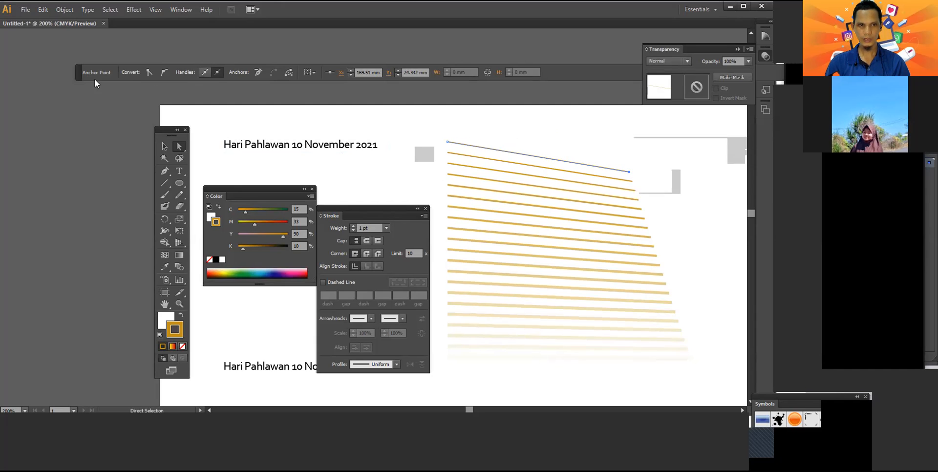
Step: Bring the anchor point options fully into view and convert the top line's right end point to a smooth point
{"action": "left_click", "coordinate": [79, 76]}
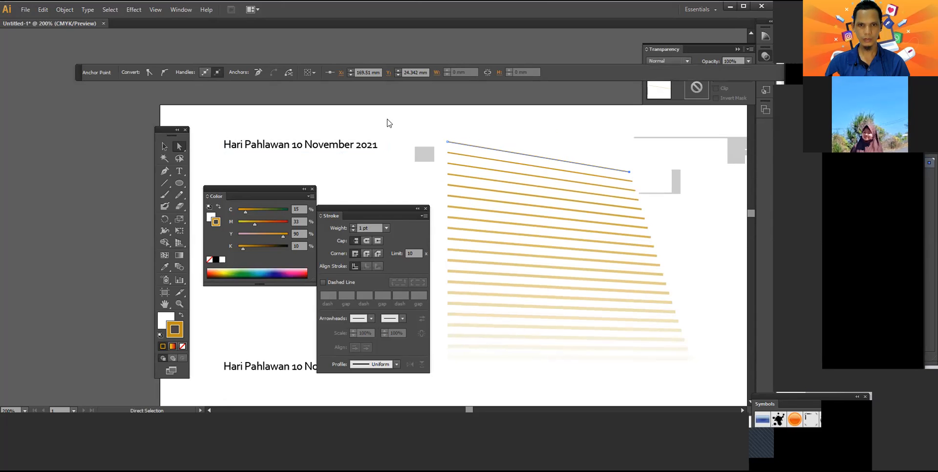
{"action": "left_click", "coordinate": [474, 122]}
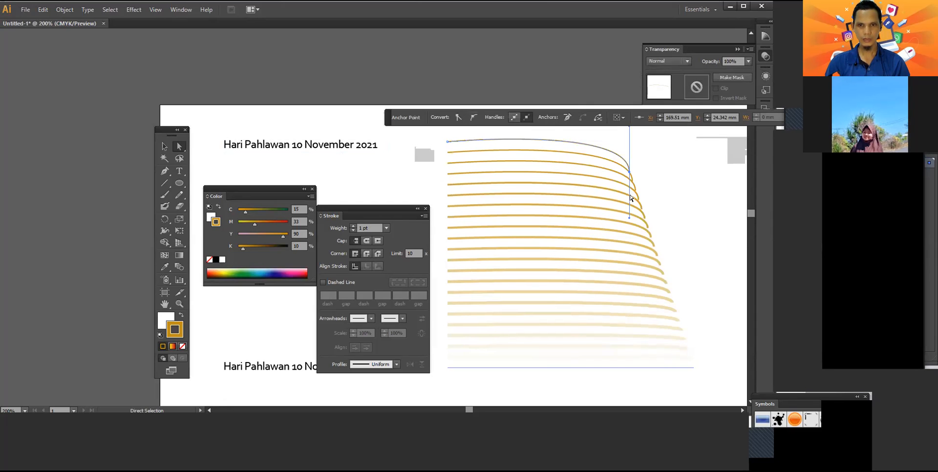
{"action": "scroll", "coordinate": [630, 198], "scroll_direction": "down", "scroll_amount": 1, "text": "alt"}
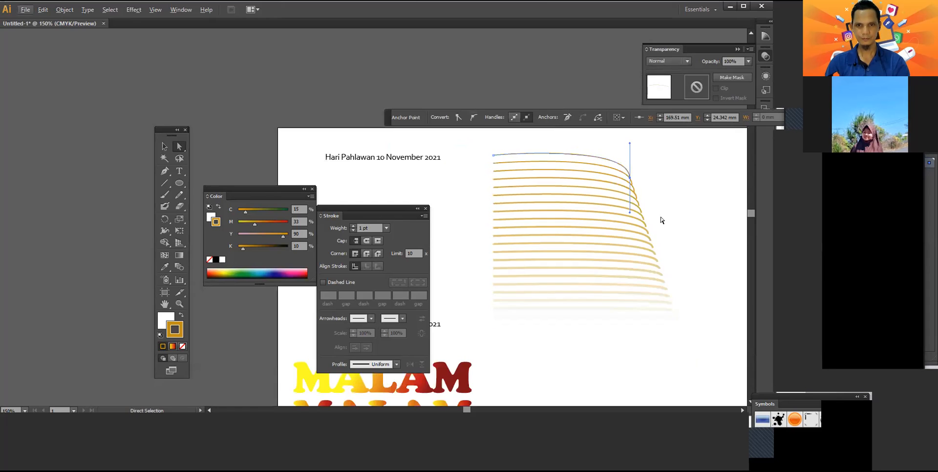
Step: Reshape the blend's top line with its right end handles into a sagging curve, shift the line upwards and deselect it
{"action": "left_click_drag", "start_coordinate": [630, 144], "coordinate": [624, 219]}
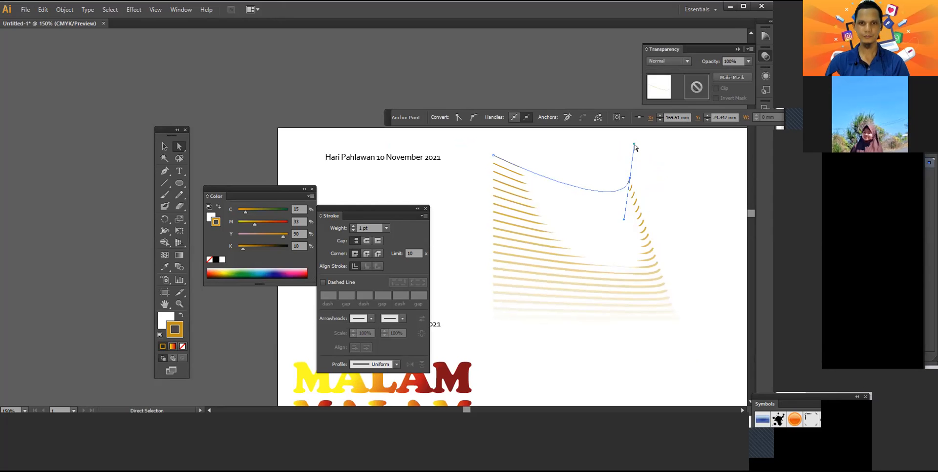
{"action": "left_click_drag", "start_coordinate": [635, 144], "coordinate": [639, 143]}
{"action": "left_click_drag", "start_coordinate": [644, 141], "coordinate": [645, 141]}
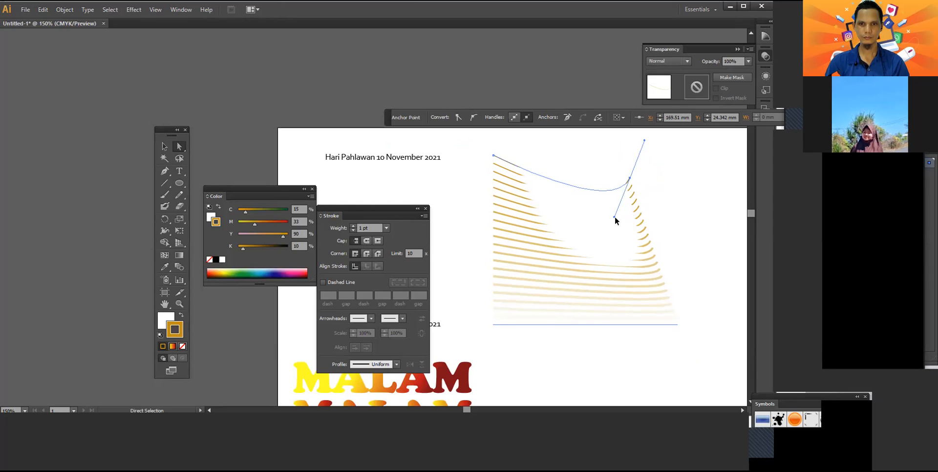
{"action": "left_click_drag", "start_coordinate": [616, 218], "coordinate": [616, 203]}
{"action": "left_click", "coordinate": [629, 164]}
{"action": "left_click_drag", "start_coordinate": [629, 164], "coordinate": [630, 184]}
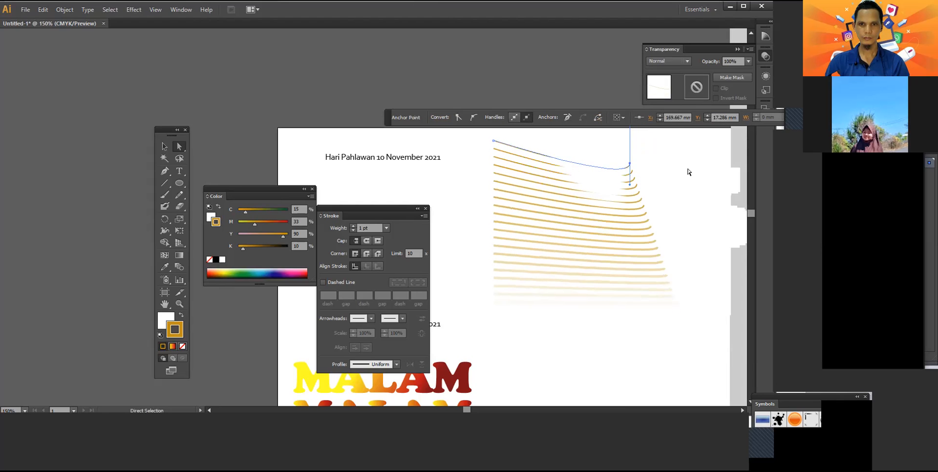
{"action": "left_click", "coordinate": [657, 182]}
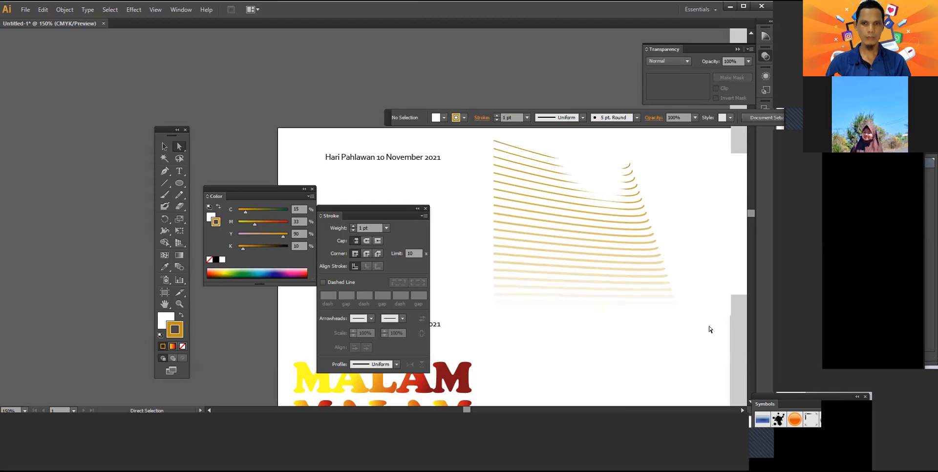
Step: Show the whole artboard and clear the stroke, colour and transparency settings away from it
{"action": "scroll", "coordinate": [679, 354], "scroll_direction": "down", "scroll_amount": 2}
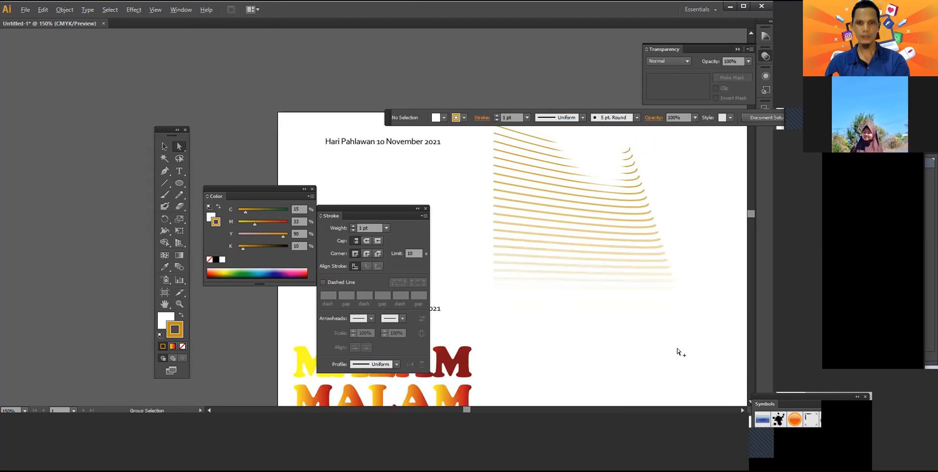
{"action": "scroll", "coordinate": [678, 350], "scroll_direction": "down", "scroll_amount": 1}
{"action": "left_click_drag", "start_coordinate": [657, 342], "coordinate": [523, 253]}
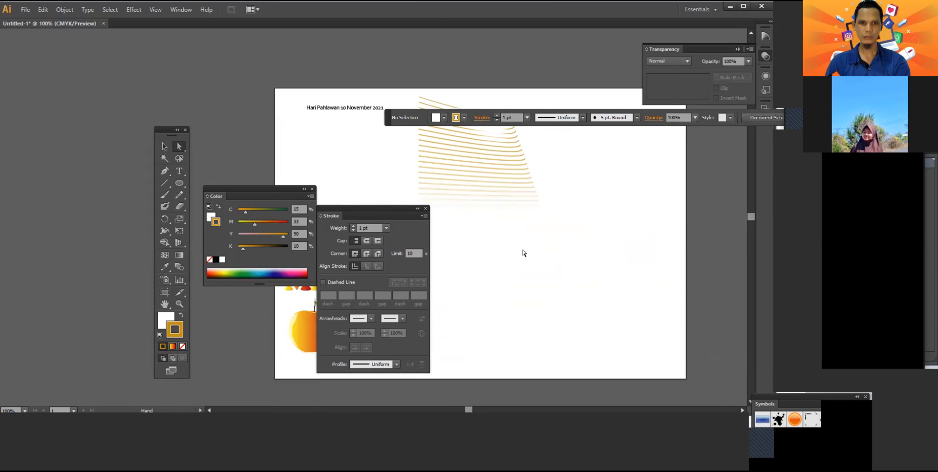
{"action": "left_click", "coordinate": [426, 209]}
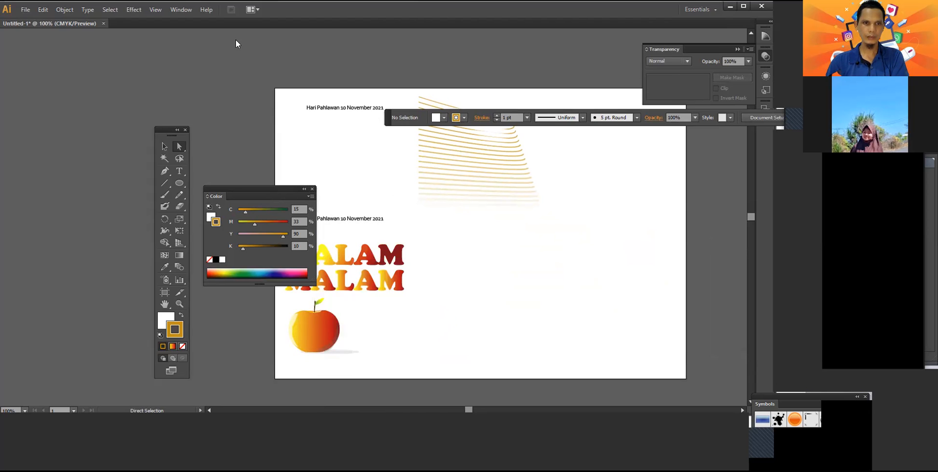
{"action": "left_click_drag", "start_coordinate": [275, 189], "coordinate": [231, 40]}
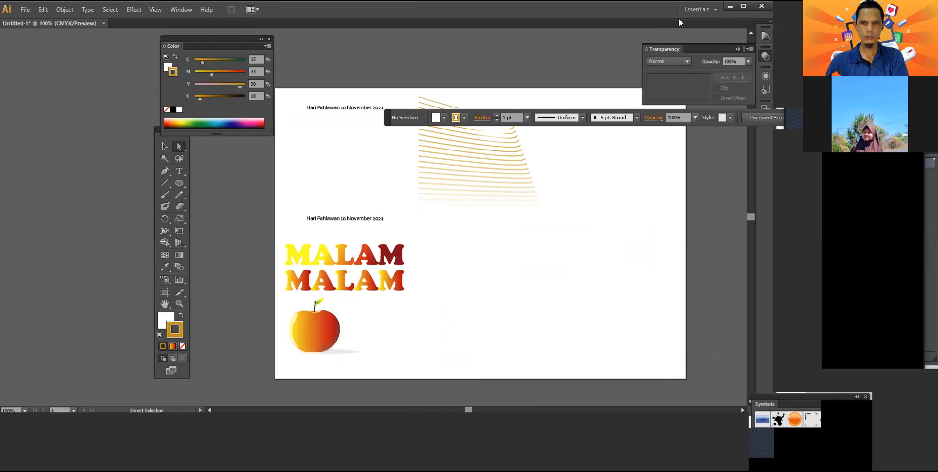
{"action": "left_click", "coordinate": [738, 49]}
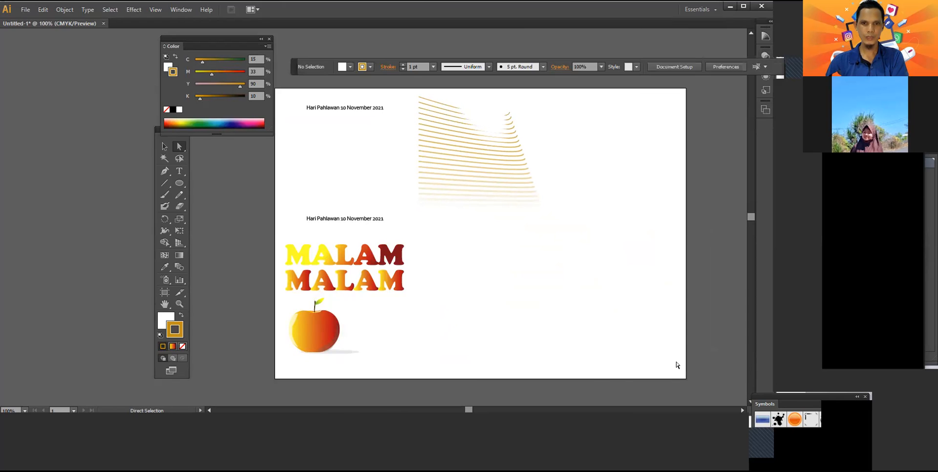
Step: Move the curved line blend over the upper text line, send it behind the text and deselect it
{"action": "left_click", "coordinate": [164, 146]}
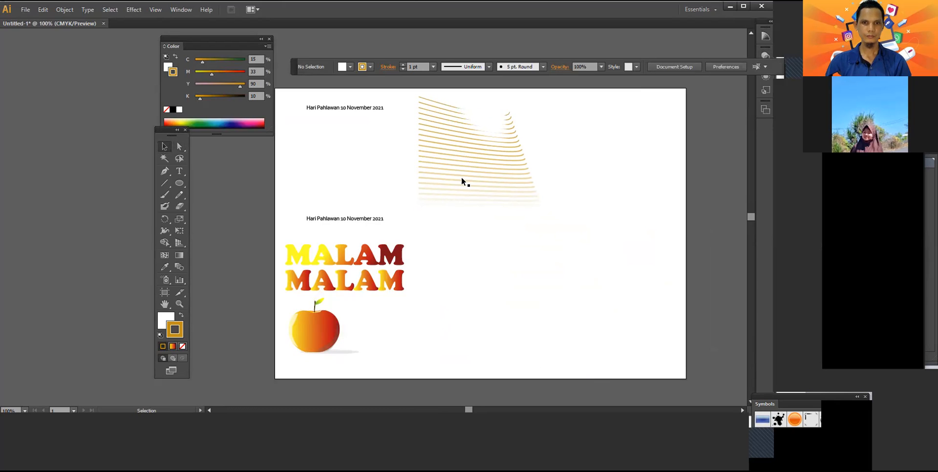
{"action": "left_click_drag", "start_coordinate": [458, 181], "coordinate": [328, 179]}
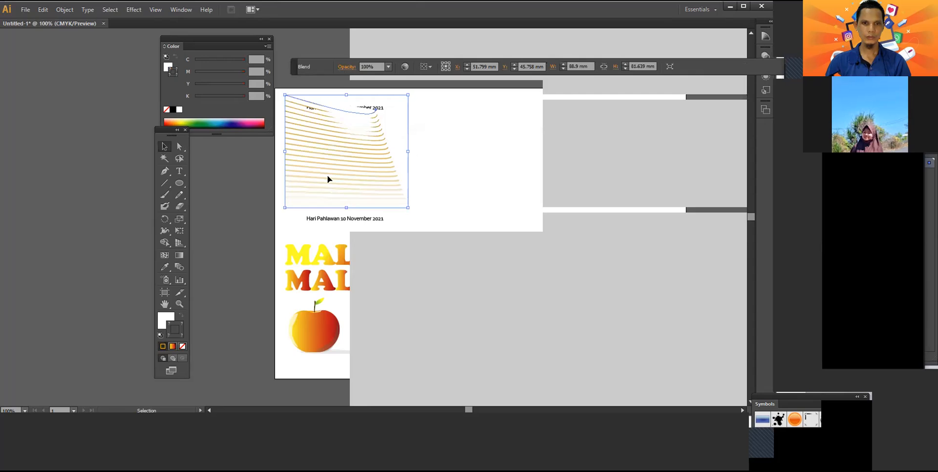
{"action": "right_click", "coordinate": [328, 179]}
{"action": "mouse_move", "coordinate": [400, 273]}
{"action": "left_click", "coordinate": [540, 307]}
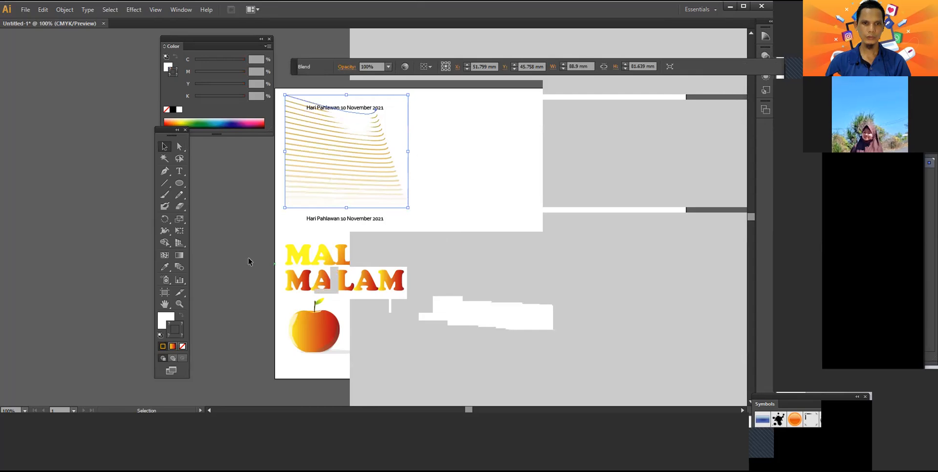
{"action": "left_click", "coordinate": [198, 243]}
{"action": "scroll", "coordinate": [559, 173], "scroll_direction": "down", "scroll_amount": 1}
{"action": "scroll", "coordinate": [560, 173], "scroll_direction": "up", "scroll_amount": 1}
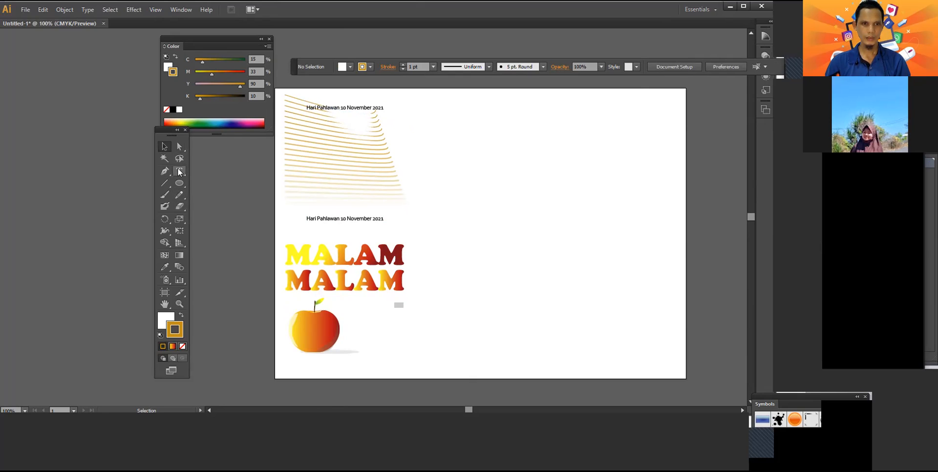
Step: Draw an open six-point zigzag path about 24 mm wide and 198 mm tall down the artboard's right side with the Pen tool
{"action": "left_click", "coordinate": [165, 183]}
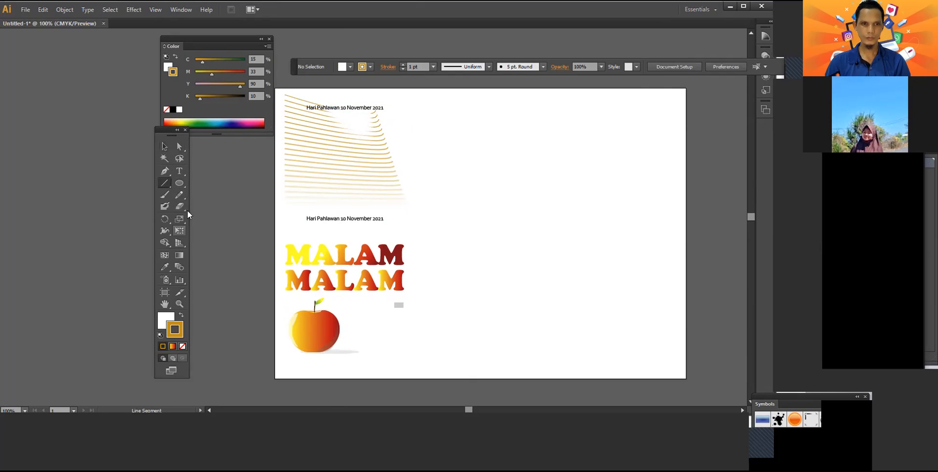
{"action": "left_click", "coordinate": [164, 171]}
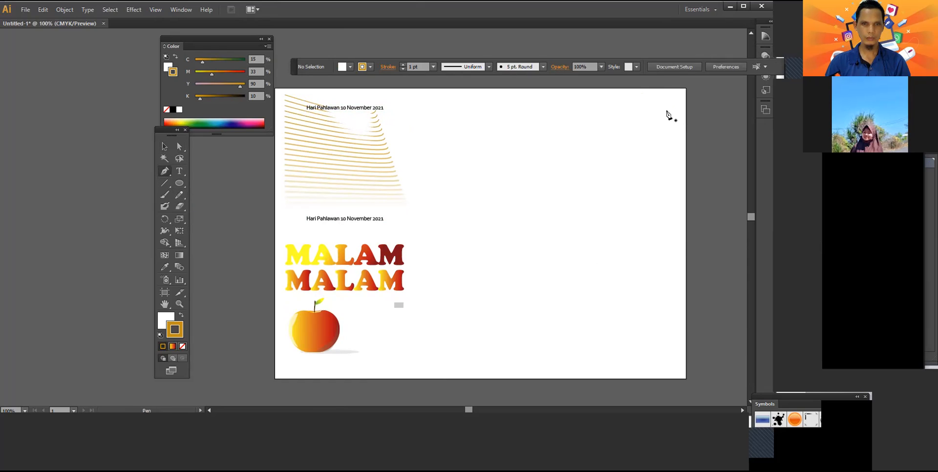
{"action": "left_click", "coordinate": [639, 100]}
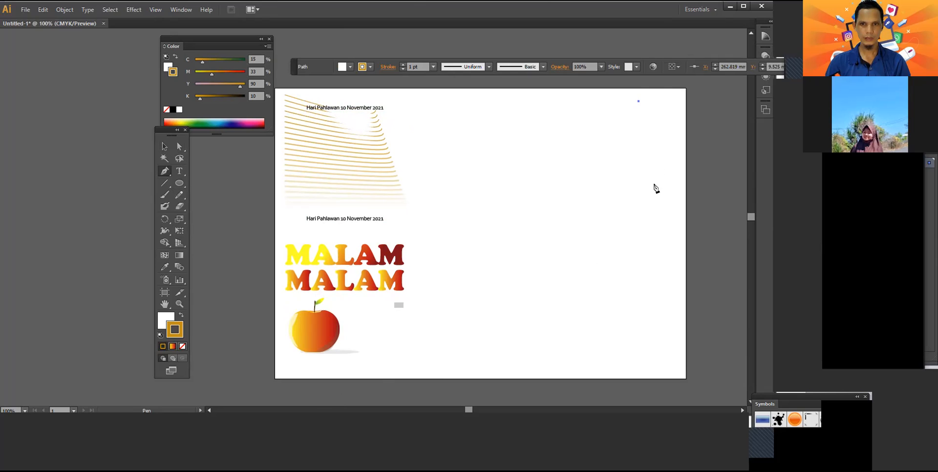
{"action": "left_click", "coordinate": [663, 170]}
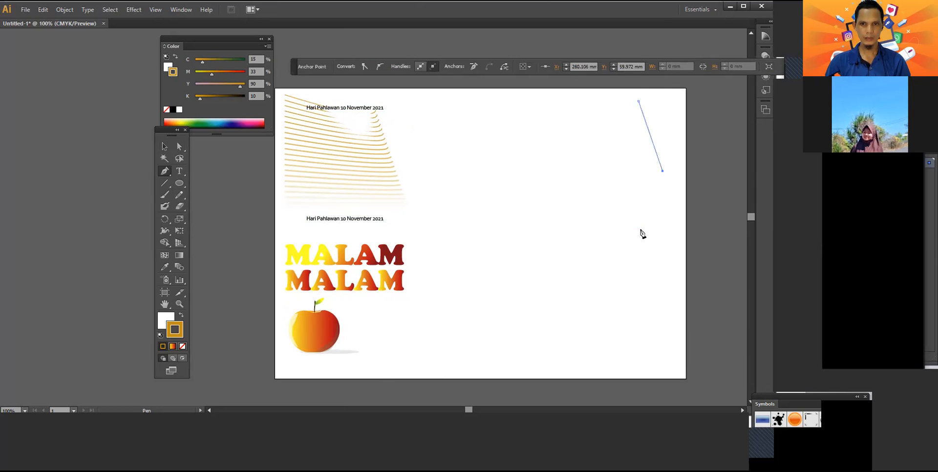
{"action": "left_click", "coordinate": [633, 295]}
{"action": "left_click", "coordinate": [657, 319]}
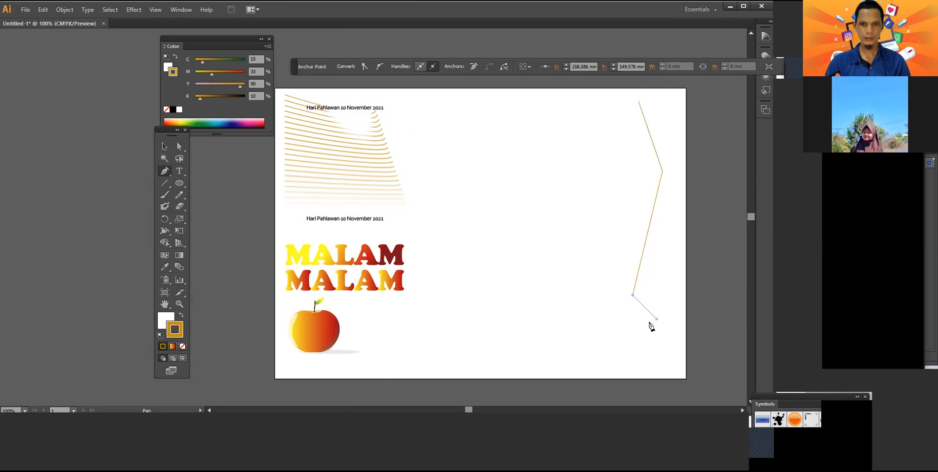
{"action": "left_click", "coordinate": [639, 331]}
{"action": "left_click", "coordinate": [666, 375]}
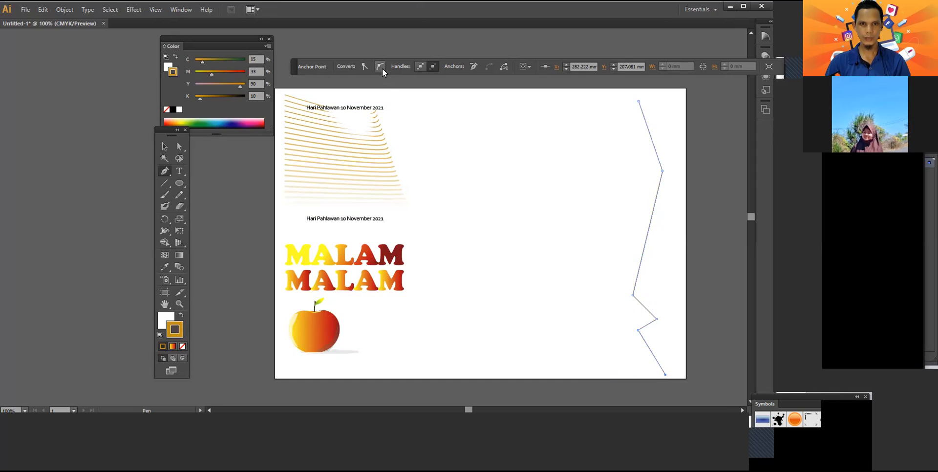
Step: Convert all the zigzag path's anchor points to smooth so it becomes a flowing curve, and deselect it
{"action": "left_click", "coordinate": [180, 145]}
{"action": "left_click_drag", "start_coordinate": [616, 94], "coordinate": [720, 403]}
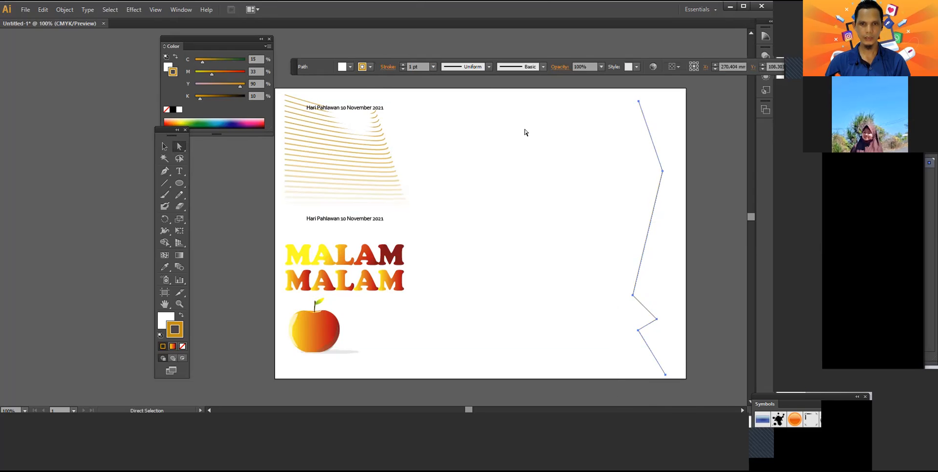
{"action": "left_click", "coordinate": [619, 151]}
{"action": "left_click_drag", "start_coordinate": [683, 137], "coordinate": [655, 224]}
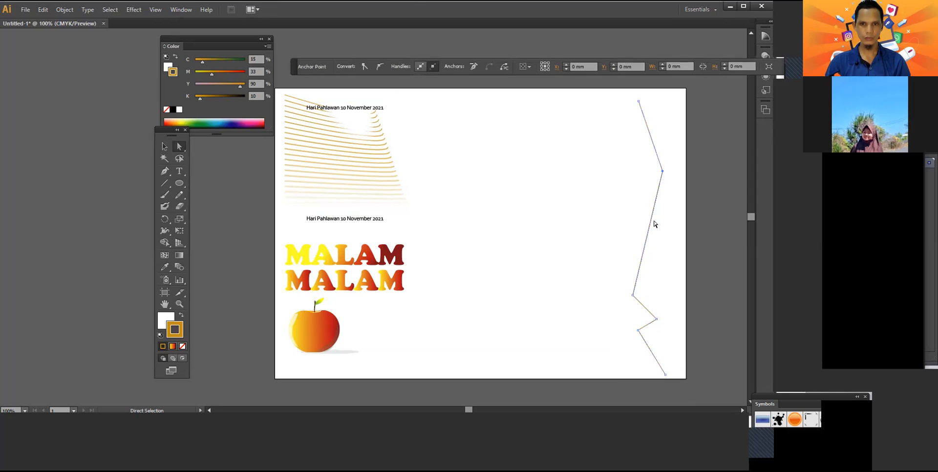
{"action": "left_click", "coordinate": [380, 67]}
{"action": "left_click_drag", "start_coordinate": [679, 295], "coordinate": [618, 348]}
{"action": "left_click", "coordinate": [379, 68]}
{"action": "left_click_drag", "start_coordinate": [631, 118], "coordinate": [649, 93]}
{"action": "left_click", "coordinate": [377, 66]}
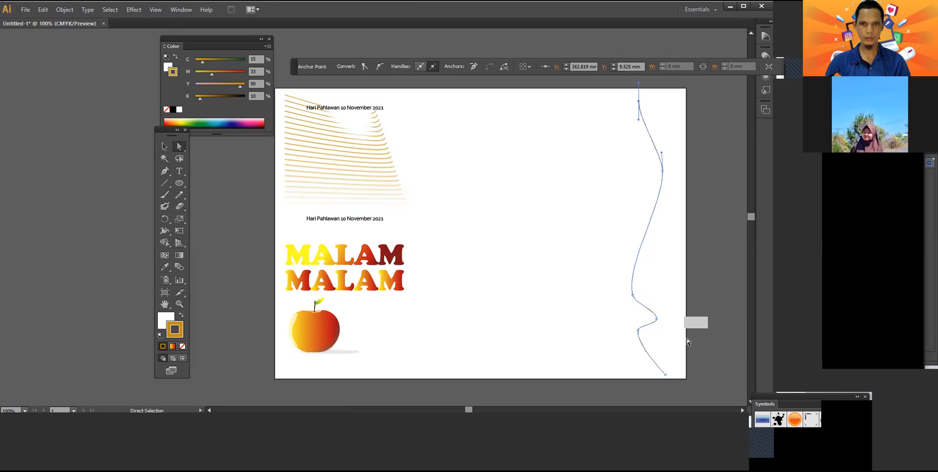
{"action": "left_click_drag", "start_coordinate": [686, 379], "coordinate": [636, 364]}
{"action": "left_click", "coordinate": [380, 67]}
{"action": "left_click", "coordinate": [612, 264]}
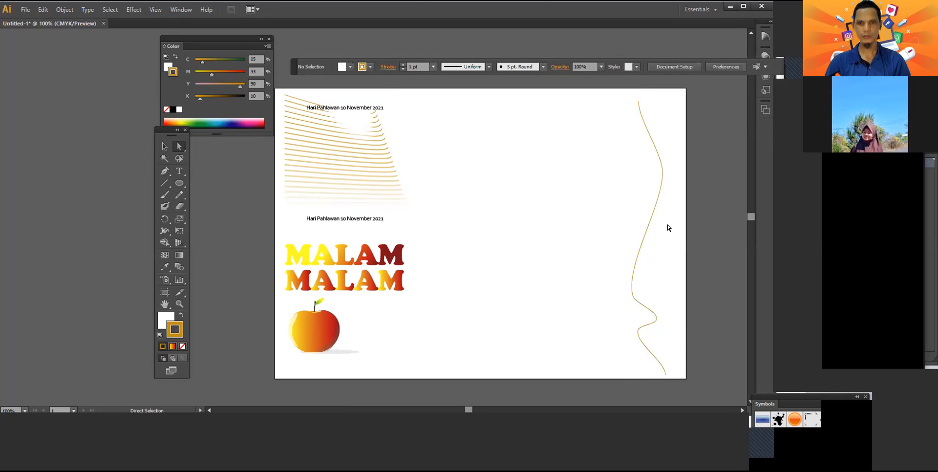
Step: Select the whole wavy curve and paste a copy of it onto the artboard
{"action": "left_click", "coordinate": [163, 147]}
{"action": "left_click", "coordinate": [660, 162]}
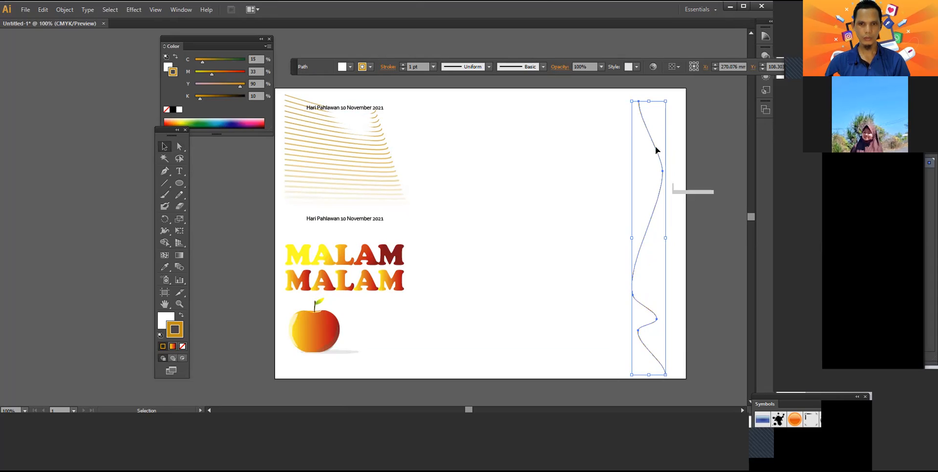
{"action": "key", "text": "ctrl+c"}
{"action": "key", "text": "ctrl+v"}
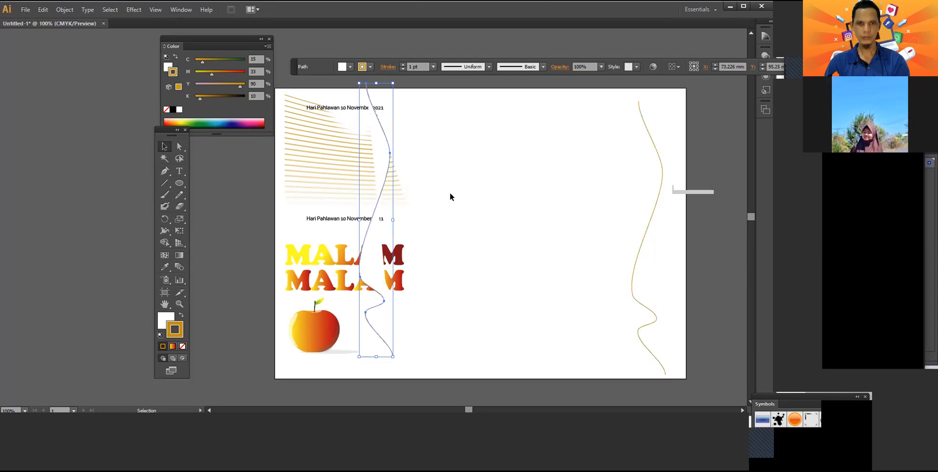
Step: Reflect the pasted wavy curve across the vertical axis and place it to the right of the original curve
{"action": "left_click_drag", "start_coordinate": [382, 126], "coordinate": [597, 150]}
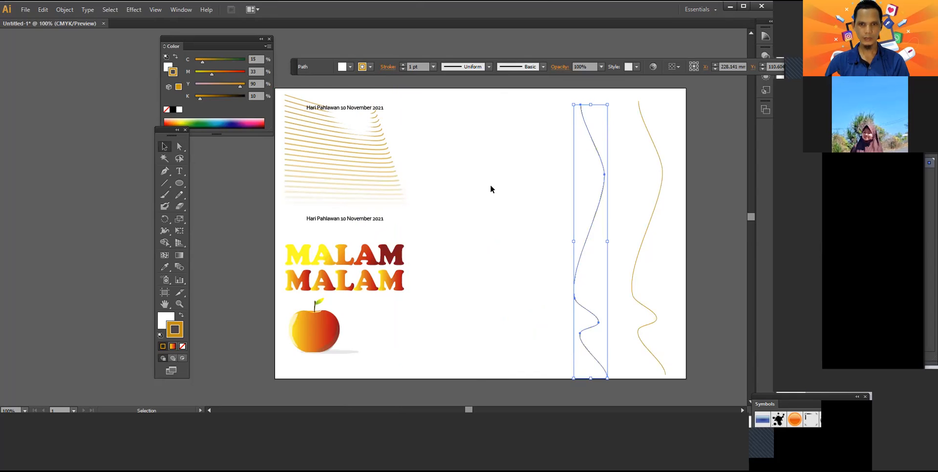
{"action": "left_click_drag", "start_coordinate": [167, 130], "coordinate": [459, 114]}
{"action": "left_click_drag", "start_coordinate": [459, 202], "coordinate": [475, 214]}
{"action": "double_click", "coordinate": [456, 204]}
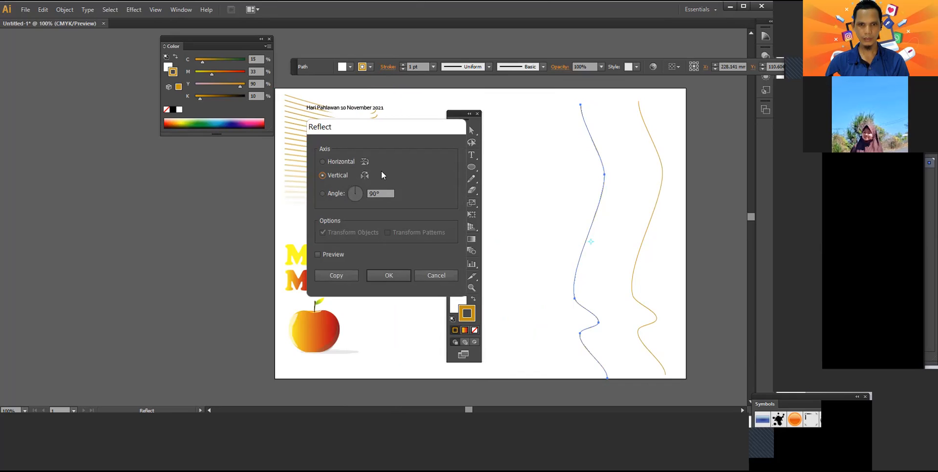
{"action": "left_click", "coordinate": [319, 254]}
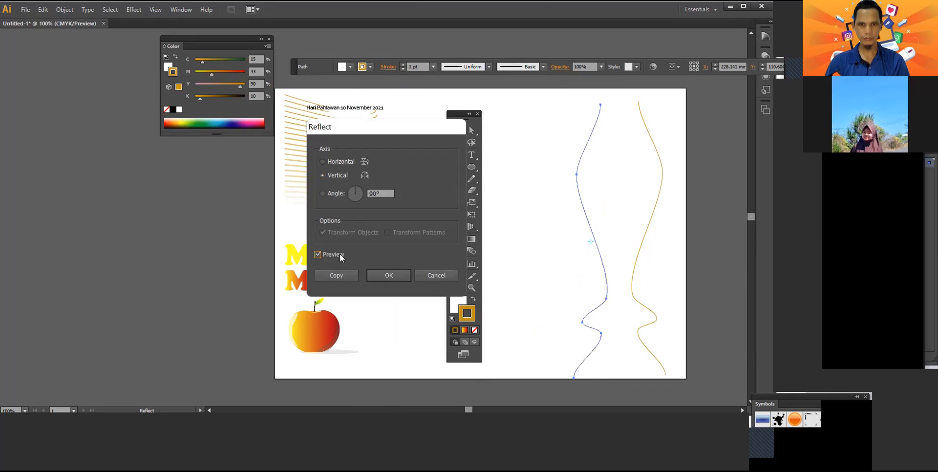
{"action": "left_click", "coordinate": [389, 275]}
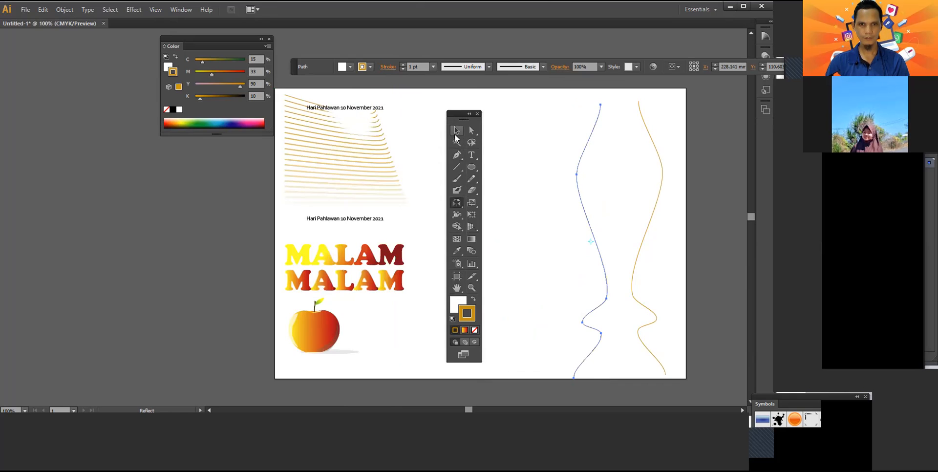
{"action": "left_click_drag", "start_coordinate": [583, 151], "coordinate": [621, 128]}
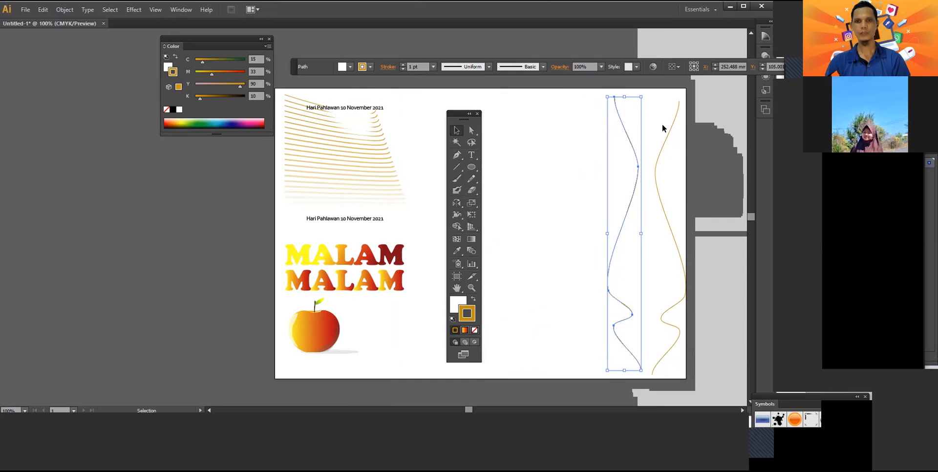
{"action": "left_click", "coordinate": [669, 130]}
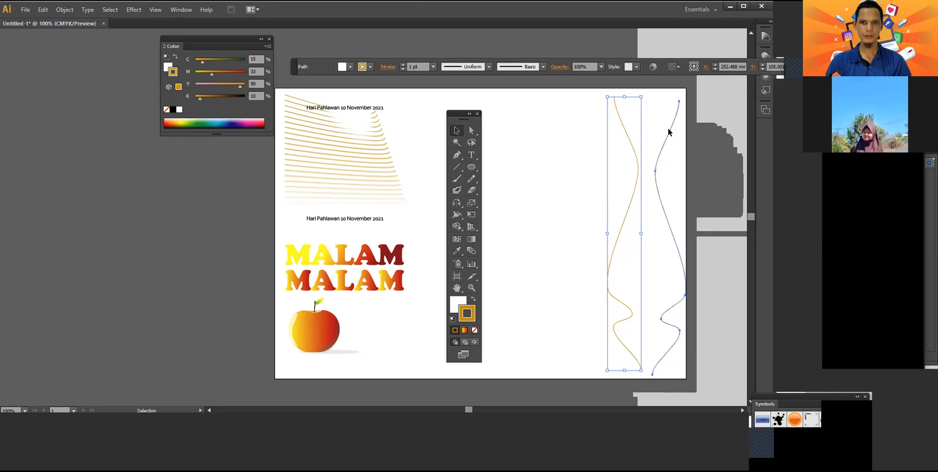
{"action": "left_click", "coordinate": [623, 221], "text": "shift"}
{"action": "double_click", "coordinate": [472, 251]}
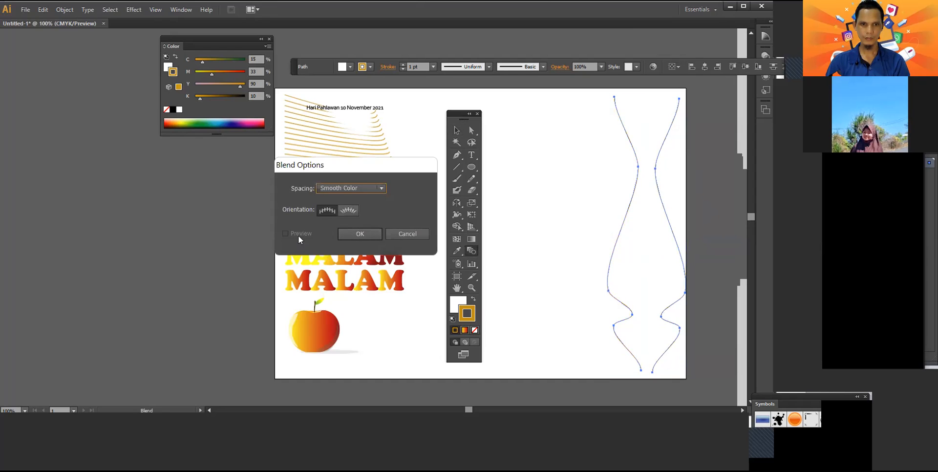
{"action": "left_click", "coordinate": [406, 235]}
{"action": "left_click", "coordinate": [554, 167]}
Step: Blend the original wavy curve with its mirrored copy using the Blend tool
{"action": "left_click", "coordinate": [634, 186]}
{"action": "left_click", "coordinate": [472, 251]}
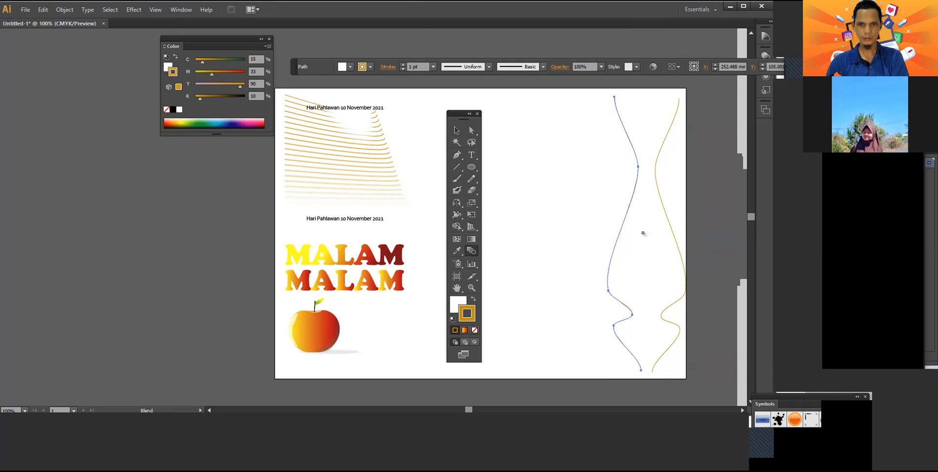
{"action": "left_click", "coordinate": [617, 235]}
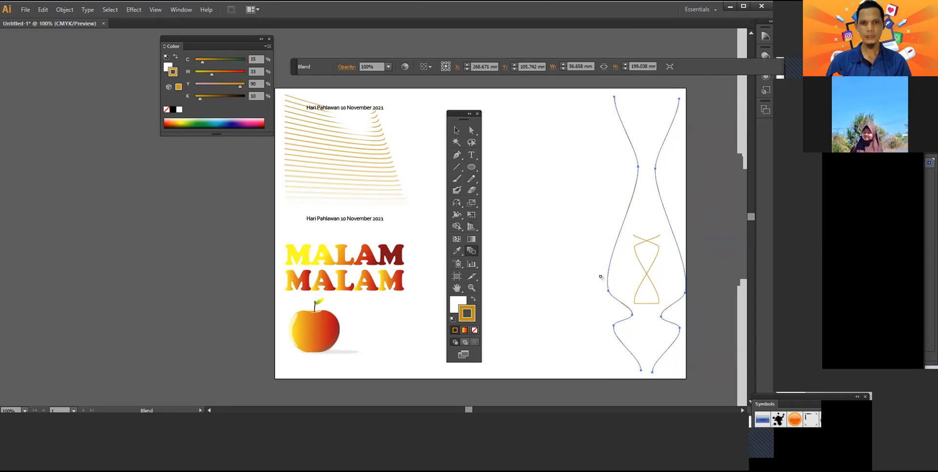
Step: Switch the wavy blend's spacing to Specified Steps with 5 steps and test the Align to Path orientation with preview on
{"action": "double_click", "coordinate": [473, 251]}
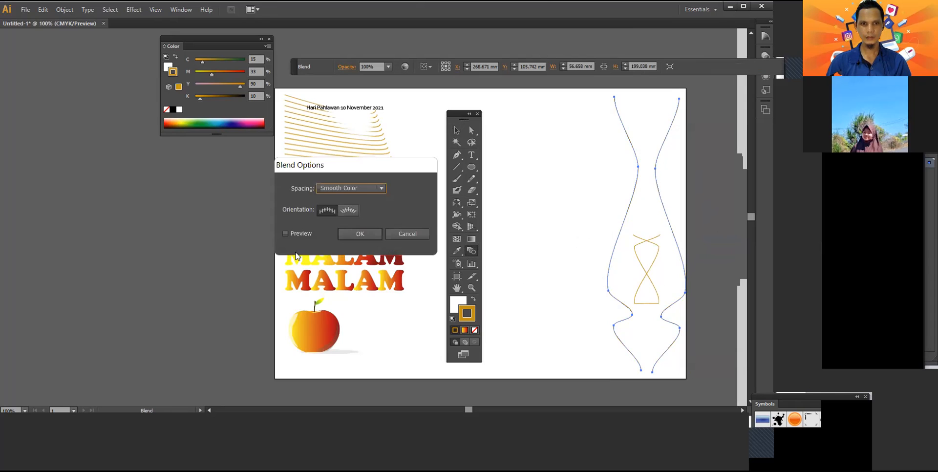
{"action": "left_click", "coordinate": [373, 190]}
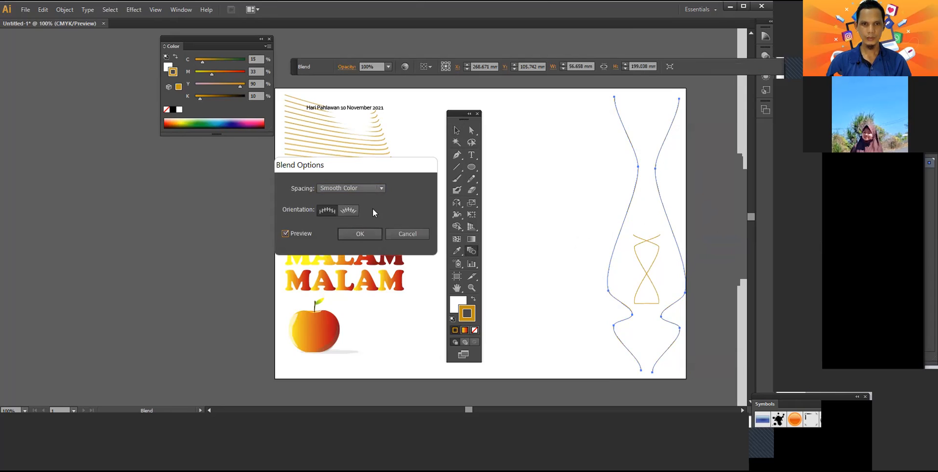
{"action": "left_click", "coordinate": [372, 208]}
{"action": "type", "text": "5"}
{"action": "left_click", "coordinate": [348, 211]}
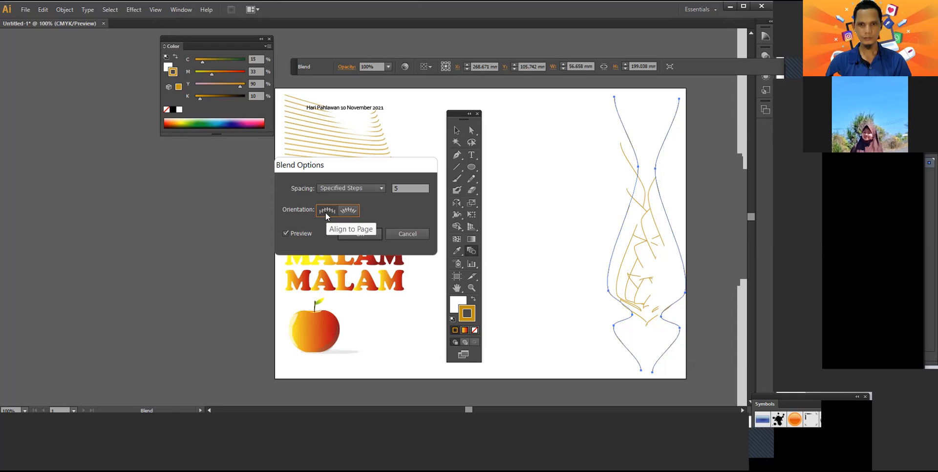
Step: Try 15 and 20 specified steps on the wavy blend, testing the Align to Path orientation in the preview
{"action": "left_click_drag", "start_coordinate": [412, 189], "coordinate": [376, 190]}
{"action": "type", "text": "15"}
{"action": "key", "text": "Tab"}
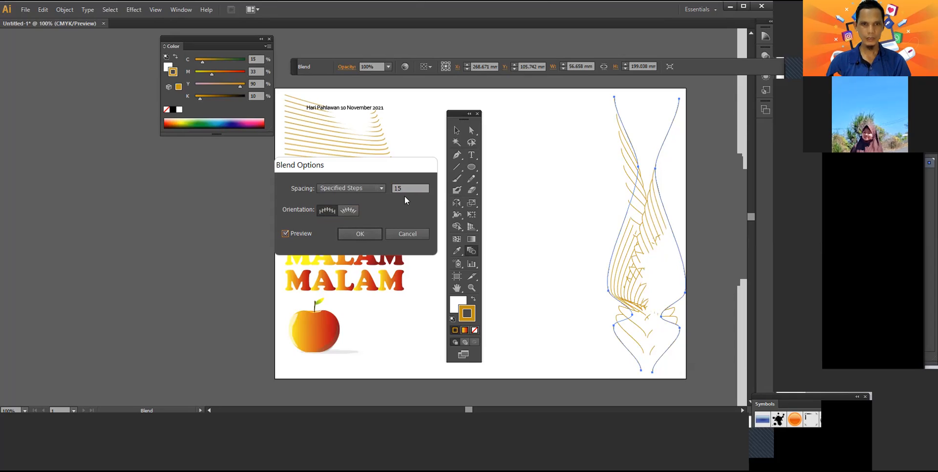
{"action": "left_click_drag", "start_coordinate": [408, 191], "coordinate": [375, 190]}
{"action": "type", "text": "20"}
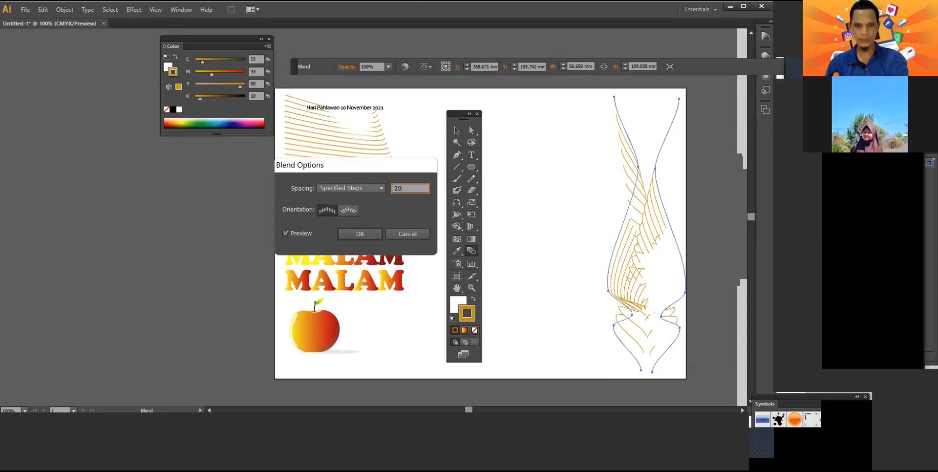
{"action": "left_click", "coordinate": [349, 211]}
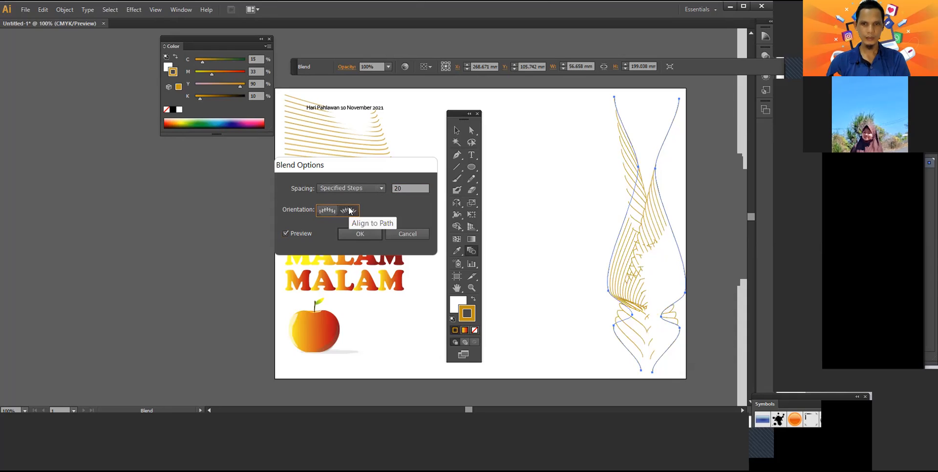
{"action": "left_click", "coordinate": [300, 237]}
{"action": "left_click", "coordinate": [302, 234]}
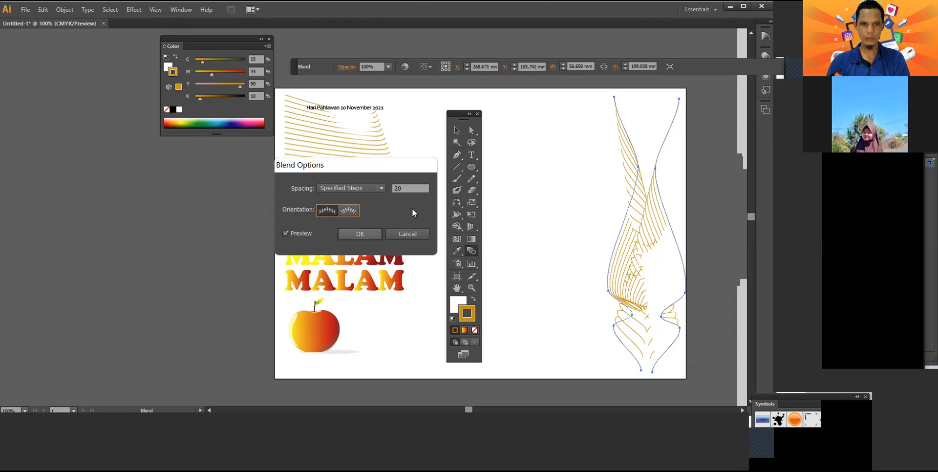
Step: Set the wavy blend to 25 specified steps, refresh the preview and apply the options
{"action": "left_click", "coordinate": [407, 189]}
{"action": "type", "text": "25"}
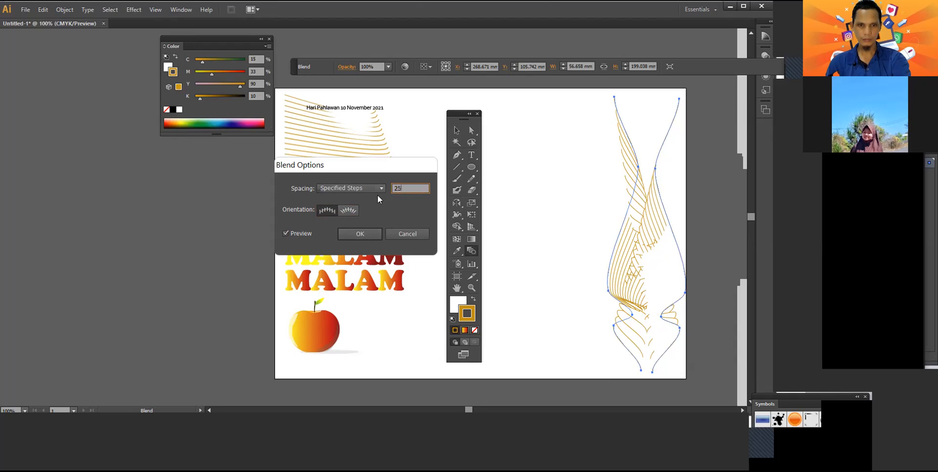
{"action": "left_click", "coordinate": [302, 233]}
{"action": "left_click", "coordinate": [302, 233]}
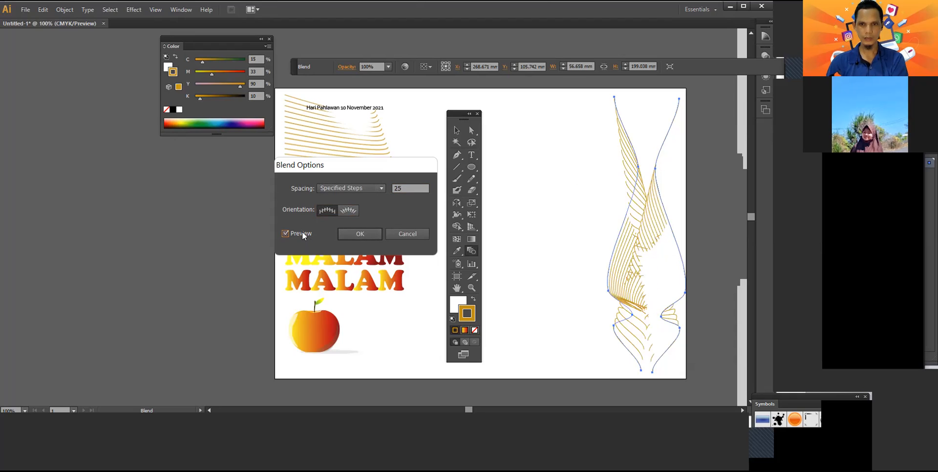
{"action": "left_click", "coordinate": [360, 234]}
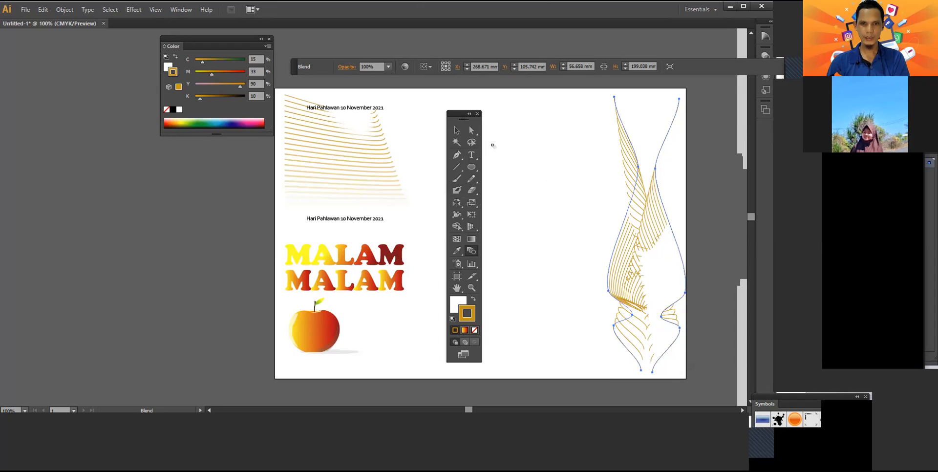
Step: Move the whole wavy blend about 28 mm left, away from the artboard's right edge
{"action": "left_click", "coordinate": [456, 130]}
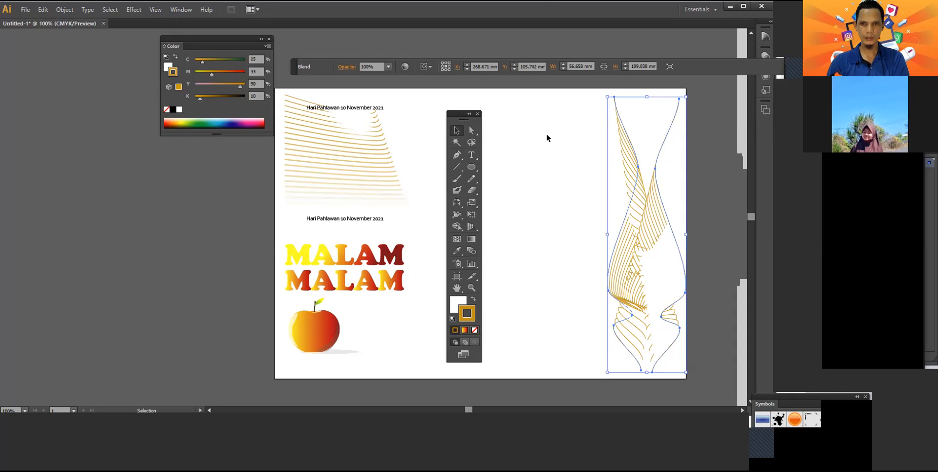
{"action": "left_click", "coordinate": [546, 133]}
{"action": "left_click", "coordinate": [666, 132]}
{"action": "left_click", "coordinate": [471, 131]}
{"action": "left_click", "coordinate": [544, 154]}
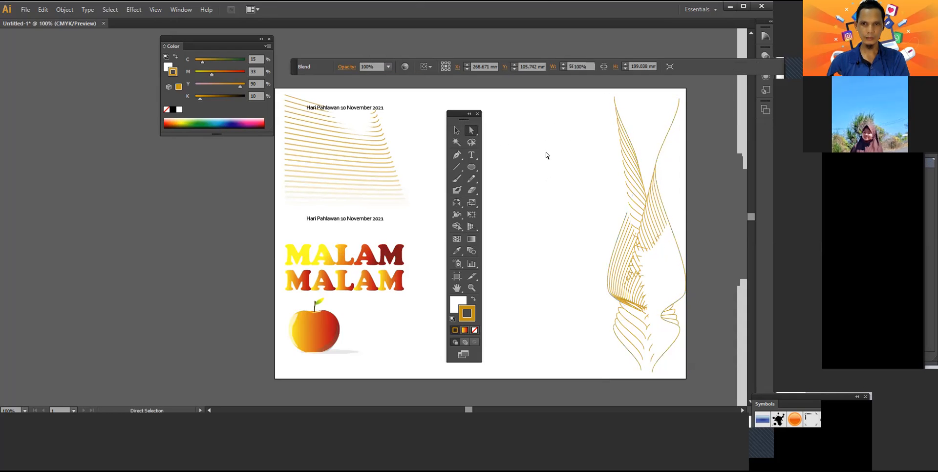
{"action": "left_click", "coordinate": [662, 141]}
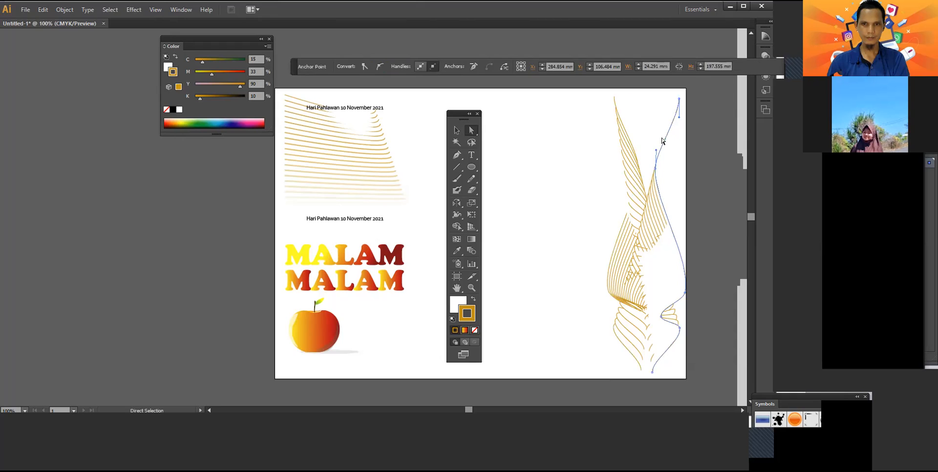
{"action": "left_click", "coordinate": [454, 130]}
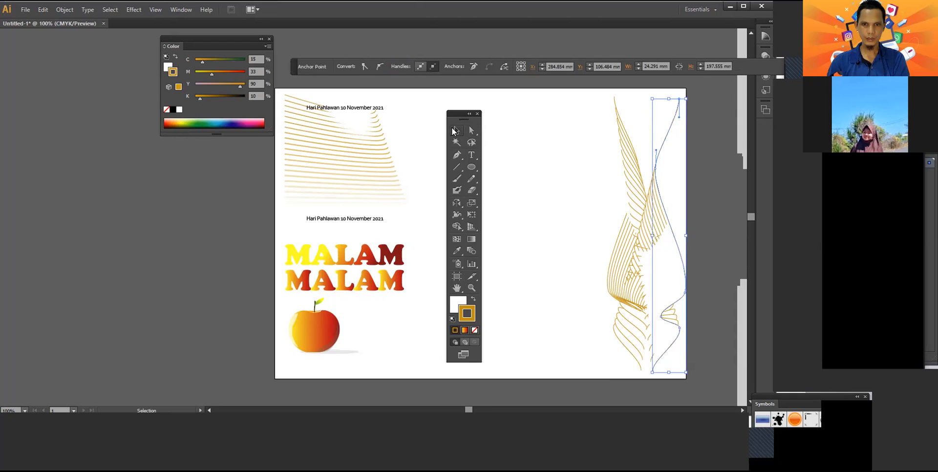
{"action": "left_click_drag", "start_coordinate": [666, 135], "coordinate": [626, 133]}
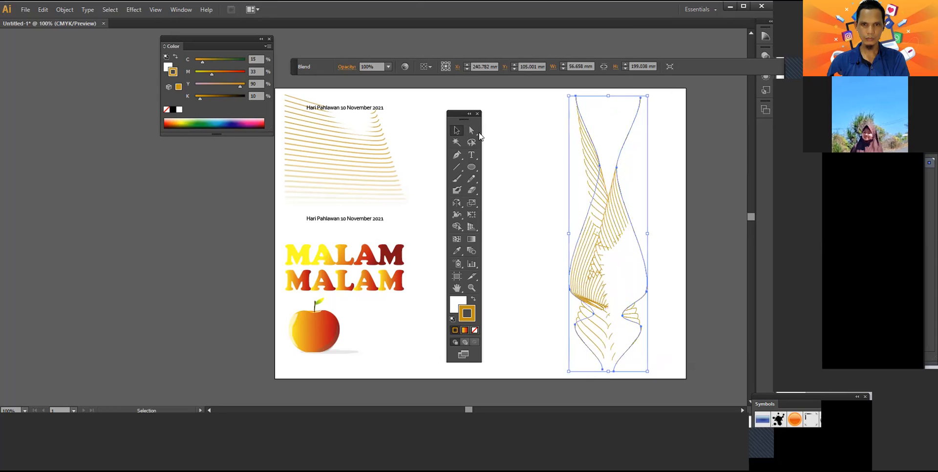
Step: Reshape the blend's right curve by bending its middle segment inward and shifting its two upper anchor points toward the left curve
{"action": "left_click", "coordinate": [472, 131]}
{"action": "left_click", "coordinate": [643, 208]}
{"action": "mouse_move", "coordinate": [629, 215]}
{"action": "left_mouse_down"}
{"action": "mouse_move", "coordinate": [622, 221]}
{"action": "mouse_move", "coordinate": [632, 225]}
{"action": "left_mouse_up"}
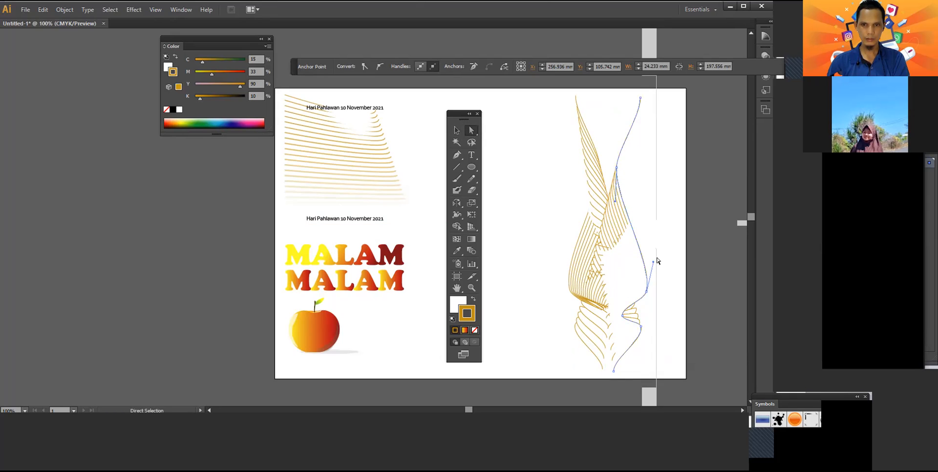
{"action": "left_click_drag", "start_coordinate": [655, 267], "coordinate": [607, 265]}
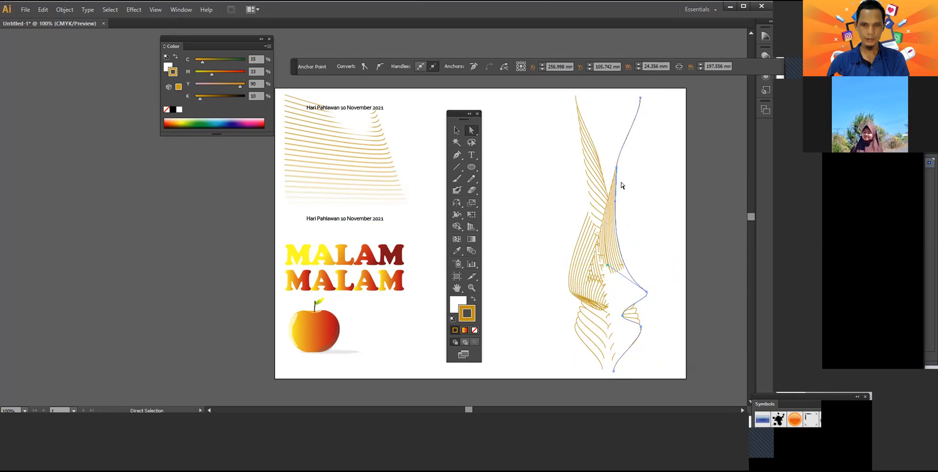
{"action": "mouse_move", "coordinate": [640, 98]}
{"action": "left_mouse_down"}
{"action": "mouse_move", "coordinate": [580, 100]}
{"action": "mouse_move", "coordinate": [638, 104]}
{"action": "mouse_move", "coordinate": [625, 103]}
{"action": "left_mouse_up"}
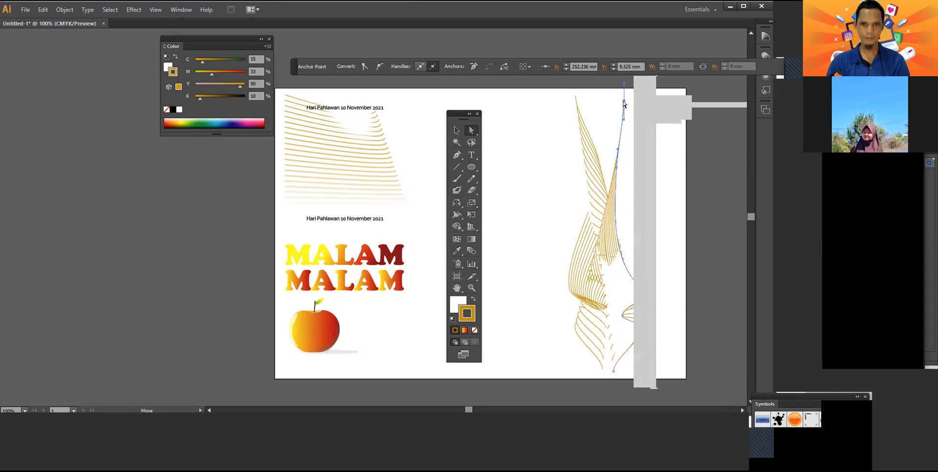
{"action": "left_click_drag", "start_coordinate": [617, 168], "coordinate": [610, 185]}
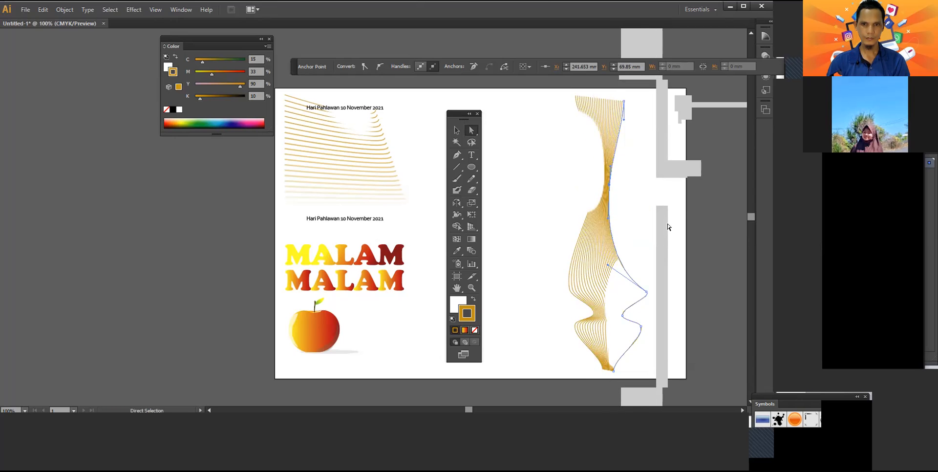
Step: Pull the right curve's lower anchor points inward toward the left curve and deselect the blend
{"action": "scroll", "coordinate": [654, 267], "scroll_direction": "down", "scroll_amount": 4}
{"action": "scroll", "coordinate": [655, 266], "scroll_direction": "up", "scroll_amount": 3}
{"action": "left_click_drag", "start_coordinate": [640, 315], "coordinate": [614, 298]}
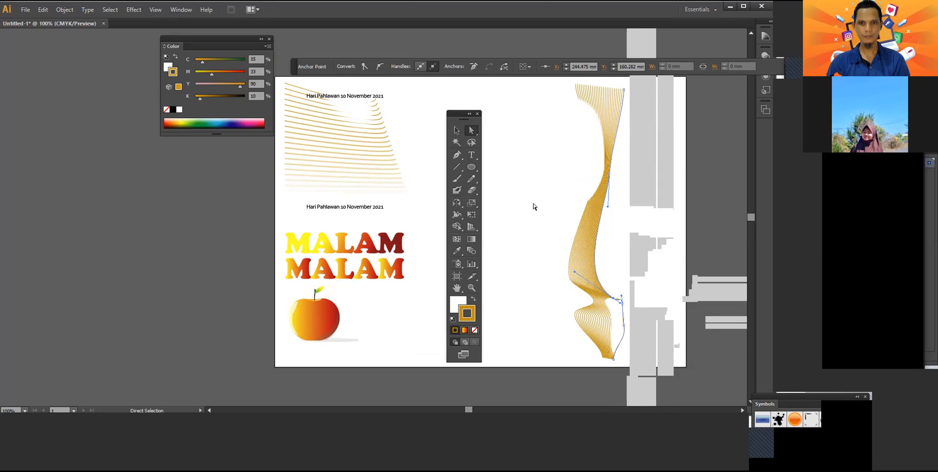
{"action": "left_click", "coordinate": [533, 205]}
{"action": "scroll", "coordinate": [548, 194], "scroll_direction": "down", "scroll_amount": 1}
{"action": "scroll", "coordinate": [549, 195], "scroll_direction": "down", "scroll_amount": 1}
{"action": "scroll", "coordinate": [548, 195], "scroll_direction": "up", "scroll_amount": 1}
Step: Move the reshaped wavy blend so it overlaps the artboard's right edge, and deselect it
{"action": "left_click", "coordinate": [455, 131]}
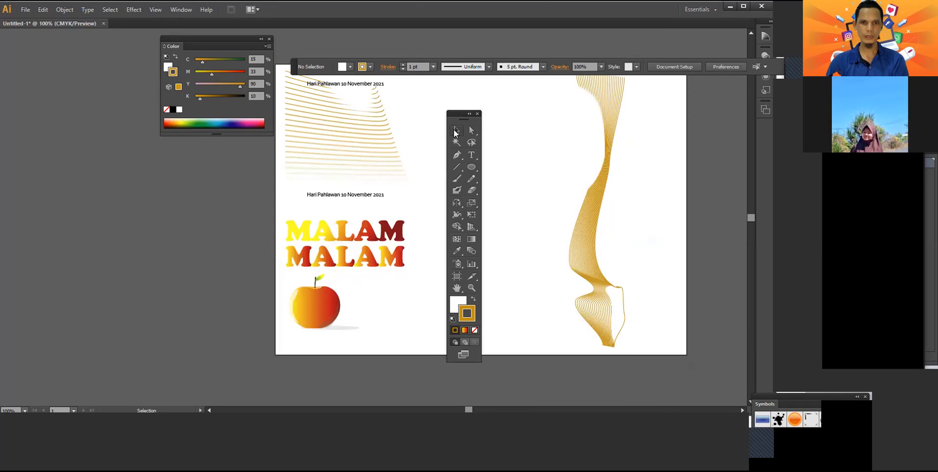
{"action": "left_click_drag", "start_coordinate": [612, 110], "coordinate": [670, 99]}
{"action": "scroll", "coordinate": [680, 162], "scroll_direction": "up", "scroll_amount": 3}
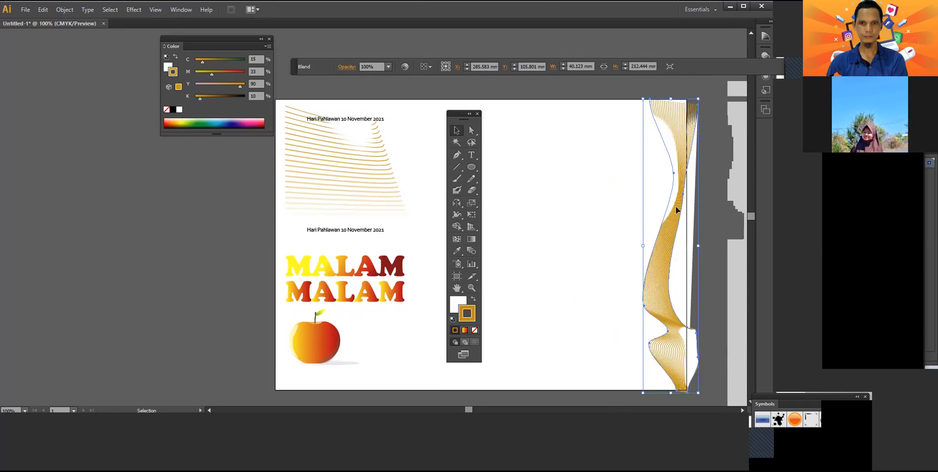
{"action": "left_click", "coordinate": [611, 235]}
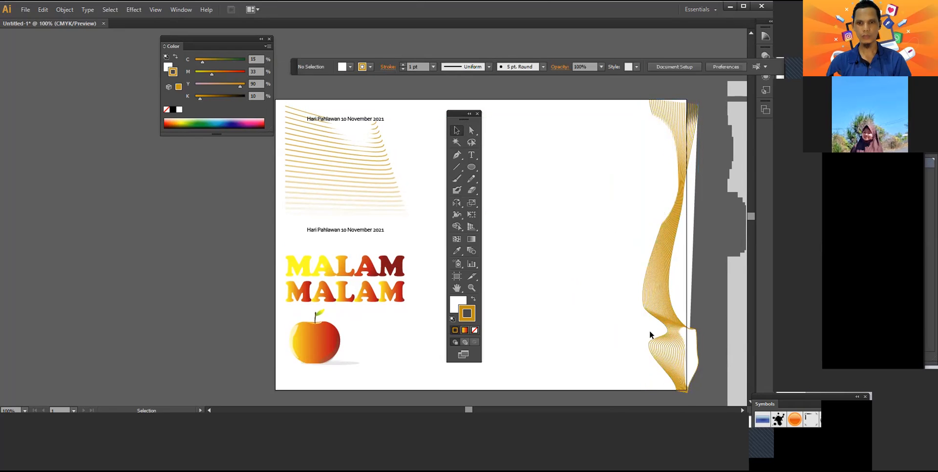
Step: Bulge the right curve's middle outward, adjust the left curve's lower handle and move the left curve's second anchor point down
{"action": "left_click", "coordinate": [471, 131]}
{"action": "left_click", "coordinate": [669, 250]}
{"action": "left_click_drag", "start_coordinate": [654, 300], "coordinate": [692, 249]}
{"action": "left_click_drag", "start_coordinate": [648, 269], "coordinate": [636, 286]}
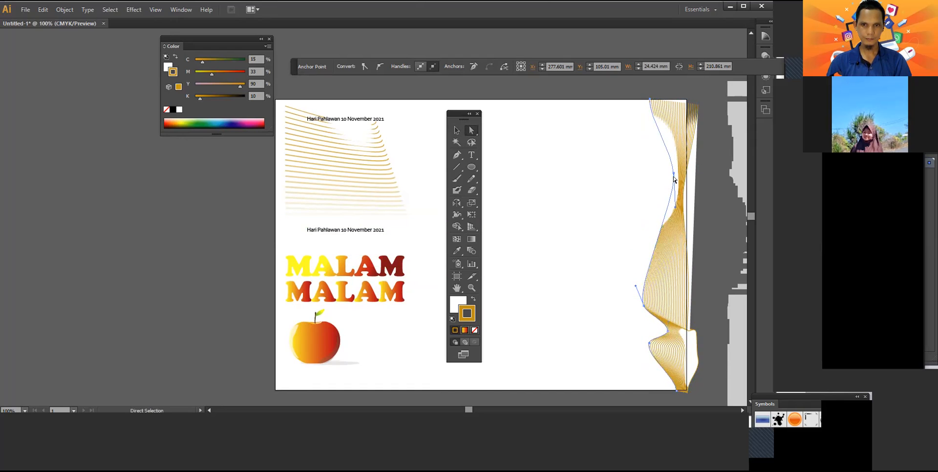
{"action": "left_click_drag", "start_coordinate": [674, 175], "coordinate": [673, 205]}
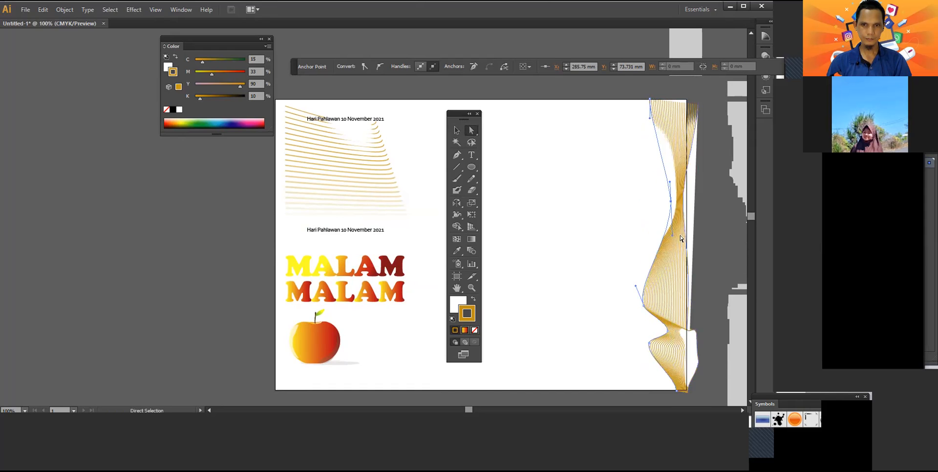
{"action": "left_click", "coordinate": [668, 230]}
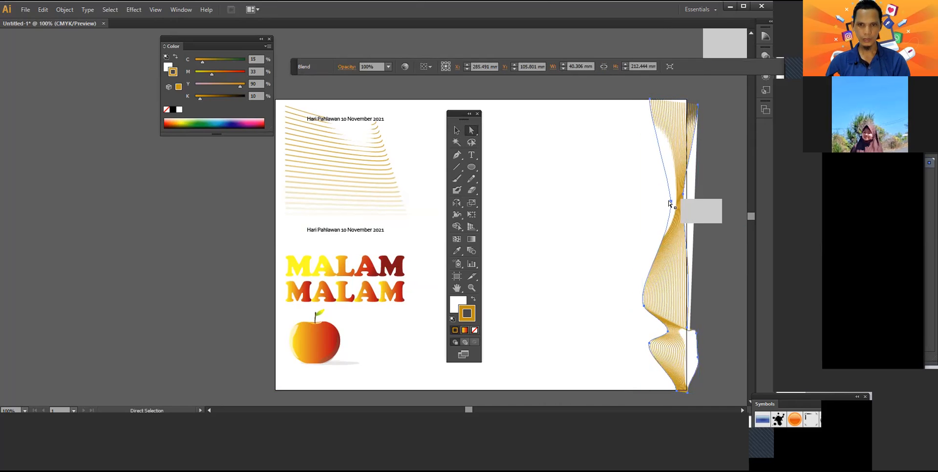
Step: Pull down the lower handle of the left curve's second anchor point to form a deep fold, and deselect the blend
{"action": "left_click", "coordinate": [671, 201]}
{"action": "left_click_drag", "start_coordinate": [671, 182], "coordinate": [650, 233]}
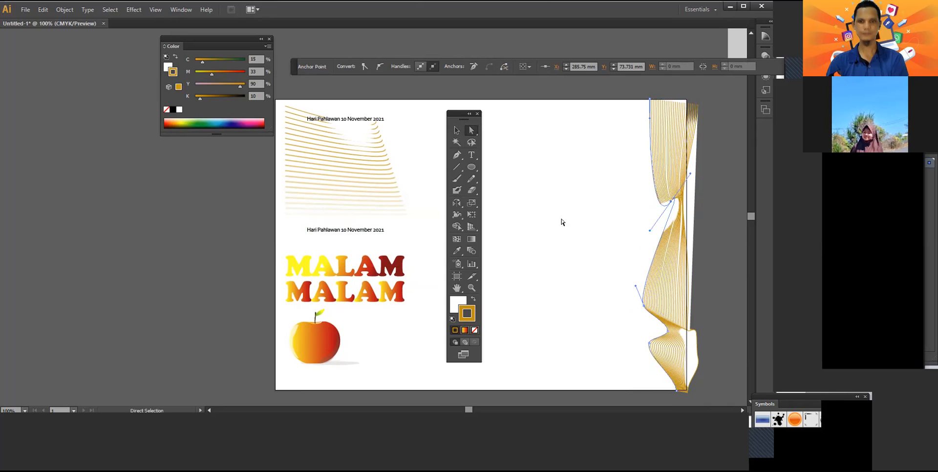
{"action": "left_click", "coordinate": [455, 129]}
{"action": "left_click", "coordinate": [563, 170]}
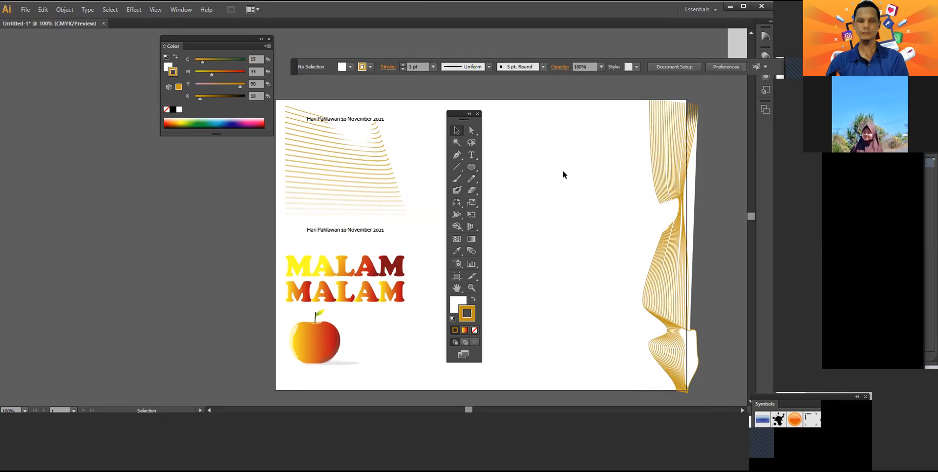
{"action": "scroll", "coordinate": [564, 180], "scroll_direction": "down", "scroll_amount": 1}
{"action": "scroll", "coordinate": [564, 181], "scroll_direction": "up", "scroll_amount": 1}
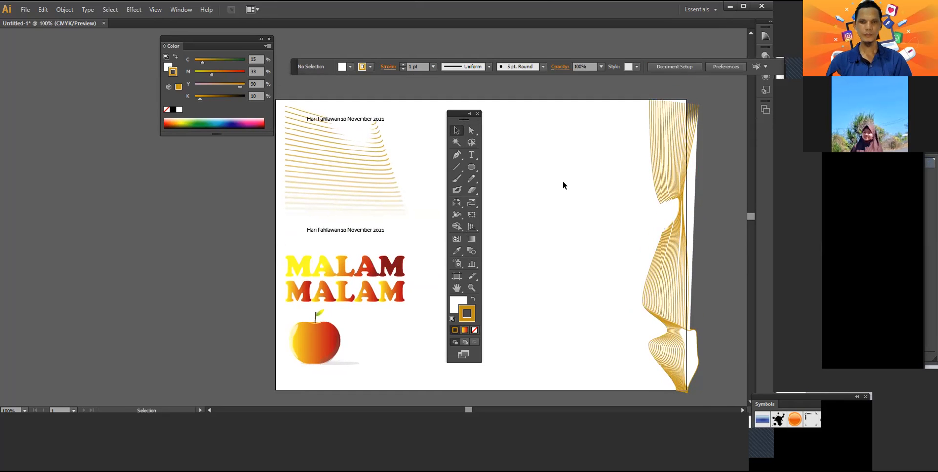
{"action": "left_click", "coordinate": [663, 159]}
{"action": "left_click", "coordinate": [613, 174]}
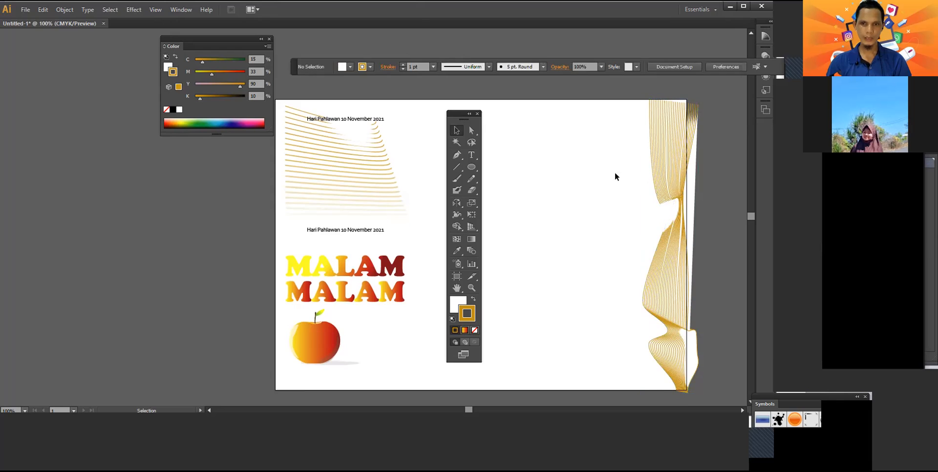
Step: Recolor the stroke of the blend's right curve to C 100, M 36, Y 0, K 0 and deselect it
{"action": "left_click", "coordinate": [472, 131]}
{"action": "left_click_drag", "start_coordinate": [655, 187], "coordinate": [683, 195]}
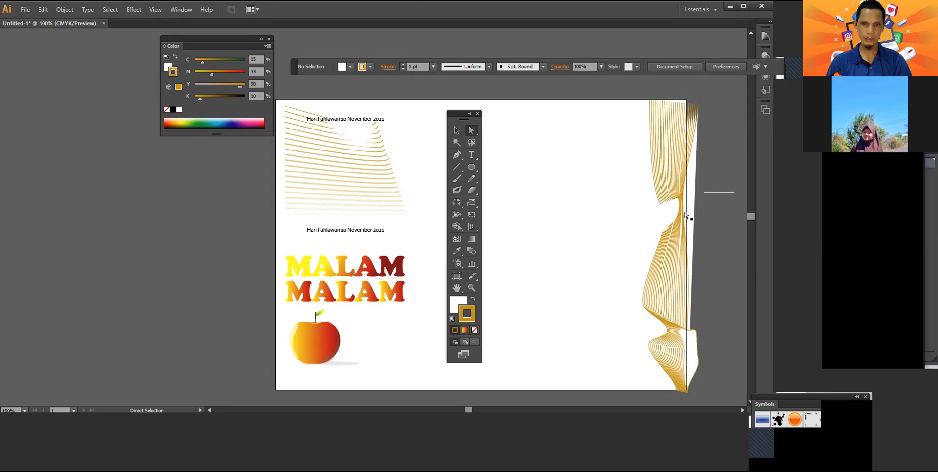
{"action": "left_click", "coordinate": [684, 215]}
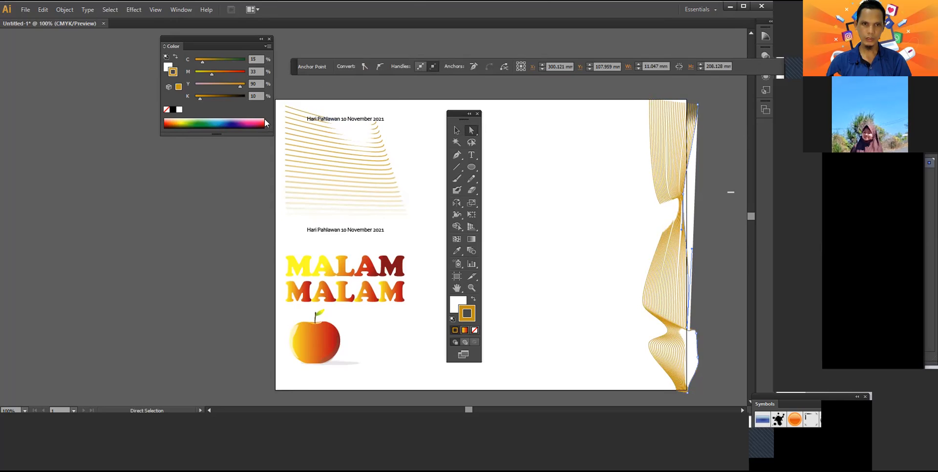
{"action": "left_click", "coordinate": [196, 85]}
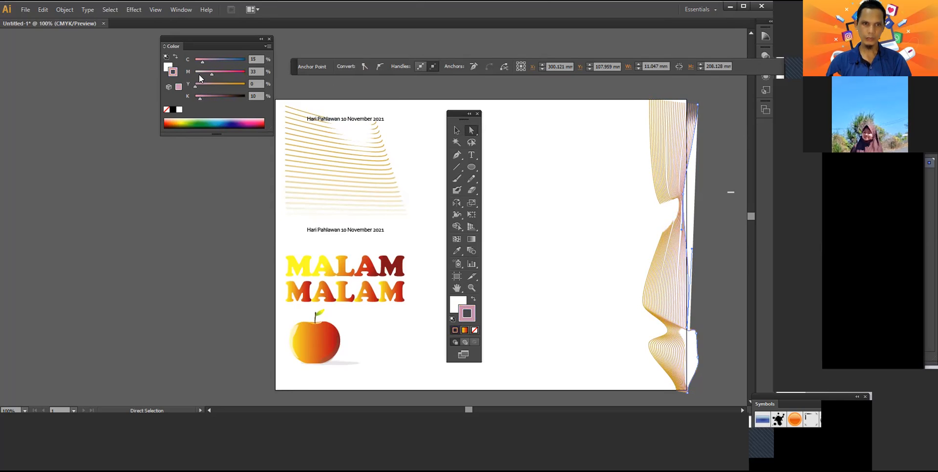
{"action": "left_click", "coordinate": [196, 75]}
{"action": "left_click", "coordinate": [195, 98]}
{"action": "left_click", "coordinate": [195, 60]}
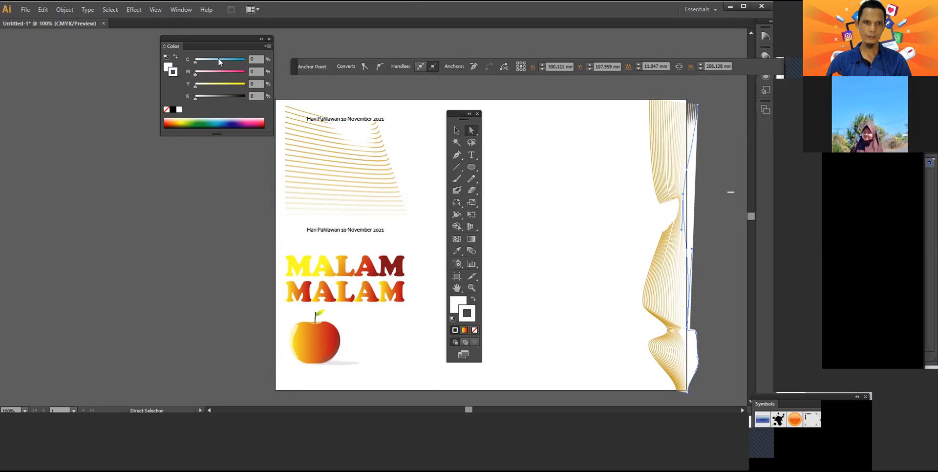
{"action": "left_click_drag", "start_coordinate": [218, 58], "coordinate": [274, 60]}
{"action": "left_click", "coordinate": [212, 76]}
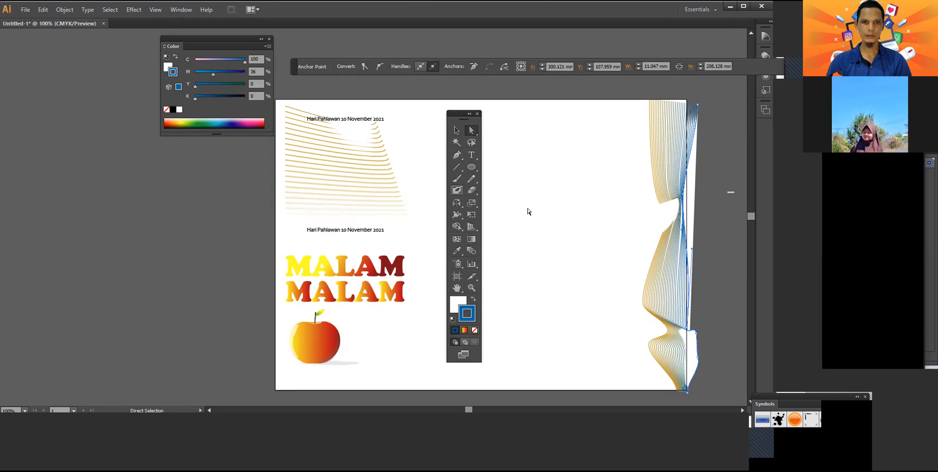
{"action": "left_click", "coordinate": [569, 218]}
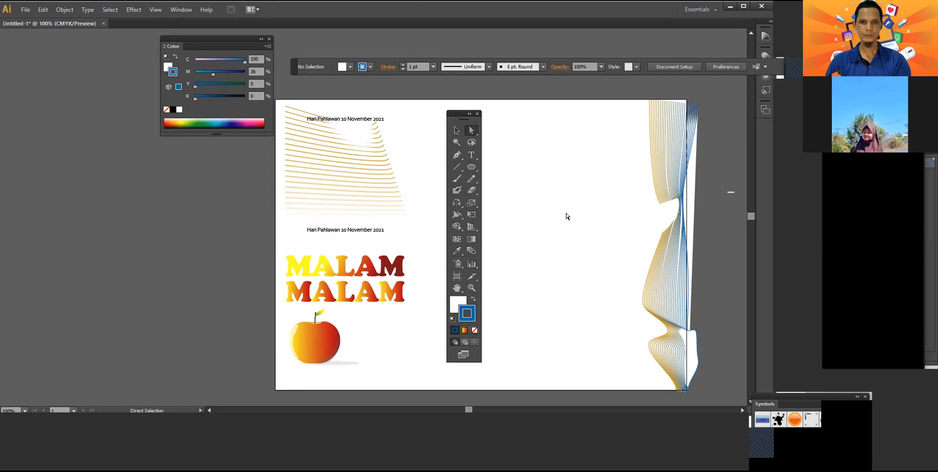
Step: Paste a copy of the wavy blend, rotate it horizontal and place it along the artboard's bottom edge
{"action": "key", "text": "v"}
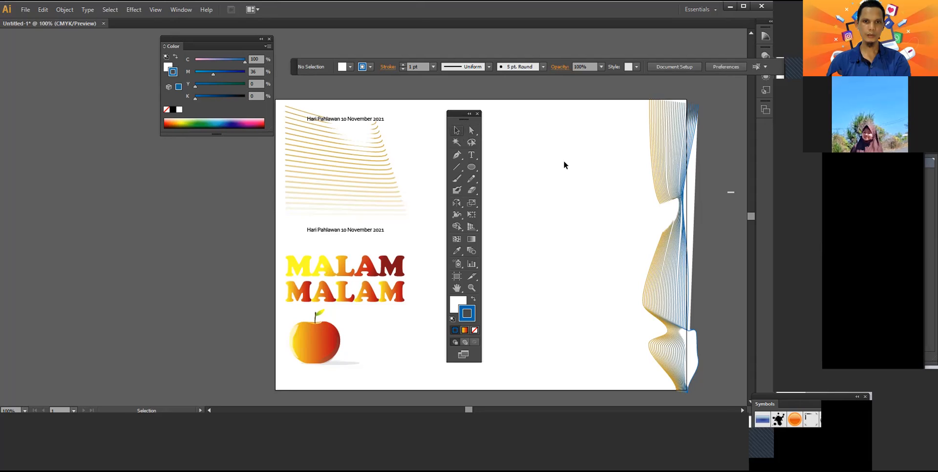
{"action": "left_click", "coordinate": [656, 128]}
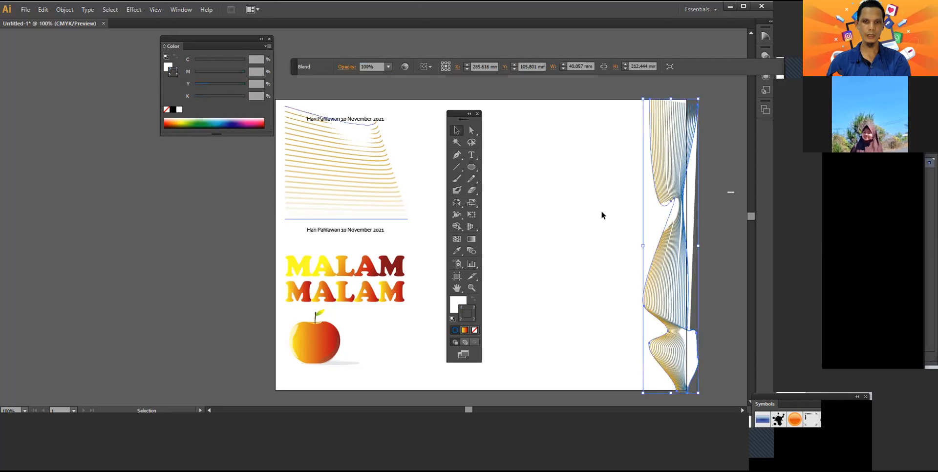
{"action": "left_click", "coordinate": [643, 241]}
{"action": "left_click", "coordinate": [667, 201]}
{"action": "left_click", "coordinate": [608, 256]}
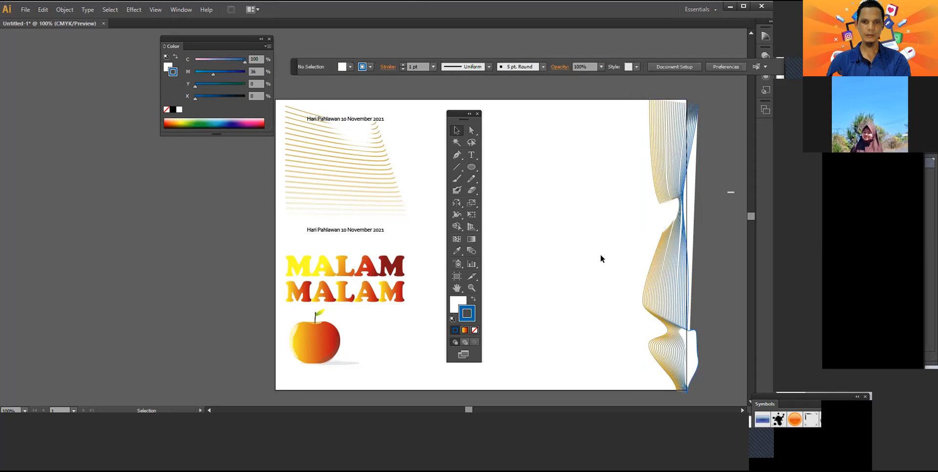
{"action": "left_click", "coordinate": [675, 164]}
{"action": "key", "text": "ctrl+c"}
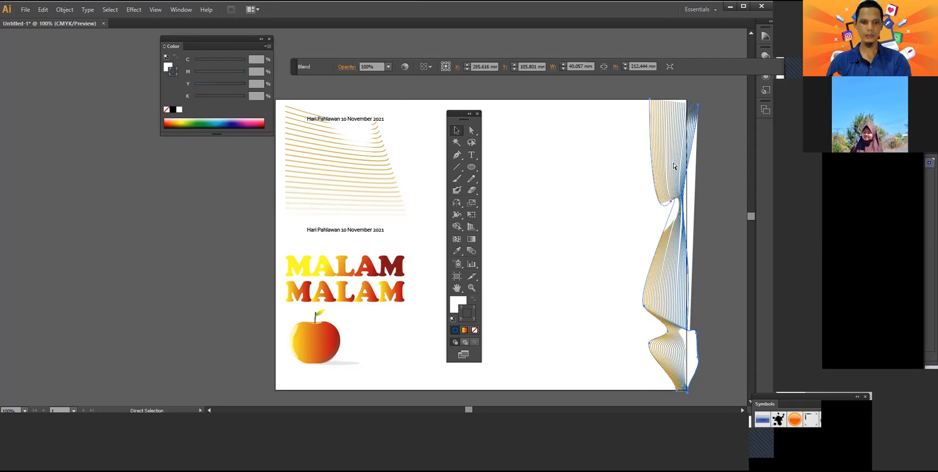
{"action": "key", "text": "ctrl+v"}
{"action": "mouse_move", "coordinate": [375, 124]}
{"action": "left_mouse_down"}
{"action": "mouse_move", "coordinate": [418, 129]}
{"action": "mouse_move", "coordinate": [513, 172]}
{"action": "left_mouse_up"}
{"action": "mouse_move", "coordinate": [545, 122]}
{"action": "left_mouse_down"}
{"action": "mouse_move", "coordinate": [620, 294]}
{"action": "mouse_move", "coordinate": [597, 274]}
{"action": "mouse_move", "coordinate": [585, 350]}
{"action": "mouse_move", "coordinate": [597, 379]}
{"action": "mouse_move", "coordinate": [587, 374]}
{"action": "mouse_move", "coordinate": [601, 381]}
{"action": "left_mouse_up"}
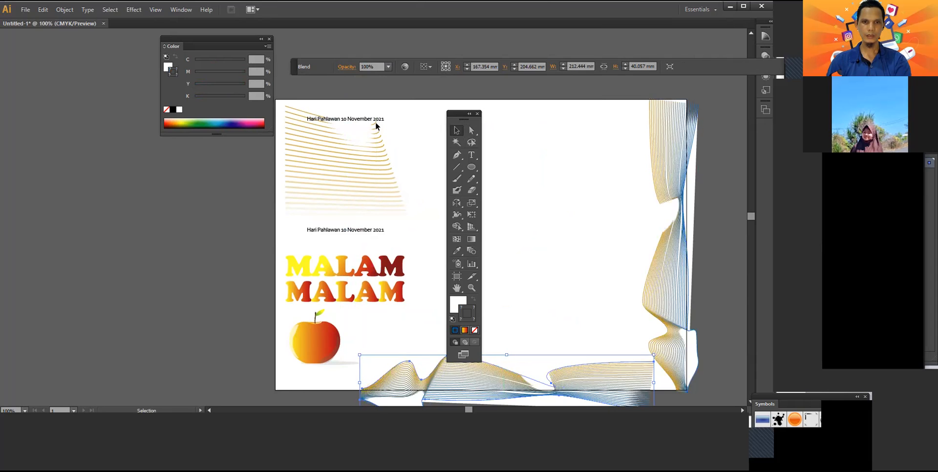
Step: Reflect the horizontal blend copy across the vertical axis
{"action": "left_click", "coordinate": [456, 206]}
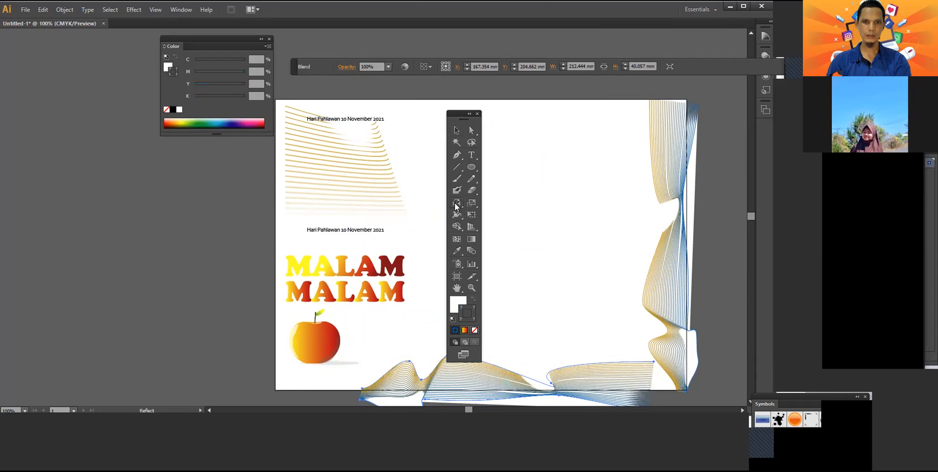
{"action": "double_click", "coordinate": [457, 206]}
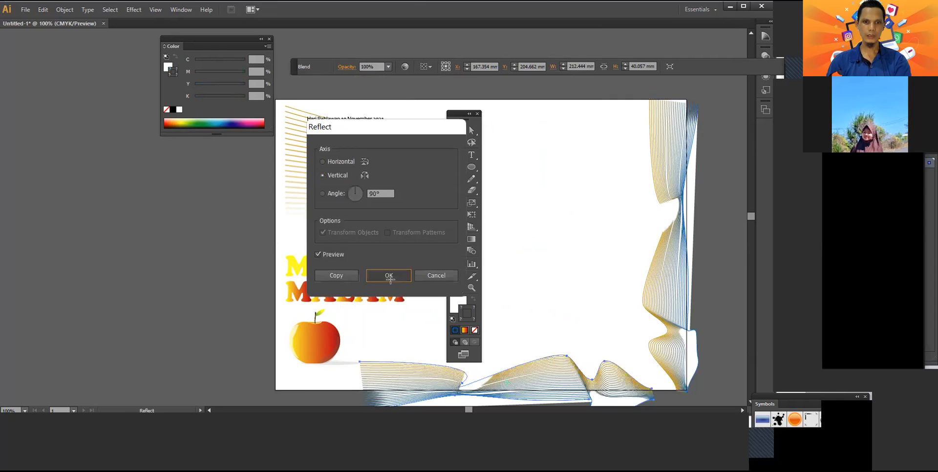
{"action": "left_click", "coordinate": [389, 274]}
{"action": "left_click", "coordinate": [453, 133]}
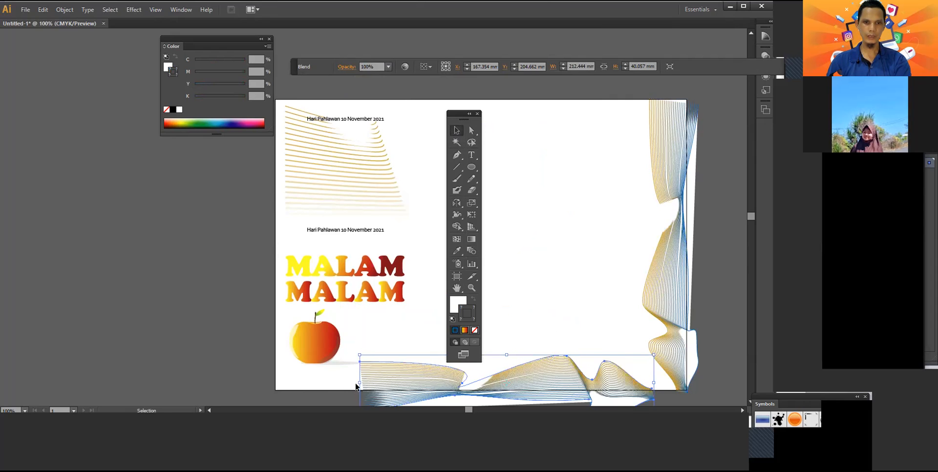
Step: Stretch the mirrored blend at both ends to span the artboard's full bottom edge, and deselect it
{"action": "left_click_drag", "start_coordinate": [359, 383], "coordinate": [276, 382]}
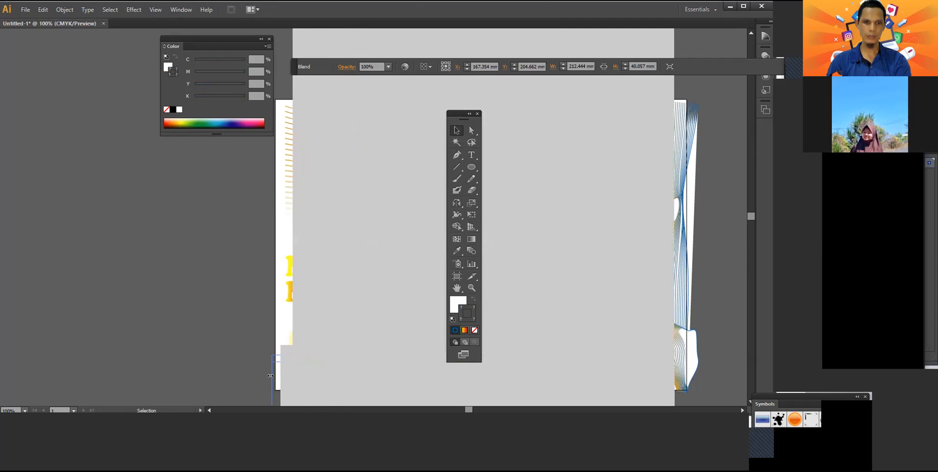
{"action": "left_click", "coordinate": [217, 321]}
{"action": "scroll", "coordinate": [602, 202], "scroll_direction": "down", "scroll_amount": 2, "text": "alt"}
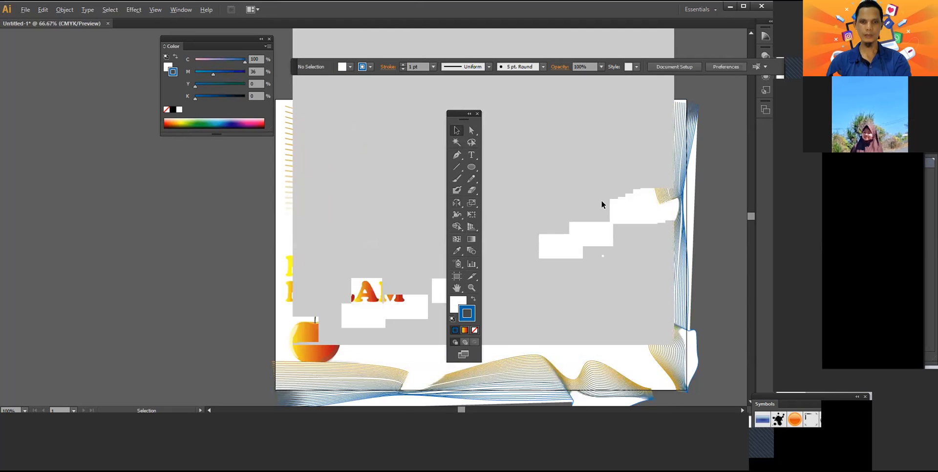
{"action": "scroll", "coordinate": [602, 205], "scroll_direction": "up", "scroll_amount": 2, "text": "alt"}
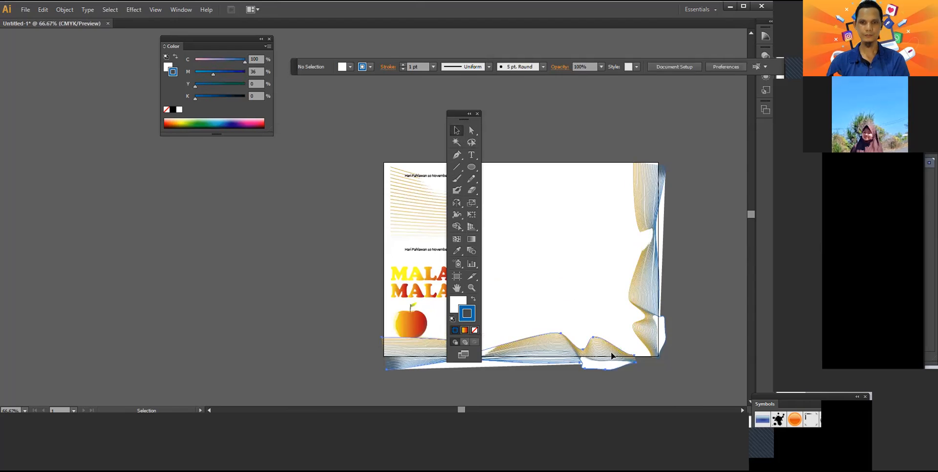
{"action": "left_click", "coordinate": [623, 355]}
{"action": "left_click_drag", "start_coordinate": [634, 360], "coordinate": [657, 355]}
{"action": "left_click", "coordinate": [688, 326]}
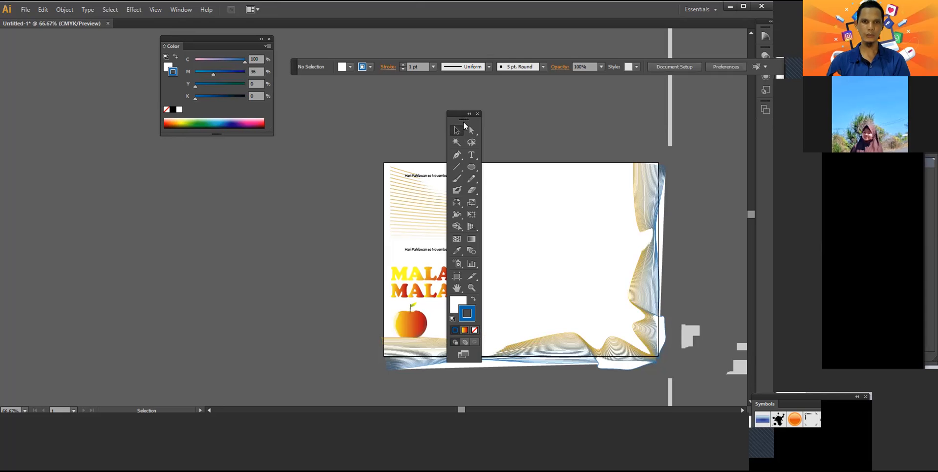
Step: Move the tool palette away from the artwork and look over the Distort & Transform effects without applying one
{"action": "left_click_drag", "start_coordinate": [464, 119], "coordinate": [339, 126]}
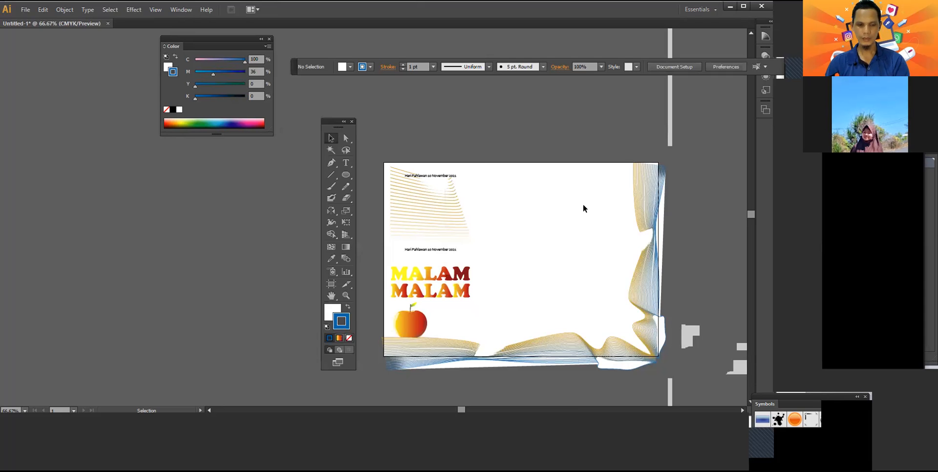
{"action": "scroll", "coordinate": [582, 204], "scroll_direction": "up", "scroll_amount": 2}
{"action": "scroll", "coordinate": [582, 204], "scroll_direction": "down", "scroll_amount": 1}
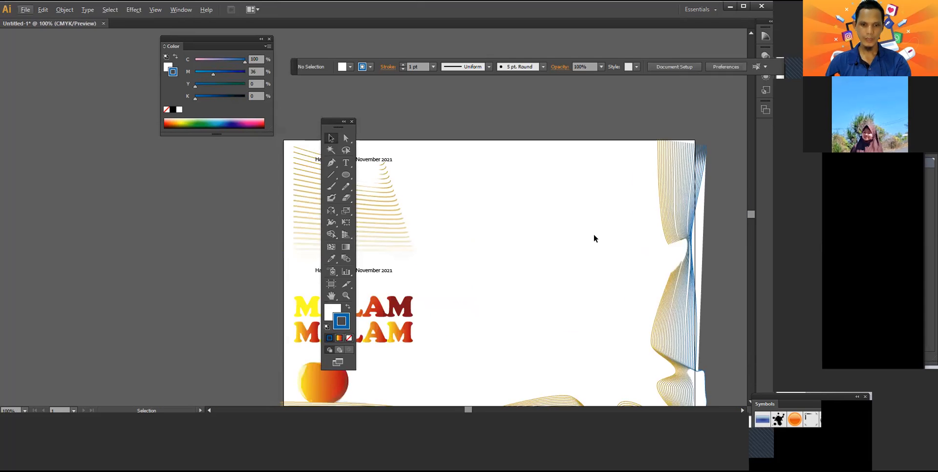
{"action": "scroll", "coordinate": [594, 238], "scroll_direction": "down", "scroll_amount": 3}
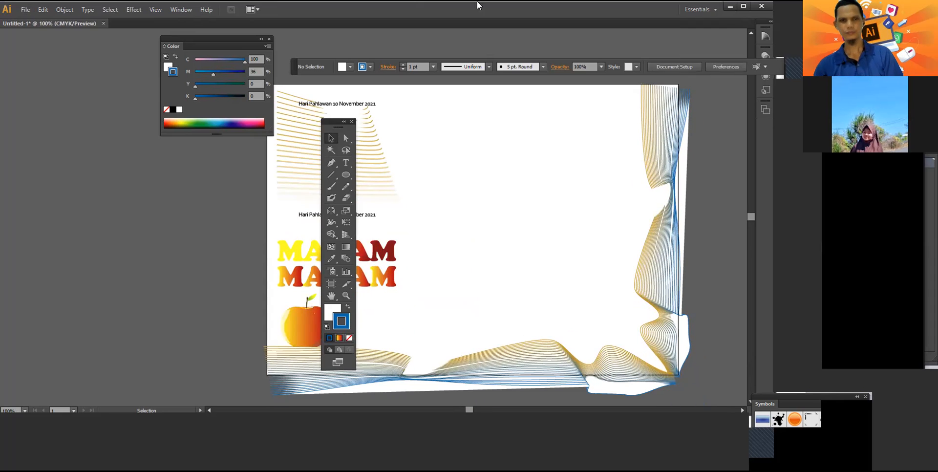
{"action": "left_click", "coordinate": [135, 10]}
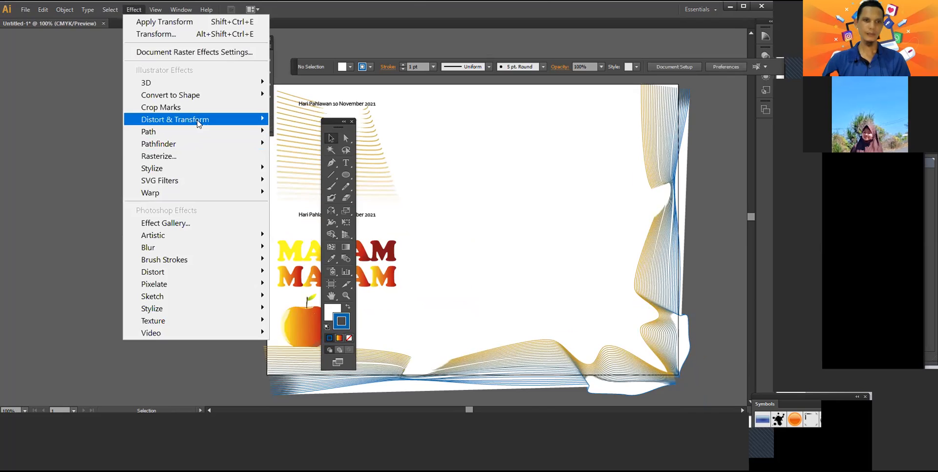
{"action": "mouse_move", "coordinate": [198, 119]}
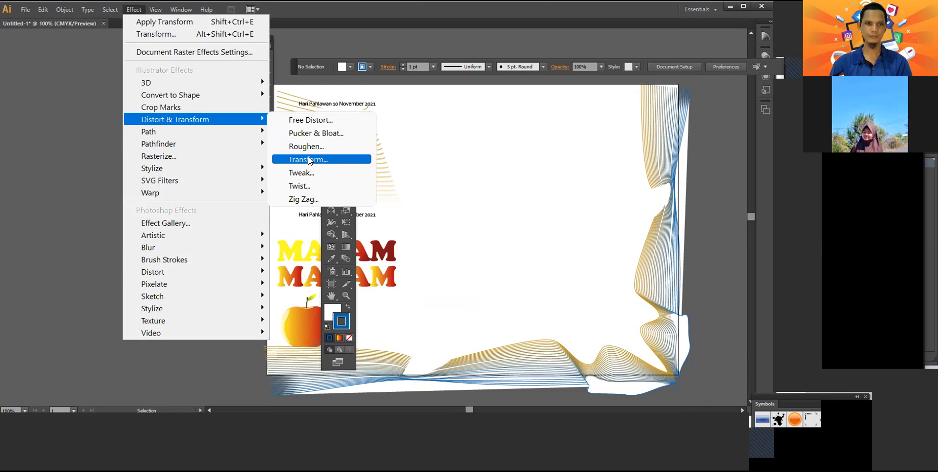
{"action": "left_click", "coordinate": [78, 144]}
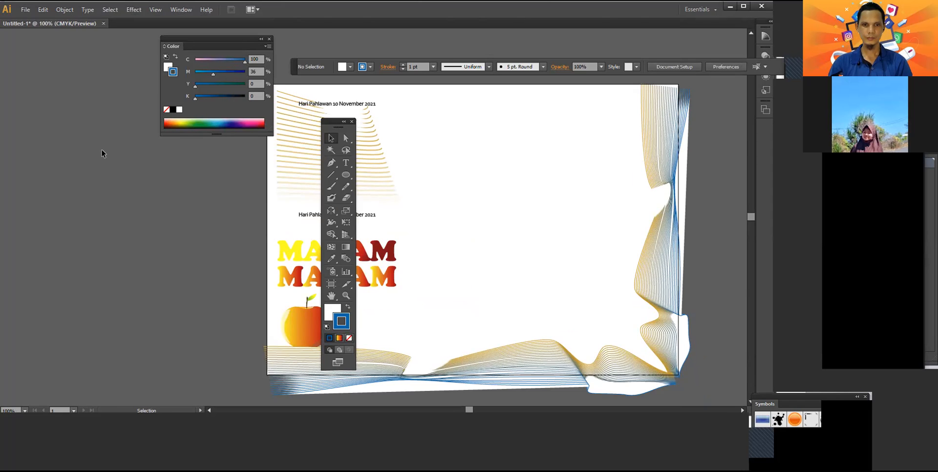
Step: Move the upper "Hari Pahlawan 10 November 2021" text to the top centre of the artboard and deselect it
{"action": "left_click", "coordinate": [370, 104]}
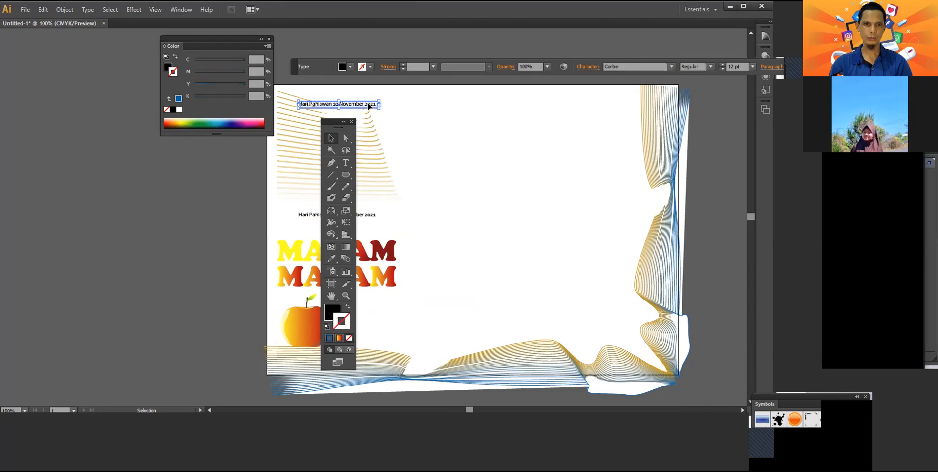
{"action": "left_click_drag", "start_coordinate": [421, 109], "coordinate": [521, 101]}
{"action": "left_click", "coordinate": [497, 152]}
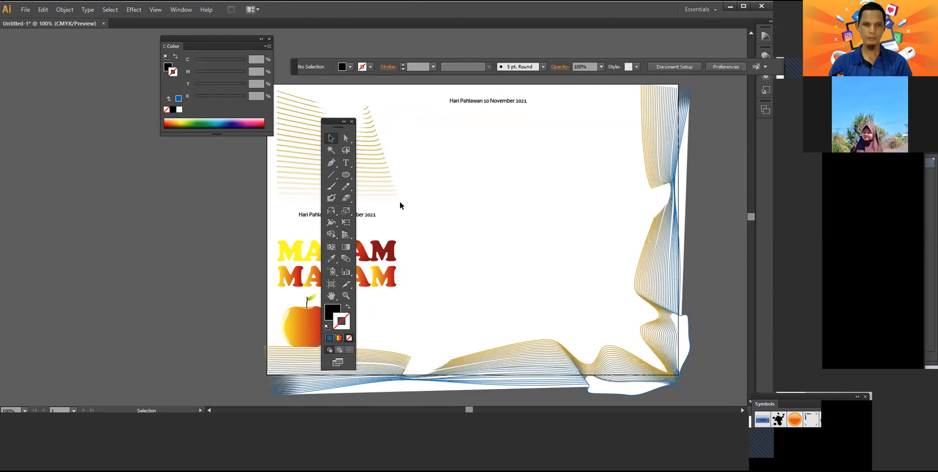
Step: Duplicate the moved text directly beneath itself and repeat with Transform Again to build a column of 19 evenly spaced lines
{"action": "left_click_drag", "start_coordinate": [372, 213], "coordinate": [513, 114]}
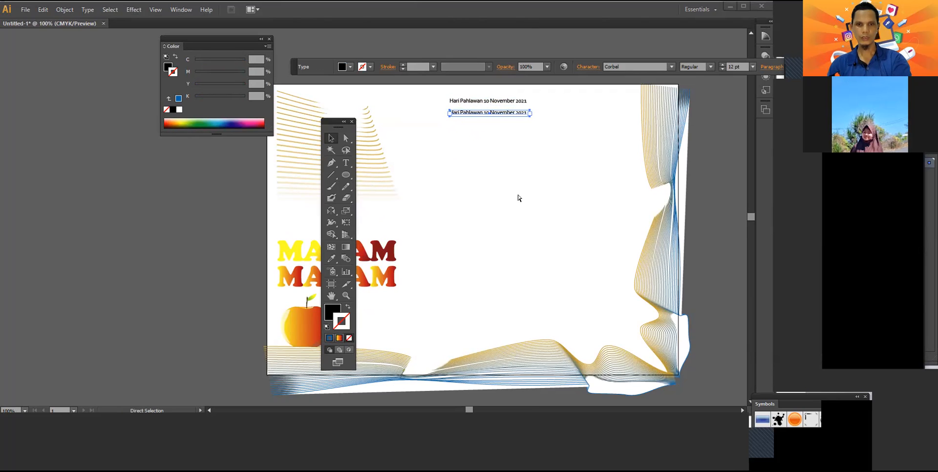
{"action": "key", "text": "ctrl+d"}
{"action": "key", "text": "ctrl+d"}
{"action": "key", "text": "ctrl+d"}
{"action": "key", "text": "ctrl+d"}
{"action": "key", "text": "ctrl+d"}
{"action": "key", "text": "ctrl+d"}
{"action": "key", "text": "ctrl+d"}
{"action": "key", "text": "ctrl+d"}
{"action": "key", "text": "ctrl+d"}
{"action": "key", "text": "ctrl+d"}
{"action": "key", "text": "ctrl+d"}
{"action": "key", "text": "ctrl+d"}
{"action": "key", "text": "ctrl+d"}
{"action": "key", "text": "ctrl+d"}
{"action": "key", "text": "ctrl+d"}
{"action": "key", "text": "ctrl+d"}
{"action": "key", "text": "ctrl+d"}
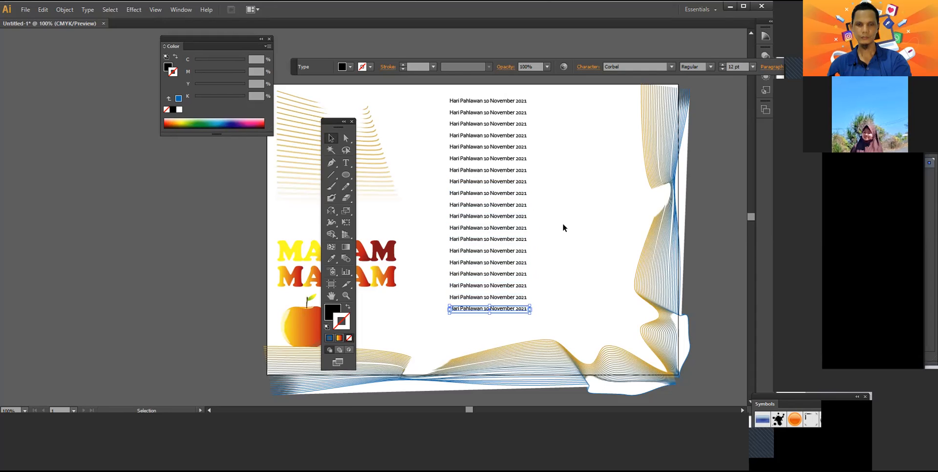
Step: Undo all the repeated text duplicates, keeping only the first line at the top centre, and deselect
{"action": "key", "text": "a"}
{"action": "key", "text": "ctrl+z"}
{"action": "key", "text": "ctrl+z"}
{"action": "key", "text": "ctrl+z"}
{"action": "key", "text": "ctrl+z"}
{"action": "key", "text": "ctrl+z"}
{"action": "key", "text": "ctrl+z"}
{"action": "key", "text": "ctrl+z"}
{"action": "key", "text": "ctrl+z"}
{"action": "key", "text": "ctrl+z"}
{"action": "key", "text": "ctrl+z"}
{"action": "key", "text": "ctrl+z"}
{"action": "key", "text": "ctrl+z"}
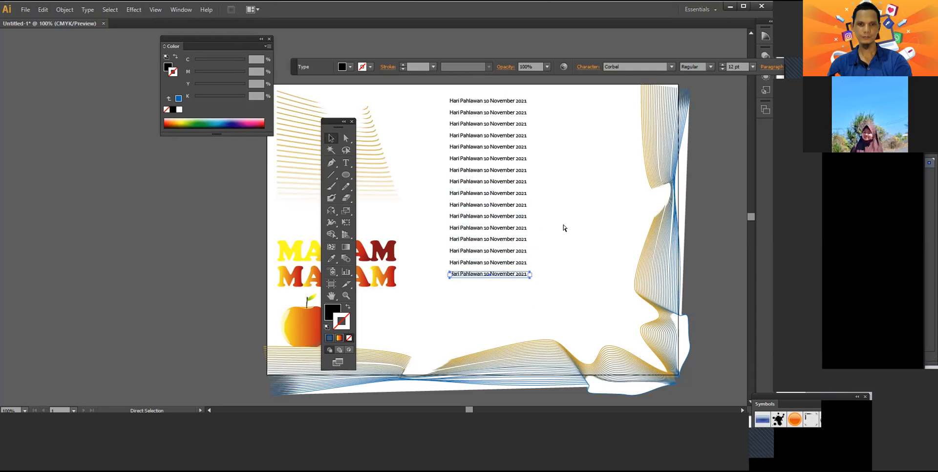
{"action": "key", "text": "ctrl+z"}
{"action": "key", "text": "ctrl+z"}
{"action": "key", "text": "ctrl+z"}
{"action": "key", "text": "ctrl+z"}
{"action": "key", "text": "ctrl+z"}
{"action": "key", "text": "ctrl+z"}
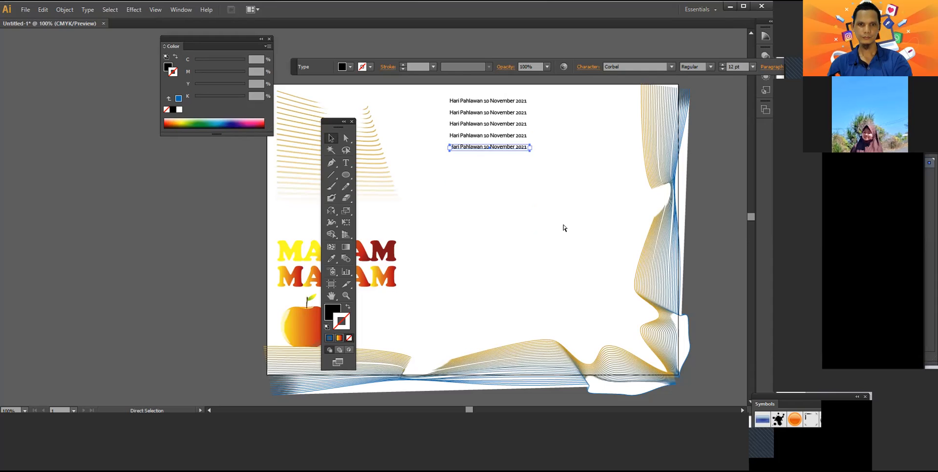
{"action": "key", "text": "v"}
{"action": "left_click", "coordinate": [564, 227]}
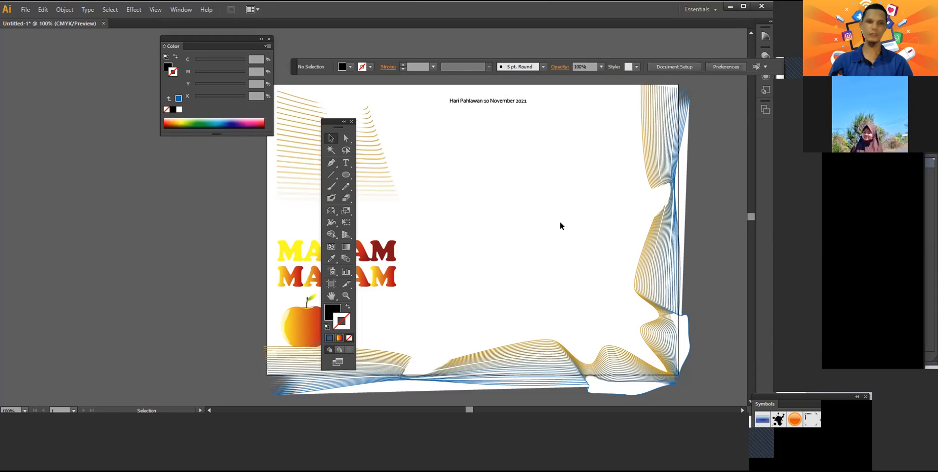
{"action": "left_click", "coordinate": [523, 103]}
{"action": "key", "text": "a"}
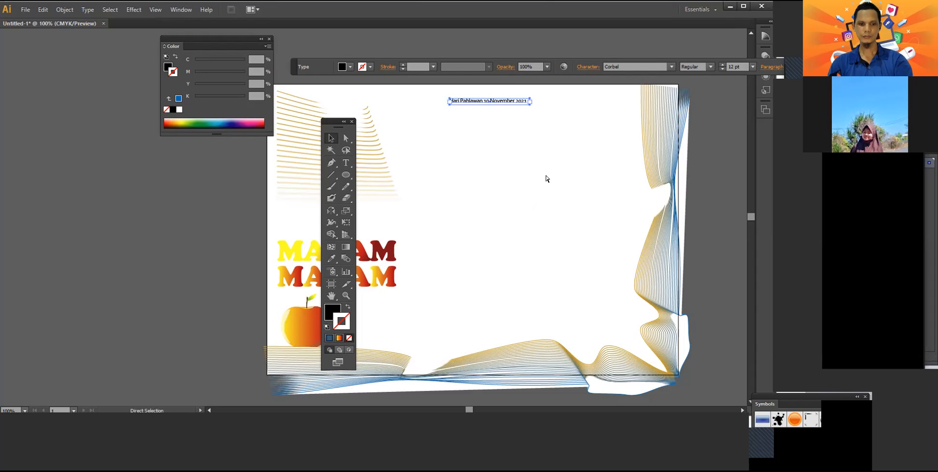
{"action": "key", "text": "v"}
{"action": "left_click", "coordinate": [547, 179]}
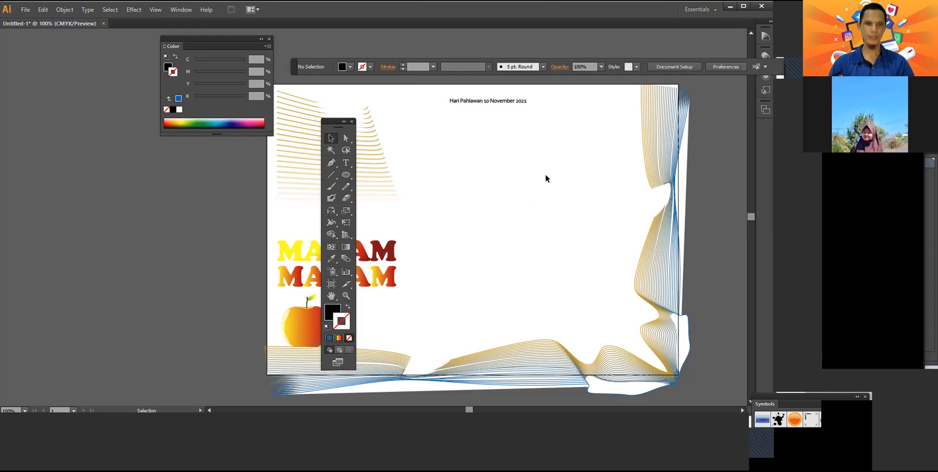
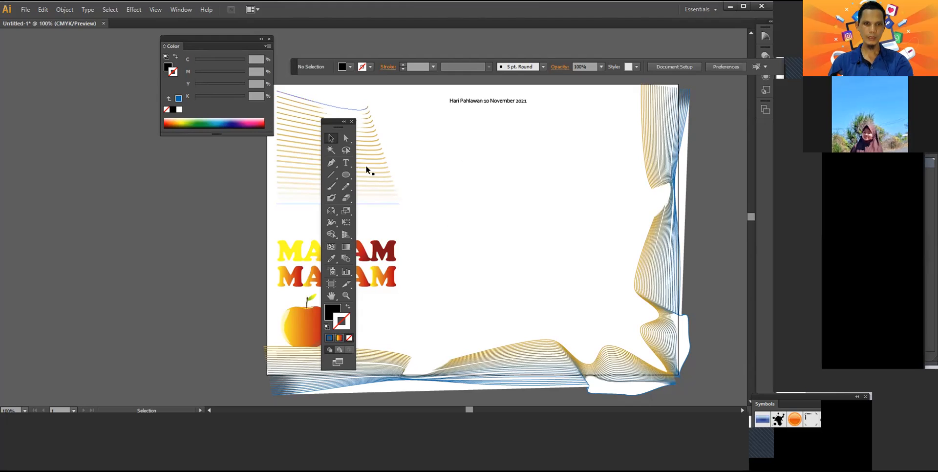
Step: Draw a black rectangle in the empty middle of the artboard and stretch it to about 111 mm wide by 51 mm high
{"action": "left_click", "coordinate": [345, 175]}
{"action": "left_click_drag", "start_coordinate": [345, 175], "coordinate": [362, 175]}
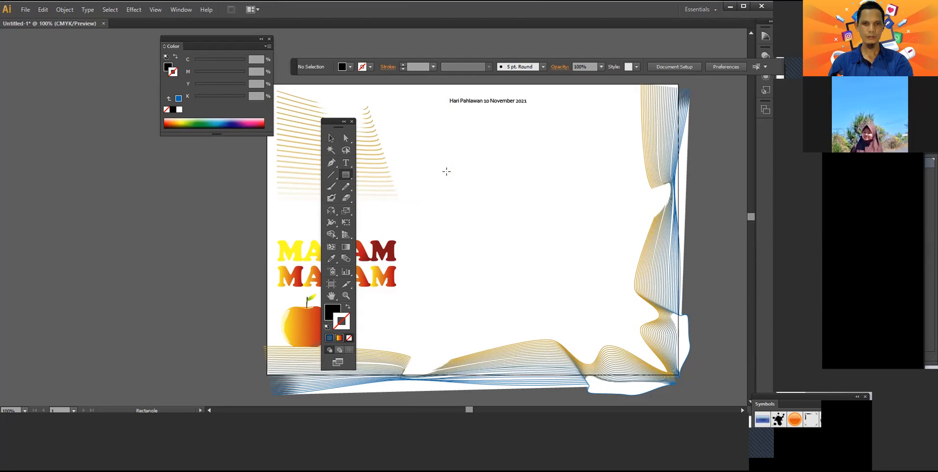
{"action": "left_click", "coordinate": [332, 139]}
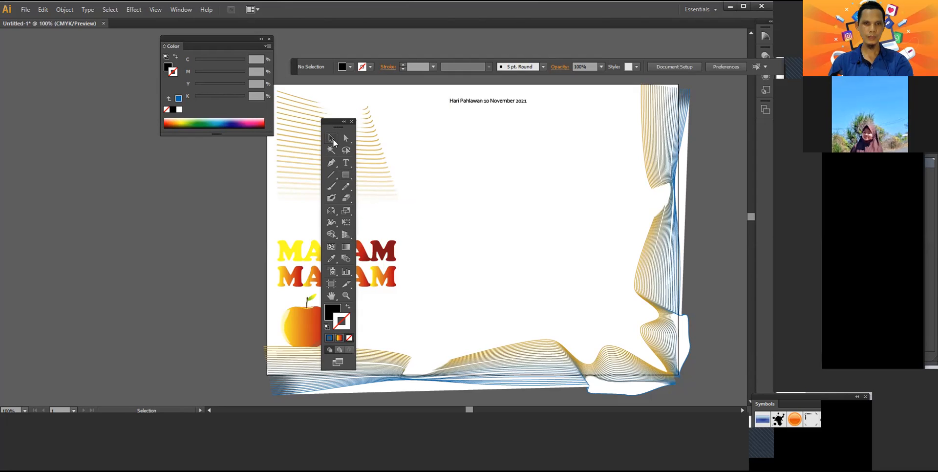
{"action": "left_click", "coordinate": [346, 175]}
{"action": "mouse_move", "coordinate": [435, 165]}
{"action": "left_mouse_down"}
{"action": "mouse_move", "coordinate": [507, 210]}
{"action": "mouse_move", "coordinate": [588, 224]}
{"action": "left_mouse_up"}
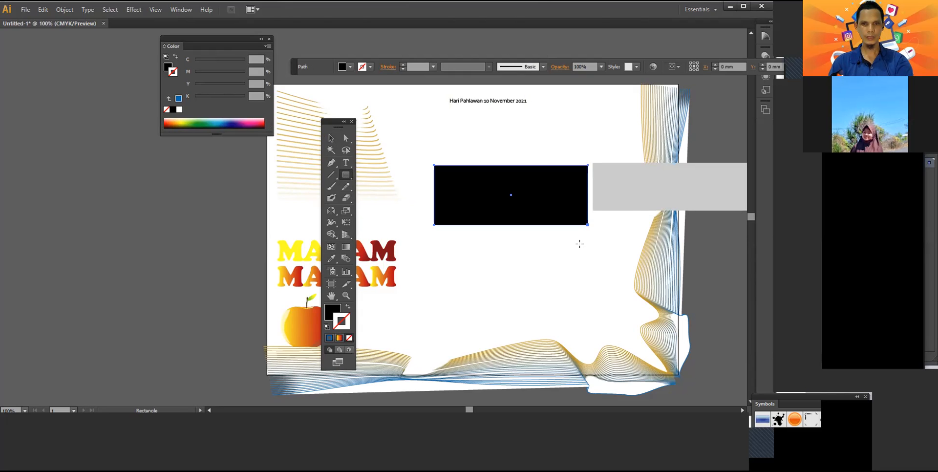
{"action": "scroll", "coordinate": [573, 269], "scroll_direction": "up", "scroll_amount": 1}
{"action": "scroll", "coordinate": [573, 269], "scroll_direction": "up", "scroll_amount": 1}
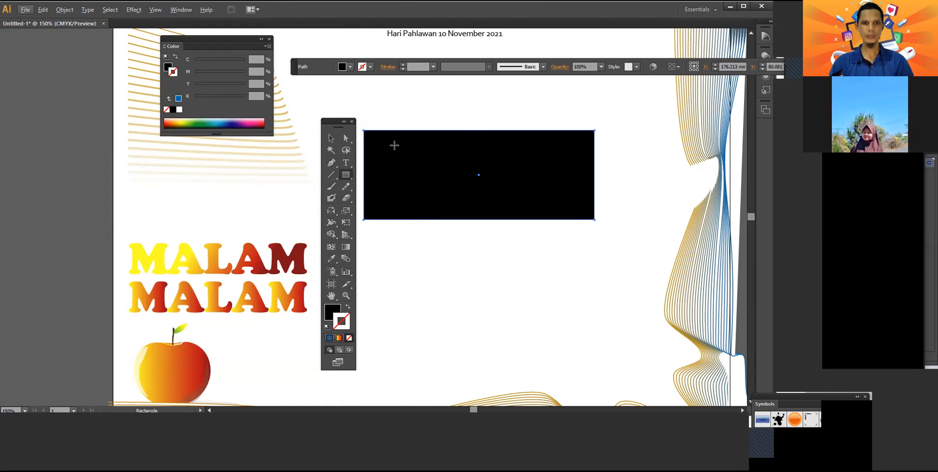
{"action": "left_click", "coordinate": [331, 139]}
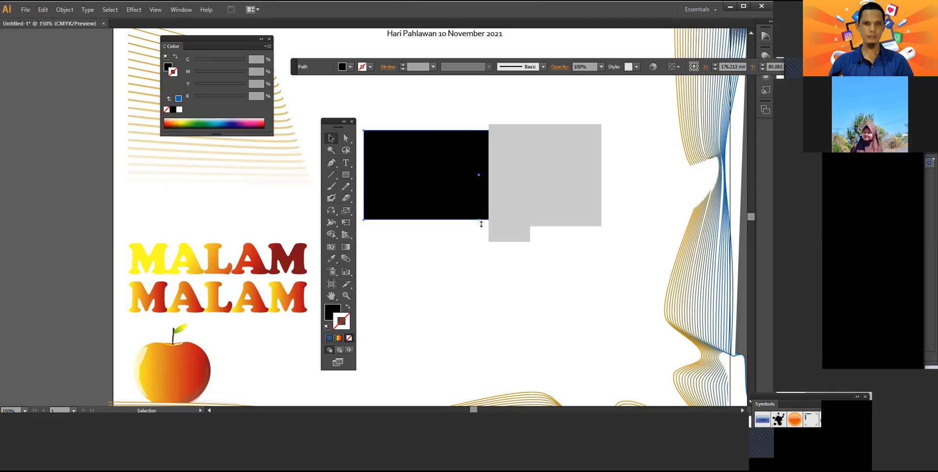
{"action": "left_click_drag", "start_coordinate": [479, 219], "coordinate": [479, 236]}
Step: Fill the rectangle with red, C=15 M=100 Y=90 K=10
{"action": "left_click", "coordinate": [333, 312]}
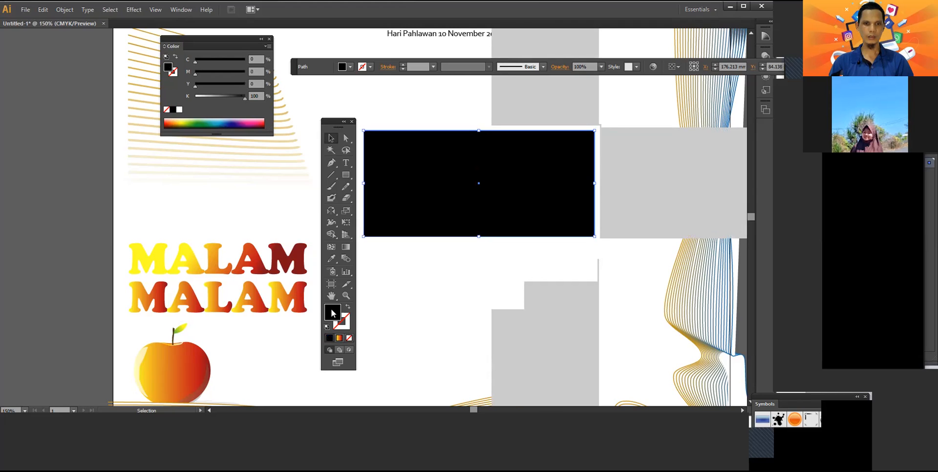
{"action": "left_click", "coordinate": [352, 67]}
{"action": "left_click", "coordinate": [318, 83]}
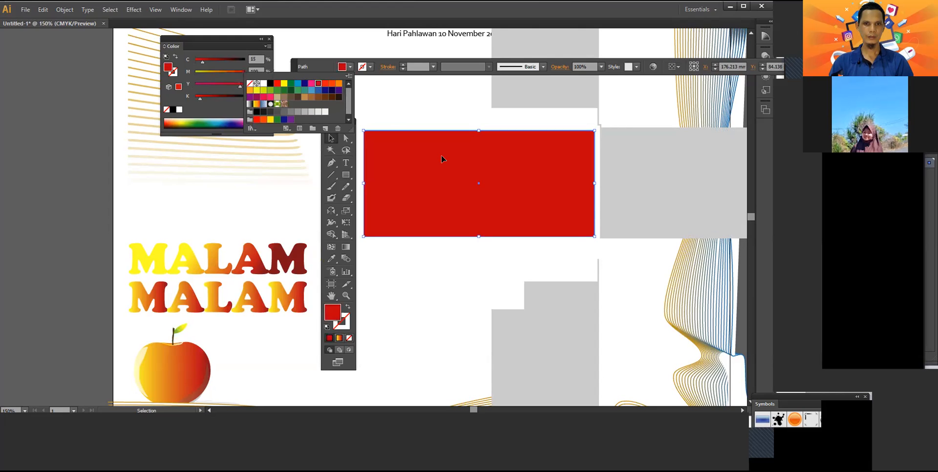
Step: Add a first gradient mesh point to the red rectangle, left of its centre and slightly above mid-height
{"action": "scroll", "coordinate": [441, 154], "scroll_direction": "down", "scroll_amount": 2}
{"action": "scroll", "coordinate": [441, 154], "scroll_direction": "up", "scroll_amount": 1}
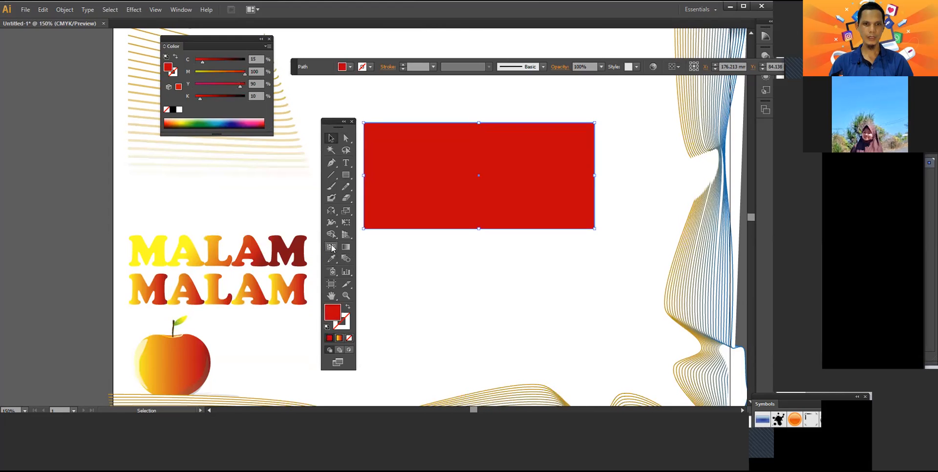
{"action": "left_click", "coordinate": [331, 247]}
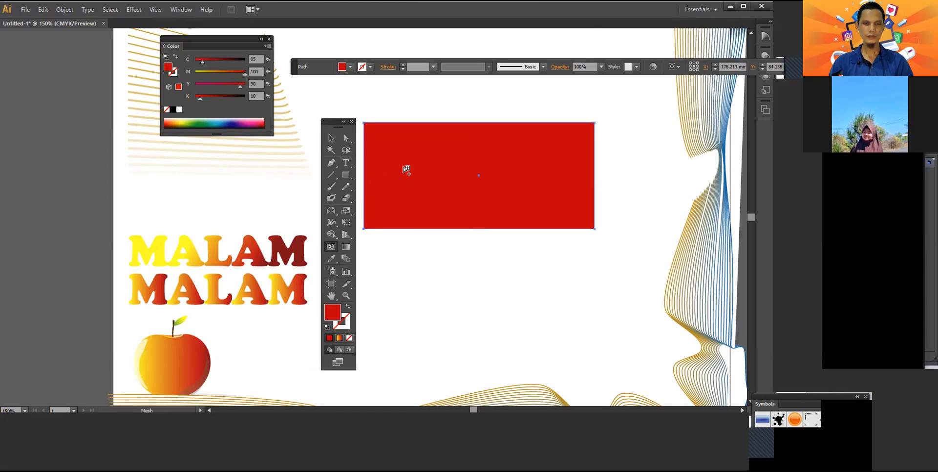
{"action": "left_click", "coordinate": [430, 170]}
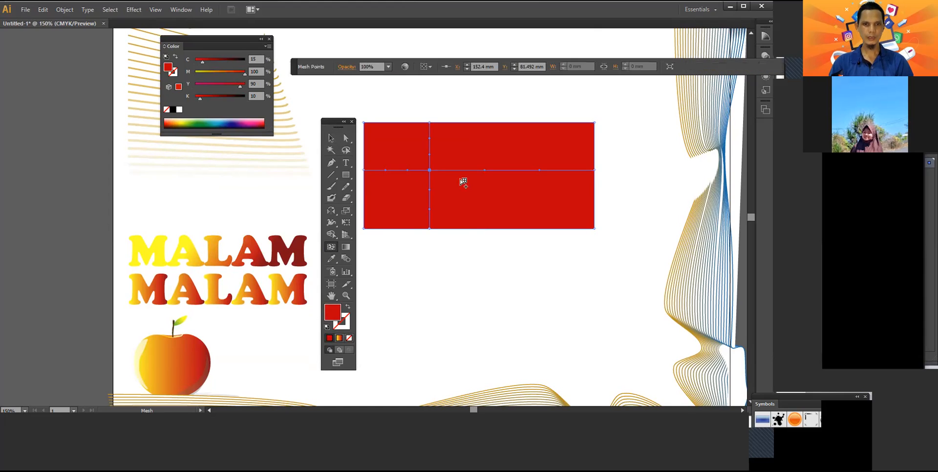
{"action": "left_click", "coordinate": [507, 171]}
{"action": "left_click", "coordinate": [564, 168]}
{"action": "left_click", "coordinate": [389, 162]}
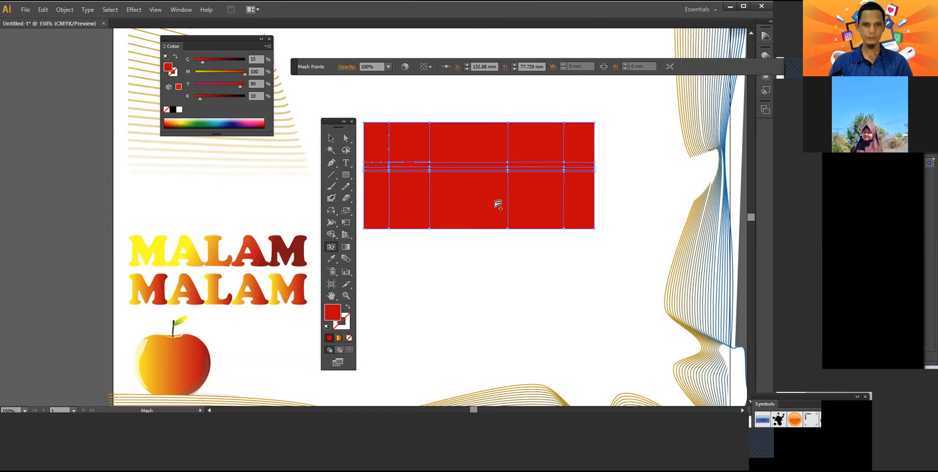
{"action": "key", "text": "ctrl+z"}
{"action": "key", "text": "ctrl+z"}
{"action": "key", "text": "ctrl+z"}
{"action": "key", "text": "ctrl+z"}
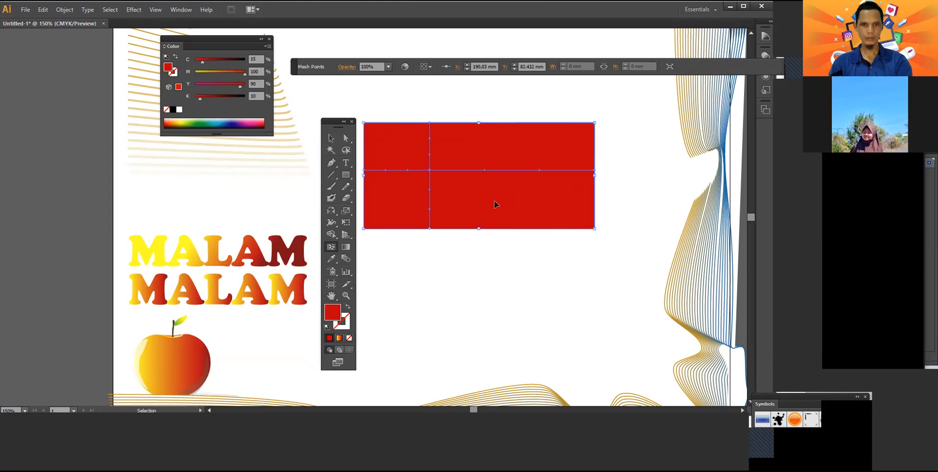
Step: Add three mesh points at staggered heights: near the rectangle's upper right, its lower centre and its left side
{"action": "left_click", "coordinate": [544, 134]}
{"action": "left_click", "coordinate": [499, 213]}
{"action": "left_click", "coordinate": [396, 184]}
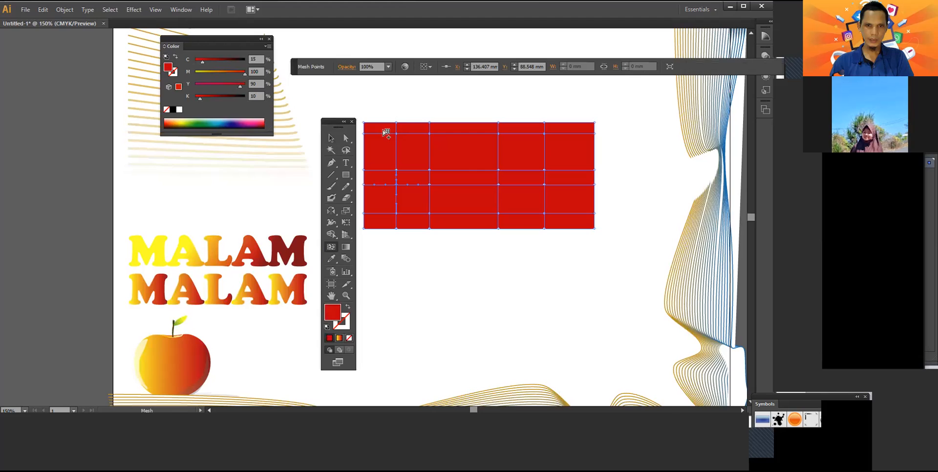
Step: Darken the mesh points down the leftmost inner mesh line by raising their black, with K at 32% for the uppermost point
{"action": "left_click", "coordinate": [346, 138]}
{"action": "left_click", "coordinate": [396, 134]}
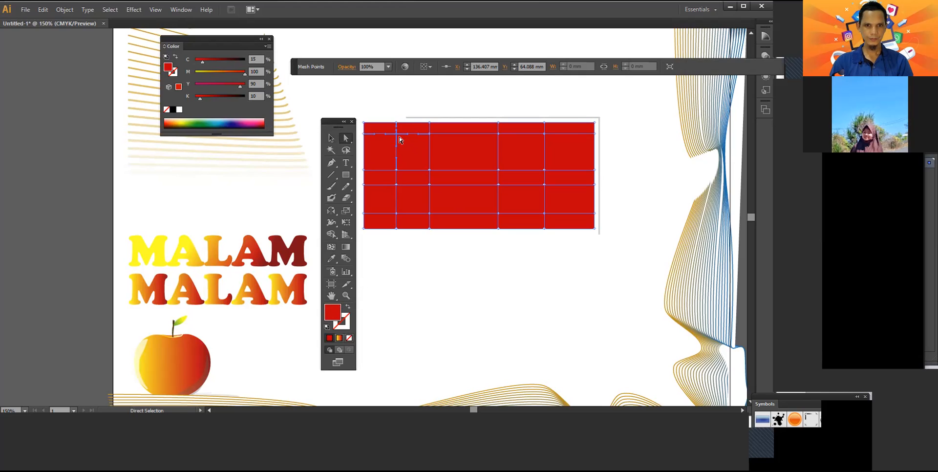
{"action": "left_click", "coordinate": [397, 135]}
{"action": "left_click", "coordinate": [212, 99]}
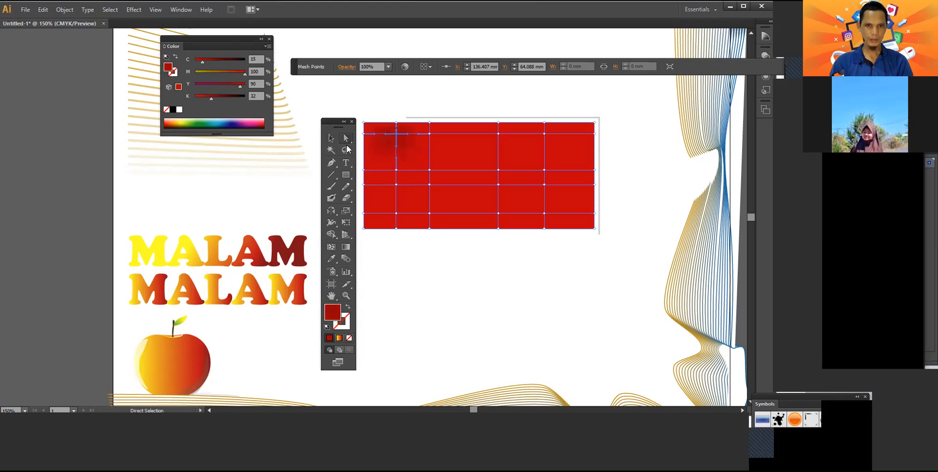
{"action": "left_click", "coordinate": [397, 170]}
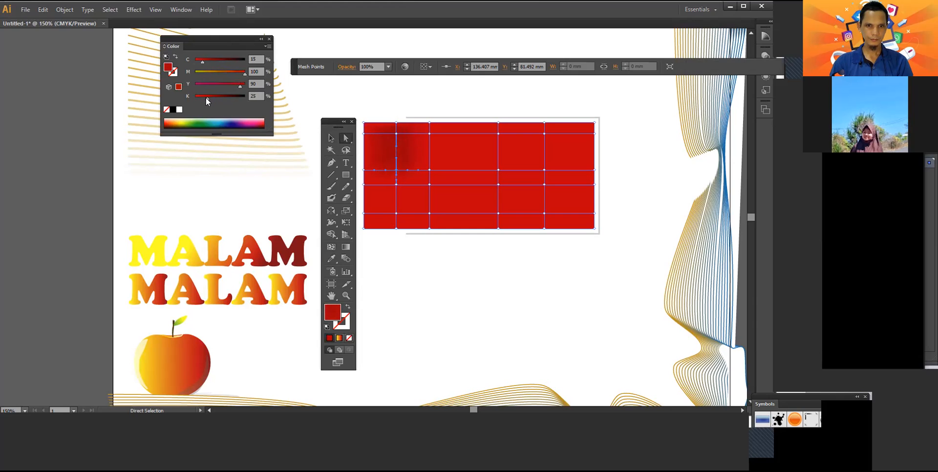
{"action": "left_click", "coordinate": [396, 184]}
{"action": "left_click", "coordinate": [397, 213]}
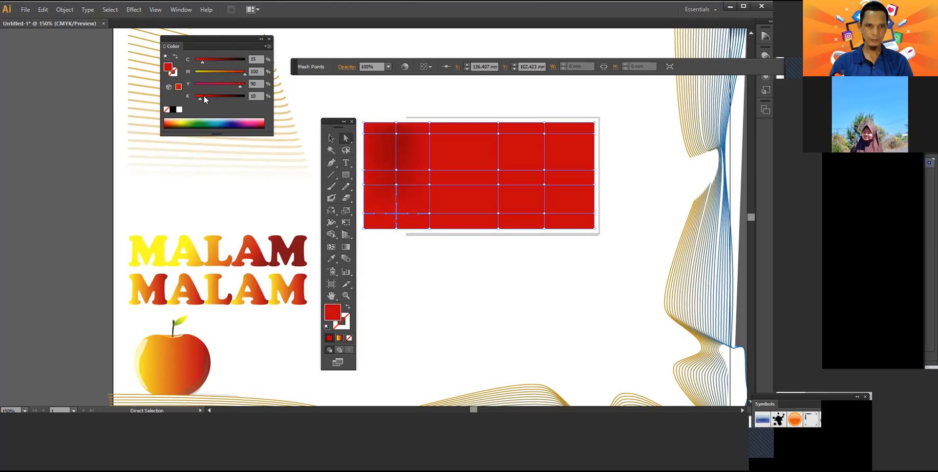
Step: Recolour all mesh points on the second inner vertical mesh line to light red, C=0 M=76 Y=41 K=0
{"action": "left_click", "coordinate": [430, 134]}
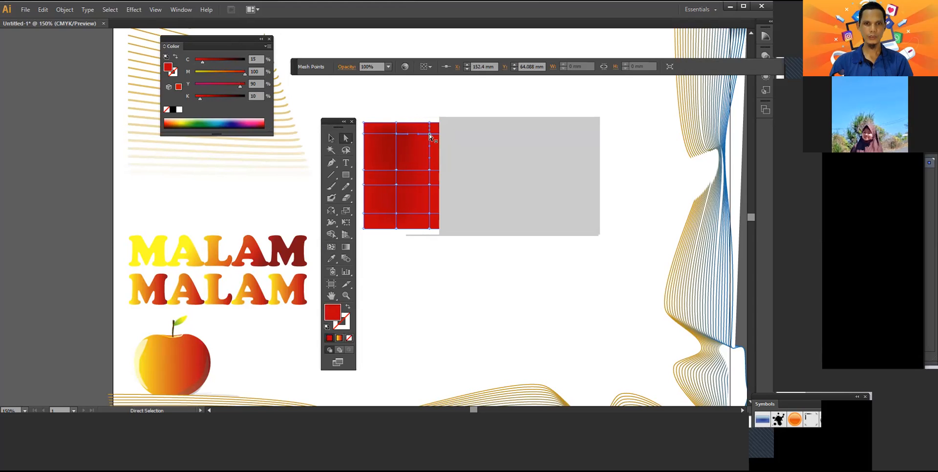
{"action": "left_click_drag", "start_coordinate": [436, 117], "coordinate": [429, 232]}
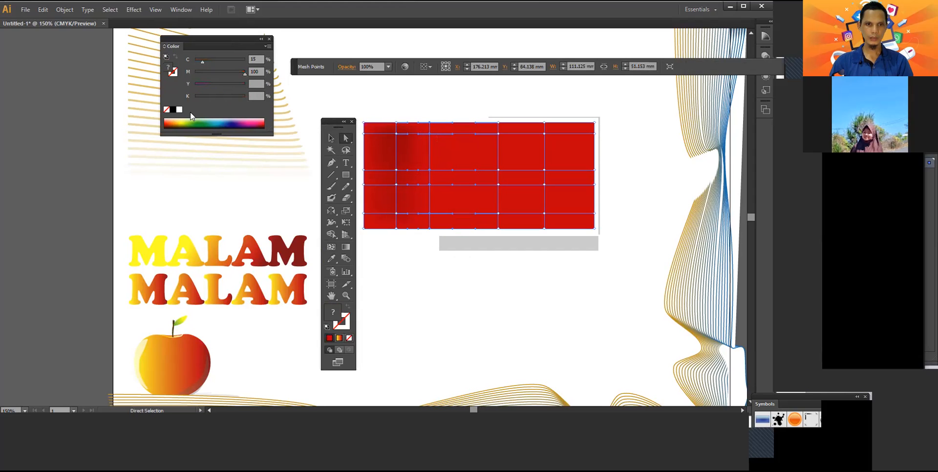
{"action": "left_click", "coordinate": [200, 96]}
{"action": "left_click", "coordinate": [198, 82]}
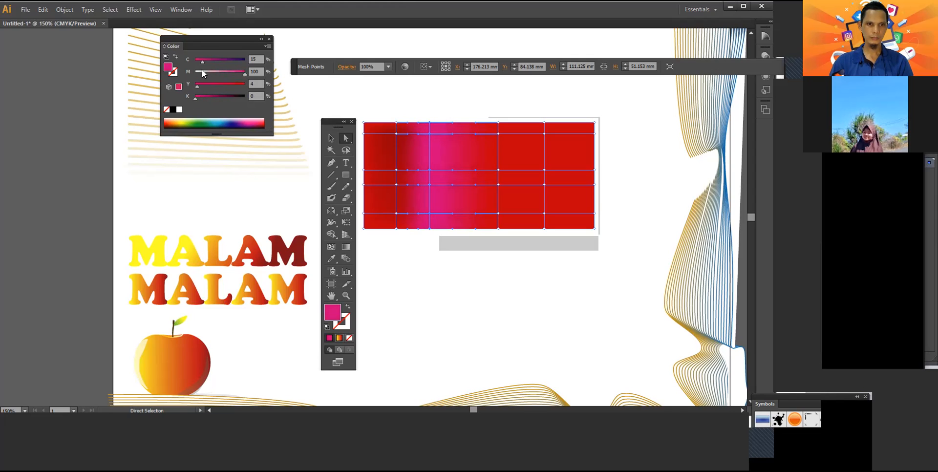
{"action": "left_click_drag", "start_coordinate": [201, 61], "coordinate": [186, 58]}
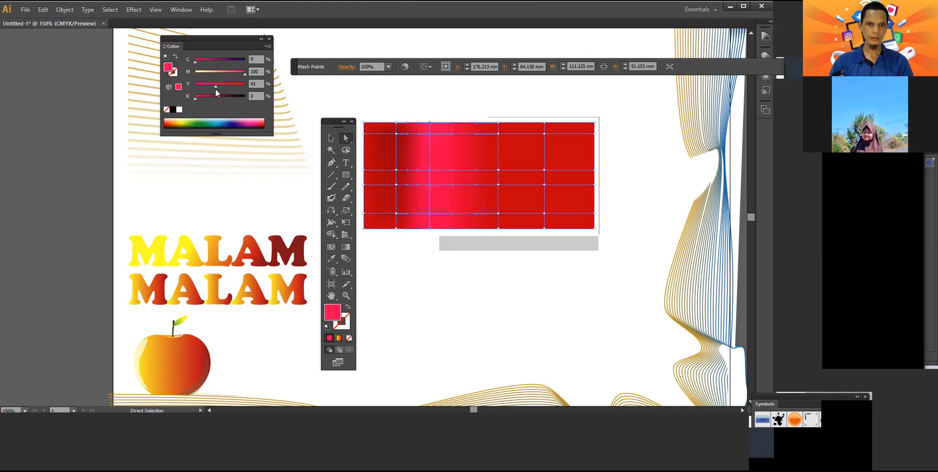
{"action": "left_click_drag", "start_coordinate": [242, 70], "coordinate": [230, 75]}
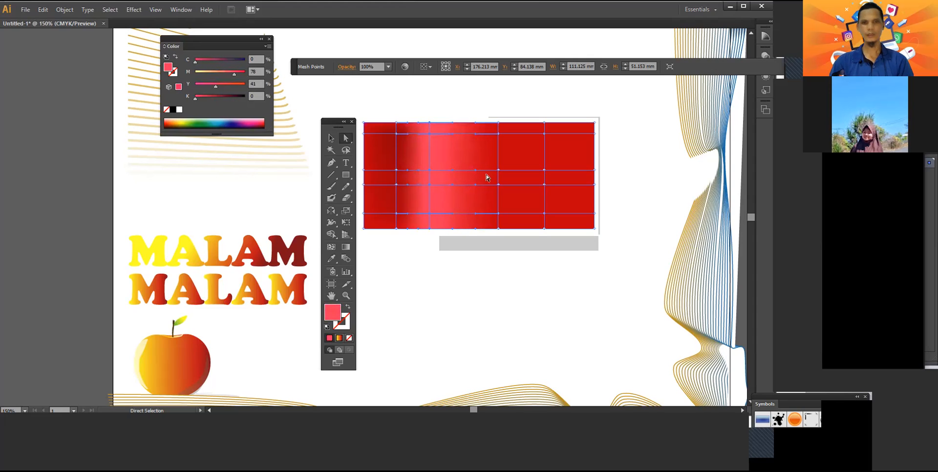
Step: Recolour all mesh points on the rightmost inner vertical mesh line to bright red, C=0 M=100 Y=71 K=0, and deselect
{"action": "left_click", "coordinate": [397, 229]}
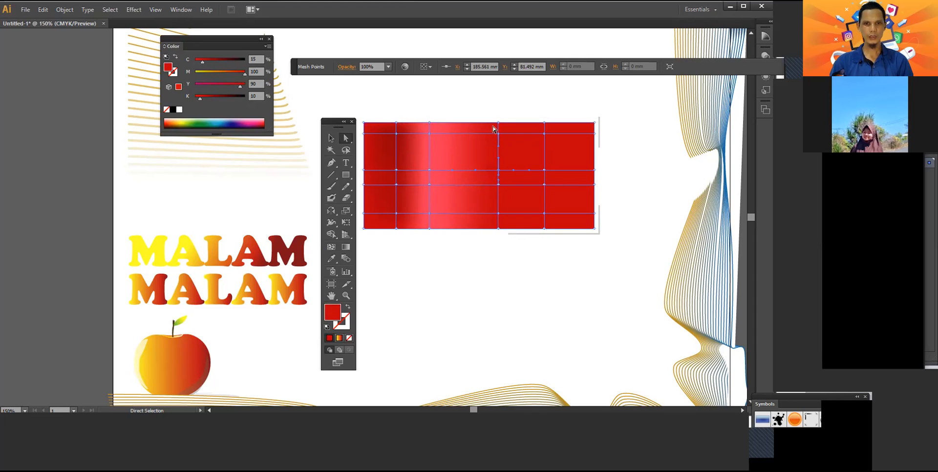
{"action": "left_click", "coordinate": [544, 134]}
{"action": "left_click_drag", "start_coordinate": [555, 105], "coordinate": [526, 250]}
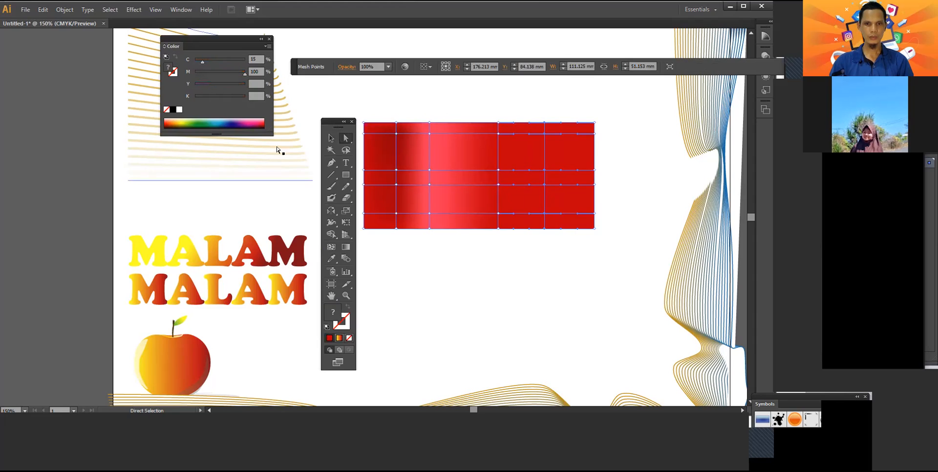
{"action": "left_click", "coordinate": [198, 84]}
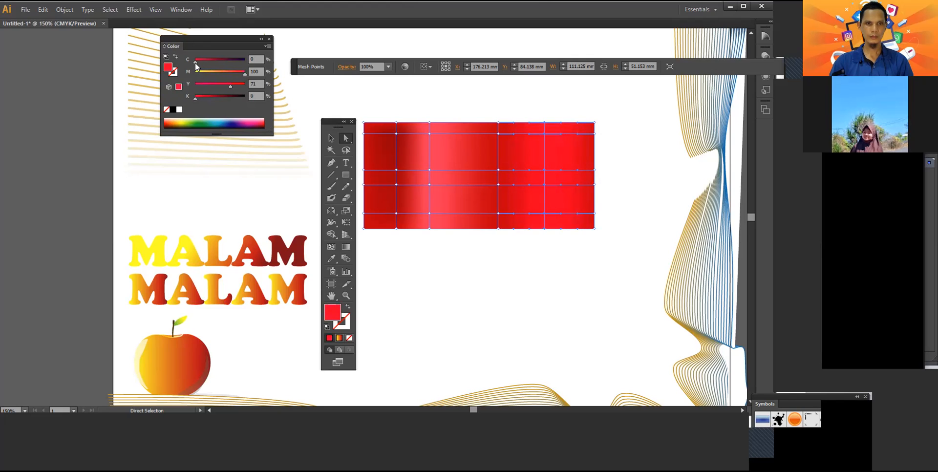
{"action": "left_click", "coordinate": [453, 249]}
{"action": "left_click", "coordinate": [478, 220]}
{"action": "left_click", "coordinate": [438, 233]}
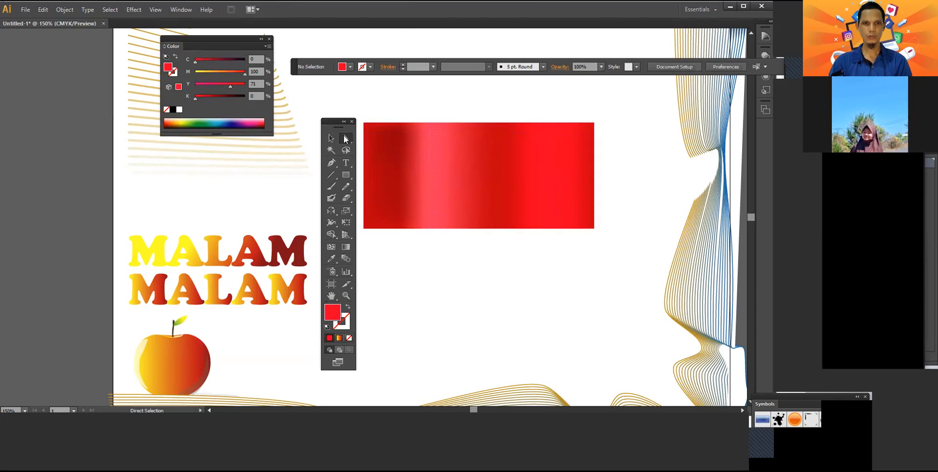
Step: Reshape the rectangle's right edge into a notched ribbon end by moving its middle mesh points inward and its lower corner outward
{"action": "left_click", "coordinate": [405, 161]}
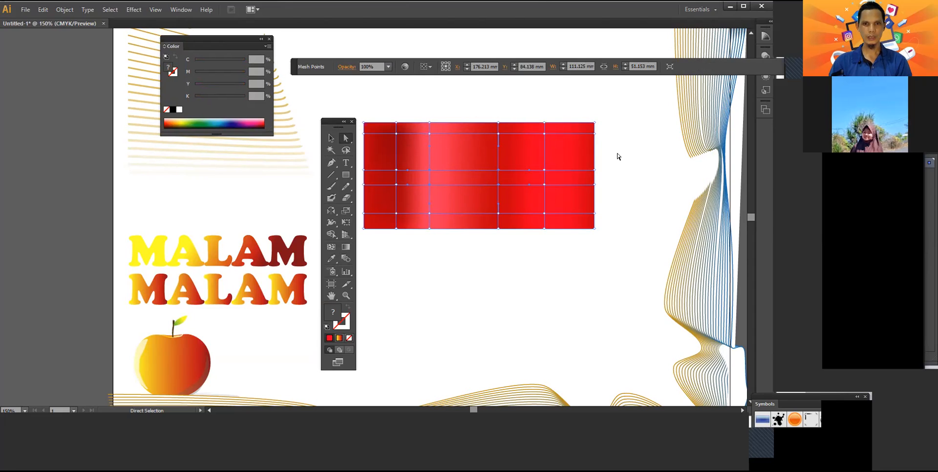
{"action": "left_click", "coordinate": [593, 176]}
{"action": "left_click_drag", "start_coordinate": [593, 175], "coordinate": [568, 177]}
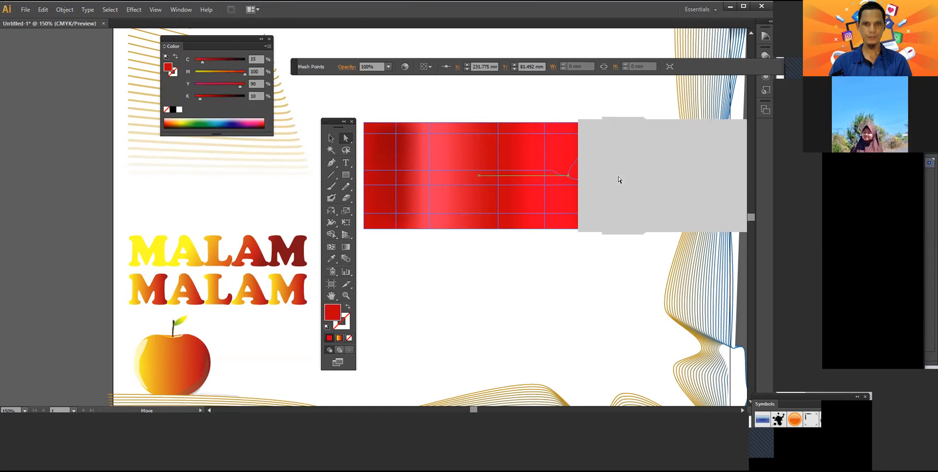
{"action": "left_click", "coordinate": [594, 182]}
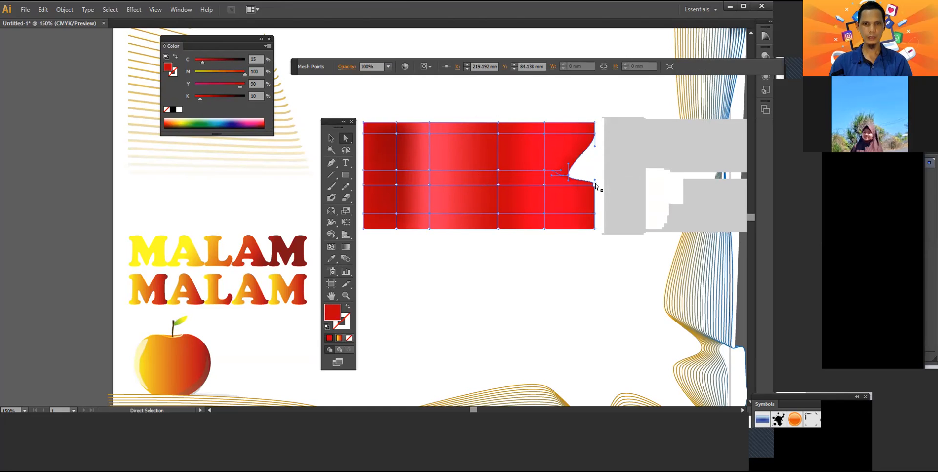
{"action": "left_click_drag", "start_coordinate": [587, 199], "coordinate": [586, 199]}
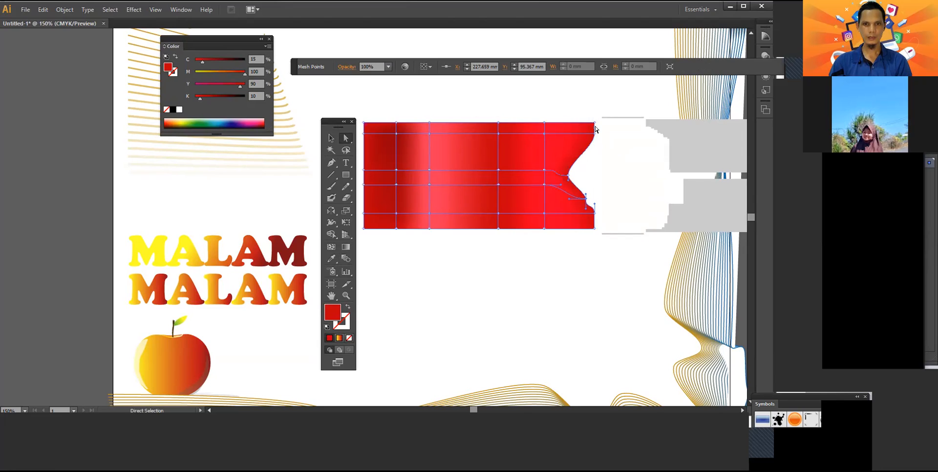
{"action": "mouse_move", "coordinate": [595, 123]}
{"action": "left_mouse_down"}
{"action": "mouse_move", "coordinate": [606, 125]}
{"action": "mouse_move", "coordinate": [603, 143]}
{"action": "mouse_move", "coordinate": [586, 131]}
{"action": "left_mouse_up"}
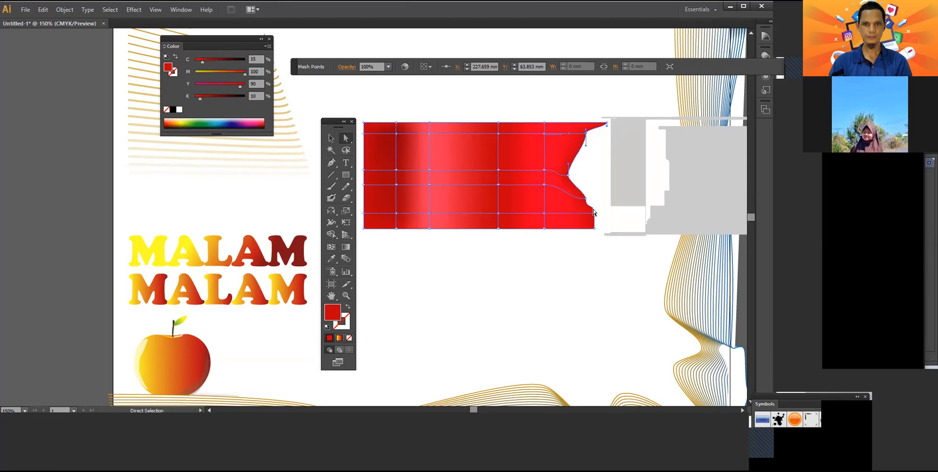
{"action": "left_click_drag", "start_coordinate": [594, 215], "coordinate": [607, 241]}
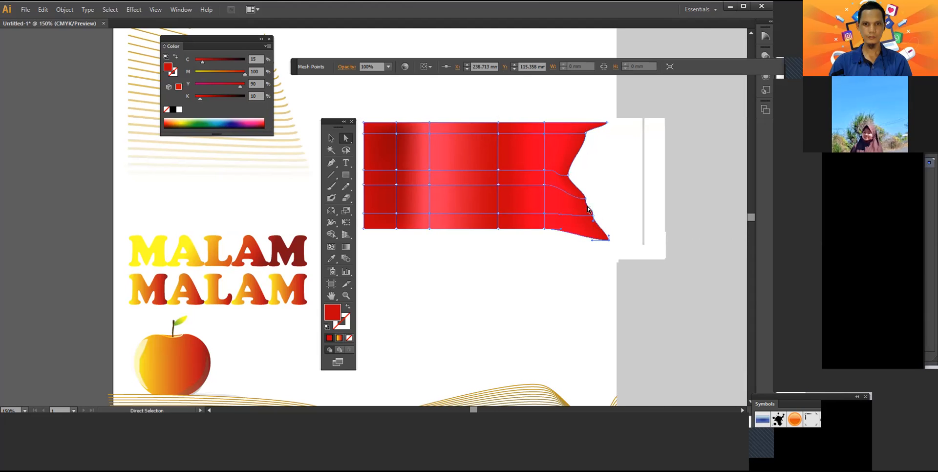
Step: Smooth the notch in the ribbon's right end by moving its mesh points inward and adjusting their handles, and deselect
{"action": "left_click_drag", "start_coordinate": [583, 201], "coordinate": [576, 197]}
{"action": "left_click", "coordinate": [588, 213]}
{"action": "left_click", "coordinate": [582, 205]}
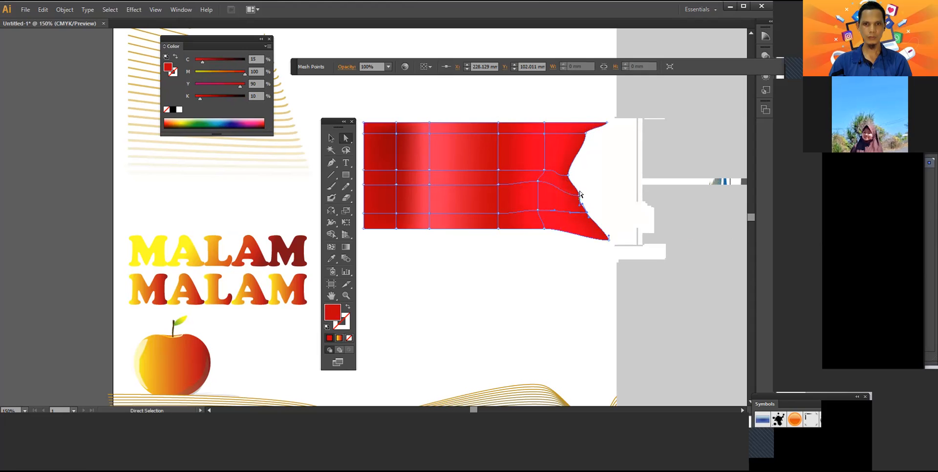
{"action": "left_click", "coordinate": [586, 132]}
{"action": "left_click_drag", "start_coordinate": [585, 132], "coordinate": [582, 141]}
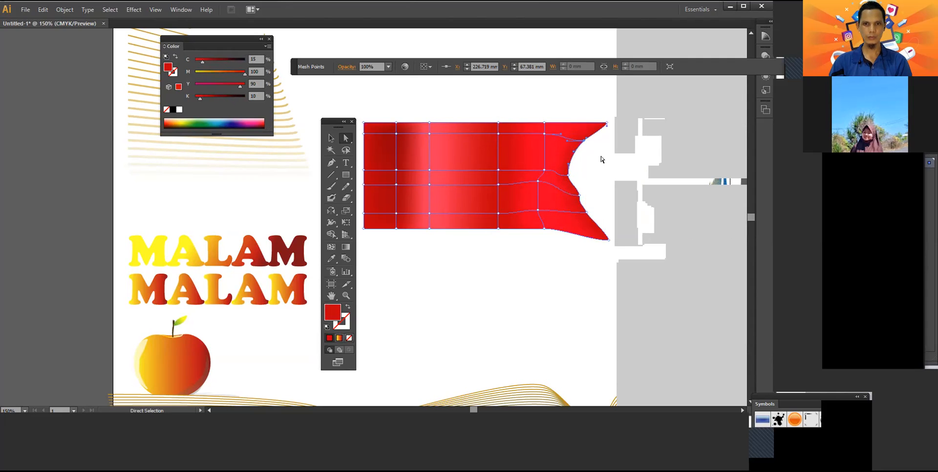
{"action": "left_click", "coordinate": [580, 196]}
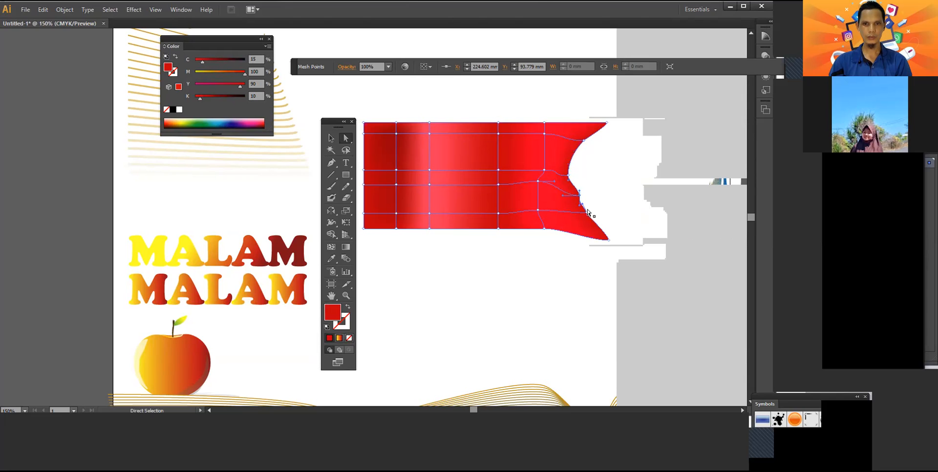
{"action": "left_click_drag", "start_coordinate": [580, 205], "coordinate": [582, 204]}
{"action": "left_click", "coordinate": [582, 204]}
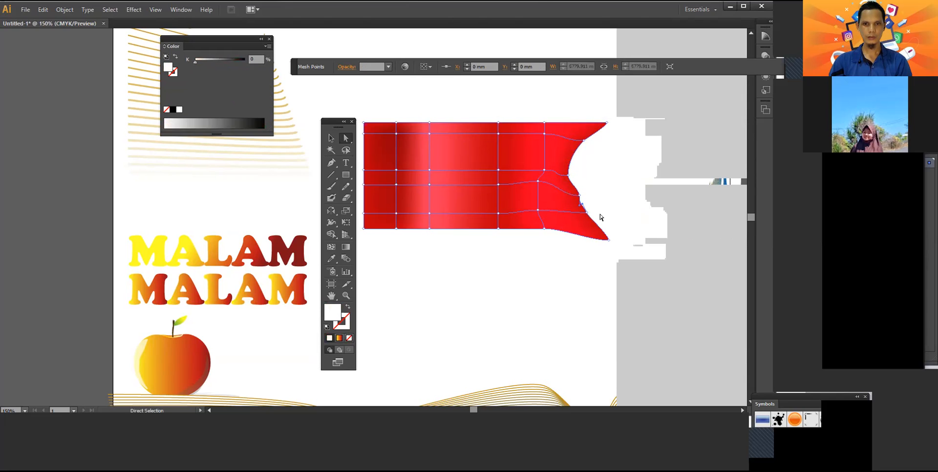
{"action": "left_click", "coordinate": [601, 206]}
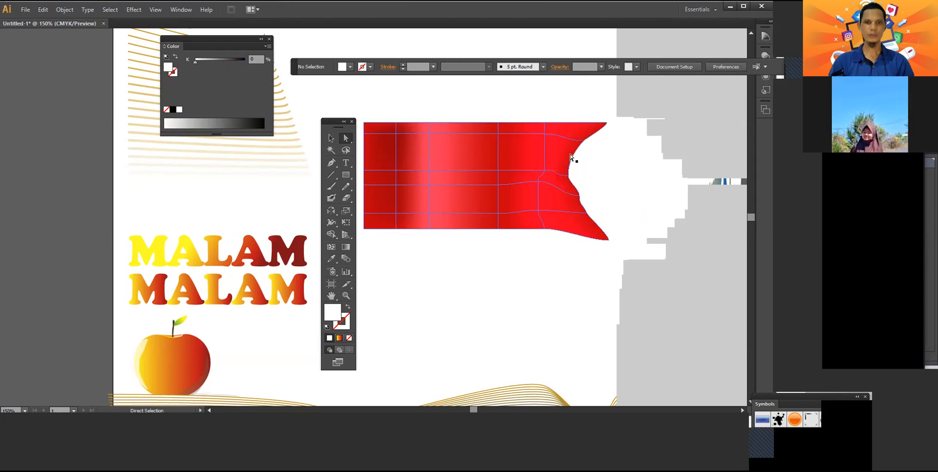
Step: Scale the ribbon piece down to about 95 mm wide and 36 mm tall and move it down and to the right
{"action": "left_click", "coordinate": [331, 138]}
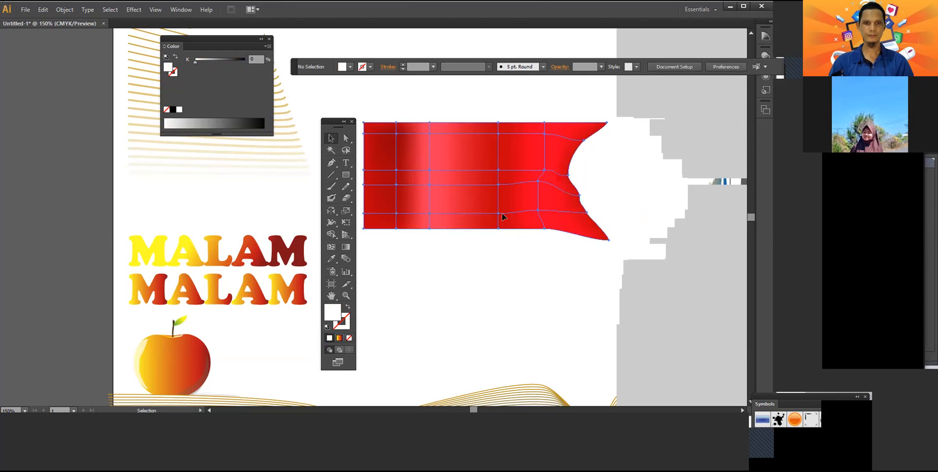
{"action": "left_click", "coordinate": [464, 210]}
{"action": "left_click_drag", "start_coordinate": [609, 240], "coordinate": [561, 196]}
{"action": "left_click_drag", "start_coordinate": [488, 174], "coordinate": [567, 228]}
{"action": "left_click", "coordinate": [514, 280]}
{"action": "left_click", "coordinate": [597, 221]}
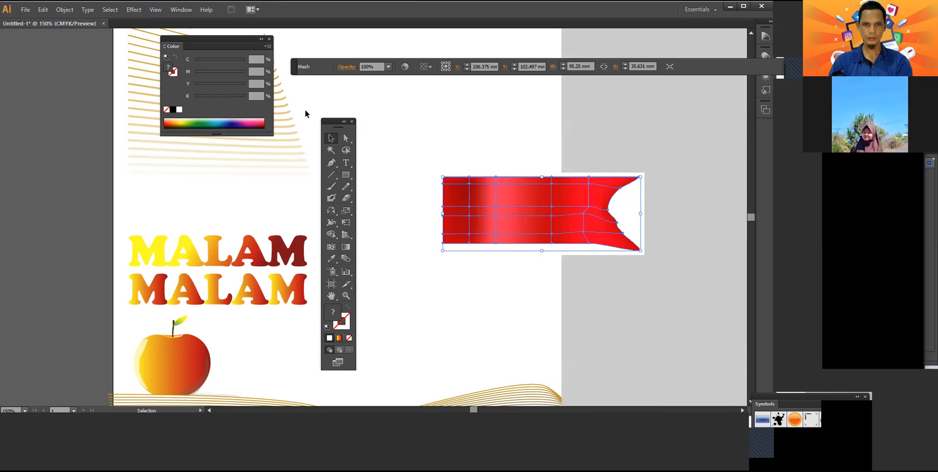
Step: Give the ribbon wavy upper and lower edges by shifting the border mesh points of its two rightmost inner vertical lines
{"action": "left_click", "coordinate": [346, 138]}
{"action": "left_click_drag", "start_coordinate": [588, 177], "coordinate": [589, 174]}
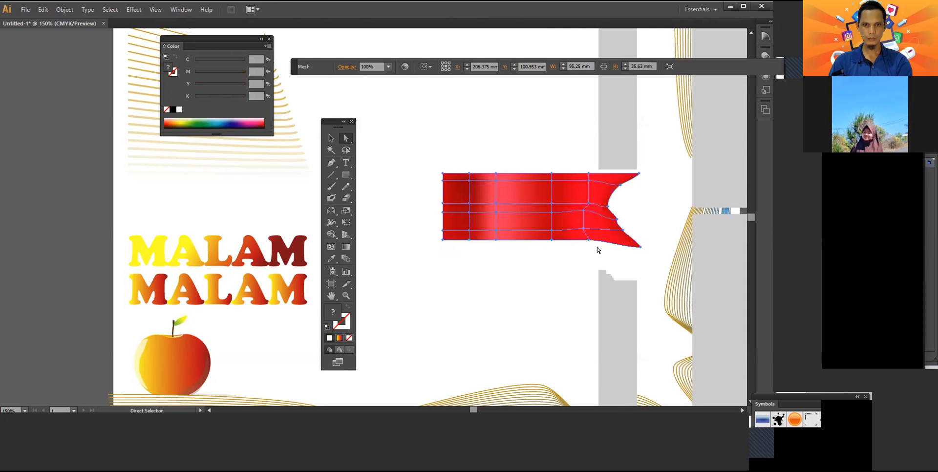
{"action": "left_click", "coordinate": [587, 241]}
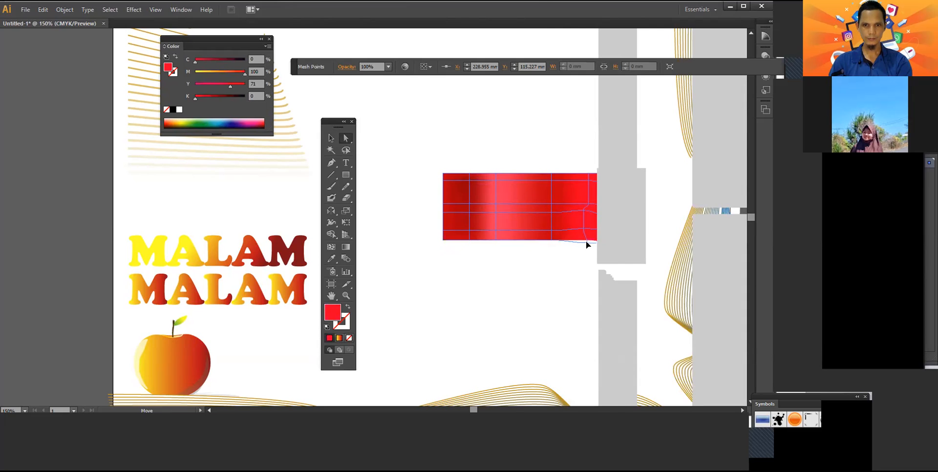
{"action": "left_click_drag", "start_coordinate": [586, 242], "coordinate": [587, 242]}
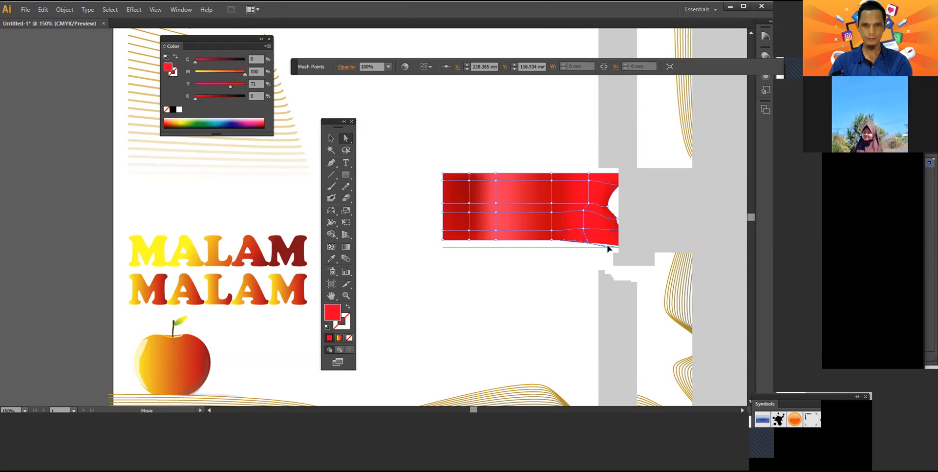
{"action": "left_click_drag", "start_coordinate": [589, 174], "coordinate": [552, 169]}
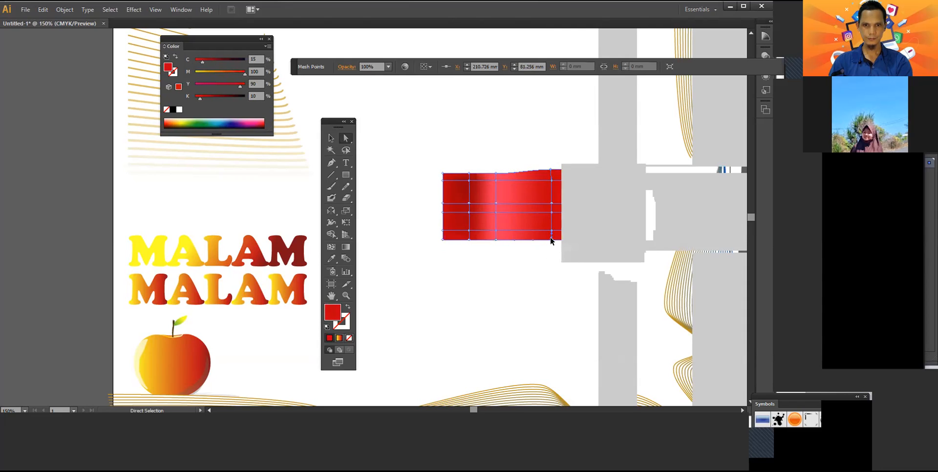
{"action": "left_click_drag", "start_coordinate": [552, 240], "coordinate": [553, 243]}
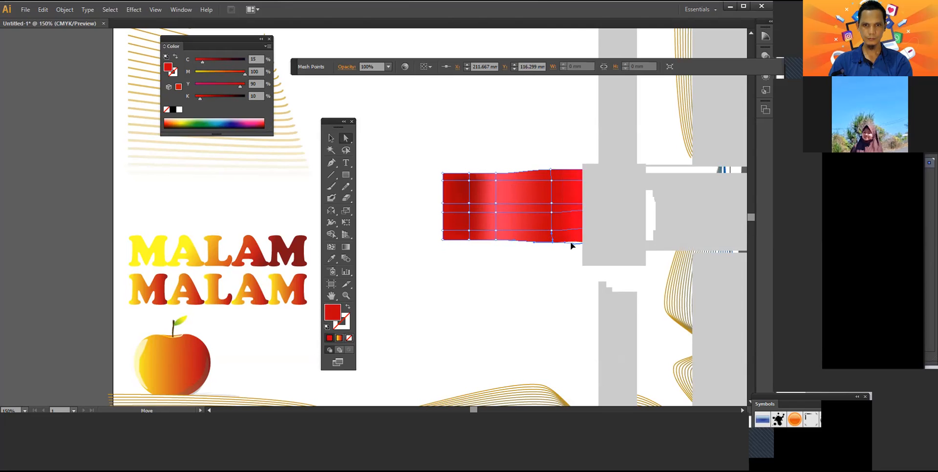
{"action": "left_click_drag", "start_coordinate": [587, 243], "coordinate": [615, 248]}
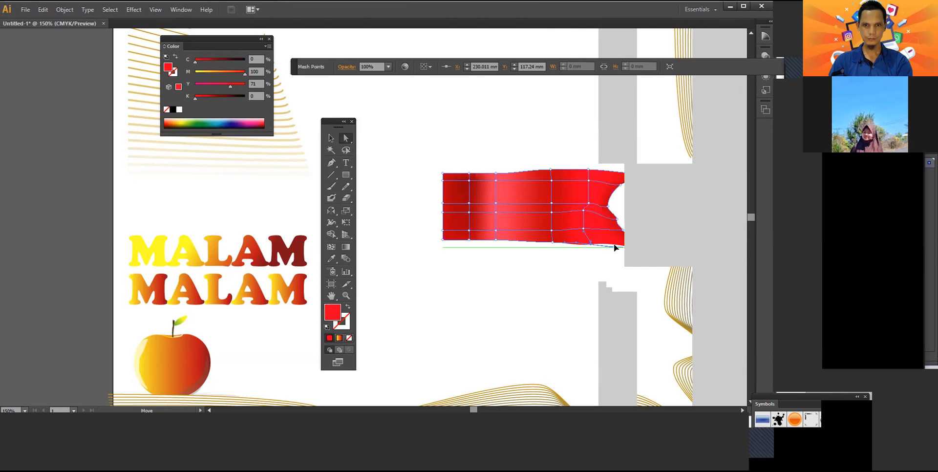
{"action": "left_click", "coordinate": [629, 272]}
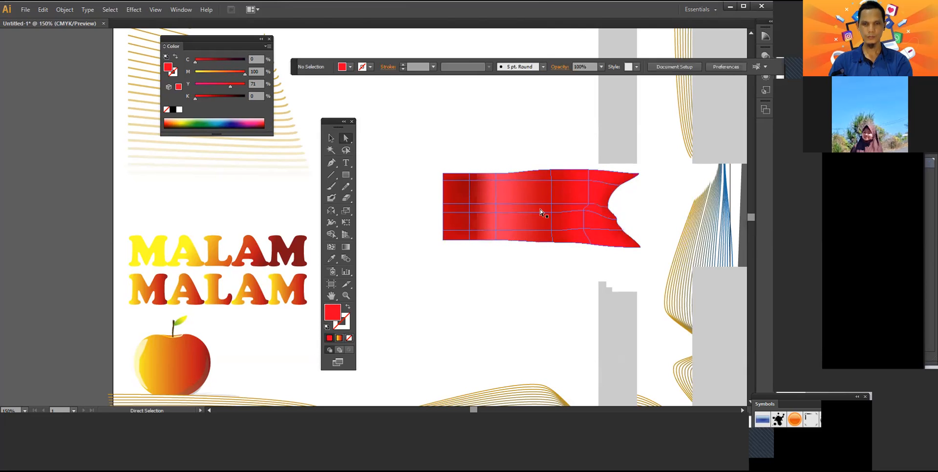
Step: Scale the ribbon piece down to about 59 mm wide and 23 mm tall and duplicate it
{"action": "left_click", "coordinate": [331, 137]}
{"action": "left_click", "coordinate": [480, 217]}
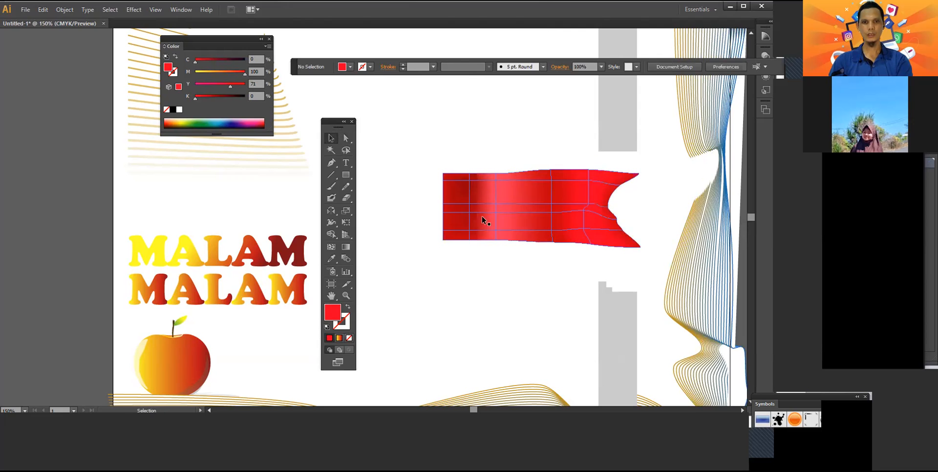
{"action": "left_click_drag", "start_coordinate": [441, 247], "coordinate": [593, 237]}
{"action": "key", "text": "ctrl+c"}
{"action": "key", "text": "ctrl+v"}
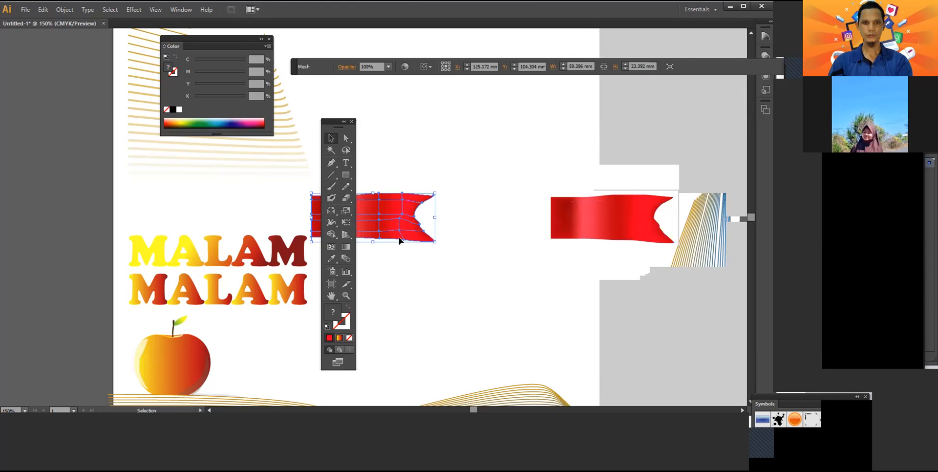
Step: Reflect the ribbon copy across the vertical axis and place it level with the original, leaving a gap between the two tails
{"action": "left_click", "coordinate": [330, 208]}
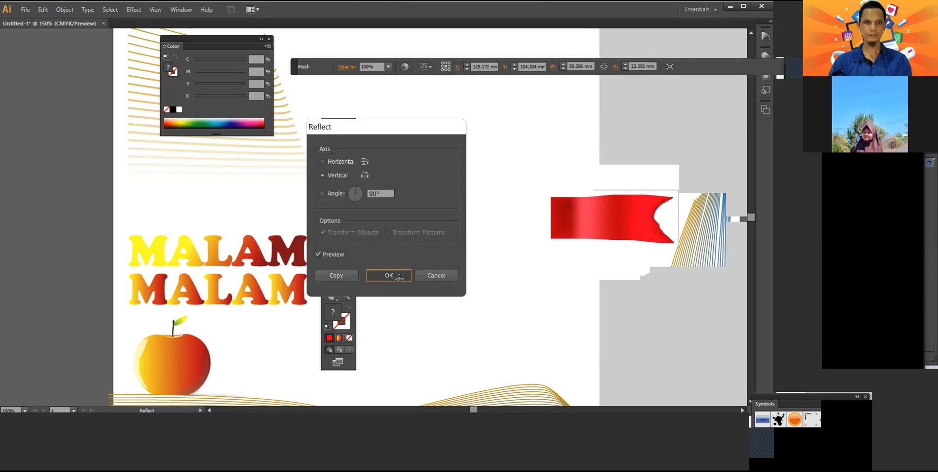
{"action": "left_click", "coordinate": [399, 278]}
{"action": "key", "text": "v"}
{"action": "left_click_drag", "start_coordinate": [405, 207], "coordinate": [458, 239]}
{"action": "left_click", "coordinate": [451, 293]}
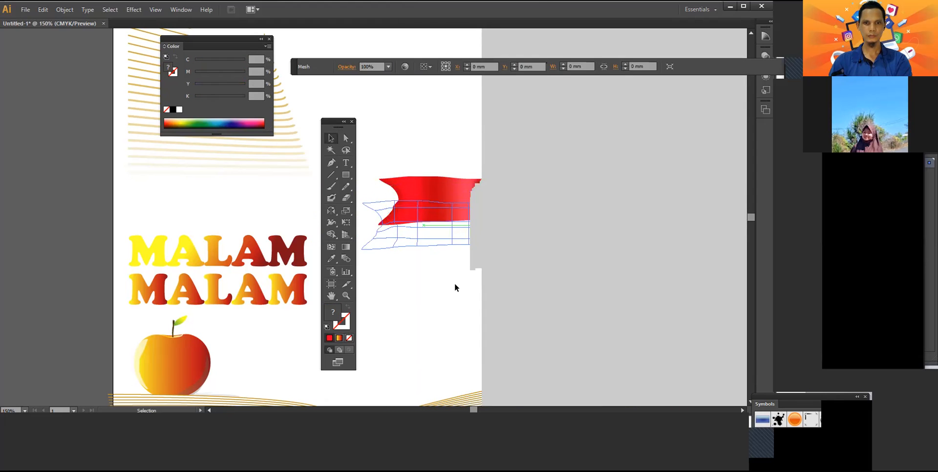
{"action": "scroll", "coordinate": [531, 274], "scroll_direction": "down", "scroll_amount": 1}
{"action": "scroll", "coordinate": [530, 273], "scroll_direction": "up", "scroll_amount": 1}
{"action": "left_click", "coordinate": [593, 207]}
{"action": "left_click", "coordinate": [532, 269]}
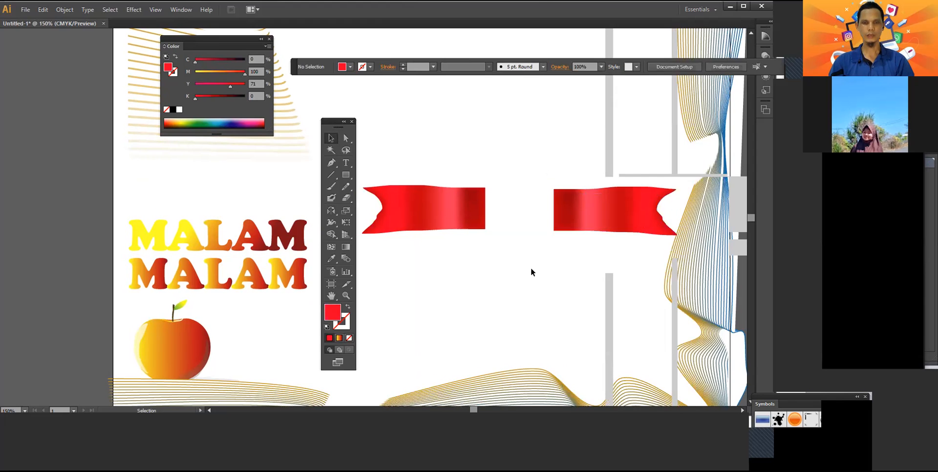
Step: Draw a red rectangle about 94 mm wide and 25 mm tall over the inner ends of both ribbon tails
{"action": "left_click", "coordinate": [346, 175]}
{"action": "left_click_drag", "start_coordinate": [418, 171], "coordinate": [616, 223]}
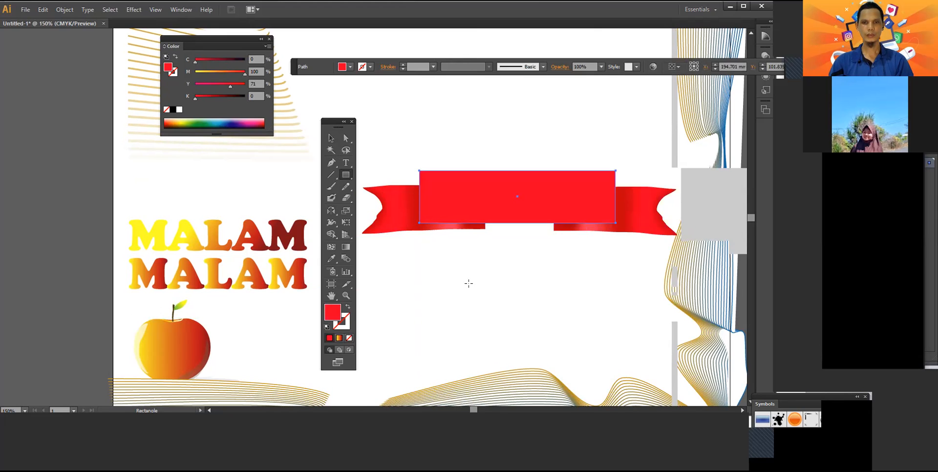
{"action": "left_click", "coordinate": [331, 139]}
{"action": "left_click", "coordinate": [439, 141]}
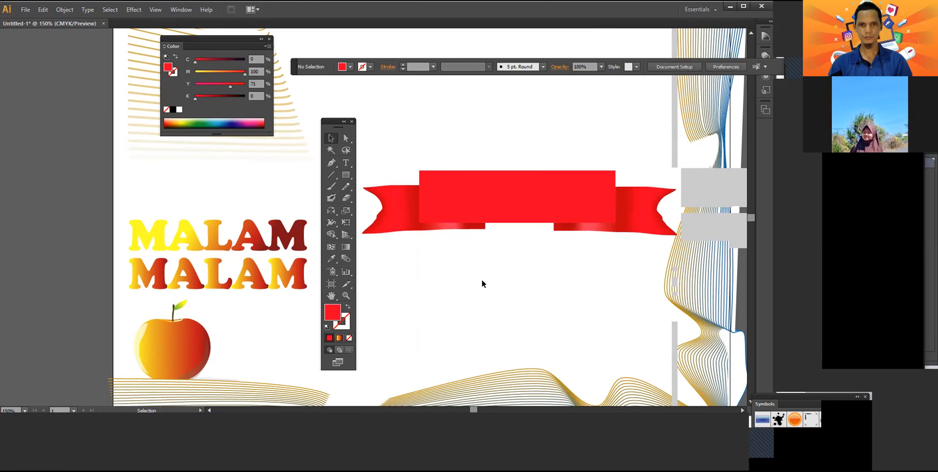
Step: Add a gradient mesh to the central rectangle with three vertical and three horizontal inner lines
{"action": "left_click", "coordinate": [490, 201]}
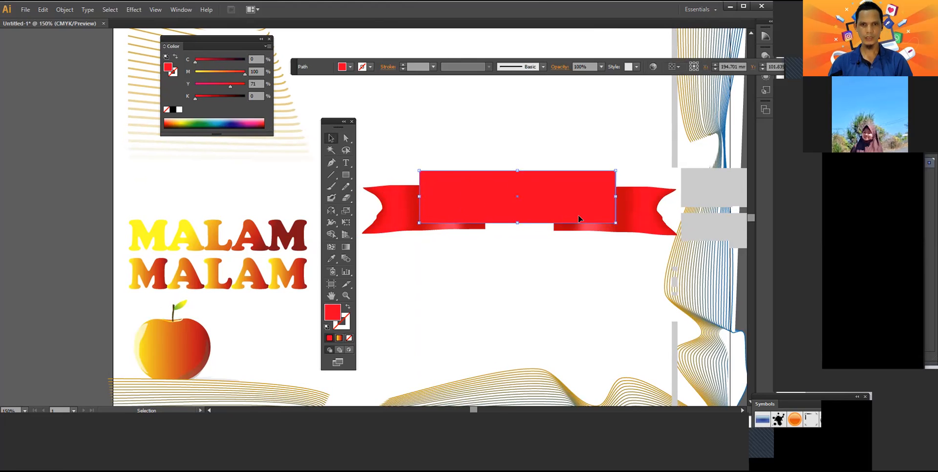
{"action": "left_click", "coordinate": [331, 247]}
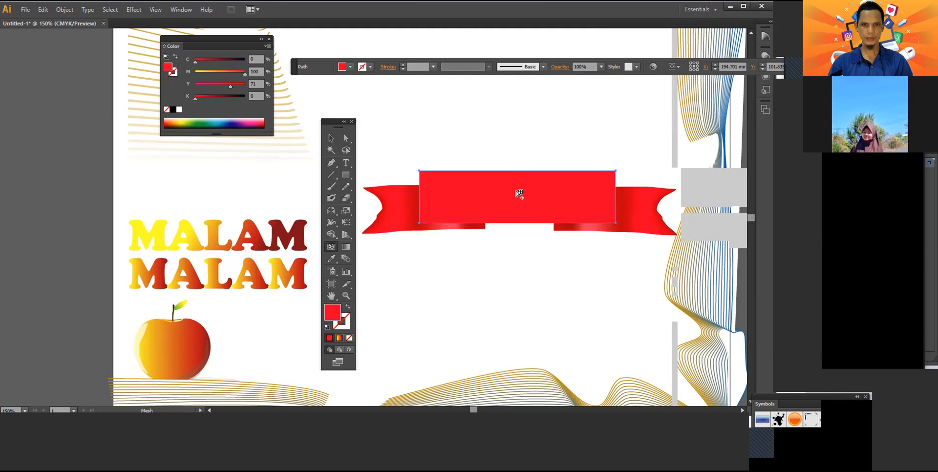
{"action": "left_click", "coordinate": [517, 191]}
{"action": "left_click", "coordinate": [456, 204]}
{"action": "left_click", "coordinate": [587, 206]}
{"action": "left_click_drag", "start_coordinate": [587, 206], "coordinate": [583, 175]}
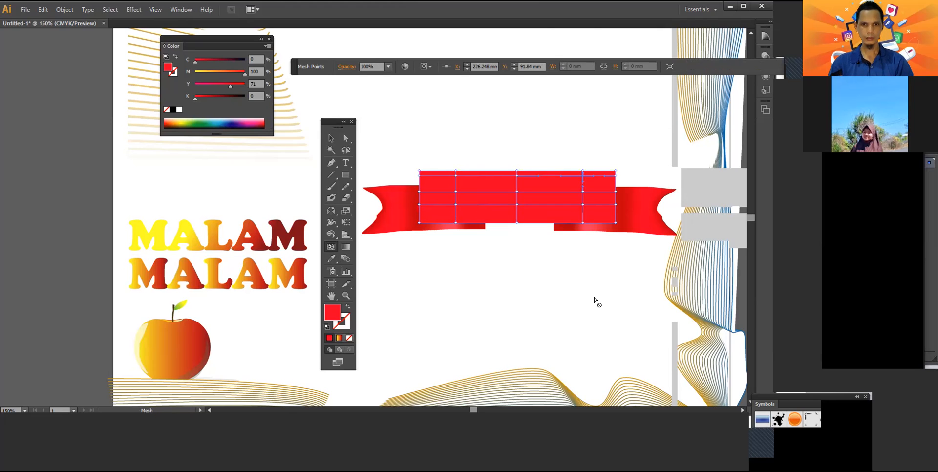
Step: Move the meshed rectangle upward, clear of the two ribbon tails
{"action": "left_click", "coordinate": [331, 140]}
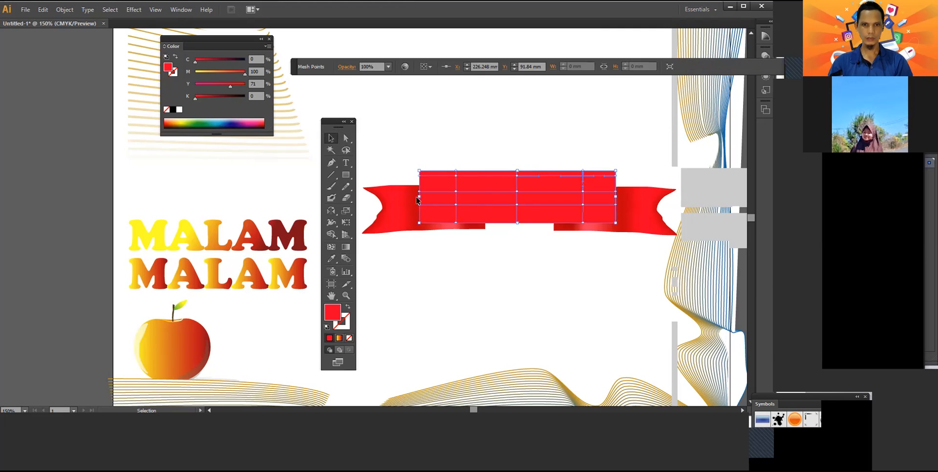
{"action": "left_click_drag", "start_coordinate": [411, 243], "coordinate": [418, 226]}
{"action": "left_click", "coordinate": [419, 155]}
{"action": "left_click", "coordinate": [426, 244]}
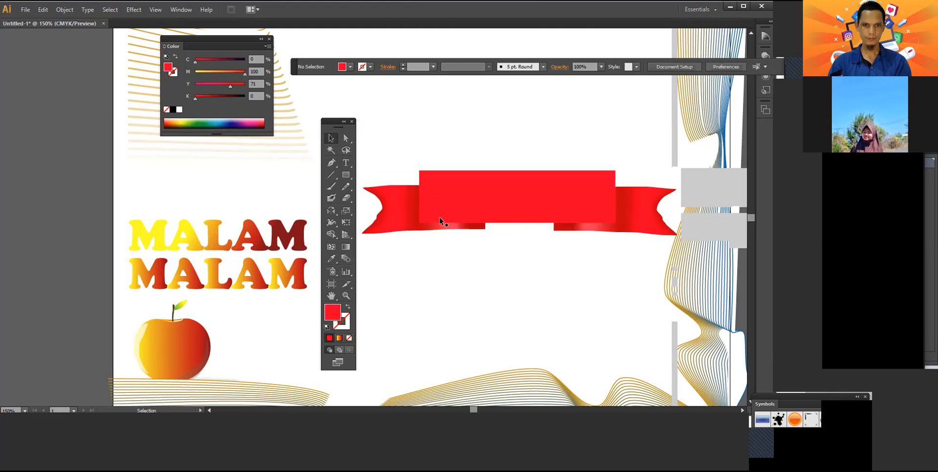
{"action": "left_click_drag", "start_coordinate": [476, 184], "coordinate": [476, 134]}
Step: Darken the mesh points along the rectangle's left and right edges slightly by raising their black
{"action": "left_click", "coordinate": [346, 138]}
{"action": "left_click_drag", "start_coordinate": [401, 106], "coordinate": [432, 181]}
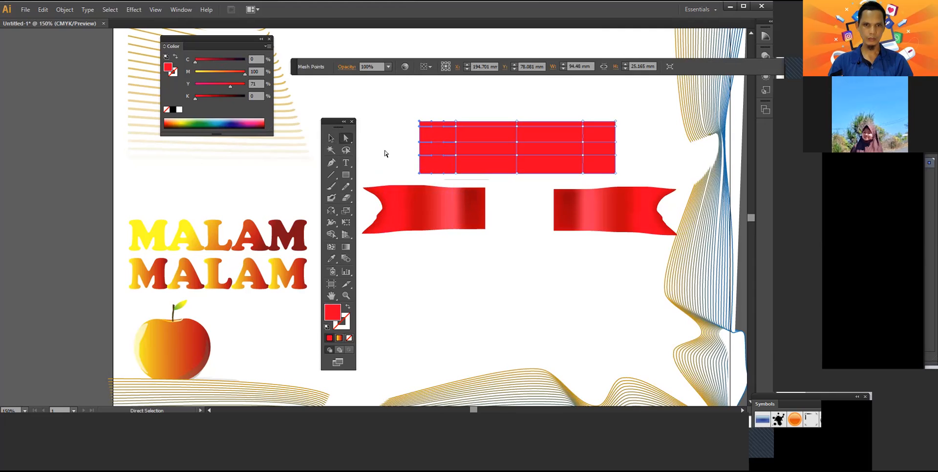
{"action": "left_click_drag", "start_coordinate": [206, 99], "coordinate": [201, 98]}
{"action": "left_click_drag", "start_coordinate": [626, 112], "coordinate": [606, 179]}
{"action": "left_click", "coordinate": [203, 98]}
Step: Recolour the rectangle's middle column of mesh points to light pink, C=0 M=50 Y=20 K=0
{"action": "left_click_drag", "start_coordinate": [517, 130], "coordinate": [535, 187]}
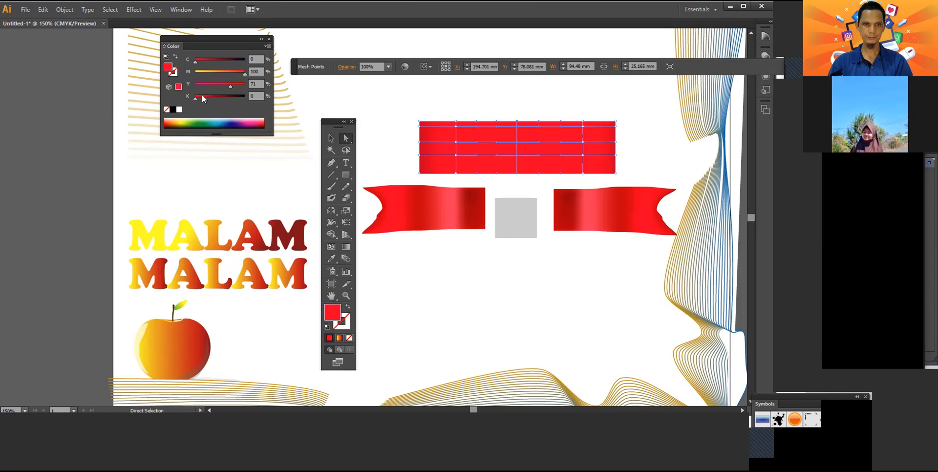
{"action": "left_click", "coordinate": [201, 71], "text": "shift"}
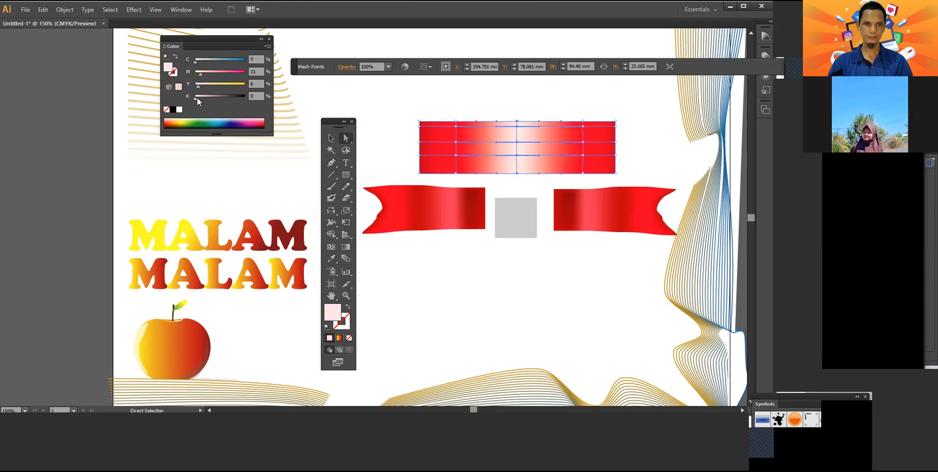
{"action": "left_click_drag", "start_coordinate": [201, 73], "coordinate": [219, 75]}
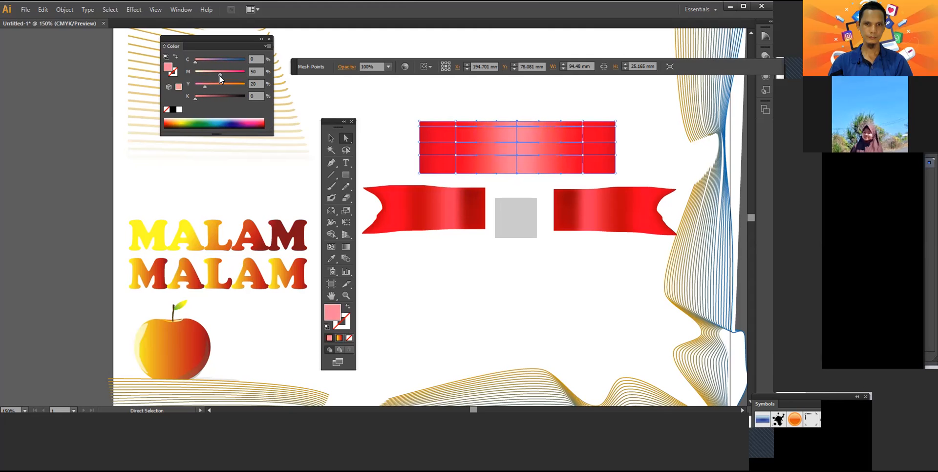
{"action": "left_click", "coordinate": [427, 93]}
{"action": "left_click", "coordinate": [496, 148]}
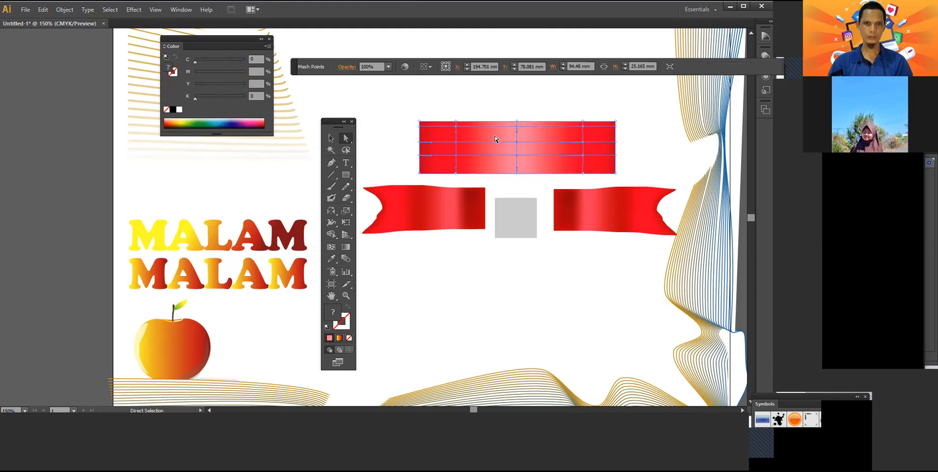
Step: Move the shaded rectangle back down over the inner ends of the two ribbon tails and deselect it
{"action": "left_click", "coordinate": [331, 139]}
{"action": "left_click_drag", "start_coordinate": [494, 163], "coordinate": [503, 200]}
{"action": "left_click", "coordinate": [471, 266]}
{"action": "left_click", "coordinate": [484, 250]}
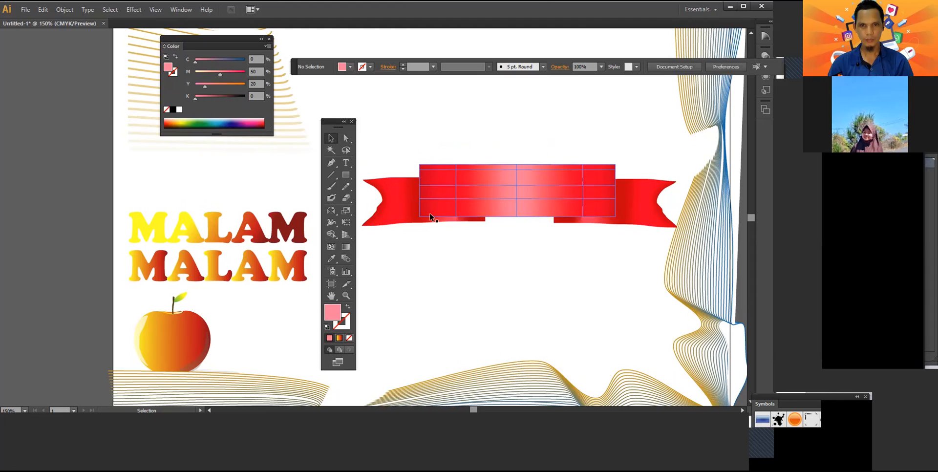
Step: Group the two ribbon tails and the shaded centre rectangle into a single object
{"action": "left_click_drag", "start_coordinate": [387, 153], "coordinate": [638, 248]}
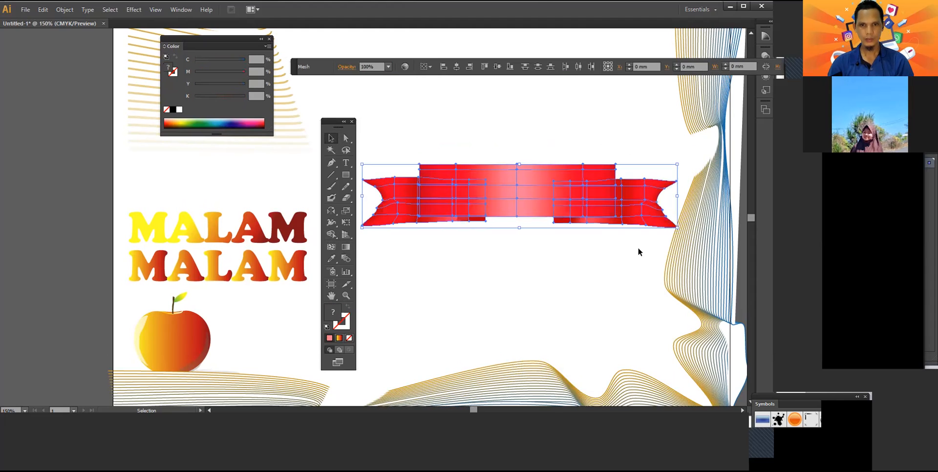
{"action": "right_click", "coordinate": [593, 209]}
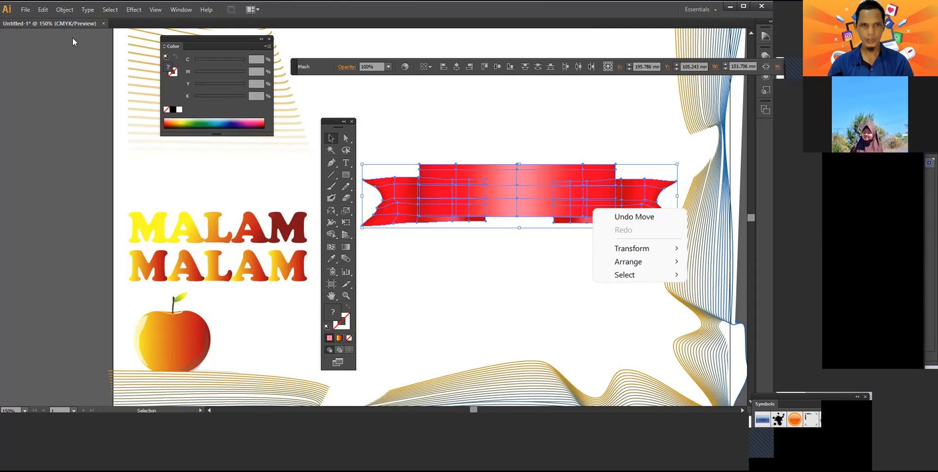
{"action": "left_click", "coordinate": [64, 11]}
{"action": "left_click", "coordinate": [64, 10]}
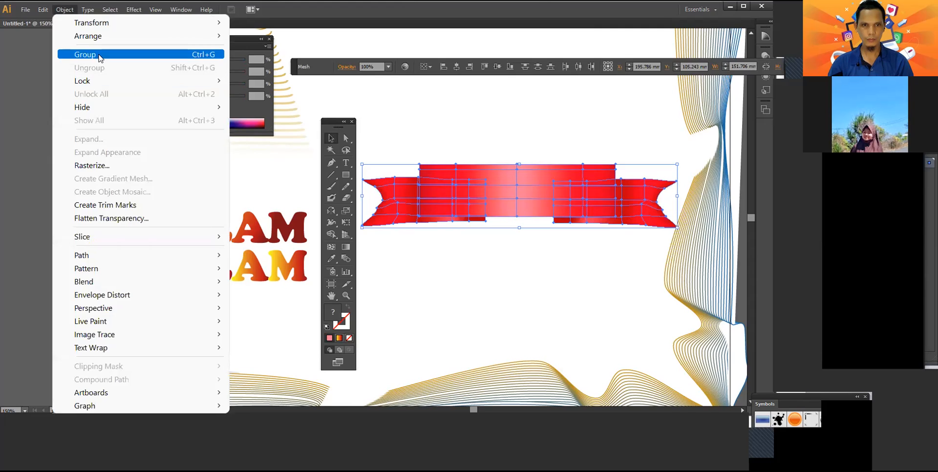
{"action": "left_click", "coordinate": [81, 55]}
{"action": "left_click", "coordinate": [520, 289]}
{"action": "left_click", "coordinate": [506, 200]}
{"action": "left_click", "coordinate": [511, 259]}
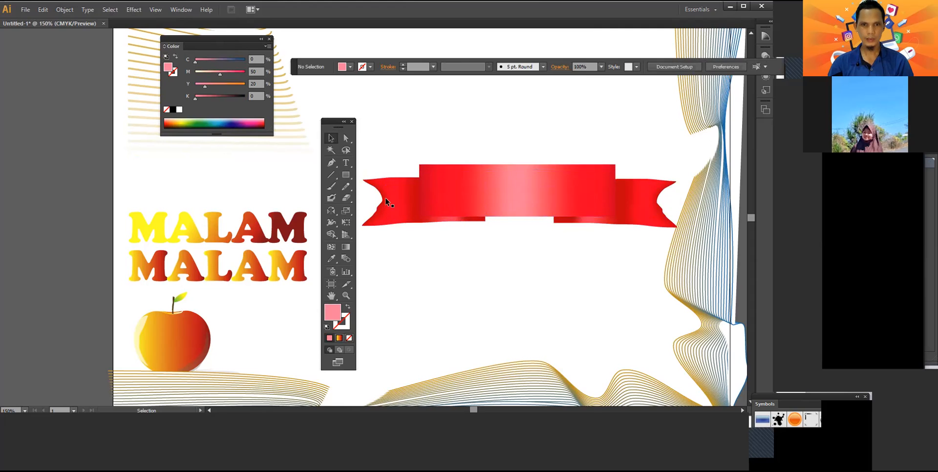
Step: Add the text SELAMAT below the ribbon banner and fill it with yellow
{"action": "left_click", "coordinate": [346, 163]}
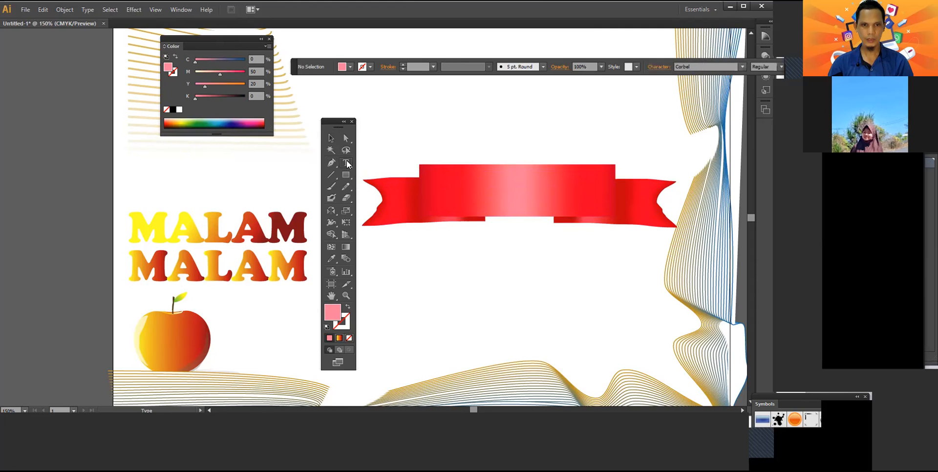
{"action": "left_click", "coordinate": [464, 269]}
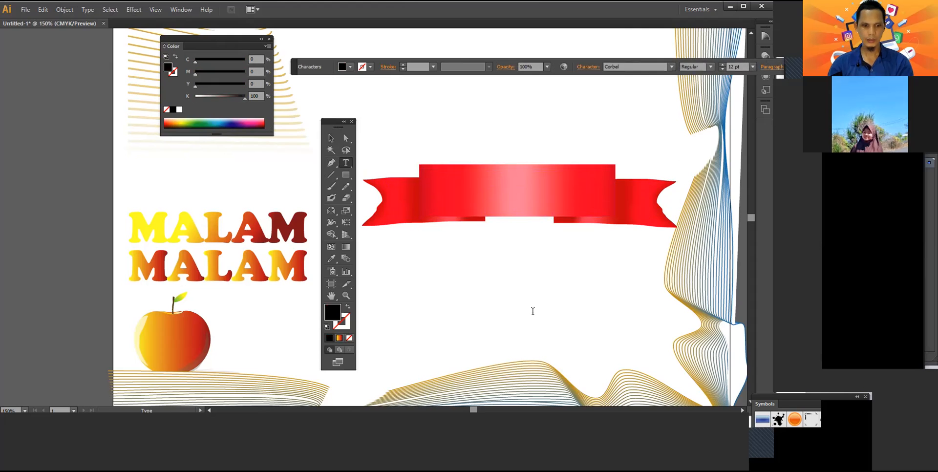
{"action": "type", "text": "SELAMAT"}
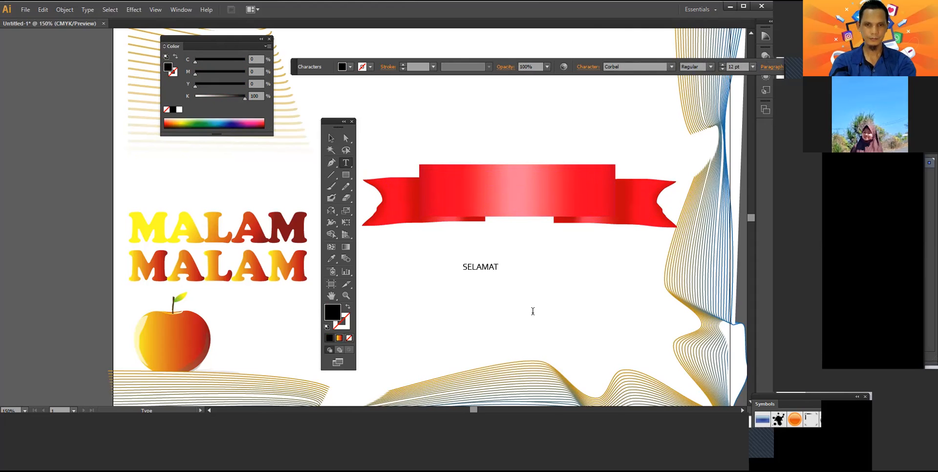
{"action": "left_click", "coordinate": [336, 141]}
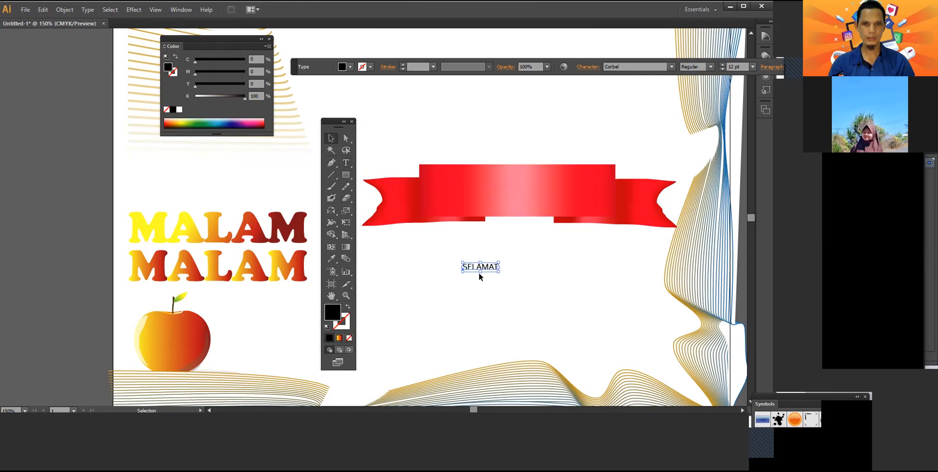
{"action": "left_click", "coordinate": [352, 68]}
{"action": "left_click", "coordinate": [284, 84]}
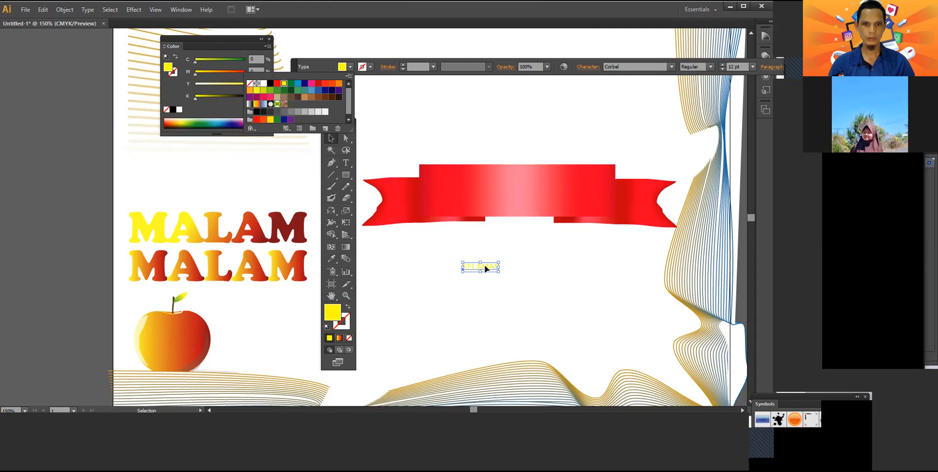
Step: Enlarge the SELAMAT text to about 36 pt and centre it on the ribbon's middle rectangle
{"action": "left_click", "coordinate": [486, 268]}
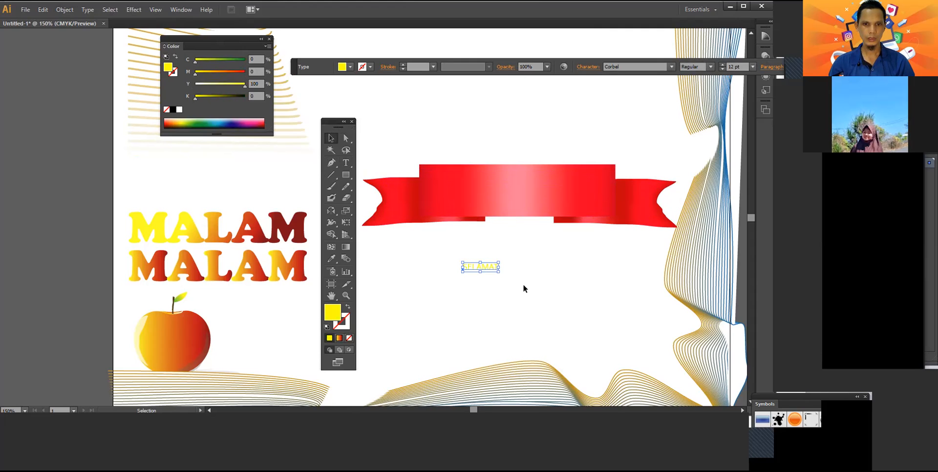
{"action": "left_click_drag", "start_coordinate": [486, 268], "coordinate": [592, 211]}
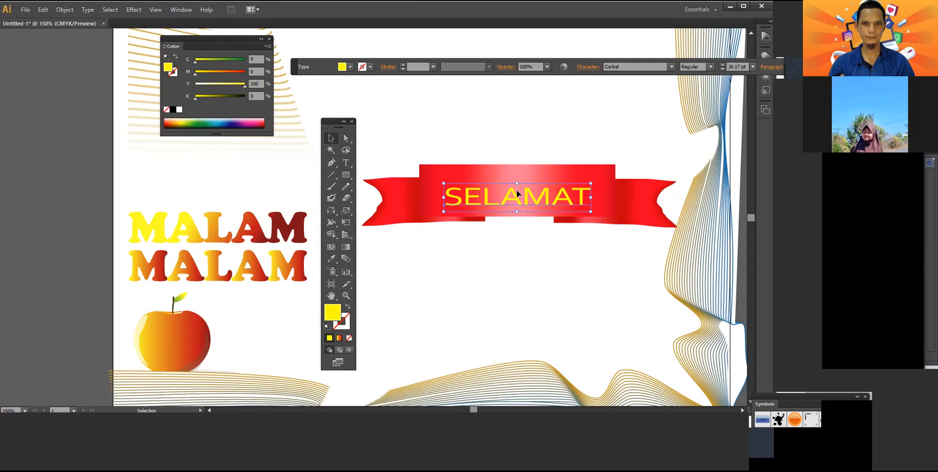
{"action": "left_click_drag", "start_coordinate": [517, 193], "coordinate": [517, 185]}
{"action": "left_click", "coordinate": [527, 273]}
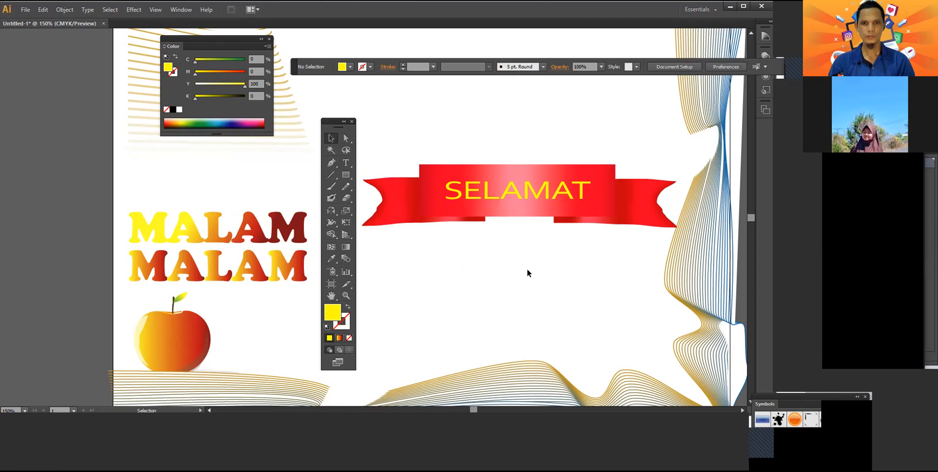
Step: Convert the SELAMAT text to outlines and fill it with a linear yellow-to-dark-red gradient running across the whole word
{"action": "left_click", "coordinate": [511, 195]}
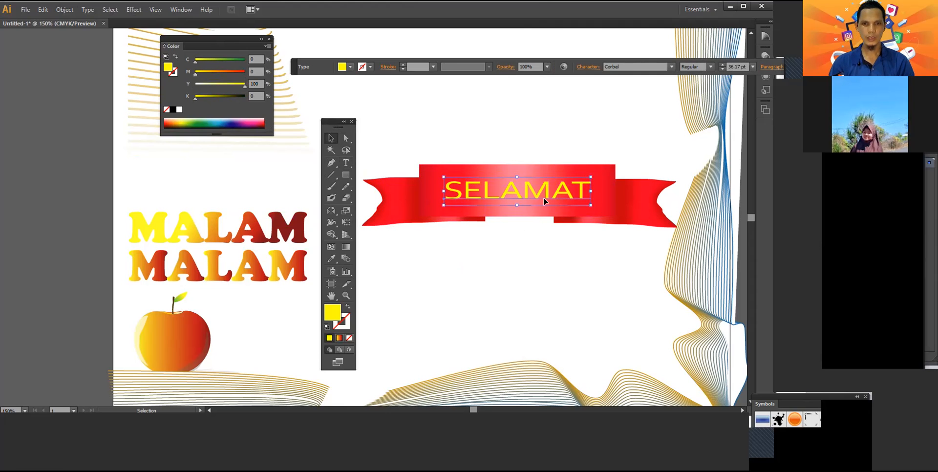
{"action": "right_click", "coordinate": [517, 194]}
{"action": "left_click", "coordinate": [559, 277]}
{"action": "left_click", "coordinate": [346, 246]}
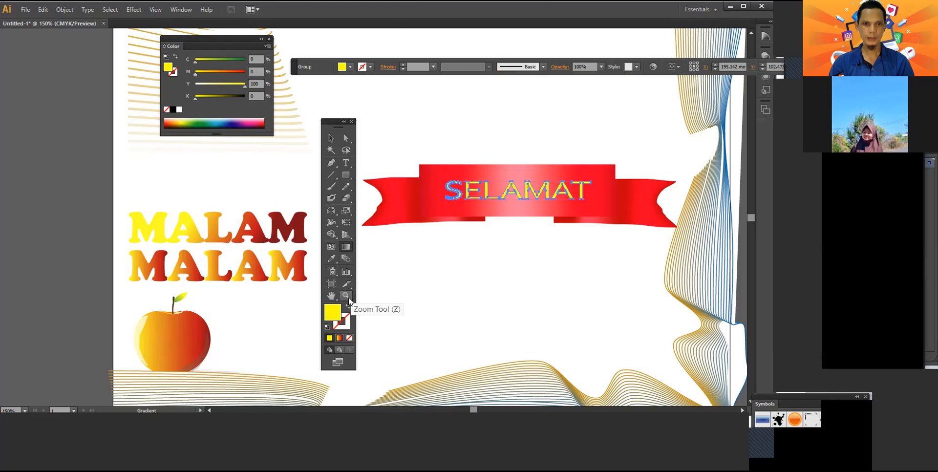
{"action": "left_click", "coordinate": [340, 338]}
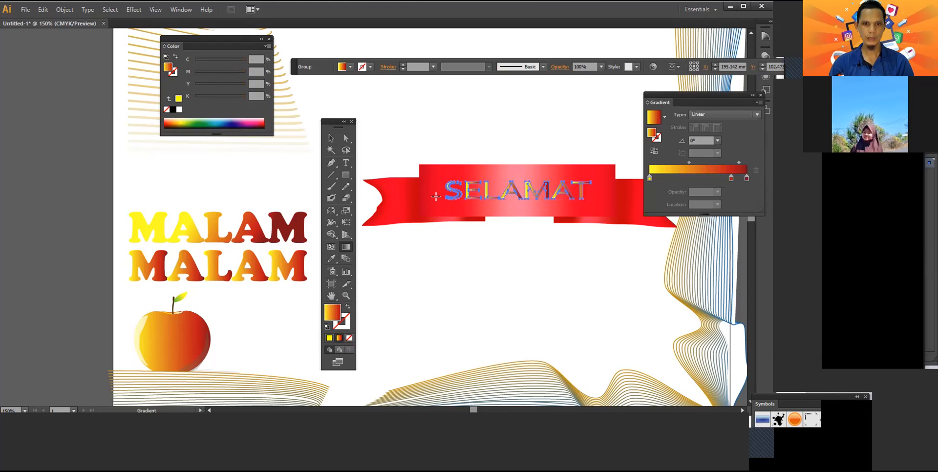
{"action": "left_click_drag", "start_coordinate": [436, 197], "coordinate": [582, 198]}
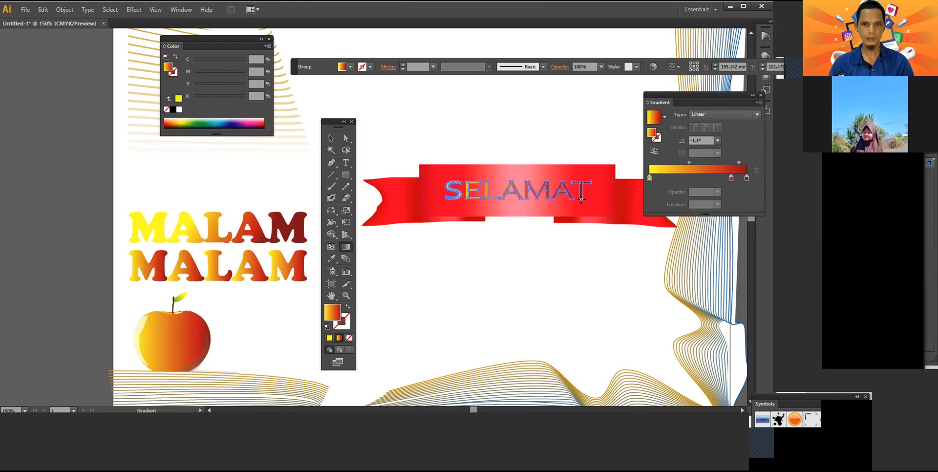
{"action": "left_click", "coordinate": [331, 138]}
{"action": "left_click", "coordinate": [461, 116]}
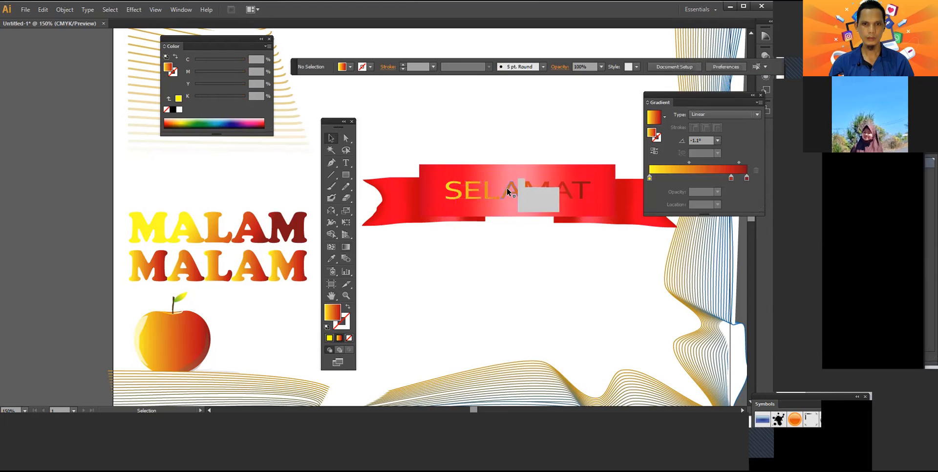
Step: Rearrange the SELAMAT gradient stops with red at 0%, yellow near the middle and dark red at 100%
{"action": "left_click", "coordinate": [529, 196]}
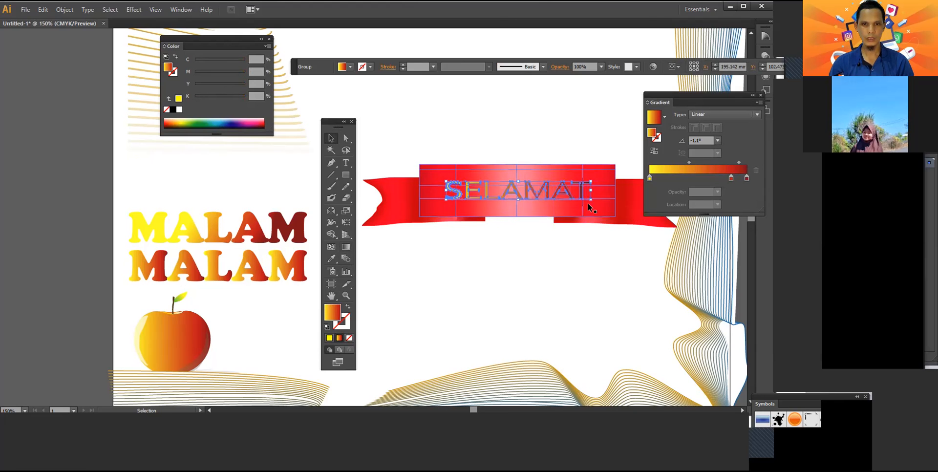
{"action": "mouse_move", "coordinate": [650, 178]}
{"action": "left_mouse_down"}
{"action": "mouse_move", "coordinate": [696, 181]}
{"action": "mouse_move", "coordinate": [644, 181]}
{"action": "left_mouse_up"}
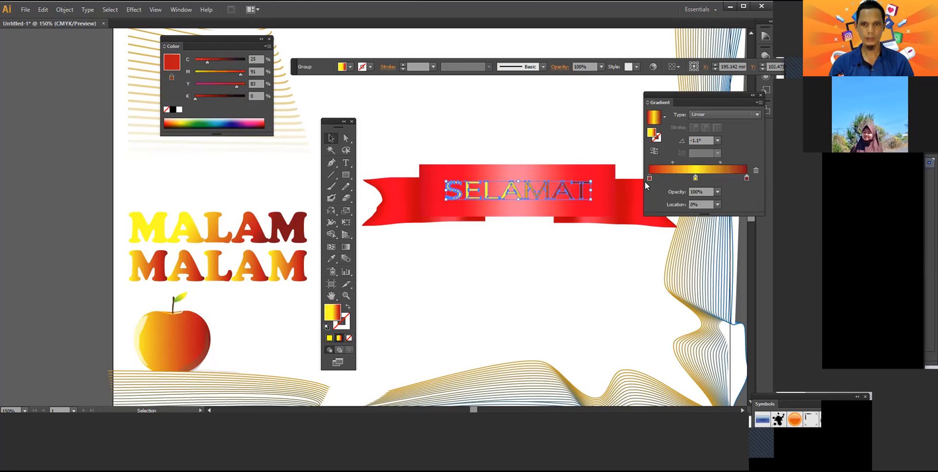
{"action": "left_click", "coordinate": [521, 295]}
Step: Darken the SELAMAT gradient's end stop at 100% to C=50 M=91 Y=83 K=45
{"action": "left_click", "coordinate": [513, 193]}
{"action": "left_click", "coordinate": [747, 178]}
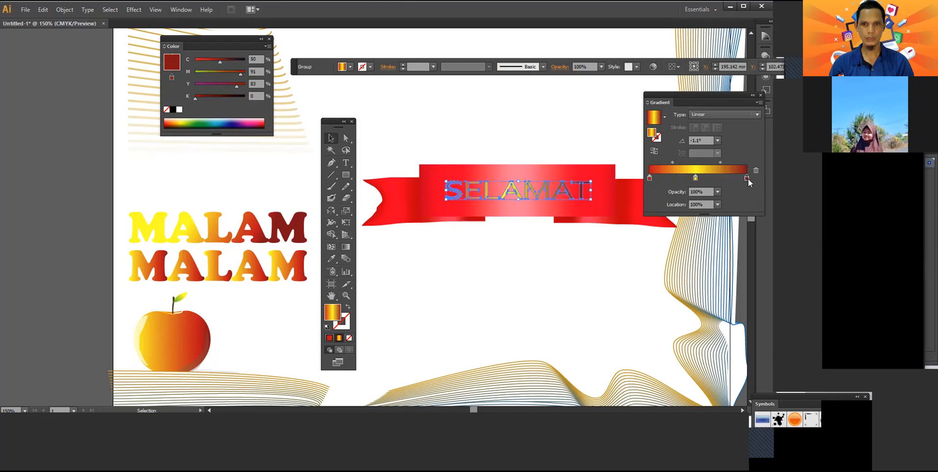
{"action": "left_click", "coordinate": [687, 250]}
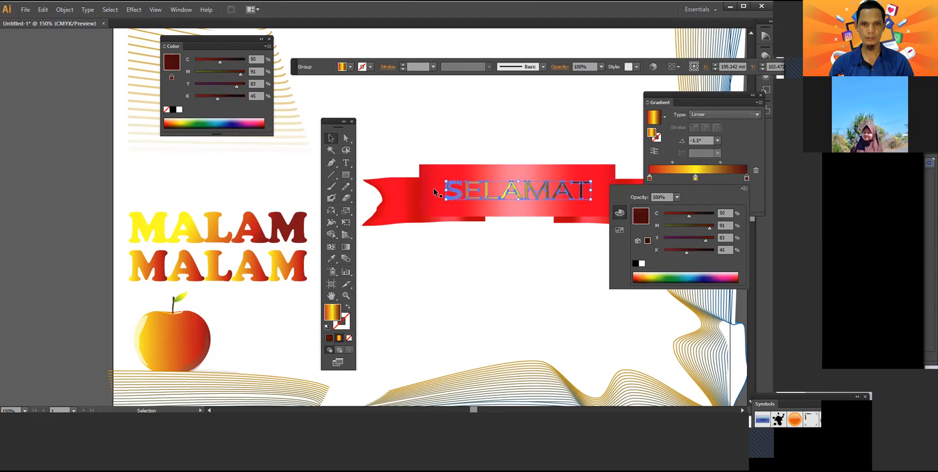
{"action": "left_click", "coordinate": [471, 268]}
{"action": "left_click", "coordinate": [494, 269]}
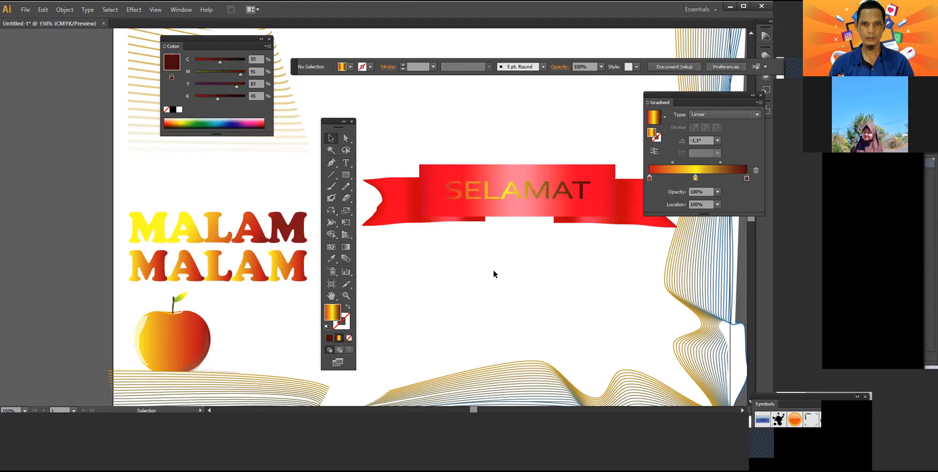
Step: Darken the SELAMAT gradient's starting stop at 0% to C=64 M=91 Y=83 K=0
{"action": "left_click", "coordinate": [511, 199]}
{"action": "left_click", "coordinate": [516, 160]}
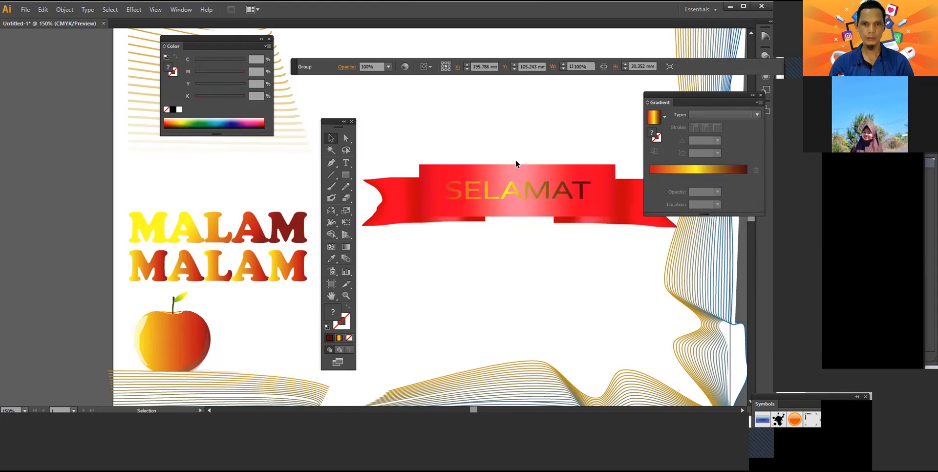
{"action": "left_click", "coordinate": [511, 191]}
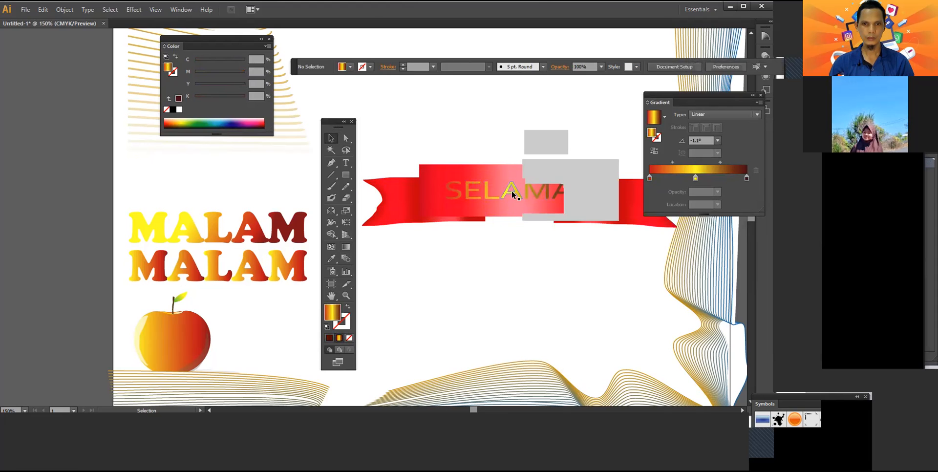
{"action": "left_click", "coordinate": [650, 178]}
{"action": "double_click", "coordinate": [649, 177]}
{"action": "left_click_drag", "start_coordinate": [677, 216], "coordinate": [695, 217]}
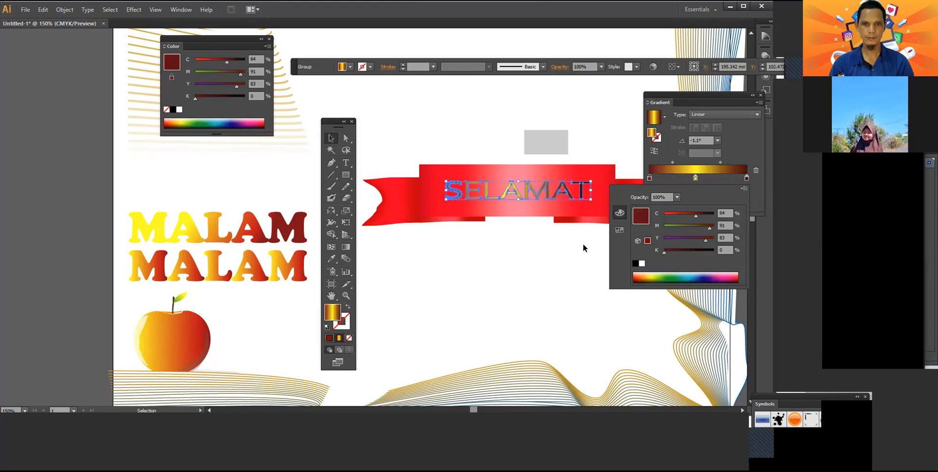
{"action": "left_click", "coordinate": [508, 265]}
Step: Give the outlined SELAMAT lettering a 1 pt white stroke and deselect it
{"action": "left_click", "coordinate": [515, 196]}
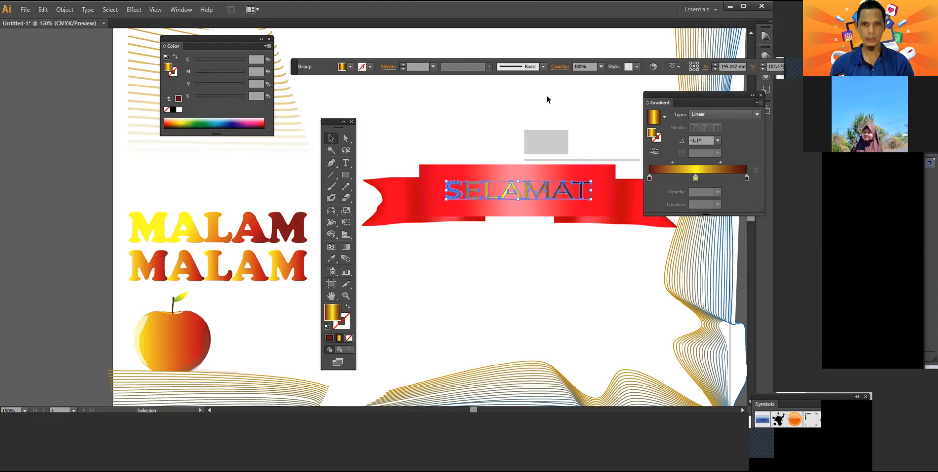
{"action": "left_click", "coordinate": [403, 64]}
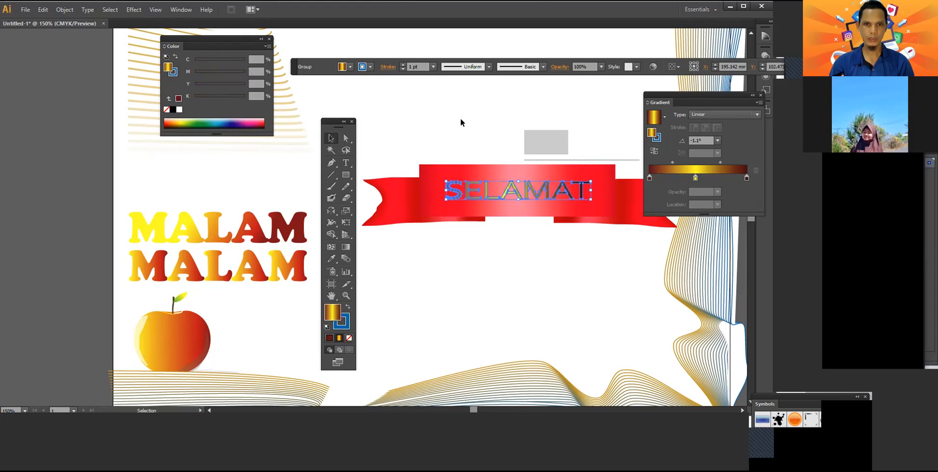
{"action": "left_click", "coordinate": [370, 66]}
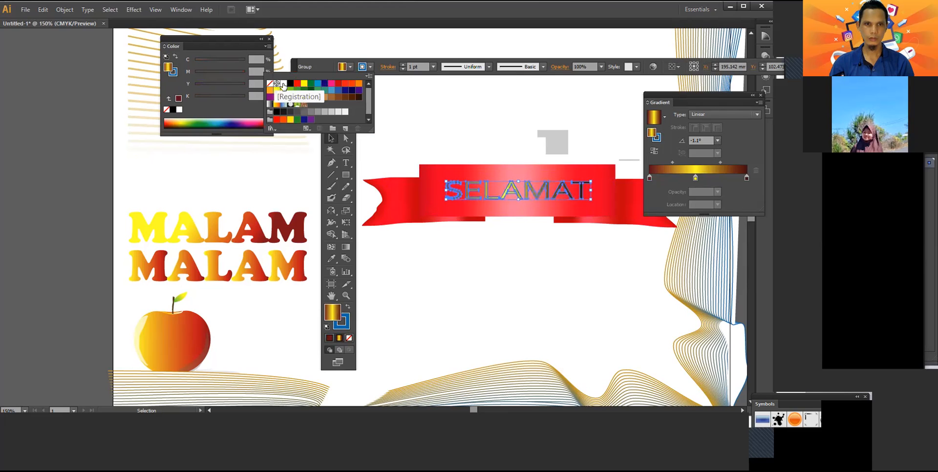
{"action": "left_click", "coordinate": [284, 83]}
{"action": "left_click", "coordinate": [463, 133]}
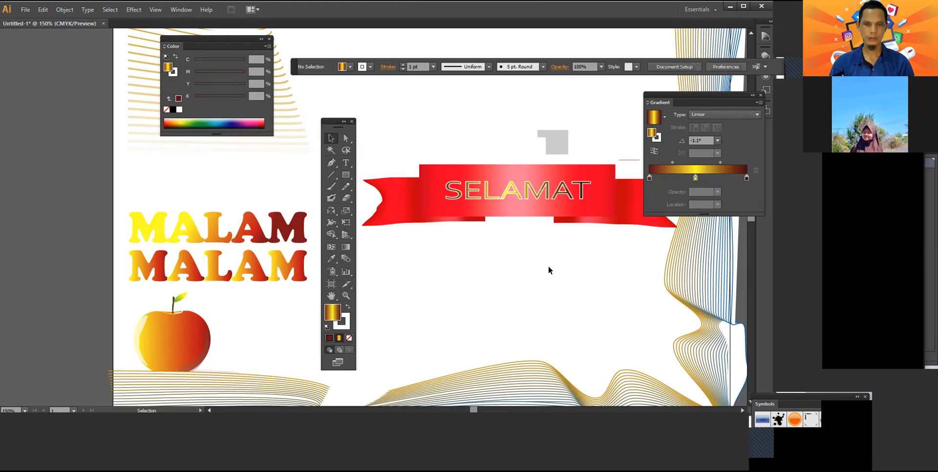
{"action": "scroll", "coordinate": [564, 267], "scroll_direction": "up", "scroll_amount": 1}
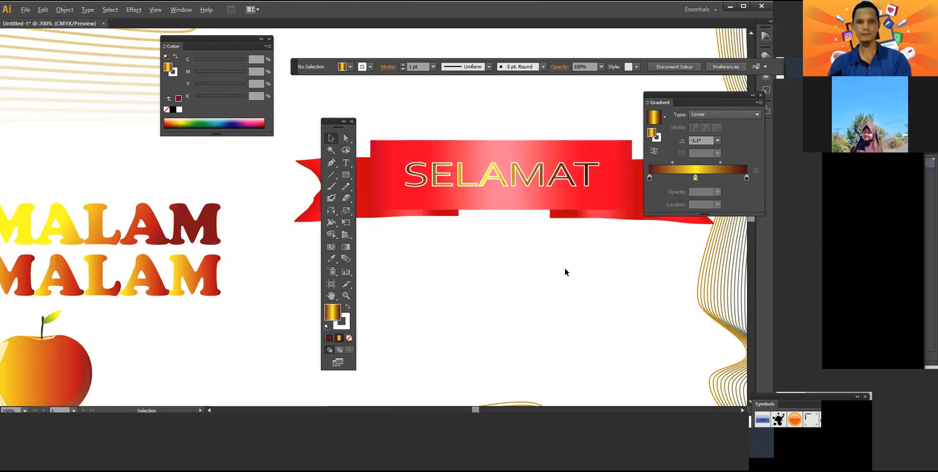
{"action": "key", "text": "space"}
{"action": "left_click_drag", "start_coordinate": [551, 275], "coordinate": [559, 311]}
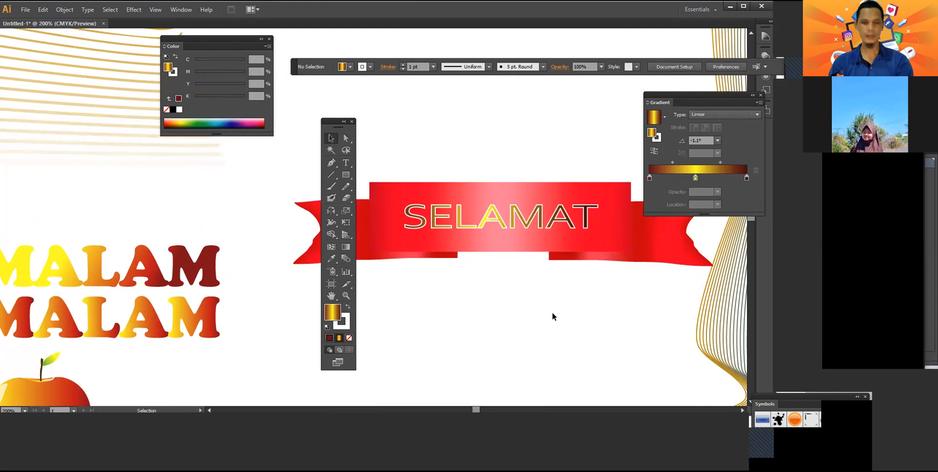
{"action": "scroll", "coordinate": [552, 313], "scroll_direction": "down", "scroll_amount": 1}
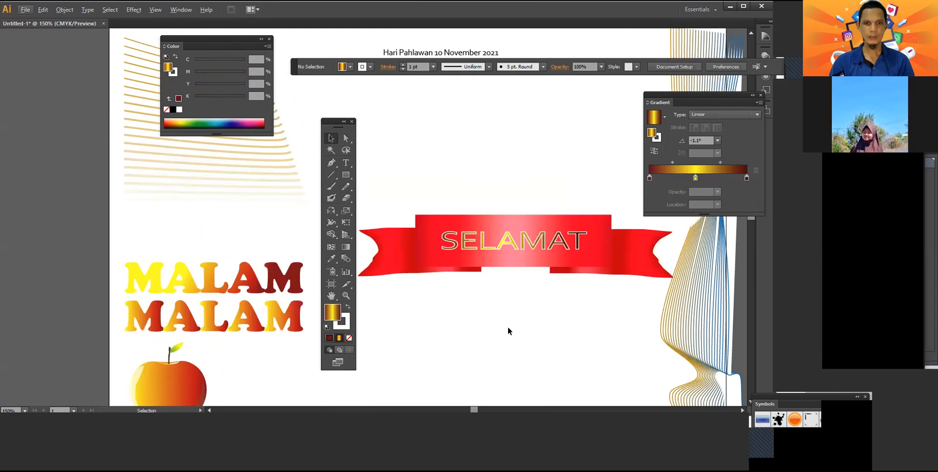
{"action": "left_click", "coordinate": [523, 319]}
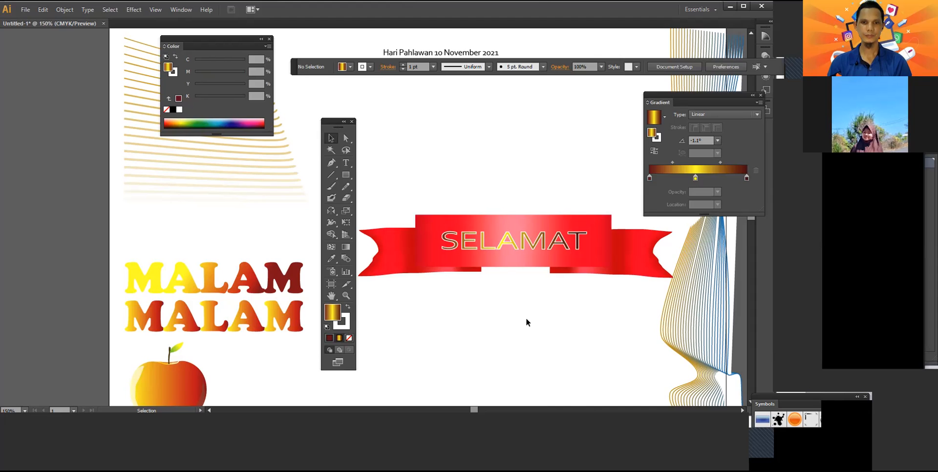
Step: Draw a circle with the Ellipse tool in the empty area below the red SELAMAT ribbon
{"action": "scroll", "coordinate": [526, 318], "scroll_direction": "down", "scroll_amount": 3}
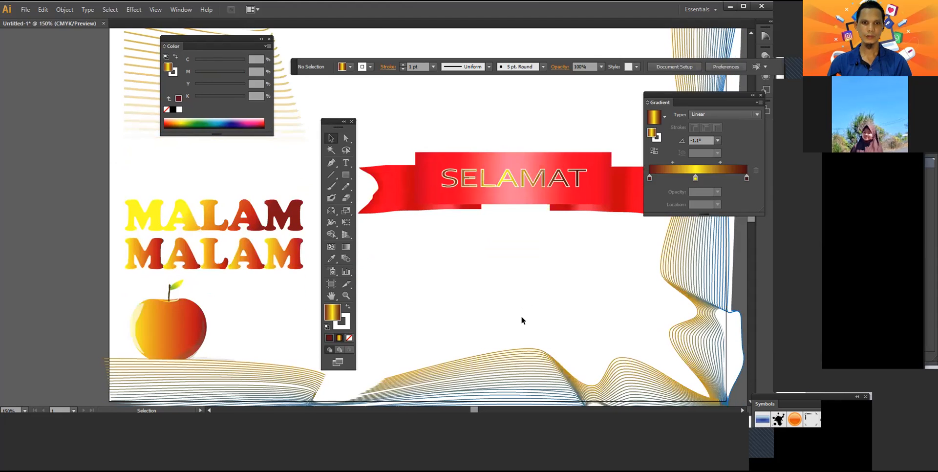
{"action": "left_click", "coordinate": [346, 176]}
{"action": "left_click_drag", "start_coordinate": [346, 177], "coordinate": [383, 201]}
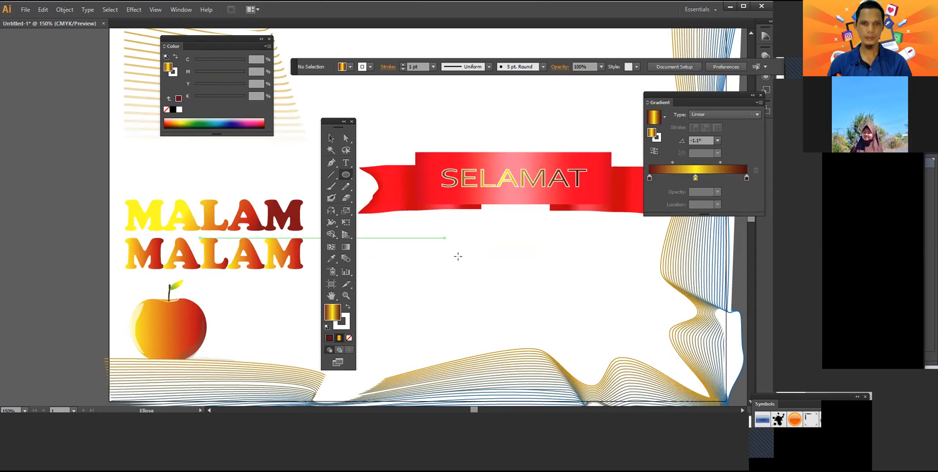
{"action": "left_click_drag", "start_coordinate": [445, 239], "coordinate": [550, 344]}
{"action": "left_click", "coordinate": [331, 139]}
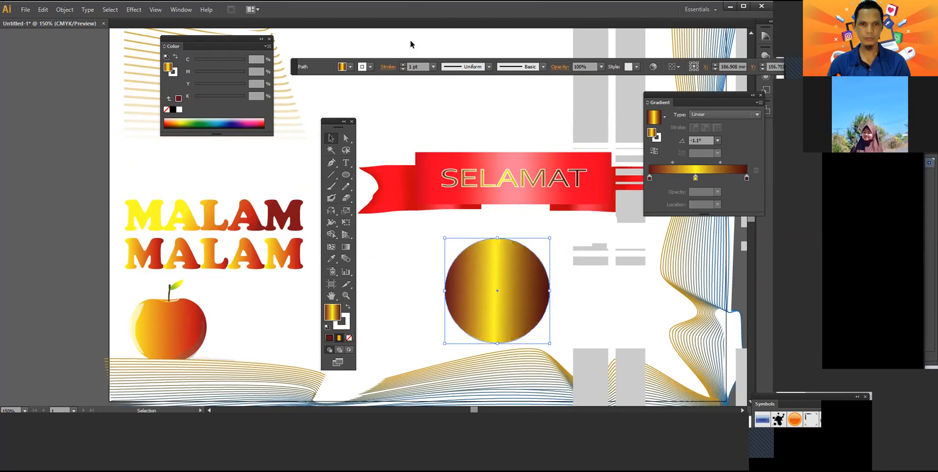
Step: Set the circle's white stroke weight to 7 pt
{"action": "left_click", "coordinate": [403, 64]}
{"action": "left_click", "coordinate": [403, 65]}
{"action": "left_click", "coordinate": [403, 65]}
{"action": "left_click", "coordinate": [403, 65]}
{"action": "left_click", "coordinate": [404, 65]}
{"action": "left_click", "coordinate": [403, 64]}
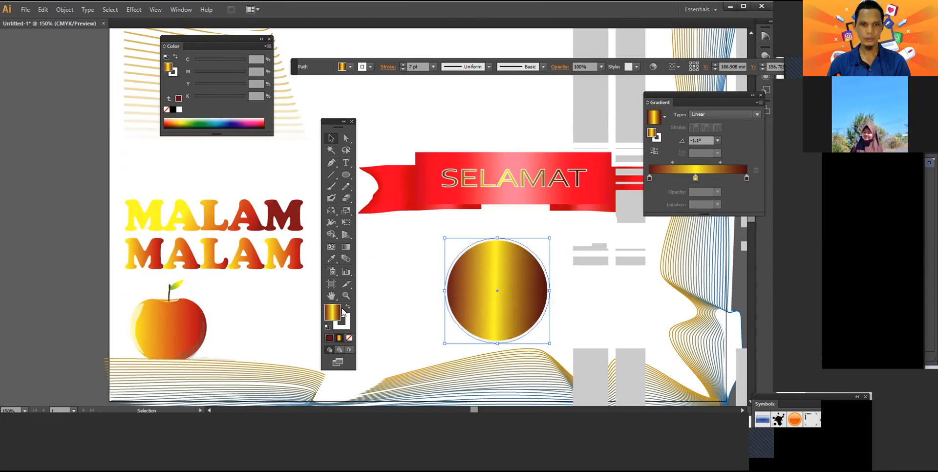
Step: Replace the circle's gradient with a solid CMYK Cyan fill and deselect the circle
{"action": "left_click", "coordinate": [329, 338]}
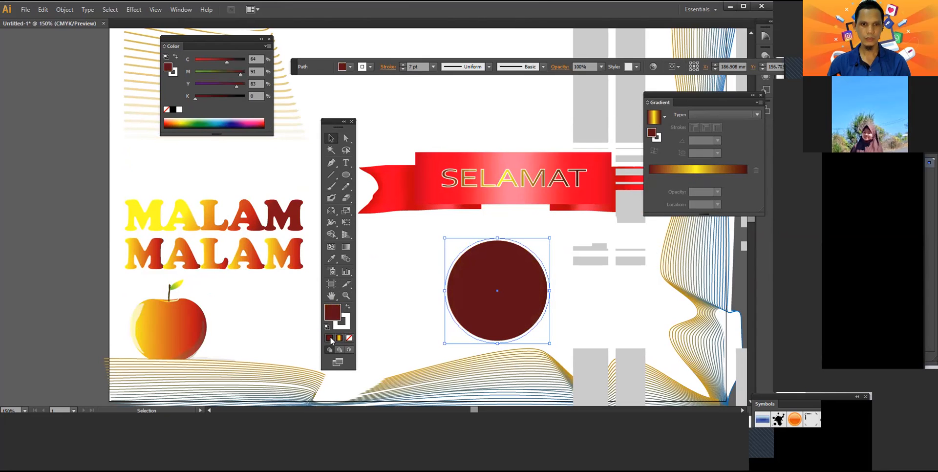
{"action": "left_click", "coordinate": [350, 67]}
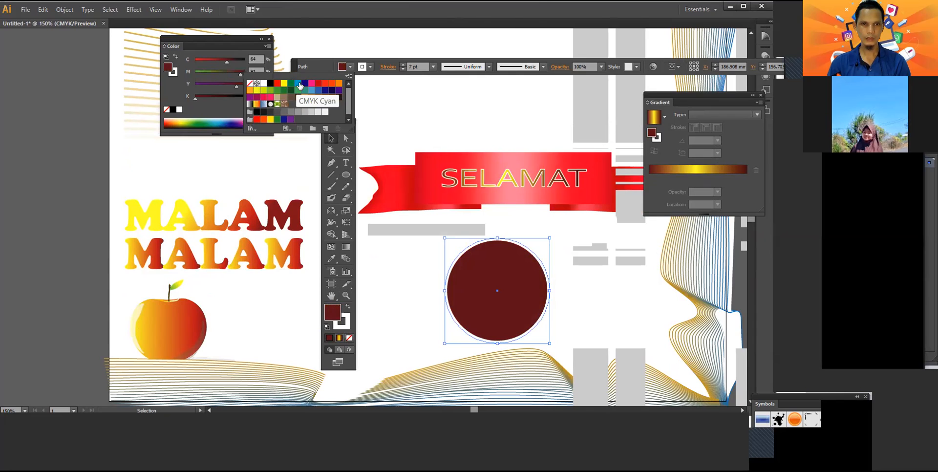
{"action": "left_click", "coordinate": [298, 85]}
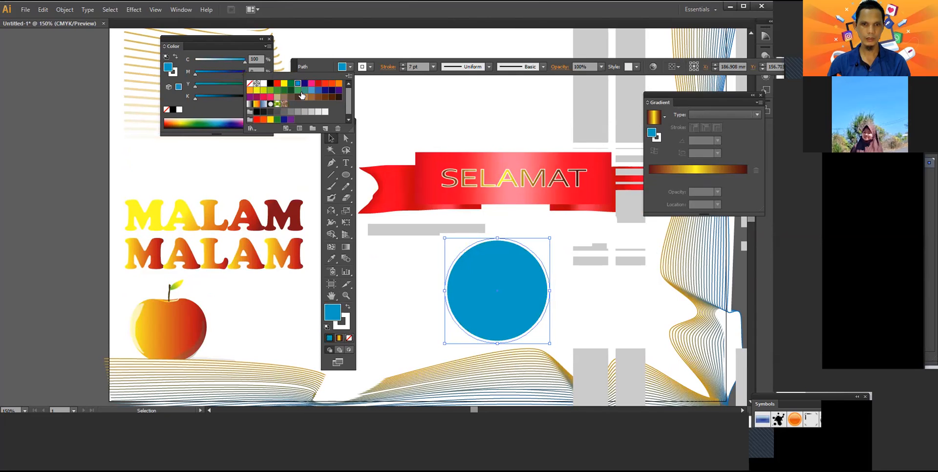
{"action": "left_click", "coordinate": [415, 291]}
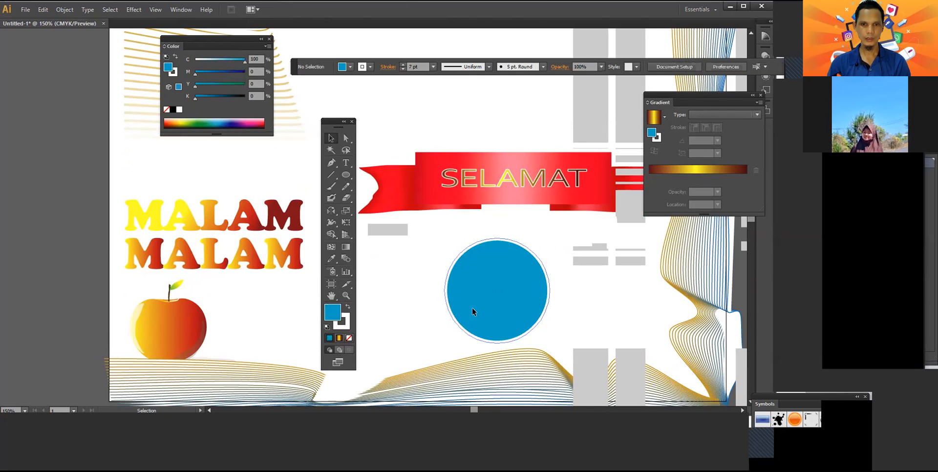
Step: Shift the cyan circle slightly to the left and up beneath the ribbon
{"action": "left_click", "coordinate": [380, 283]}
{"action": "left_click_drag", "start_coordinate": [502, 303], "coordinate": [488, 300]}
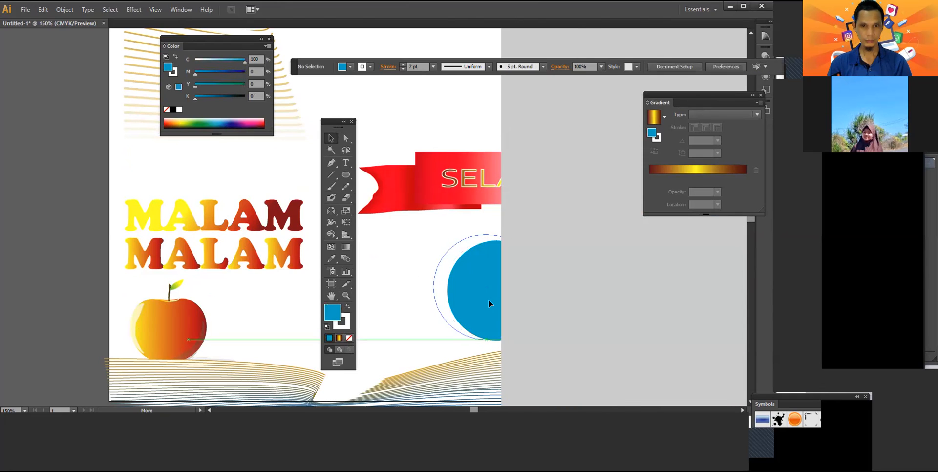
{"action": "left_click", "coordinate": [558, 267]}
{"action": "left_click", "coordinate": [535, 270]}
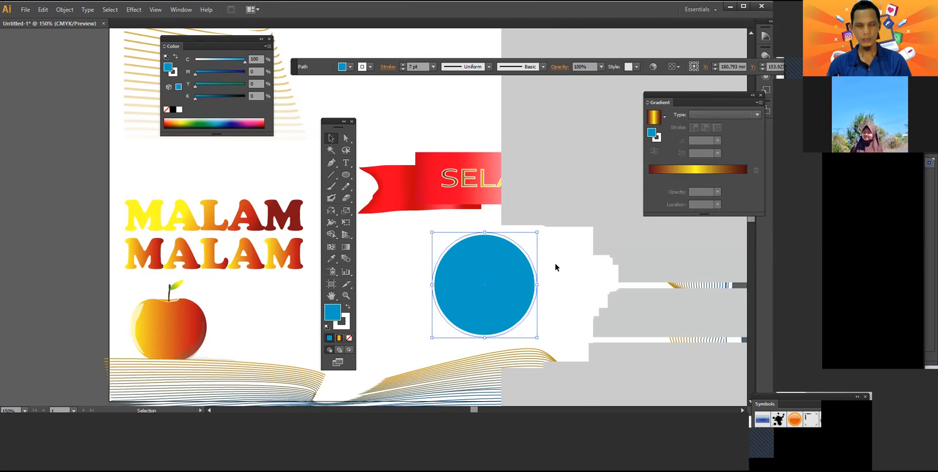
Step: Try to cut a segment from the circle's lower-right side with the Scissors tool and pull it away
{"action": "left_click", "coordinate": [349, 198]}
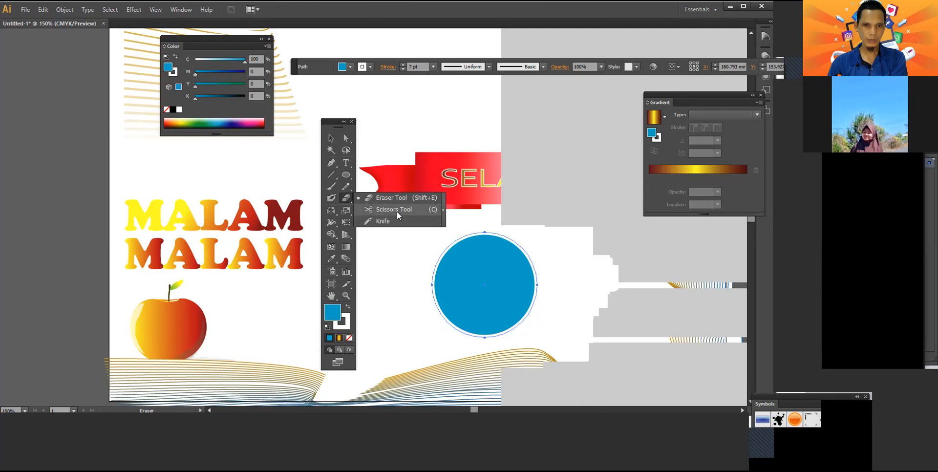
{"action": "left_click", "coordinate": [397, 211]}
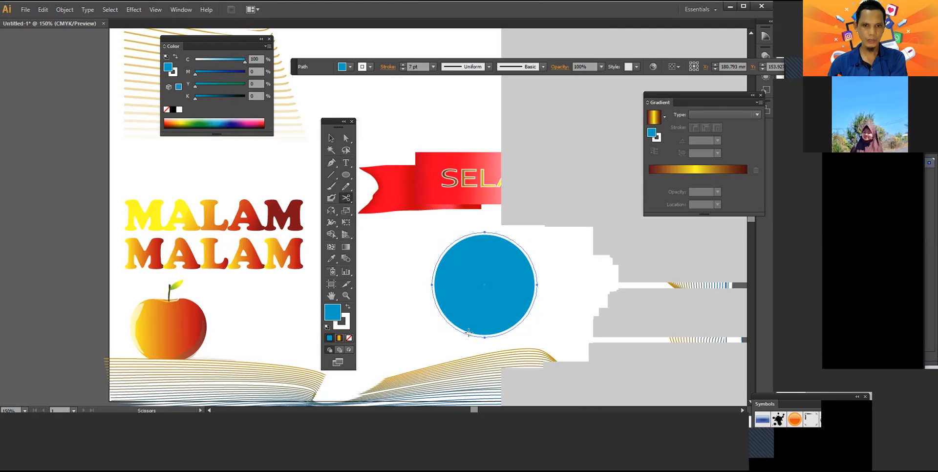
{"action": "left_click", "coordinate": [469, 333]}
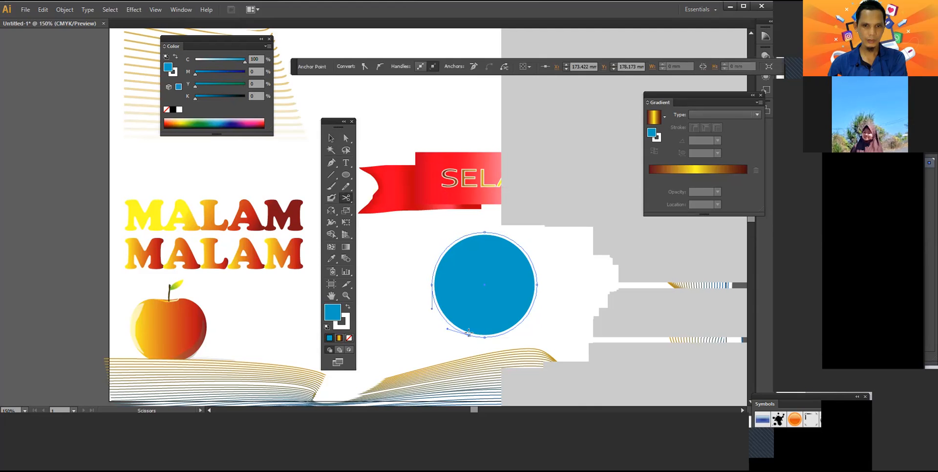
{"action": "left_click", "coordinate": [535, 276]}
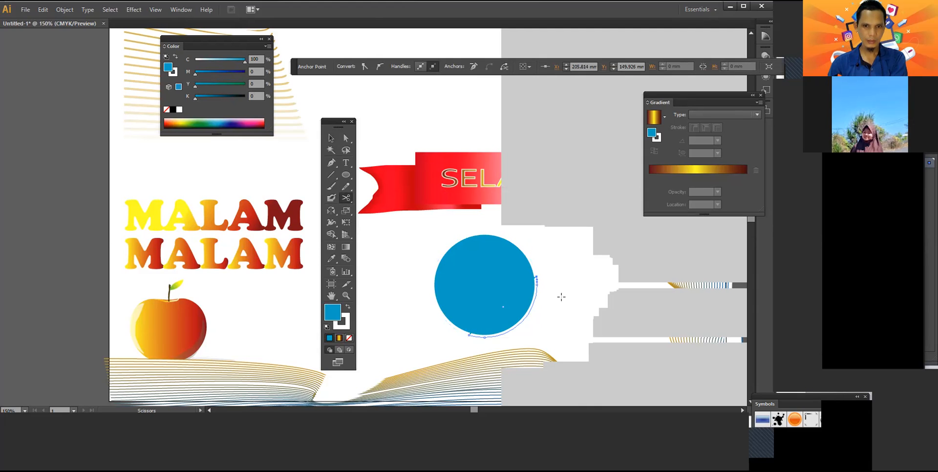
{"action": "left_click", "coordinate": [336, 140]}
{"action": "left_click", "coordinate": [403, 316]}
{"action": "left_click_drag", "start_coordinate": [509, 328], "coordinate": [549, 339]}
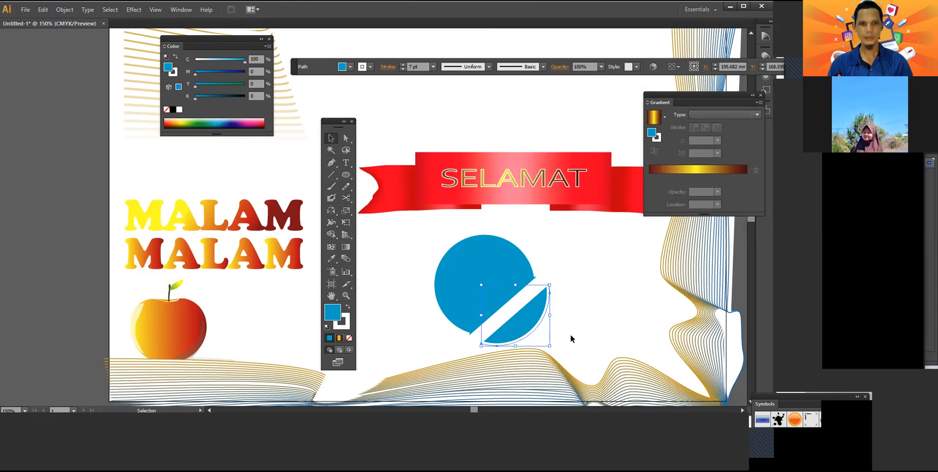
{"action": "key", "text": "ctrl+z"}
{"action": "key", "text": "ctrl+z"}
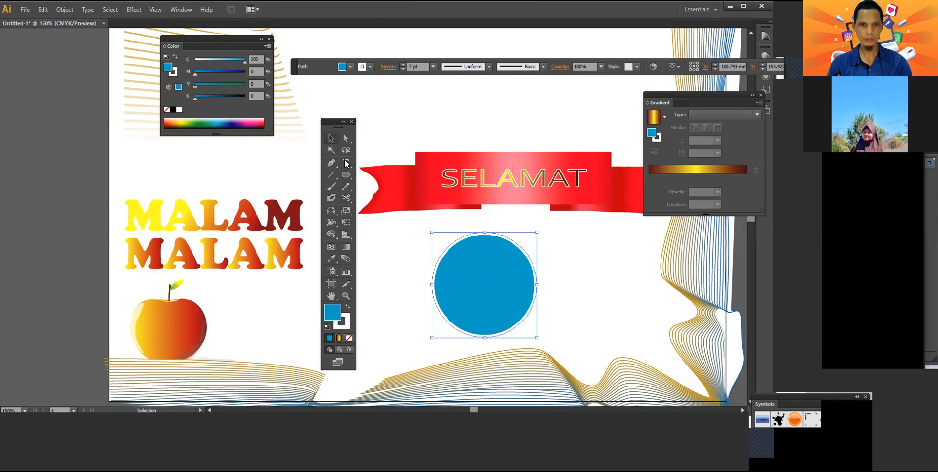
Step: Cut a segment from the circle's upper-right side with the Scissors tool, keeping it in place
{"action": "left_click", "coordinate": [346, 197]}
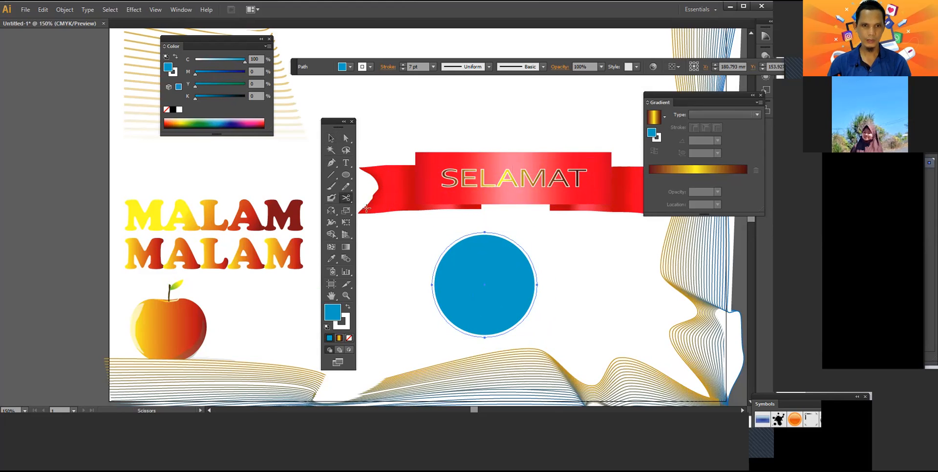
{"action": "left_click", "coordinate": [462, 236]}
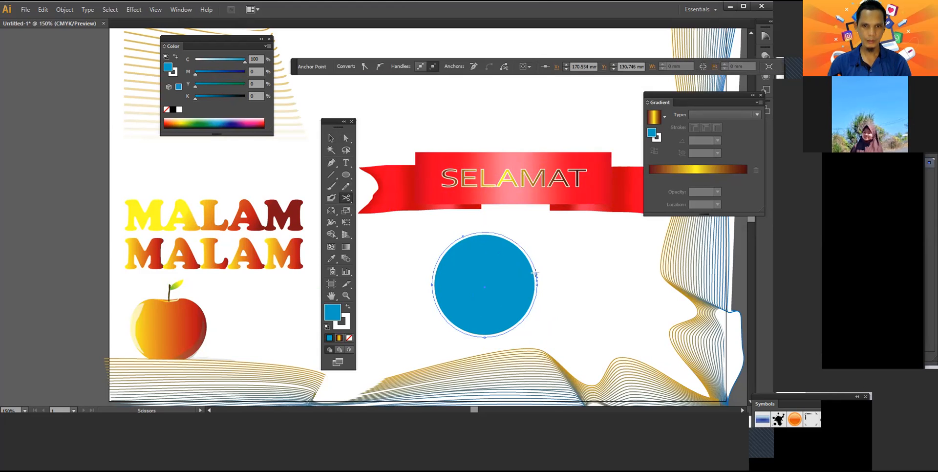
{"action": "key", "text": "v"}
{"action": "left_click", "coordinate": [527, 241]}
{"action": "left_click", "coordinate": [512, 251]}
{"action": "left_click_drag", "start_coordinate": [509, 253], "coordinate": [520, 231]}
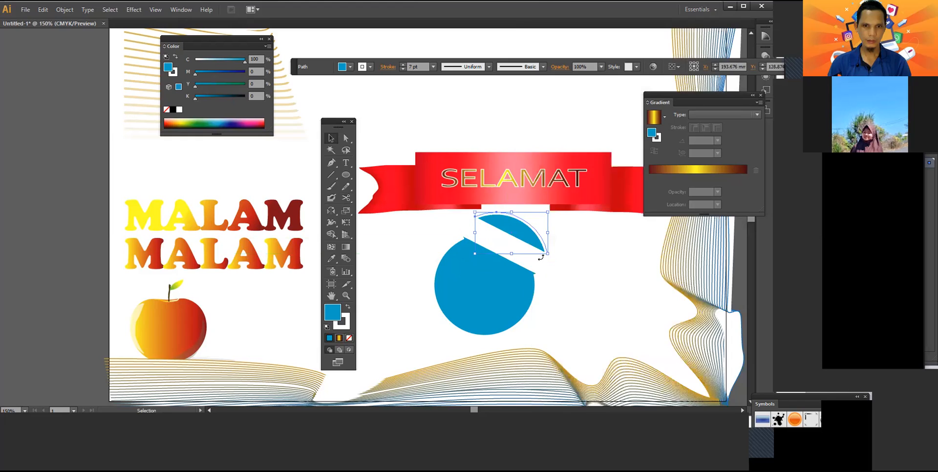
{"action": "key", "text": "ctrl+z"}
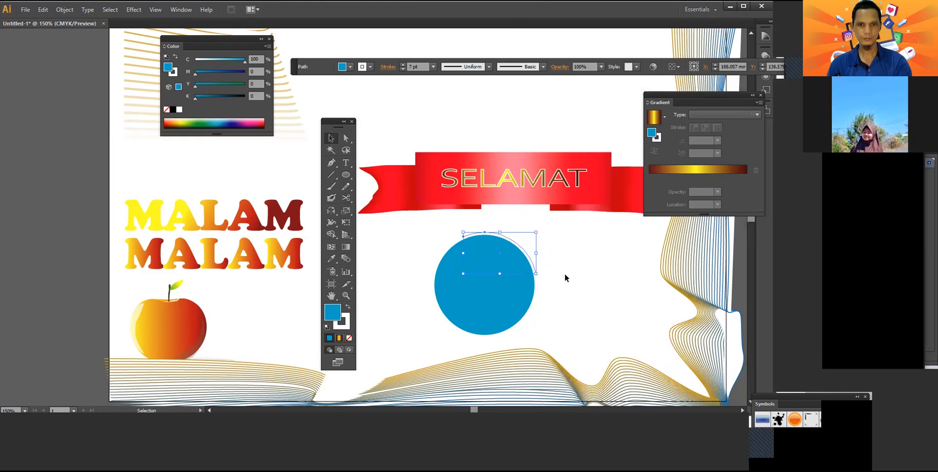
Step: Reflect the cut segment and rotate it so its curved edge folds inward over the circle
{"action": "left_click", "coordinate": [331, 212]}
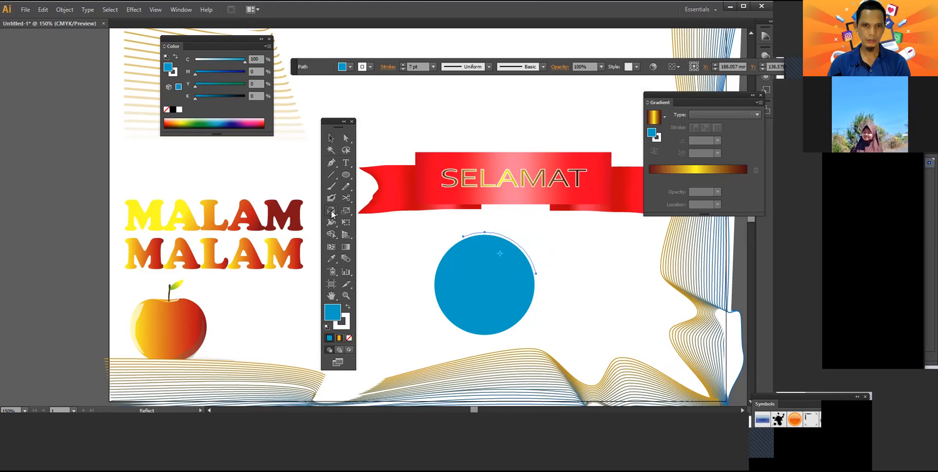
{"action": "double_click", "coordinate": [332, 213]}
{"action": "left_click", "coordinate": [393, 274]}
{"action": "key", "text": "v"}
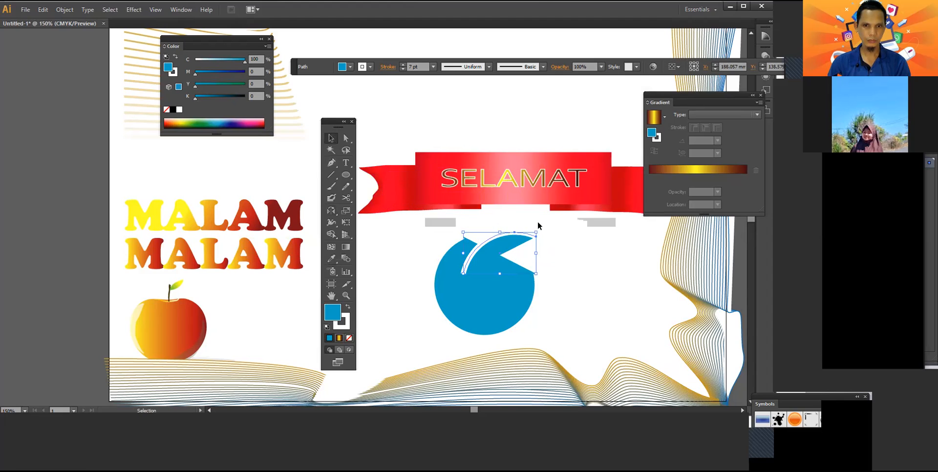
{"action": "left_click_drag", "start_coordinate": [539, 226], "coordinate": [458, 241]}
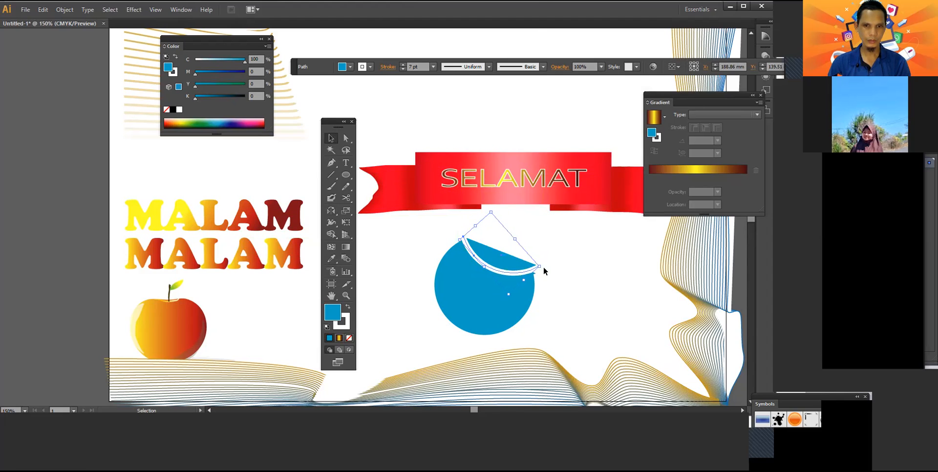
Step: Move the folded segment slightly down and pull its right end anchor in to meet the circle's cut edge
{"action": "left_click_drag", "start_coordinate": [515, 267], "coordinate": [515, 274]}
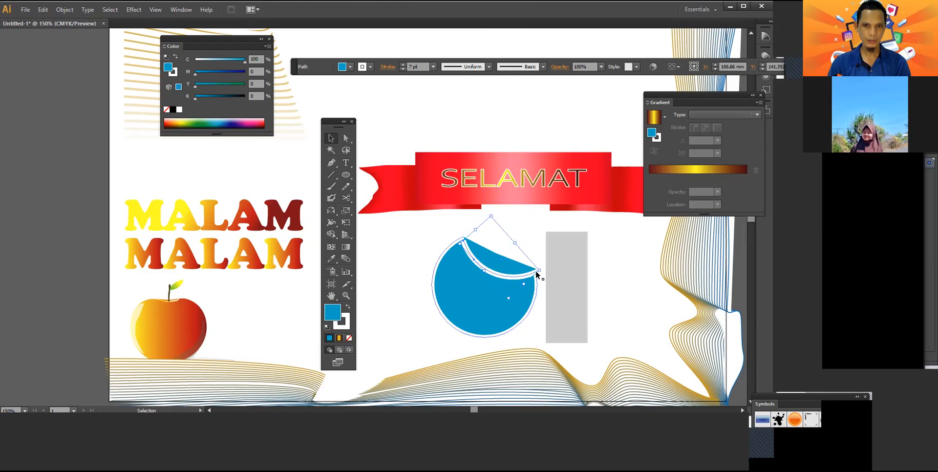
{"action": "left_click", "coordinate": [346, 138]}
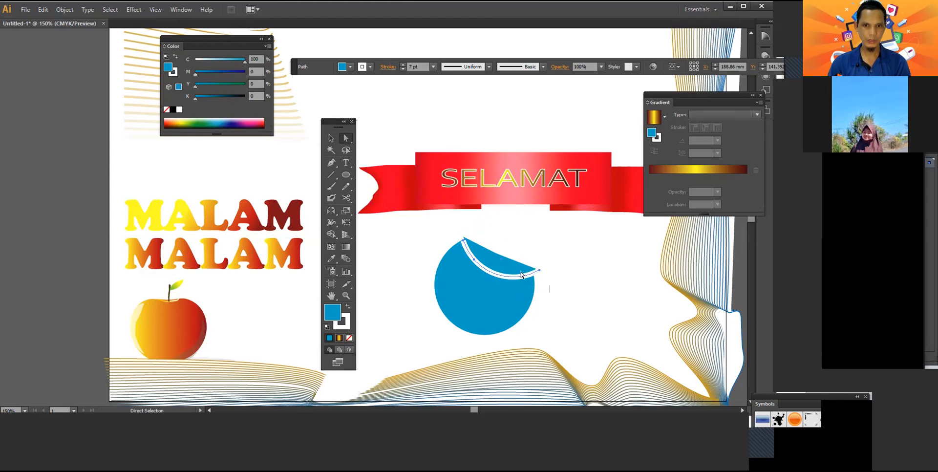
{"action": "left_click_drag", "start_coordinate": [540, 274], "coordinate": [534, 277]}
{"action": "left_click", "coordinate": [331, 139]}
{"action": "left_click", "coordinate": [594, 297]}
{"action": "left_click", "coordinate": [511, 277]}
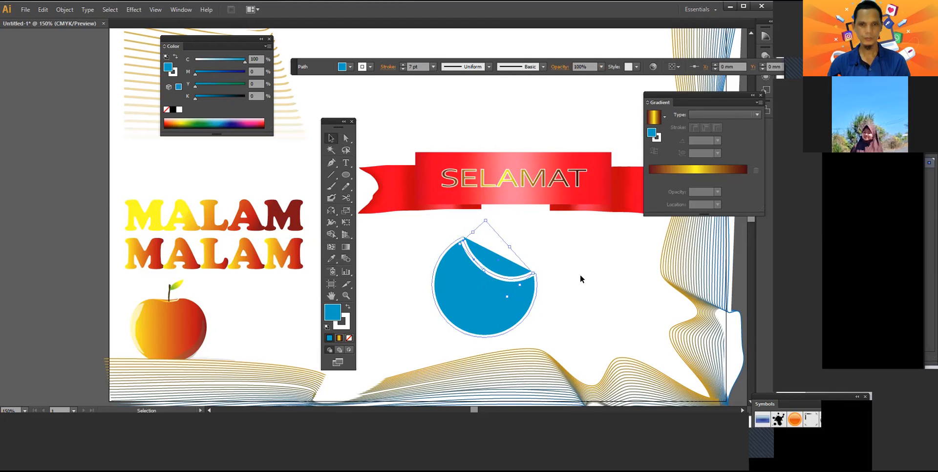
Step: Paste a copy of the folded segment, then darken the original to K=14 and remove its stroke
{"action": "key", "text": "a"}
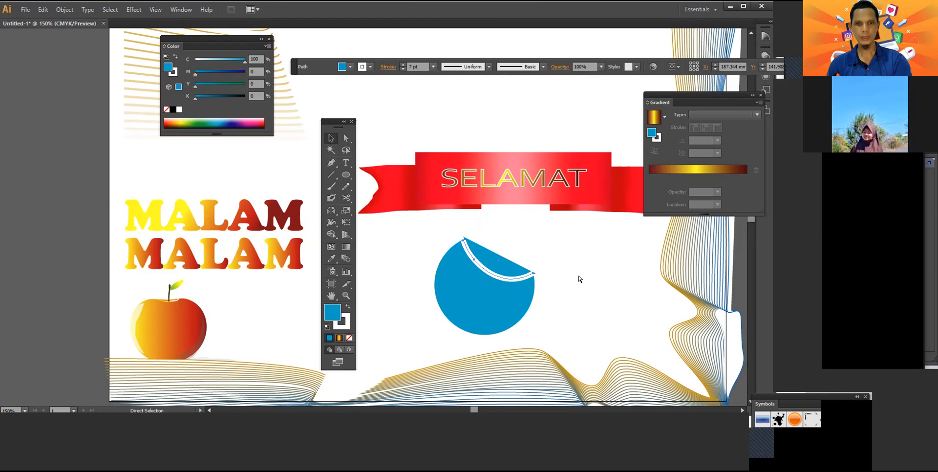
{"action": "key", "text": "ctrl+v"}
{"action": "left_click", "coordinate": [521, 276]}
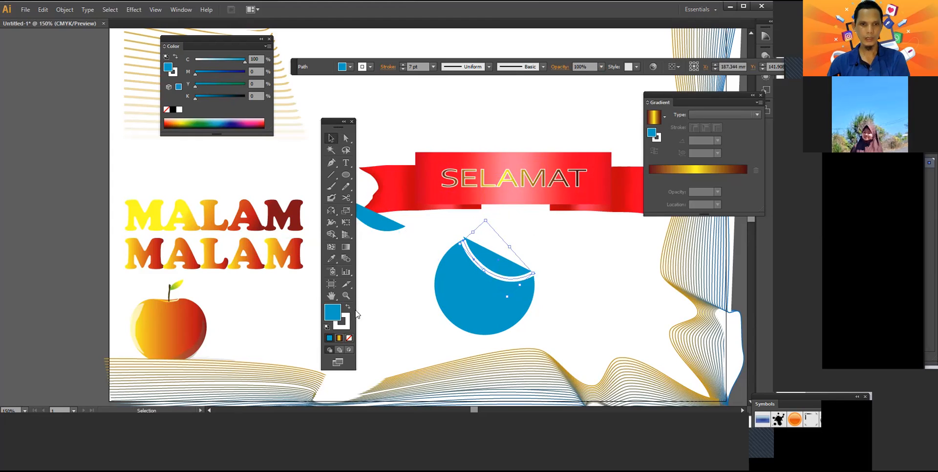
{"action": "left_click_drag", "start_coordinate": [198, 98], "coordinate": [201, 98]}
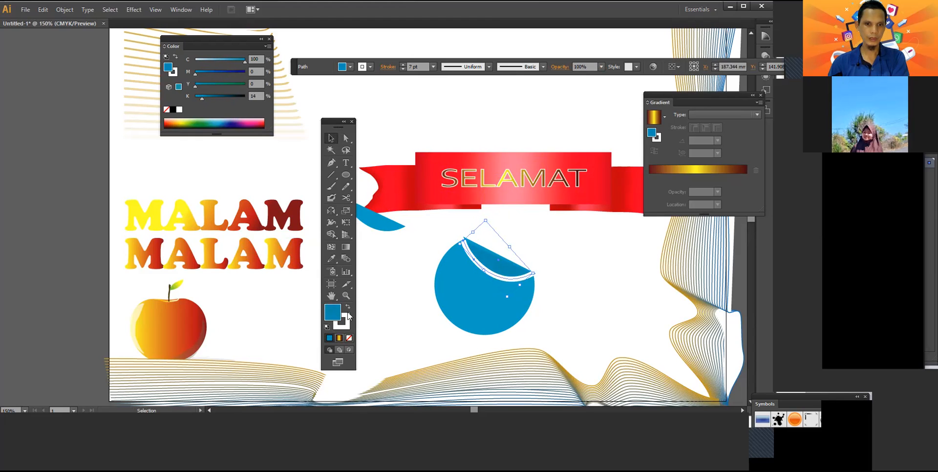
{"action": "left_click", "coordinate": [350, 337]}
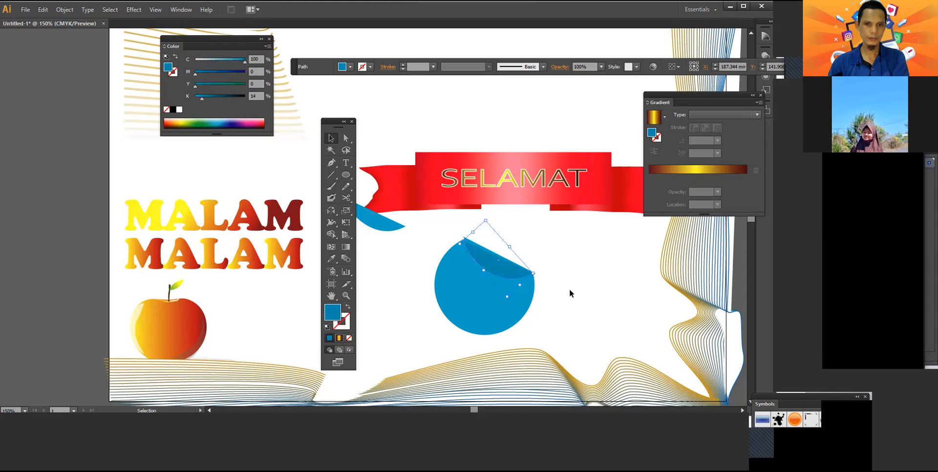
Step: Bring the pasted segment beside the circle's cut edge and nudge the circle slightly down
{"action": "mouse_move", "coordinate": [381, 223]}
{"action": "left_mouse_down"}
{"action": "mouse_move", "coordinate": [415, 242]}
{"action": "mouse_move", "coordinate": [502, 256]}
{"action": "mouse_move", "coordinate": [504, 280]}
{"action": "mouse_move", "coordinate": [504, 257]}
{"action": "left_mouse_up"}
{"action": "left_click", "coordinate": [489, 272]}
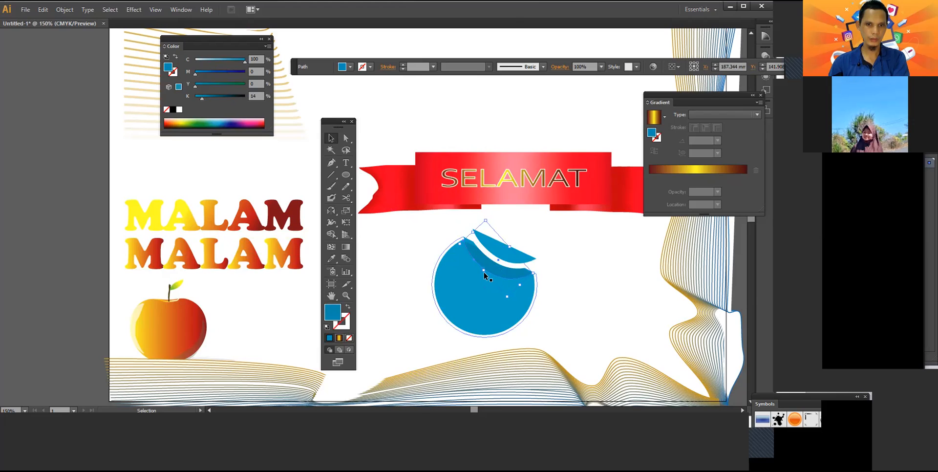
{"action": "left_click_drag", "start_coordinate": [483, 271], "coordinate": [481, 273]}
{"action": "left_click_drag", "start_coordinate": [536, 274], "coordinate": [537, 275]}
{"action": "left_click", "coordinate": [536, 275]}
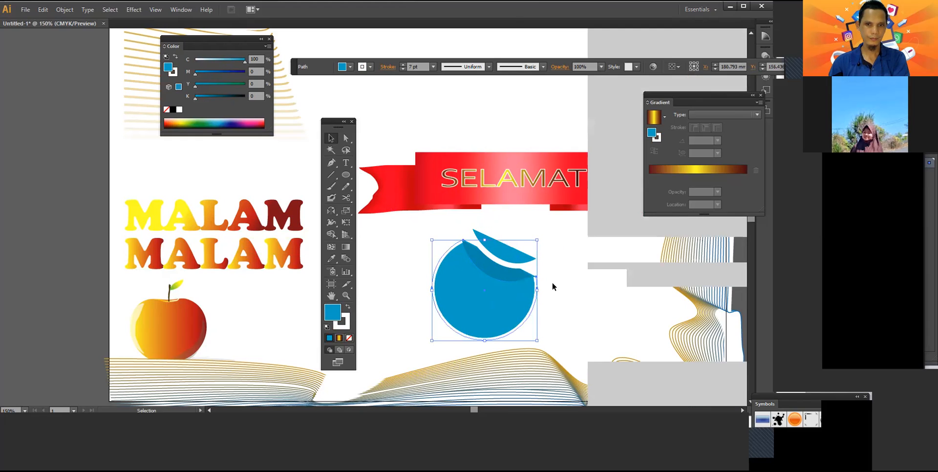
Step: Place the white-stroked segment over the darker fold, aligning its ends with the circle's cut corners
{"action": "left_click", "coordinate": [552, 283]}
{"action": "left_click", "coordinate": [520, 266]}
{"action": "left_click_drag", "start_coordinate": [520, 266], "coordinate": [509, 295]}
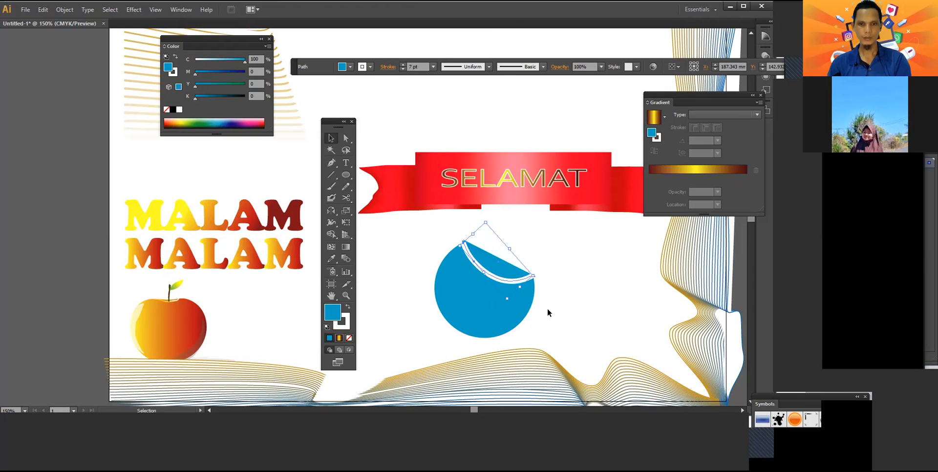
Step: Reduce the folded segment's white stroke weight to 2 pt
{"action": "scroll", "coordinate": [547, 309], "scroll_direction": "up", "scroll_amount": 2}
{"action": "scroll", "coordinate": [552, 292], "scroll_direction": "up", "scroll_amount": 1}
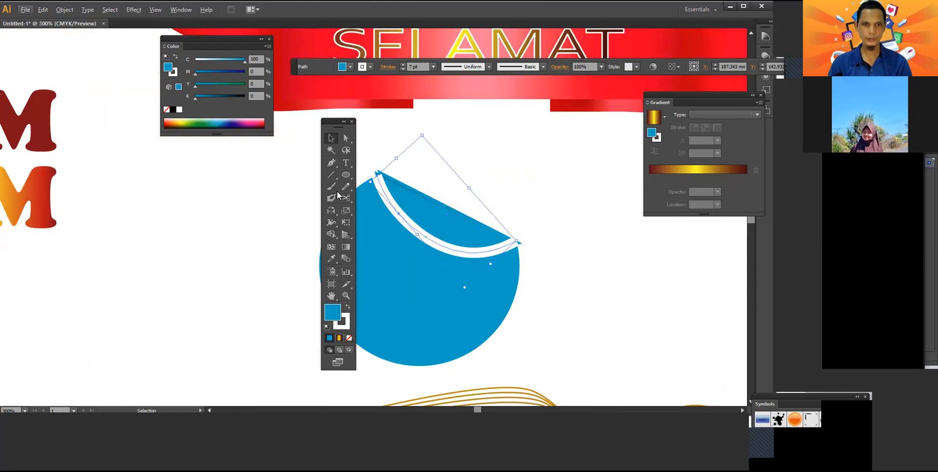
{"action": "left_click", "coordinate": [402, 70]}
{"action": "left_click", "coordinate": [402, 70]}
{"action": "left_click", "coordinate": [402, 70]}
{"action": "left_click", "coordinate": [402, 70]}
{"action": "left_click", "coordinate": [402, 70]}
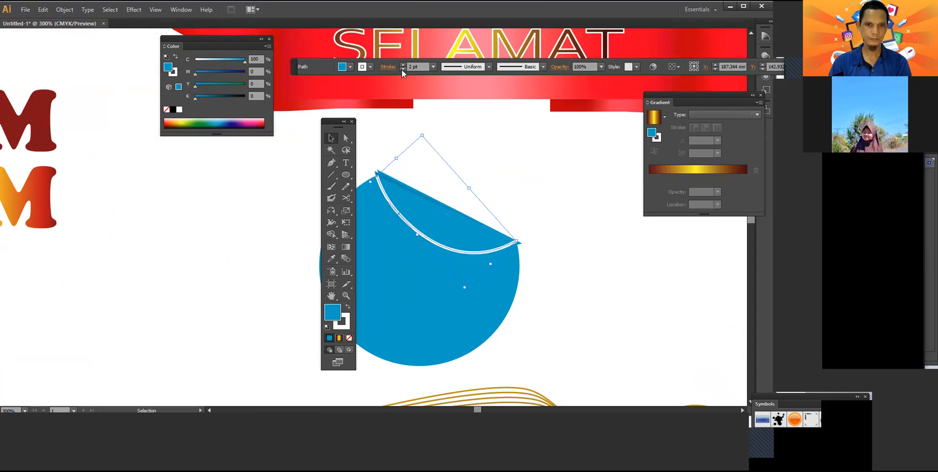
Step: Align the white-stroked segment with the circle's cut edge and shift the darker segment slightly down as a shadow
{"action": "left_click", "coordinate": [530, 236]}
{"action": "left_click", "coordinate": [468, 237]}
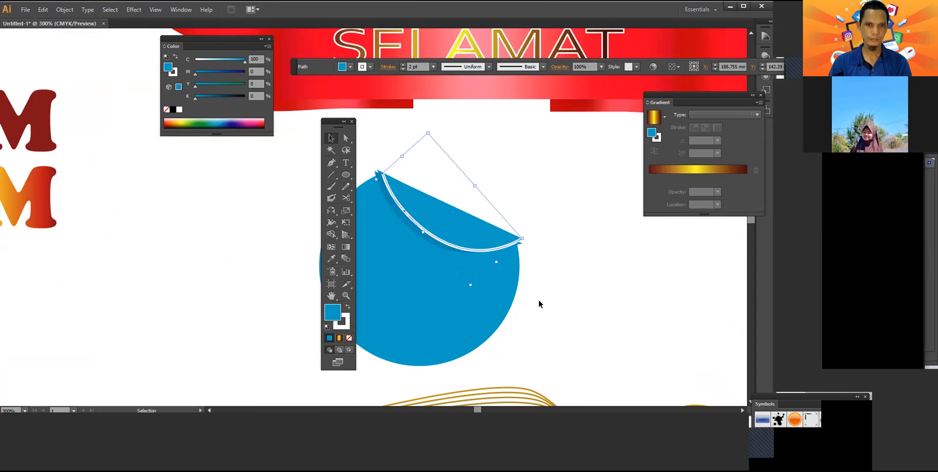
{"action": "left_click", "coordinate": [557, 301]}
{"action": "left_click", "coordinate": [404, 225]}
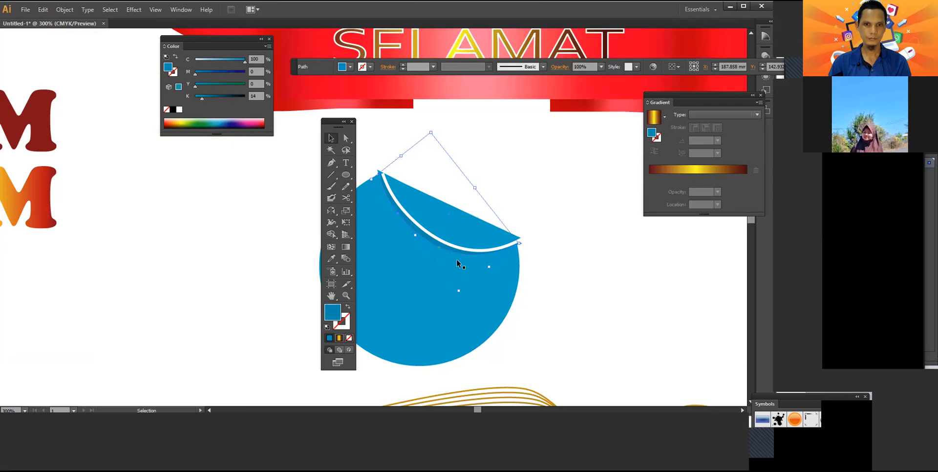
{"action": "left_click_drag", "start_coordinate": [490, 268], "coordinate": [491, 276]}
Step: Move the shadow's protruding anchor point at the fold's lower end inside the circle's edge
{"action": "left_click", "coordinate": [346, 139]}
{"action": "left_click", "coordinate": [522, 250]}
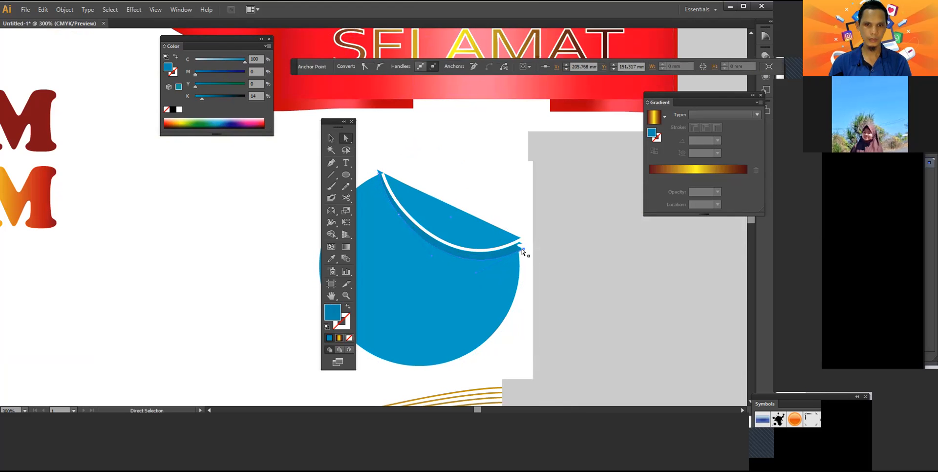
{"action": "left_click", "coordinate": [521, 249]}
{"action": "left_click_drag", "start_coordinate": [519, 244], "coordinate": [517, 245]}
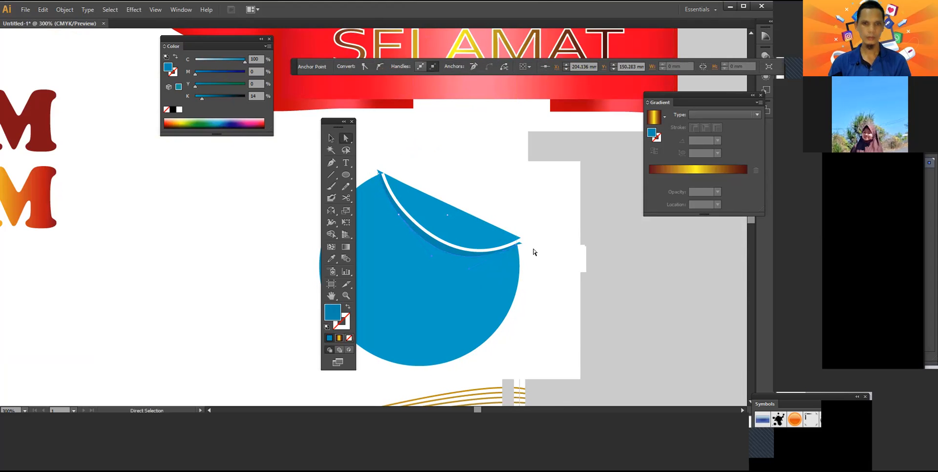
{"action": "left_click", "coordinate": [533, 251]}
{"action": "scroll", "coordinate": [534, 252], "scroll_direction": "down", "scroll_amount": 1}
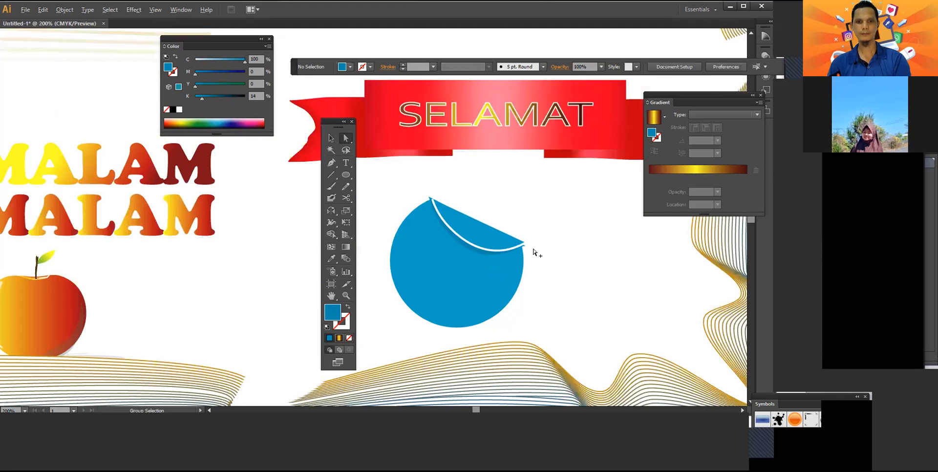
{"action": "scroll", "coordinate": [534, 252], "scroll_direction": "down", "scroll_amount": 1}
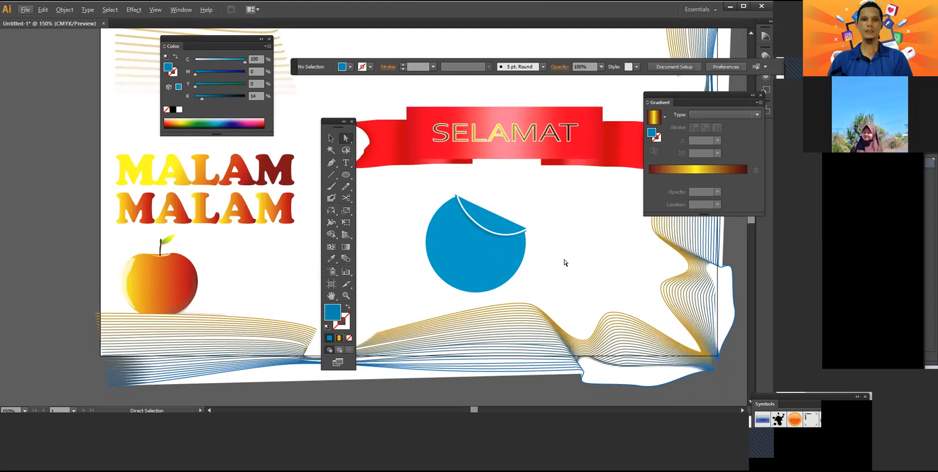
Step: Make the Eraser the active cutting tool and nudge the apple group up, clear of the wavy lines
{"action": "scroll", "coordinate": [566, 263], "scroll_direction": "up", "scroll_amount": 1}
{"action": "scroll", "coordinate": [566, 263], "scroll_direction": "up", "scroll_amount": 3}
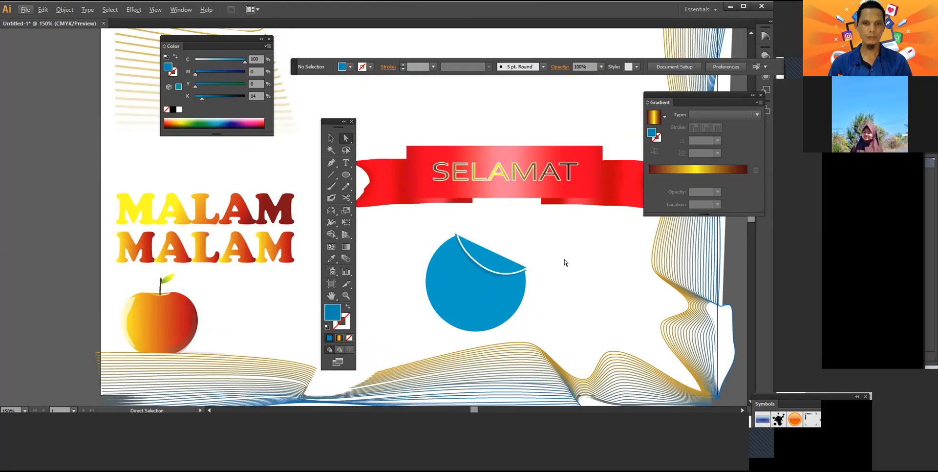
{"action": "scroll", "coordinate": [566, 262], "scroll_direction": "down", "scroll_amount": 3}
{"action": "left_click", "coordinate": [346, 198]}
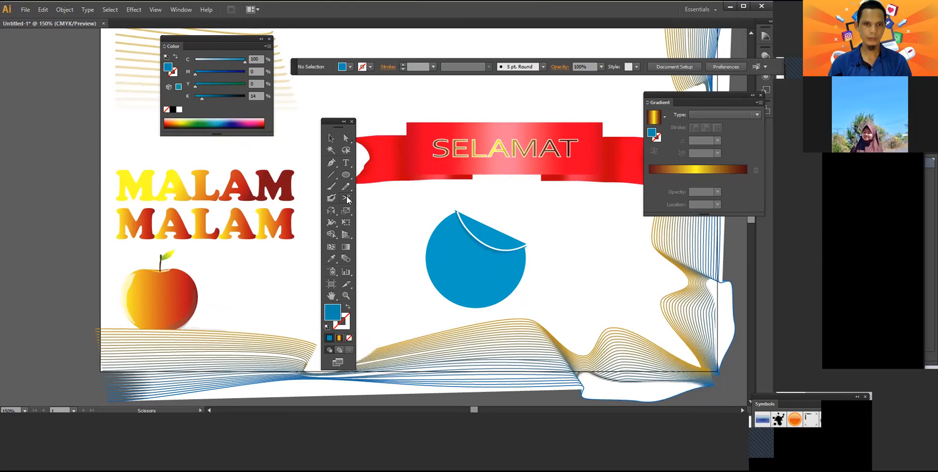
{"action": "left_click", "coordinate": [347, 198]}
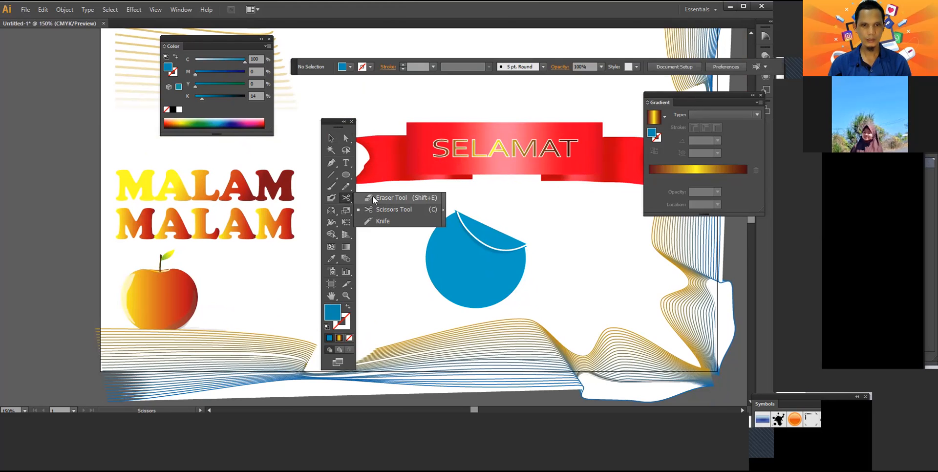
{"action": "left_click", "coordinate": [373, 198]}
{"action": "left_click", "coordinate": [331, 138]}
{"action": "scroll", "coordinate": [157, 321], "scroll_direction": "up", "scroll_amount": 2}
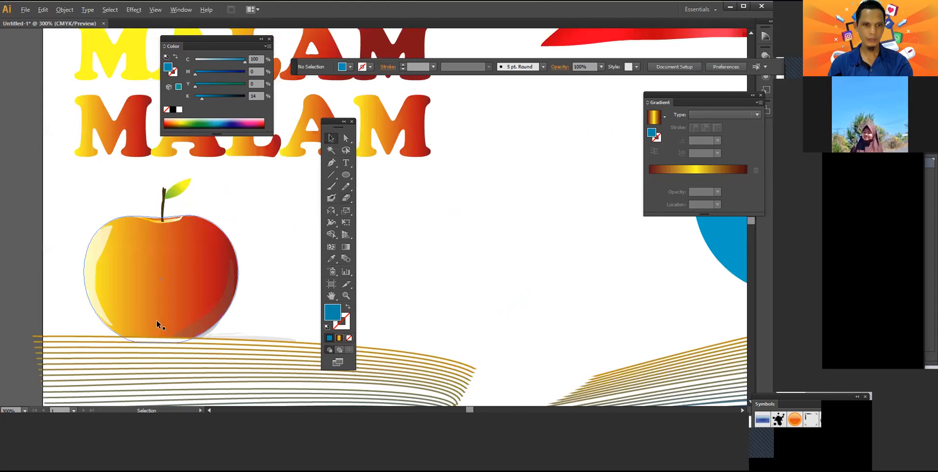
{"action": "left_click", "coordinate": [205, 266]}
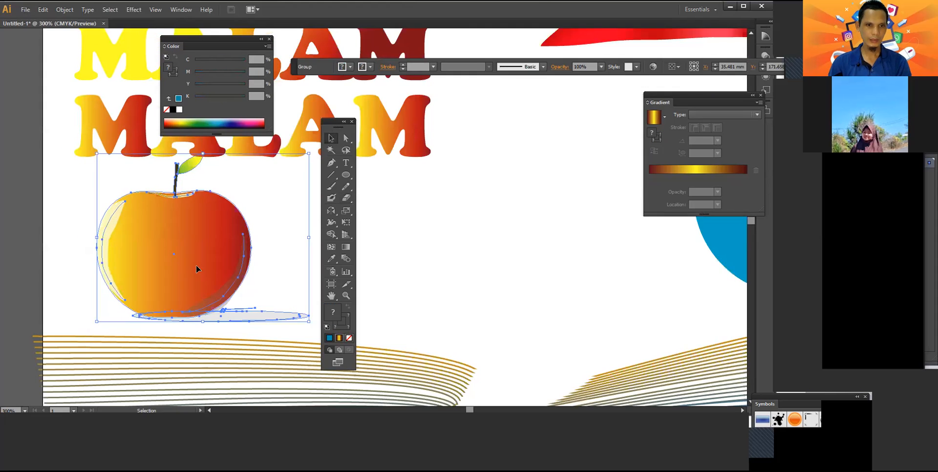
{"action": "left_click", "coordinate": [297, 245]}
Step: Try erasing a bite from the apple's dark red side with a 57 pt Eraser, and undo it
{"action": "left_click", "coordinate": [346, 198]}
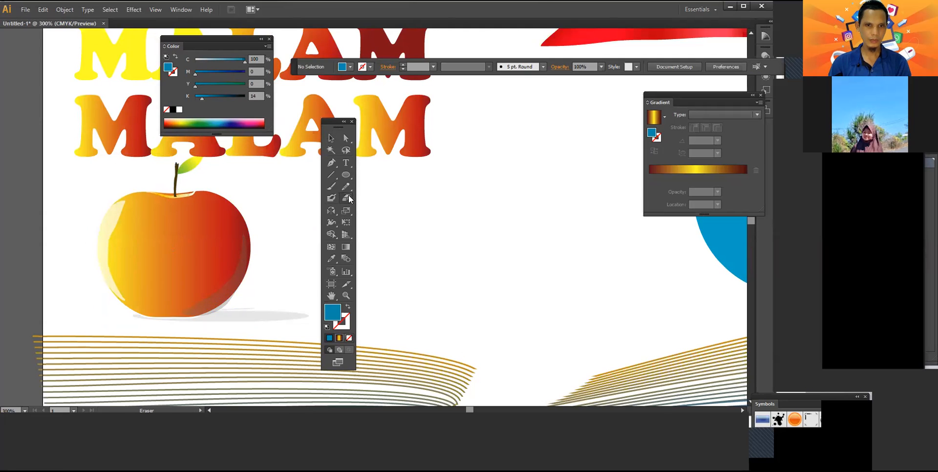
{"action": "double_click", "coordinate": [346, 198]}
{"action": "left_click_drag", "start_coordinate": [303, 250], "coordinate": [313, 249]}
{"action": "left_click", "coordinate": [442, 272]}
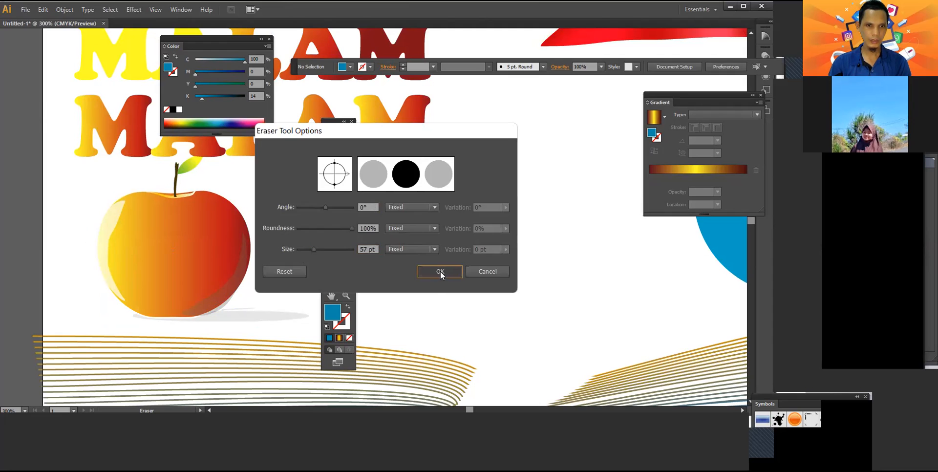
{"action": "left_click", "coordinate": [250, 237]}
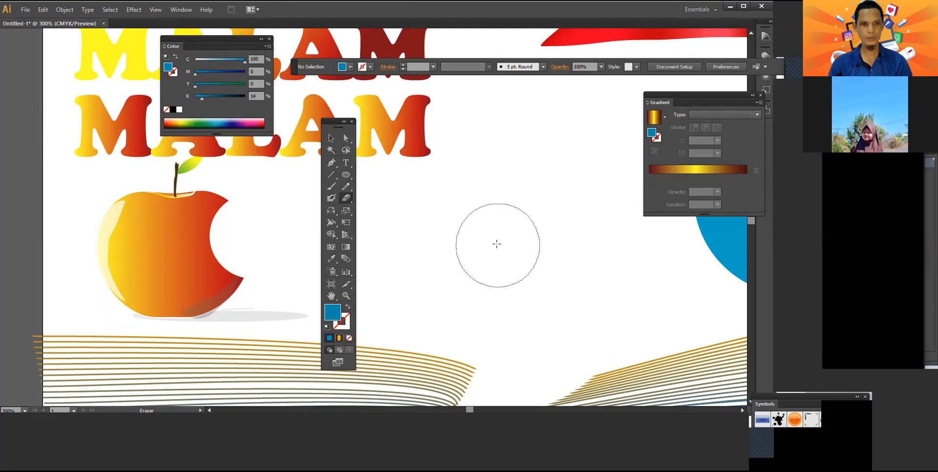
{"action": "key", "text": "ctrl+z"}
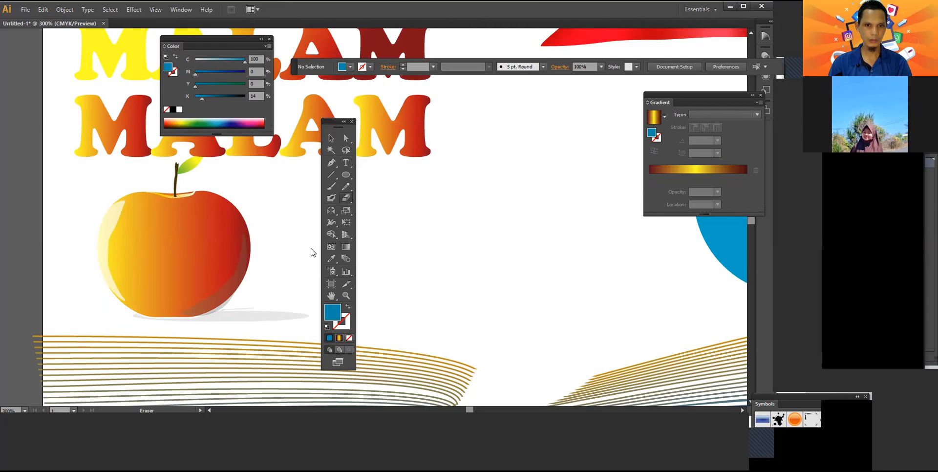
Step: Set the Eraser size to 42 pt and erase a round bite from the apple's dark red side
{"action": "key", "text": "Return"}
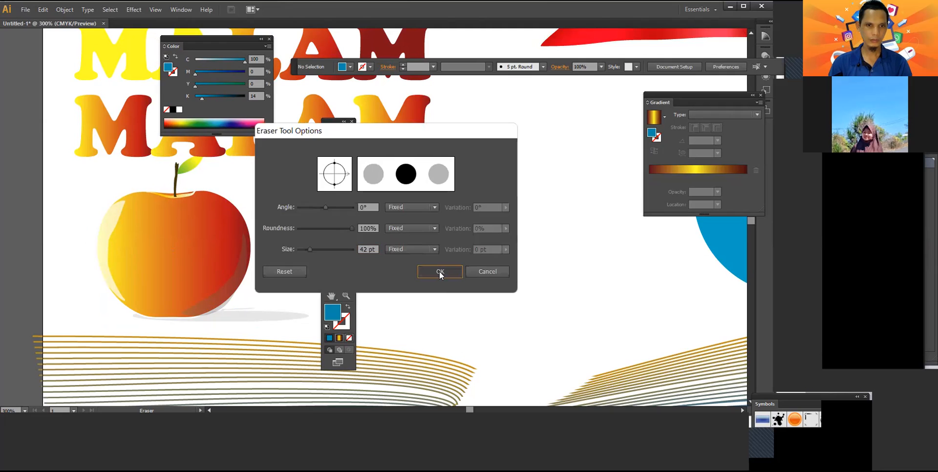
{"action": "left_click", "coordinate": [430, 271]}
{"action": "left_click", "coordinate": [242, 230]}
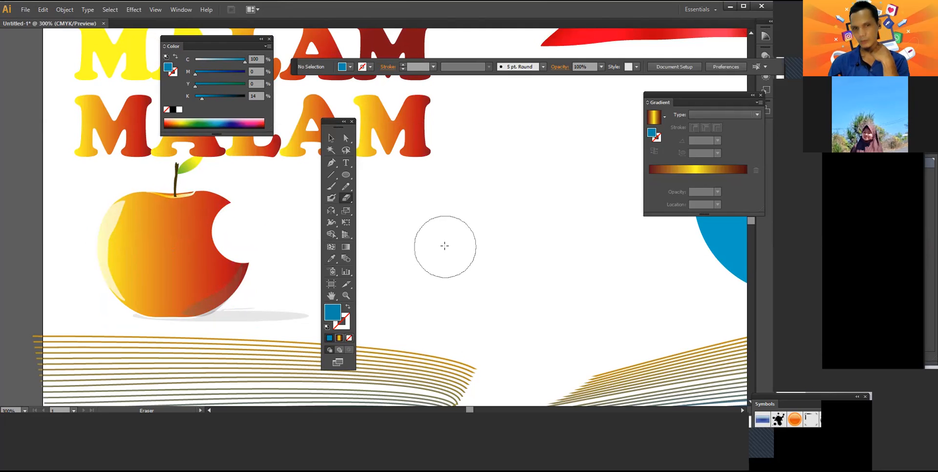
{"action": "left_click", "coordinate": [331, 139]}
Step: Set the blue circle's stroke colour to a pale grey-blue with C=25 and K=8
{"action": "key", "text": "space"}
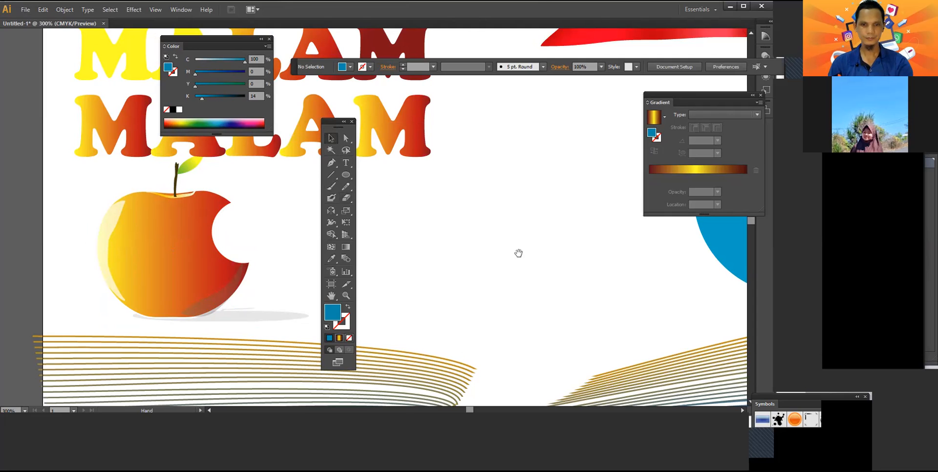
{"action": "left_click_drag", "start_coordinate": [446, 260], "coordinate": [222, 285]}
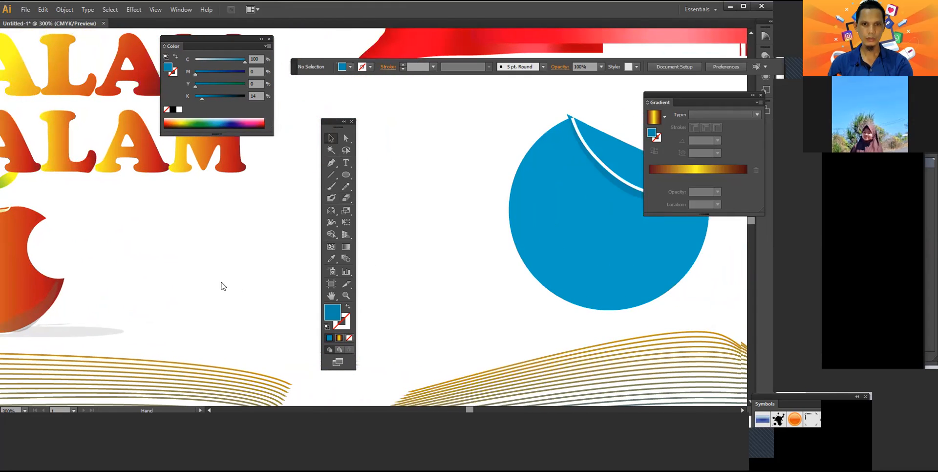
{"action": "left_click_drag", "start_coordinate": [350, 196], "coordinate": [369, 224]}
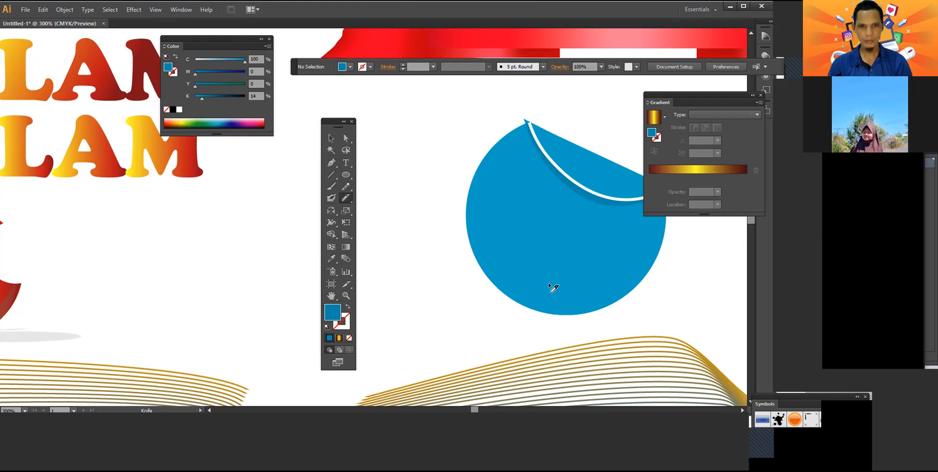
{"action": "left_click", "coordinate": [331, 139]}
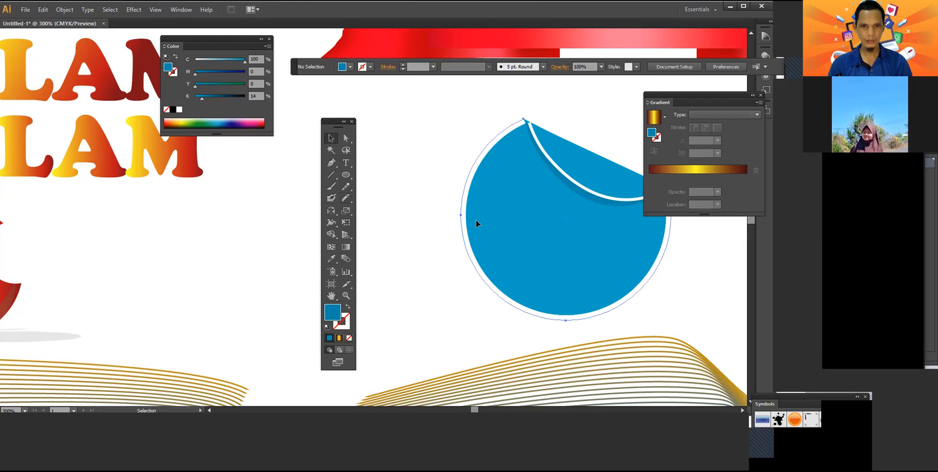
{"action": "left_click", "coordinate": [477, 219]}
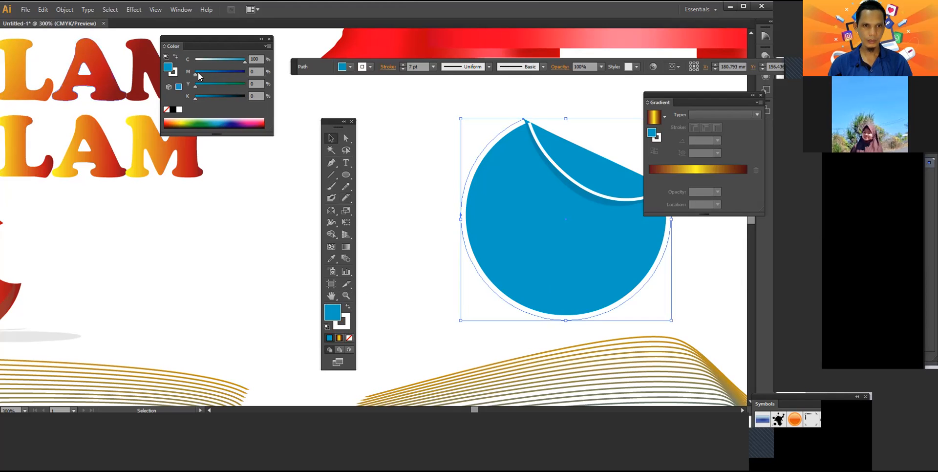
{"action": "left_click", "coordinate": [348, 317]}
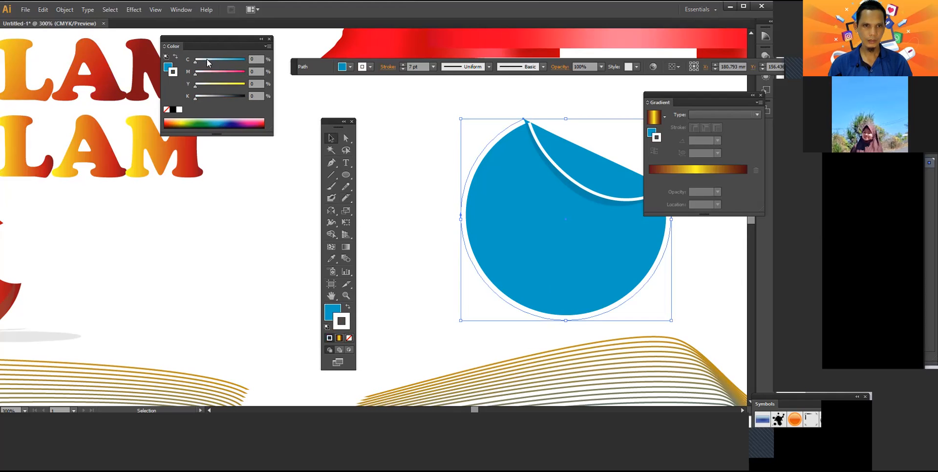
{"action": "left_click_drag", "start_coordinate": [201, 59], "coordinate": [206, 61]}
{"action": "left_click", "coordinate": [198, 96]}
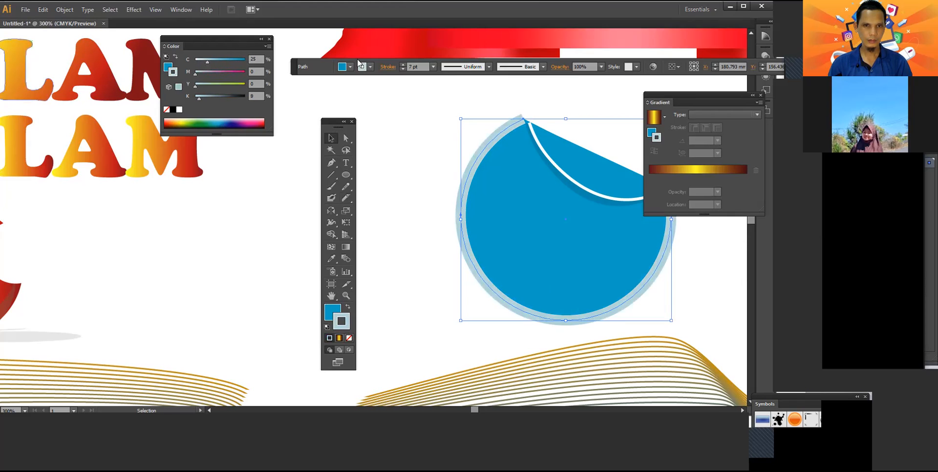
Step: Reduce the blue circle's stroke weight to 2 pt and deselect it
{"action": "left_click", "coordinate": [402, 69]}
{"action": "left_click", "coordinate": [403, 69]}
{"action": "left_click", "coordinate": [403, 69]}
{"action": "left_click", "coordinate": [403, 69]}
{"action": "left_click", "coordinate": [403, 69]}
{"action": "left_click", "coordinate": [403, 140]}
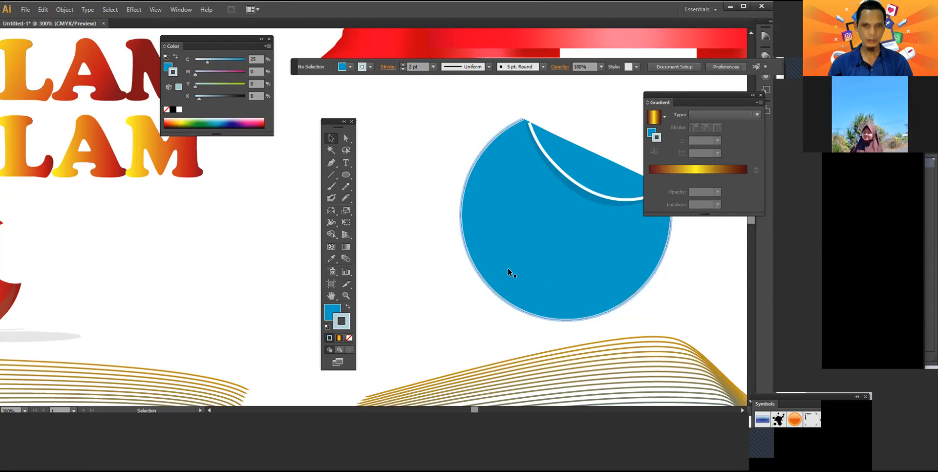
Step: Try cutting the circle diagonally along an S-curve with the Knife and separating the lower piece, and undo both
{"action": "left_click", "coordinate": [348, 198]}
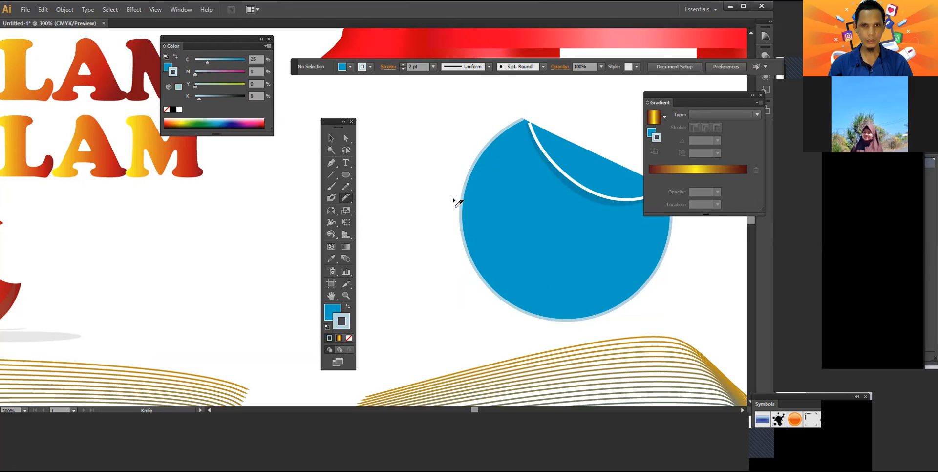
{"action": "mouse_move", "coordinate": [461, 174]}
{"action": "left_mouse_down"}
{"action": "mouse_move", "coordinate": [484, 218]}
{"action": "mouse_move", "coordinate": [522, 246]}
{"action": "mouse_move", "coordinate": [556, 301]}
{"action": "mouse_move", "coordinate": [617, 343]}
{"action": "left_mouse_up"}
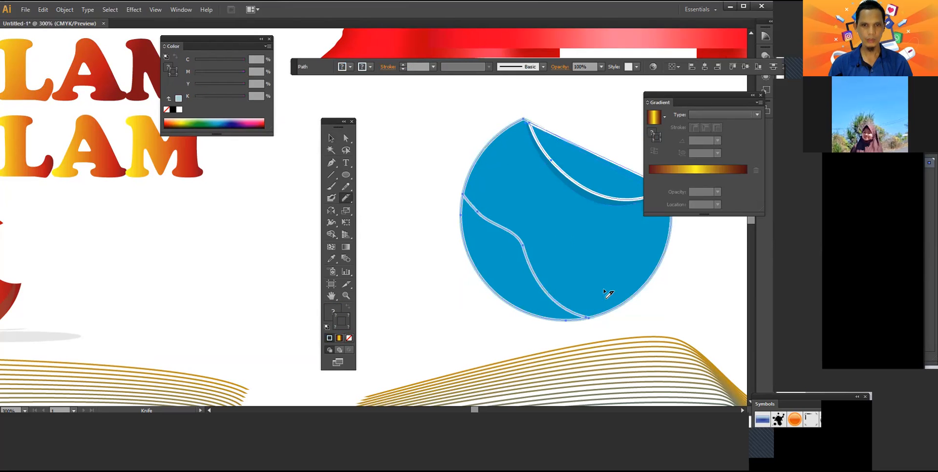
{"action": "left_click", "coordinate": [332, 138]}
{"action": "left_click", "coordinate": [381, 149]}
{"action": "left_click_drag", "start_coordinate": [480, 262], "coordinate": [438, 293]}
{"action": "left_click", "coordinate": [437, 294]}
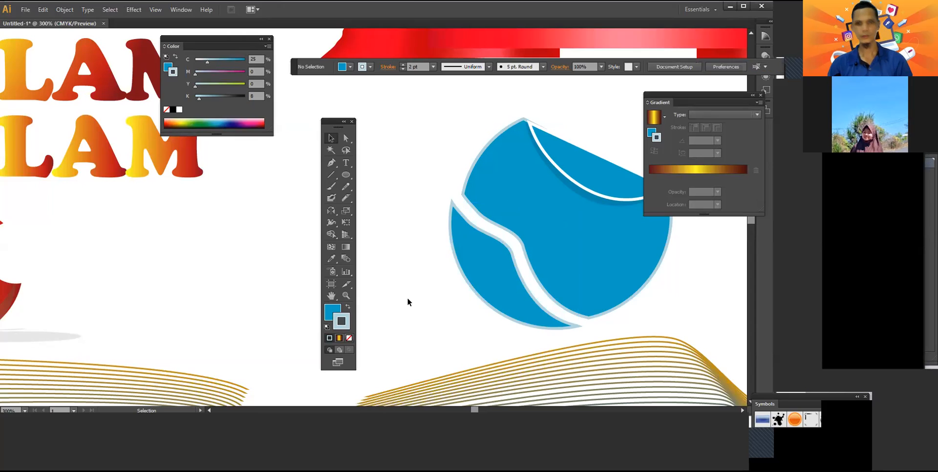
{"action": "key", "text": "ctrl+z"}
{"action": "left_click", "coordinate": [410, 302]}
{"action": "key", "text": "v"}
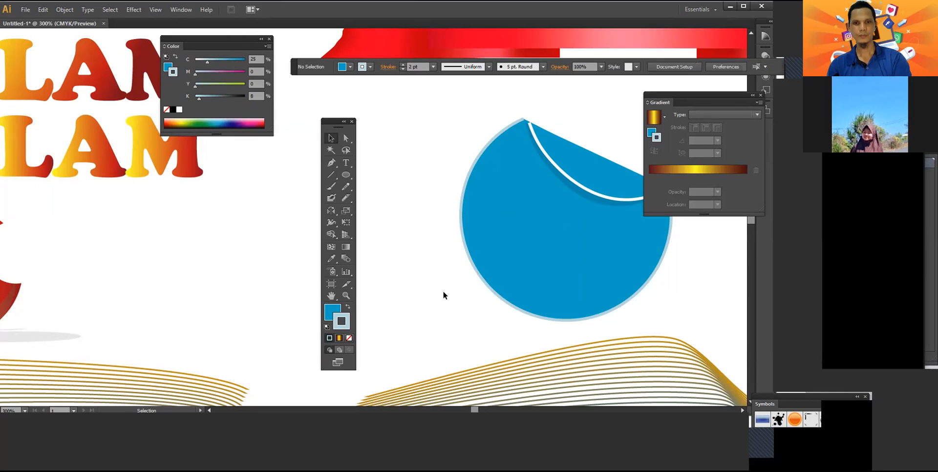
Step: Cut three wavy lines across the lower part of the circle with the Knife tool and deselect the pieces
{"action": "left_click", "coordinate": [349, 196]}
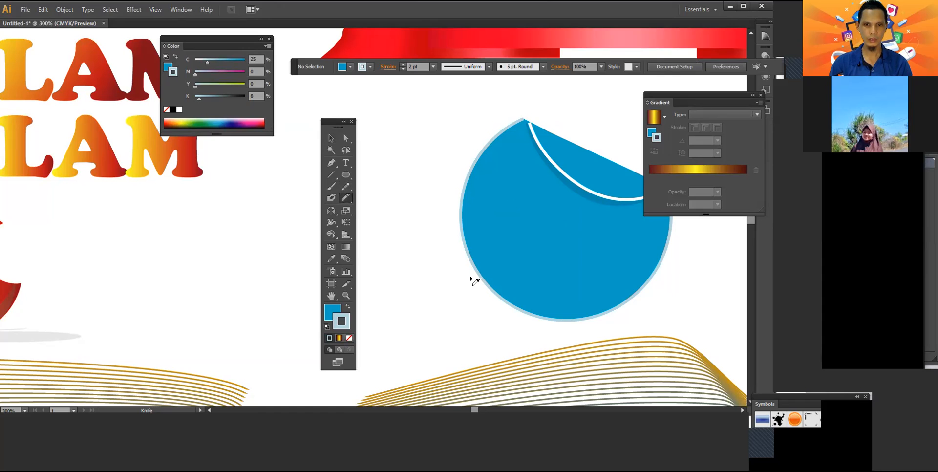
{"action": "mouse_move", "coordinate": [464, 256]}
{"action": "left_mouse_down"}
{"action": "mouse_move", "coordinate": [526, 264]}
{"action": "mouse_move", "coordinate": [588, 247]}
{"action": "mouse_move", "coordinate": [611, 260]}
{"action": "mouse_move", "coordinate": [656, 255]}
{"action": "mouse_move", "coordinate": [681, 270]}
{"action": "left_mouse_up"}
{"action": "mouse_move", "coordinate": [467, 276]}
{"action": "left_mouse_down"}
{"action": "mouse_move", "coordinate": [490, 257]}
{"action": "mouse_move", "coordinate": [526, 272]}
{"action": "mouse_move", "coordinate": [565, 262]}
{"action": "mouse_move", "coordinate": [621, 273]}
{"action": "mouse_move", "coordinate": [651, 266]}
{"action": "mouse_move", "coordinate": [668, 273]}
{"action": "mouse_move", "coordinate": [666, 293]}
{"action": "left_mouse_up"}
{"action": "mouse_move", "coordinate": [475, 276]}
{"action": "left_mouse_down"}
{"action": "mouse_move", "coordinate": [540, 271]}
{"action": "mouse_move", "coordinate": [581, 283]}
{"action": "mouse_move", "coordinate": [624, 273]}
{"action": "mouse_move", "coordinate": [663, 293]}
{"action": "left_mouse_up"}
{"action": "left_click", "coordinate": [331, 137]}
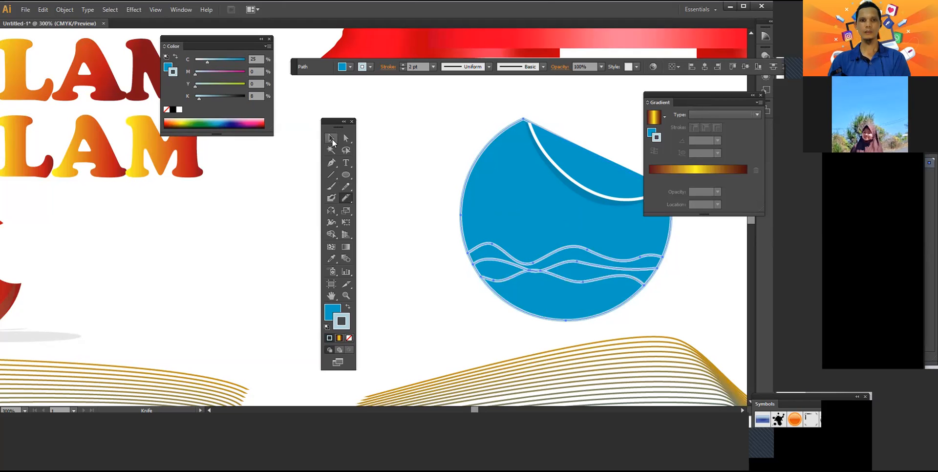
{"action": "left_click", "coordinate": [452, 207]}
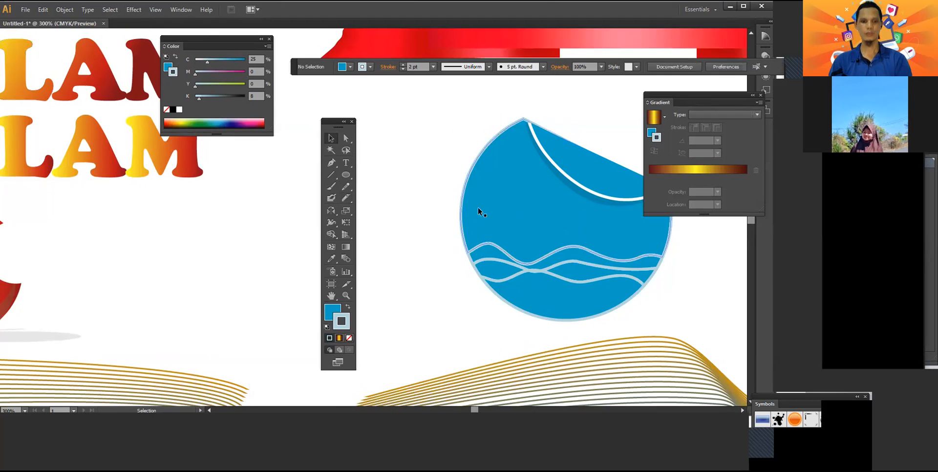
Step: Move the floating Tools panel away from the circle, over the area beside the apple
{"action": "key", "text": "space"}
{"action": "left_click_drag", "start_coordinate": [474, 207], "coordinate": [405, 194]}
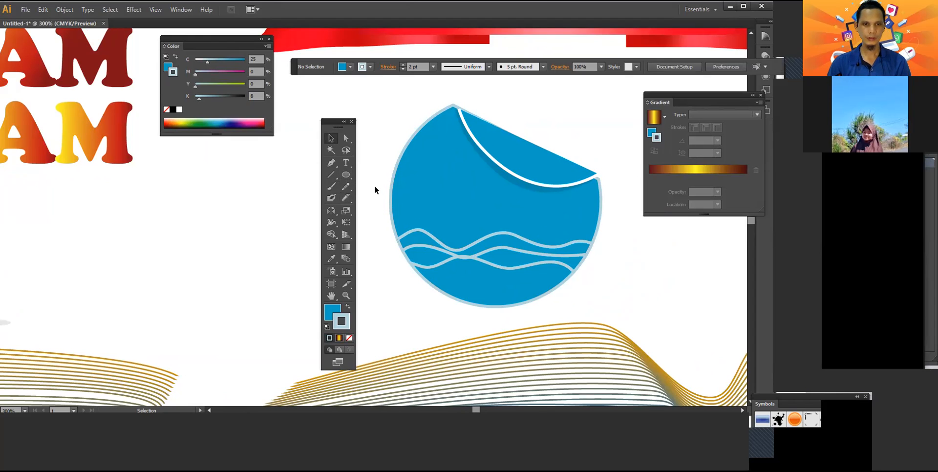
{"action": "scroll", "coordinate": [375, 187], "scroll_direction": "down", "scroll_amount": 1, "text": "alt"}
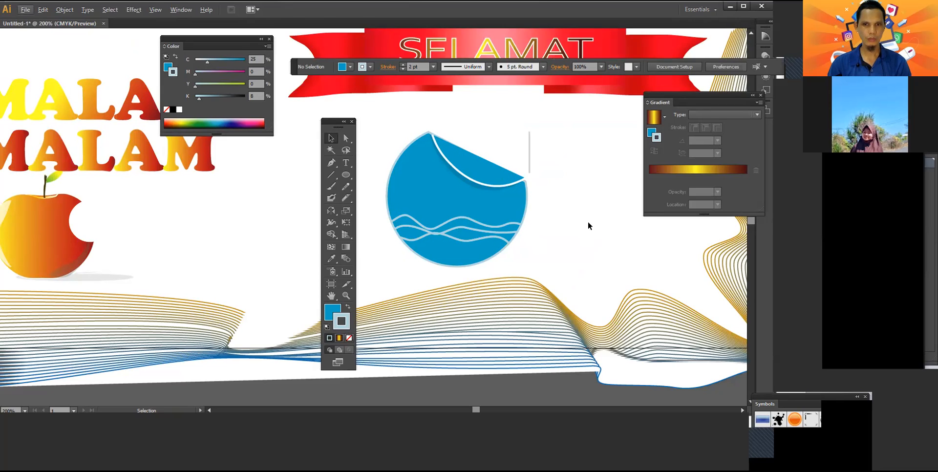
{"action": "scroll", "coordinate": [580, 199], "scroll_direction": "up", "scroll_amount": 1}
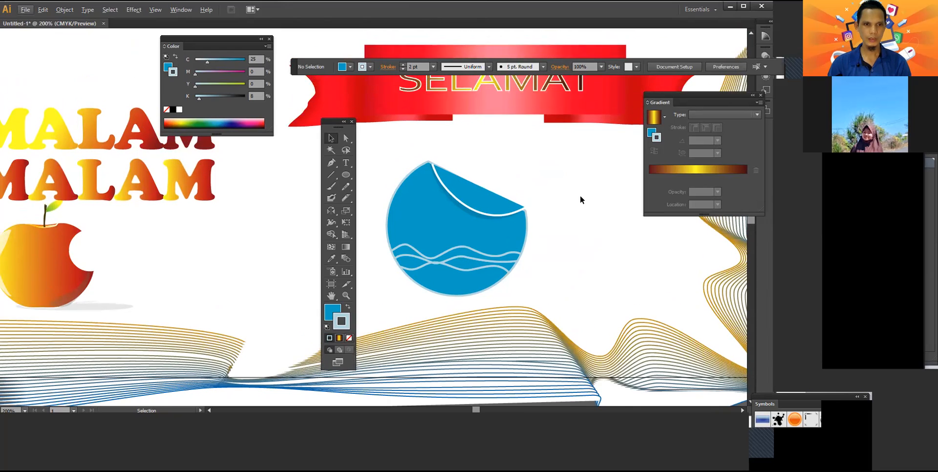
{"action": "scroll", "coordinate": [580, 199], "scroll_direction": "down", "scroll_amount": 1}
{"action": "scroll", "coordinate": [580, 199], "scroll_direction": "down", "scroll_amount": 1}
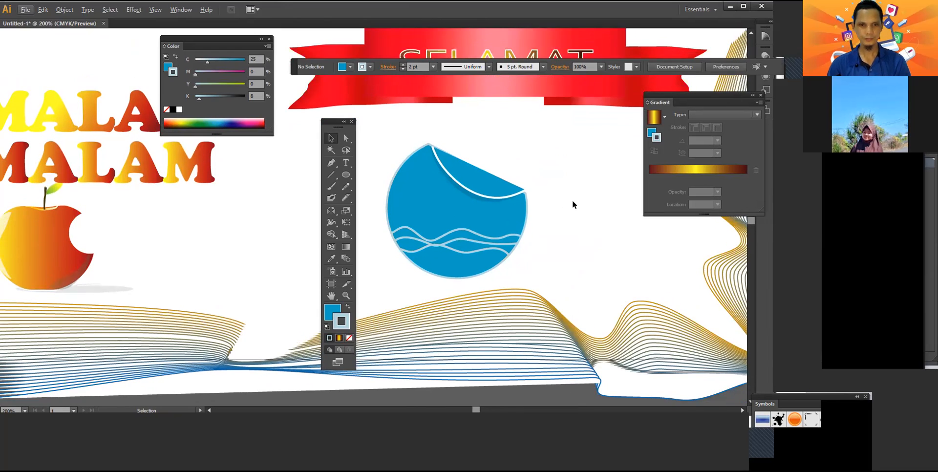
{"action": "left_click", "coordinate": [334, 128]}
{"action": "left_click_drag", "start_coordinate": [197, 183], "coordinate": [137, 91]}
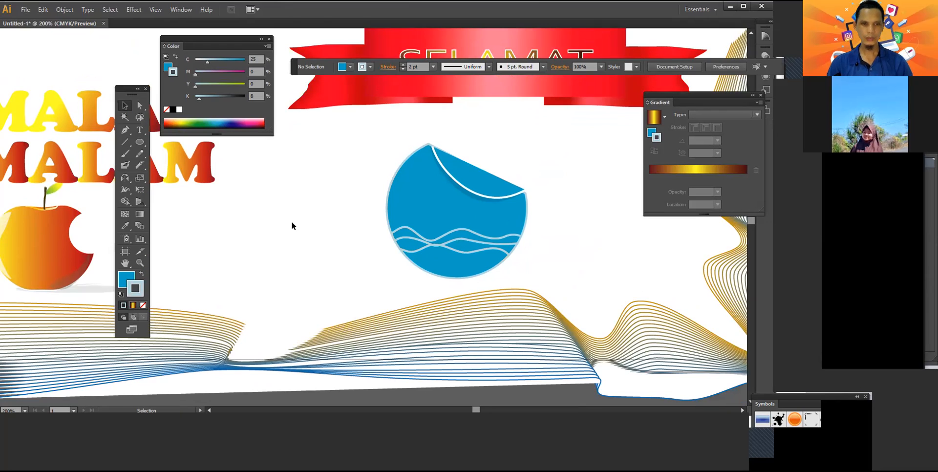